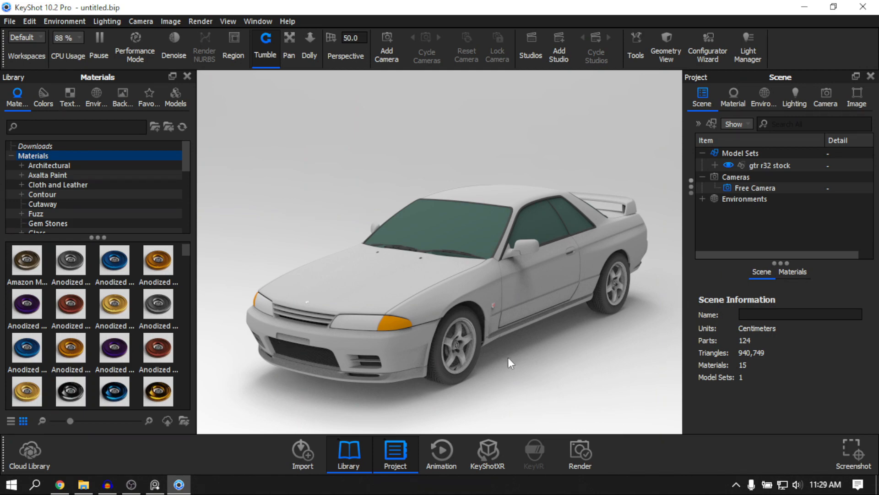
Examine the car model from the front, the side and above, and look over the file import commands
drag(508, 357, 514, 215)
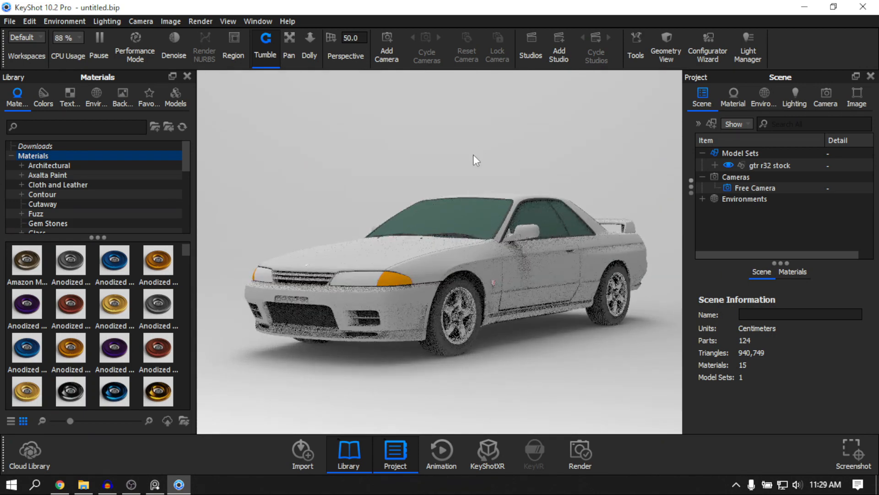
drag(474, 155, 511, 310)
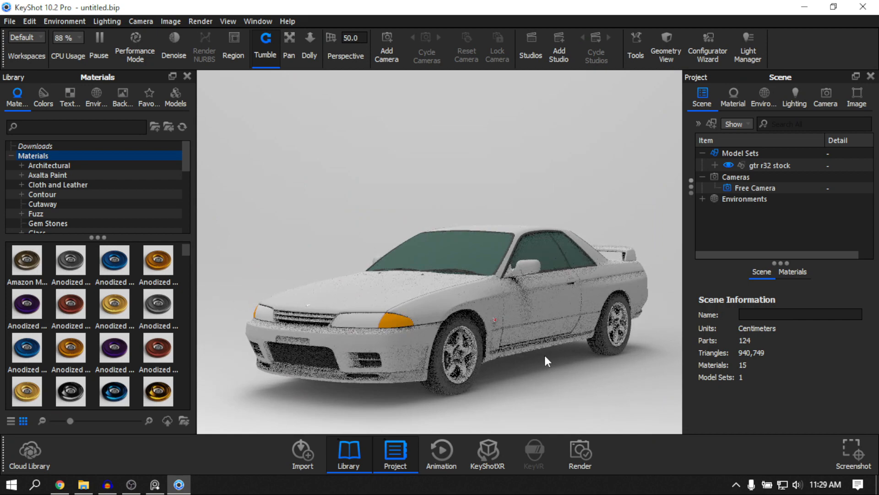
drag(548, 322, 430, 256)
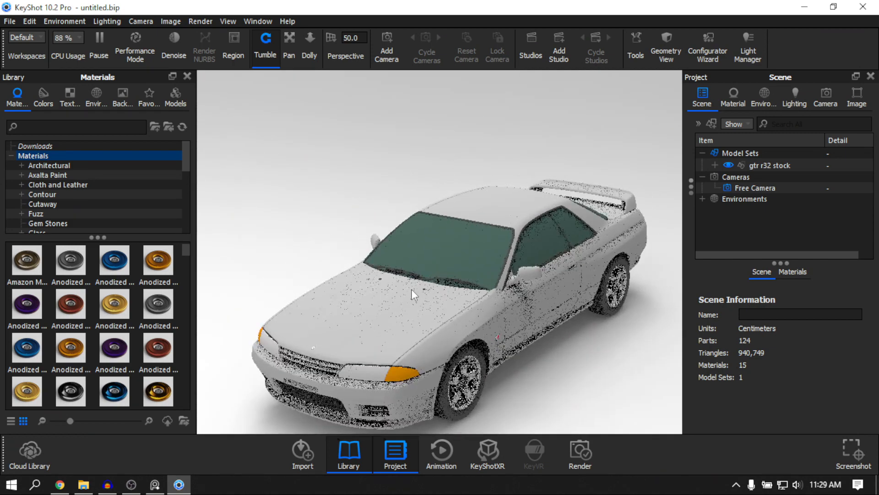
drag(412, 290, 443, 280)
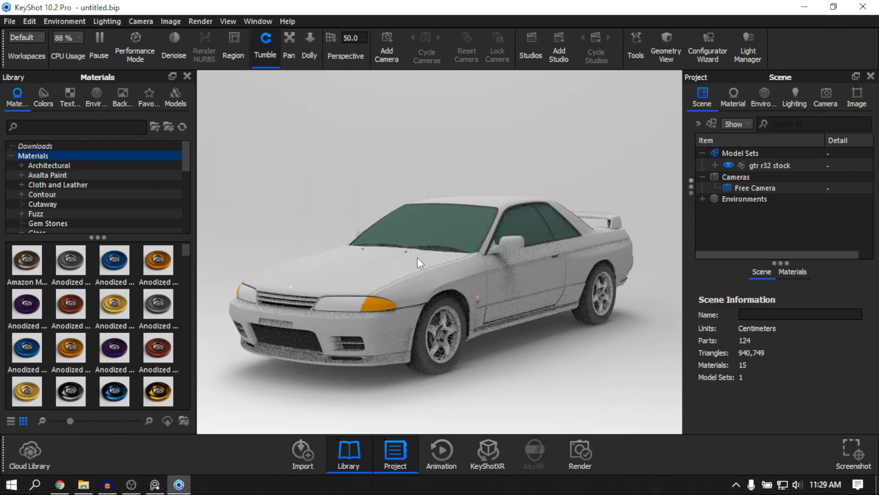
drag(357, 244, 330, 139)
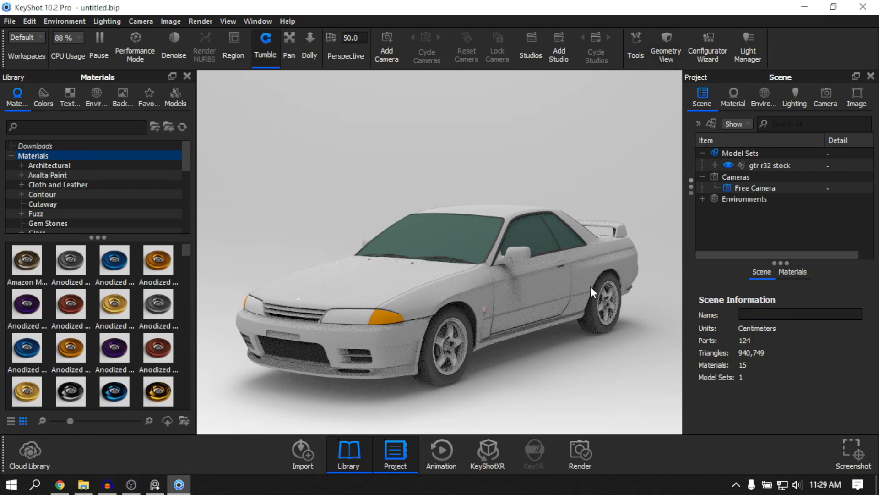
drag(591, 287, 550, 286)
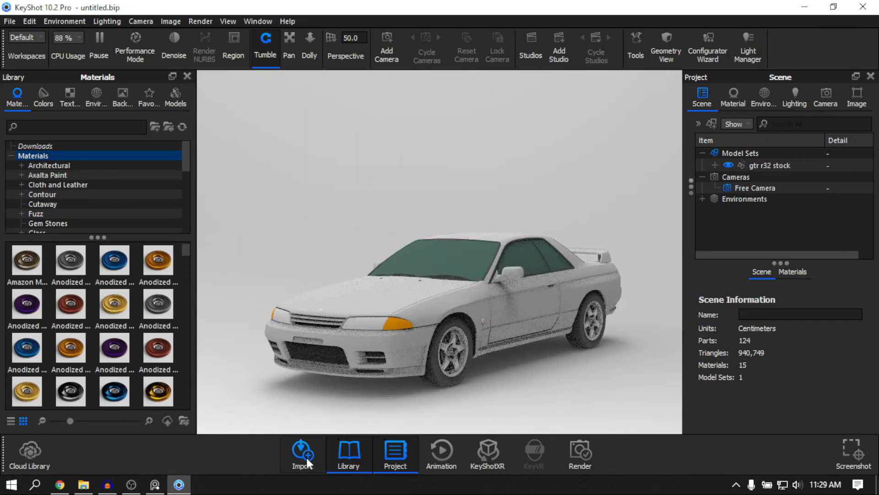
click(10, 21)
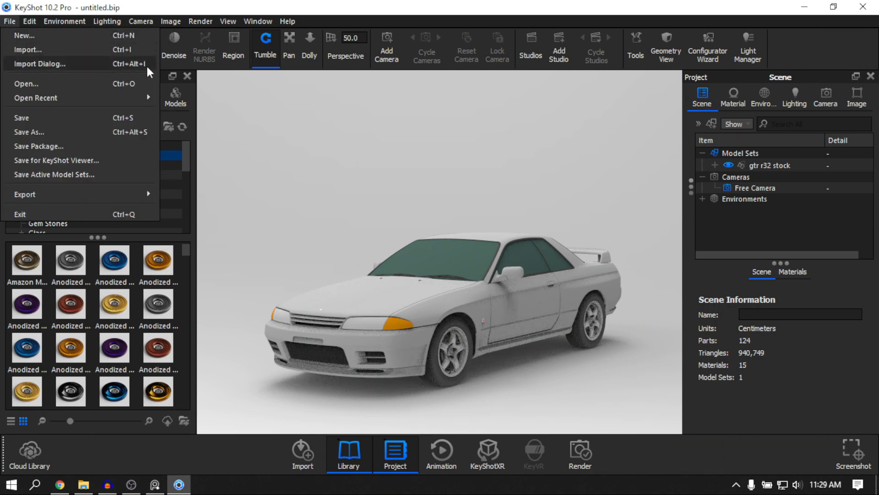
click(427, 181)
drag(430, 211, 587, 212)
scroll(551, 234, up, 3)
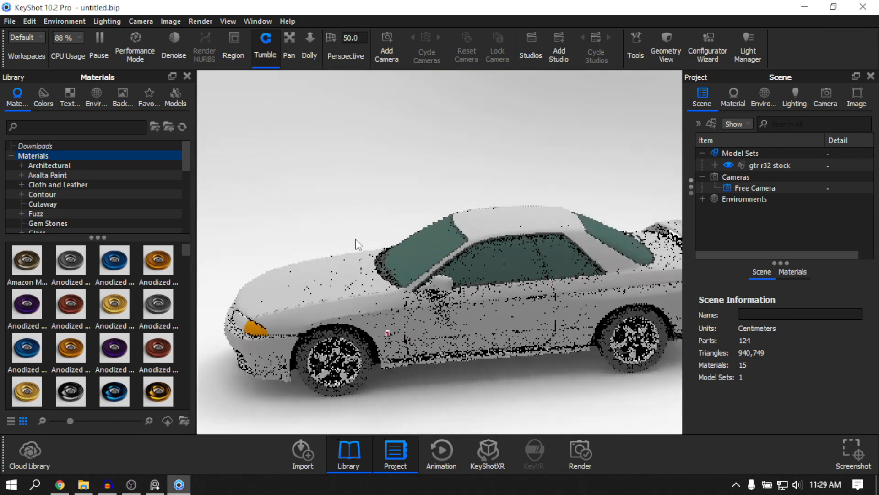
drag(550, 233, 471, 225)
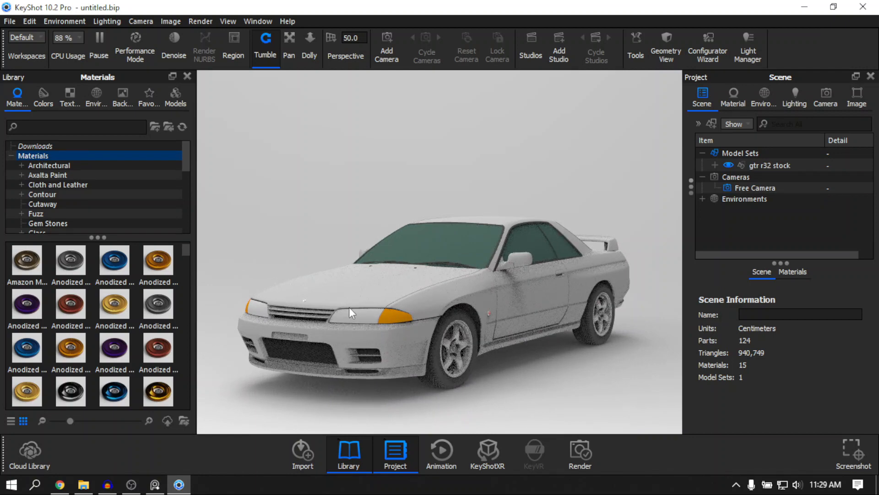
scroll(441, 191, up, 2)
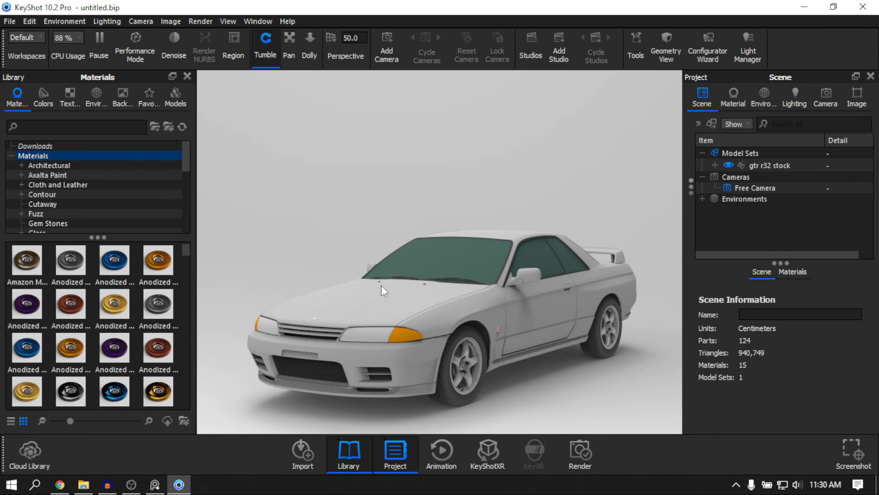
Look through the material library's categories and display the materials in the Migrated category
scroll(80, 190, down, 3)
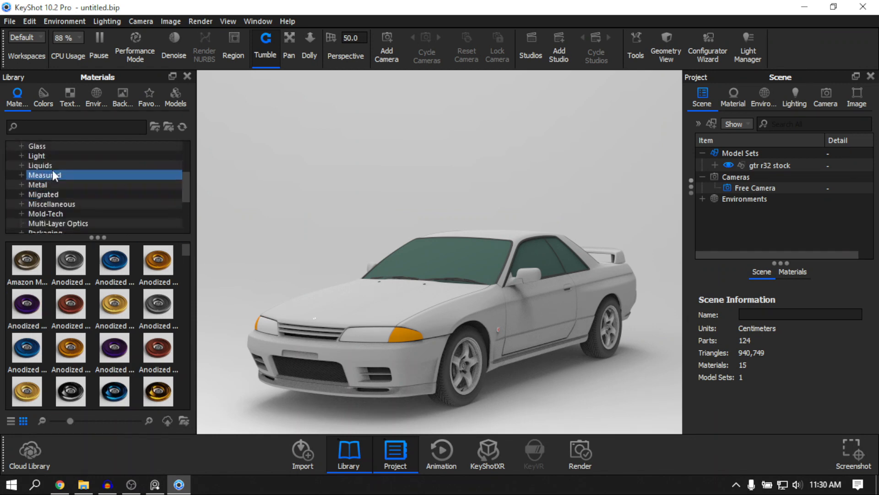
scroll(76, 184, down, 3)
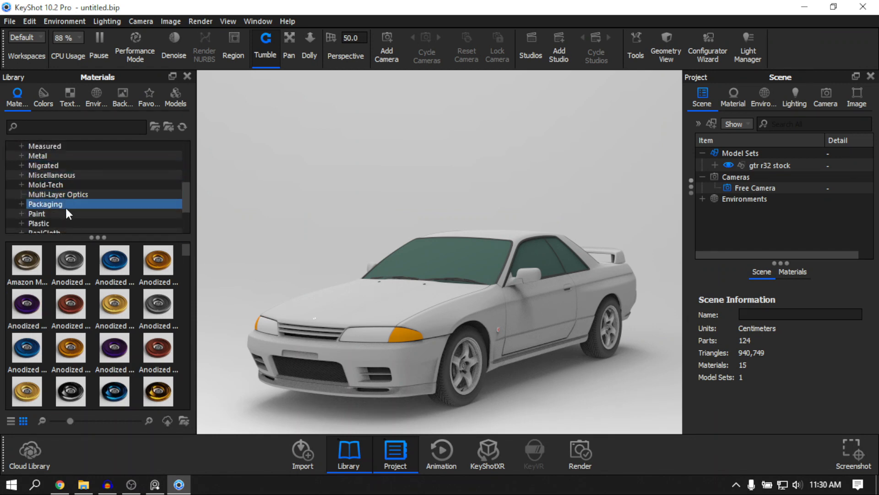
scroll(67, 199, up, 6)
scroll(67, 200, up, 3)
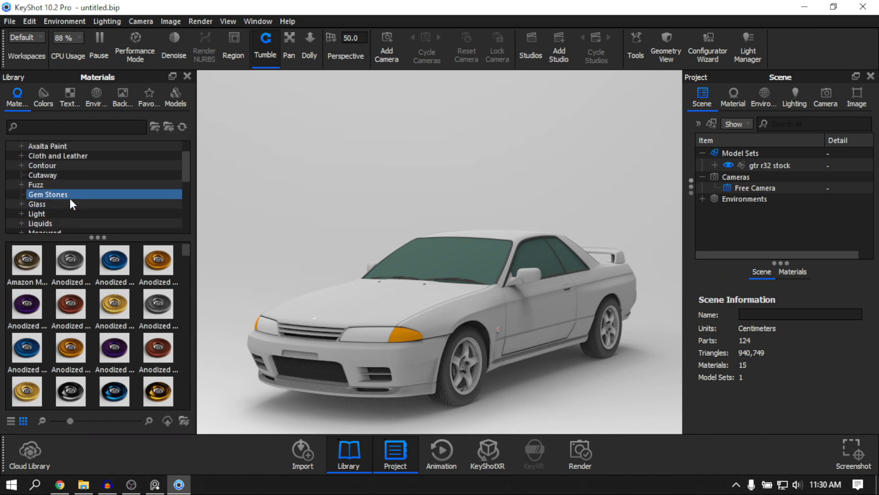
scroll(70, 201, down, 3)
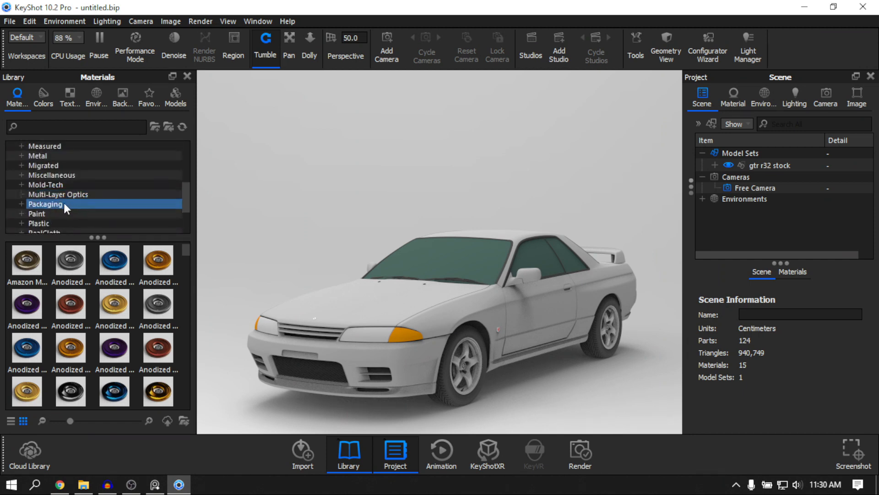
click(66, 203)
click(55, 165)
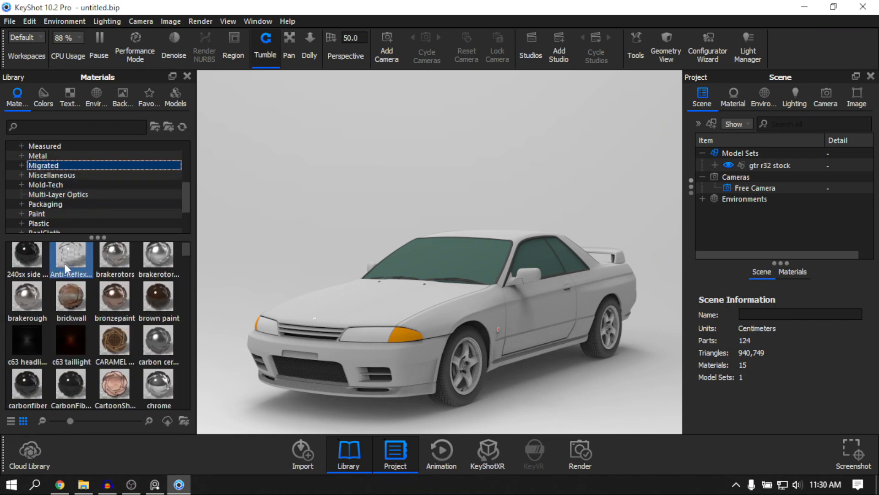
mouse_move(65, 263)
mouse_down()
mouse_move(406, 338)
mouse_move(121, 295)
mouse_move(74, 264)
mouse_up()
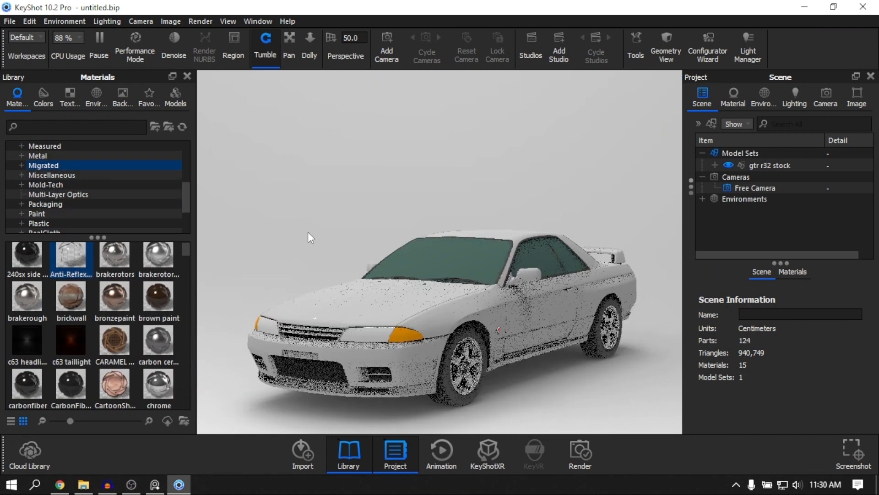
mouse_move(305, 200)
mouse_down()
mouse_move(299, 239)
mouse_move(294, 202)
mouse_up()
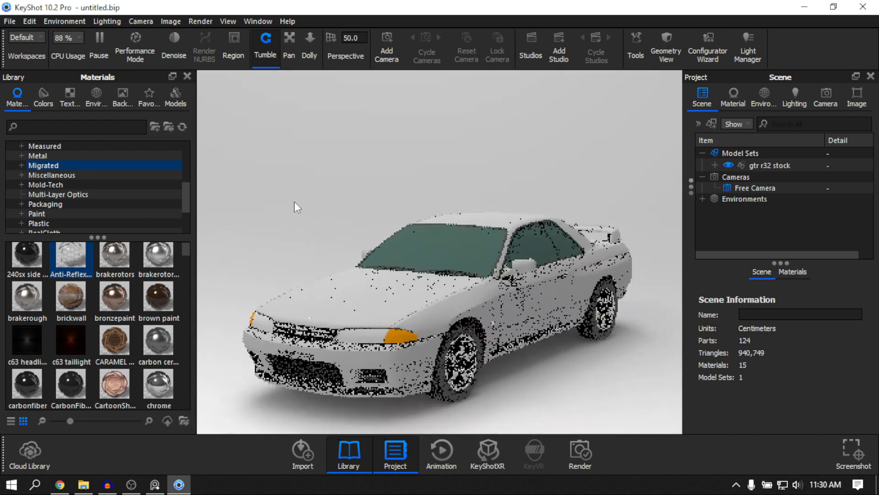
View the texture and environment libraries, and return to the material library
click(70, 96)
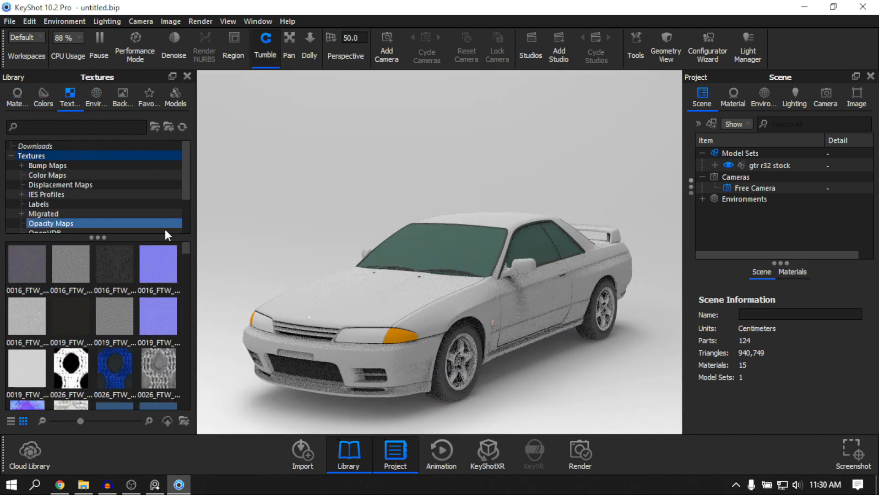
click(97, 96)
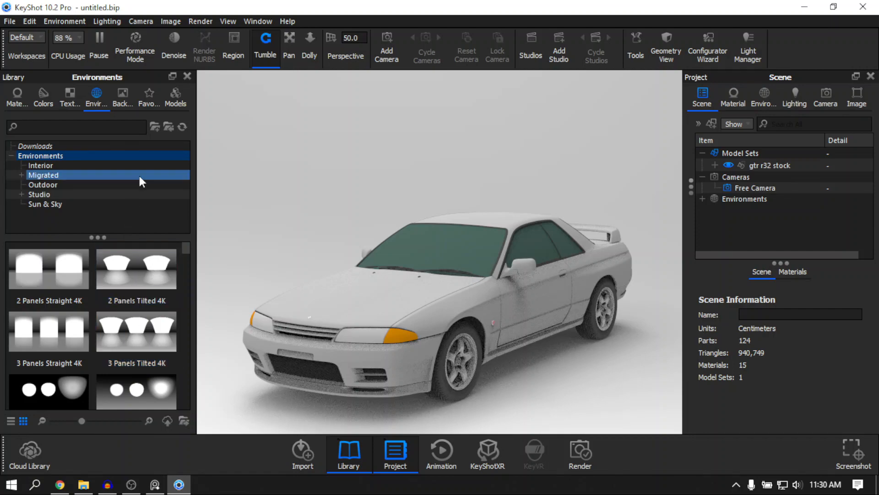
click(9, 104)
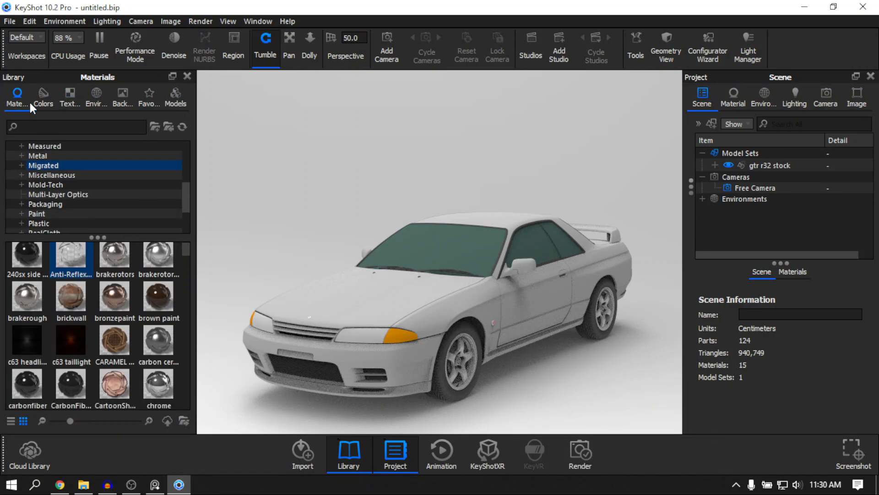
drag(343, 203, 435, 188)
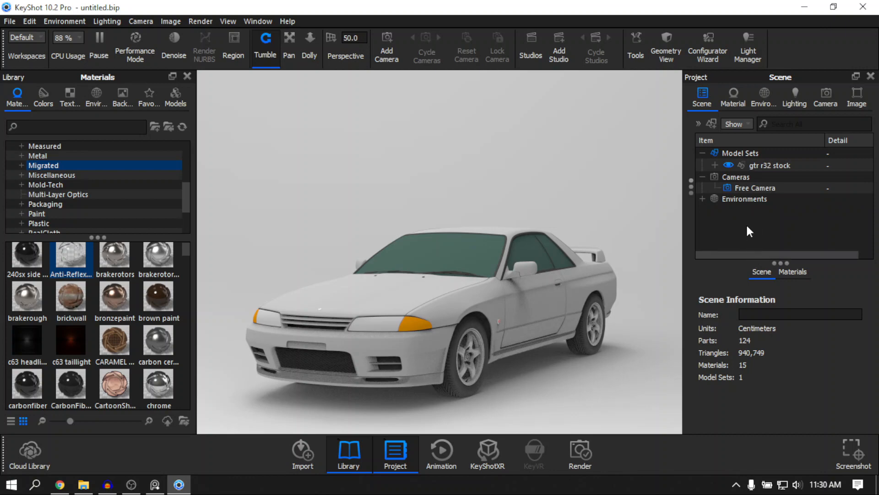
Select the gtr r32 stock model in the scene and view its position settings and Move Tool
click(754, 166)
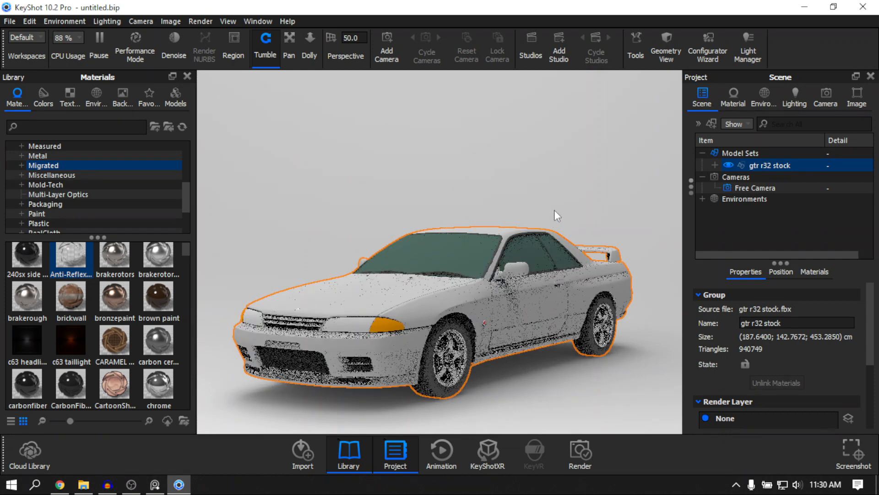
middle_drag(588, 206, 613, 206)
click(778, 273)
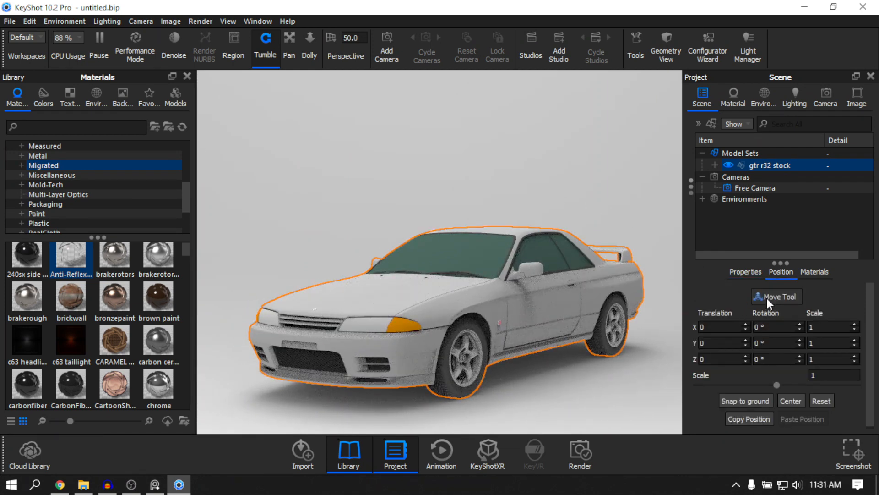
click(767, 297)
click(590, 440)
drag(581, 229, 555, 272)
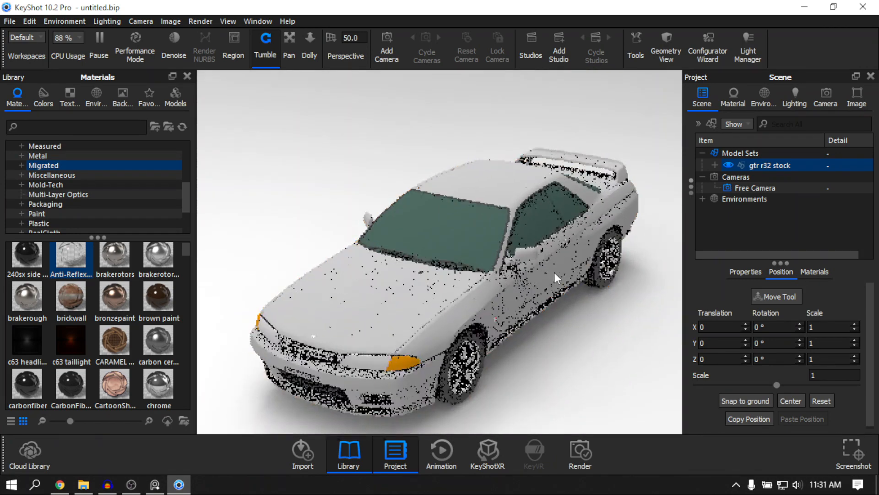
Show the project's material properties and browse the Mold-Tech and Miscellaneous categories of the material library
click(732, 98)
drag(583, 321, 566, 212)
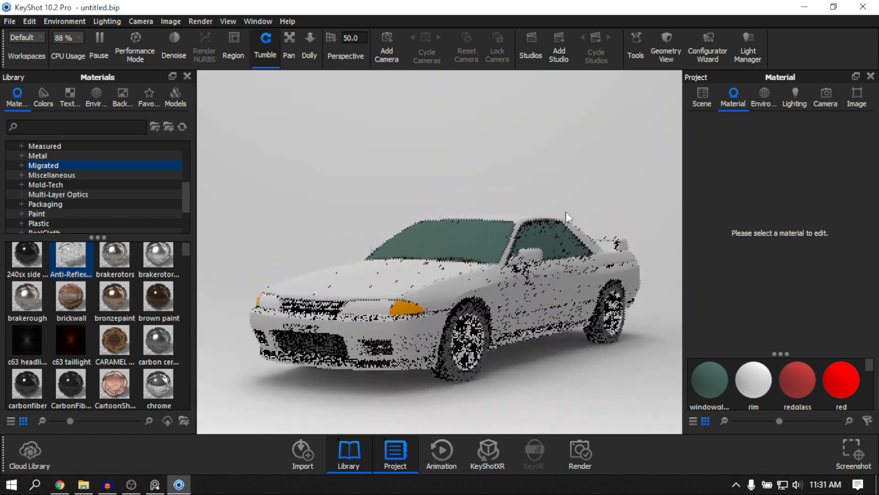
click(60, 184)
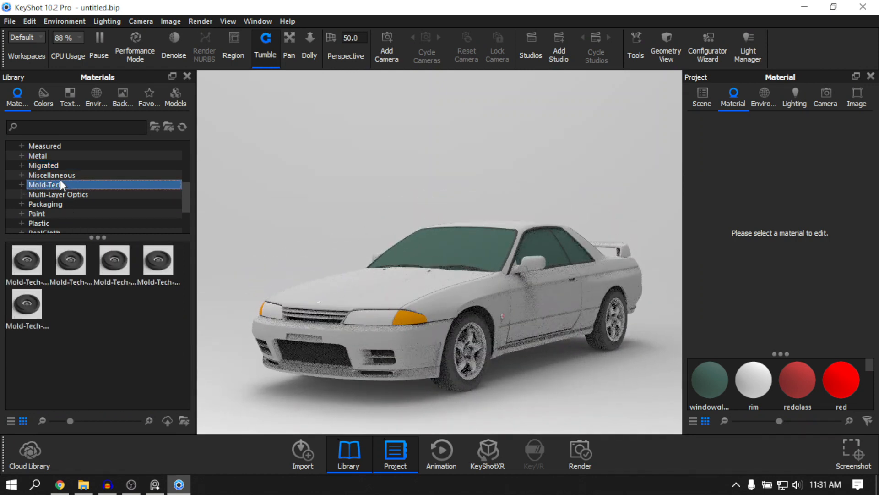
click(62, 177)
scroll(64, 175, up, 1)
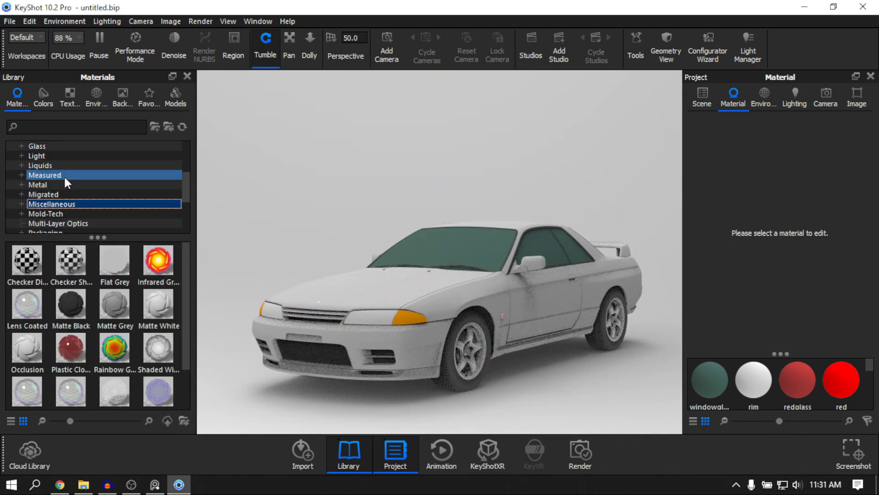
scroll(64, 175, up, 1)
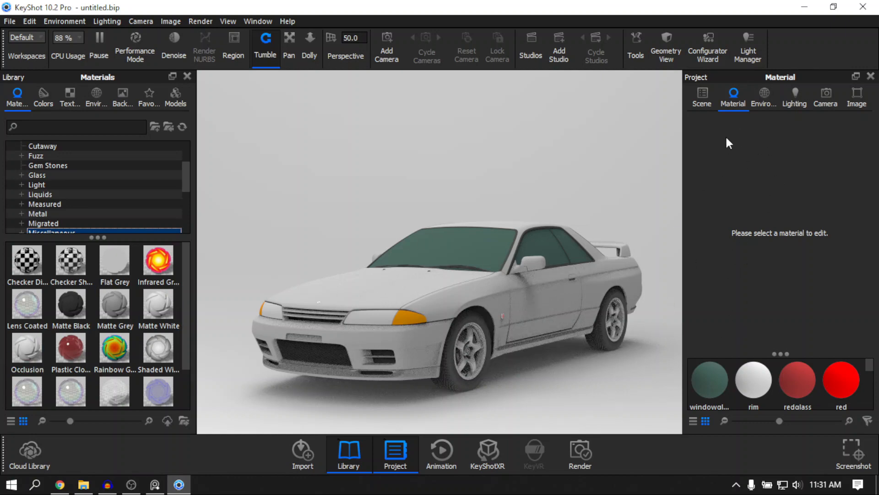
Review the environment's settings for adjustments, transform, background and ground
drag(550, 171, 660, 184)
click(763, 97)
drag(468, 218, 597, 184)
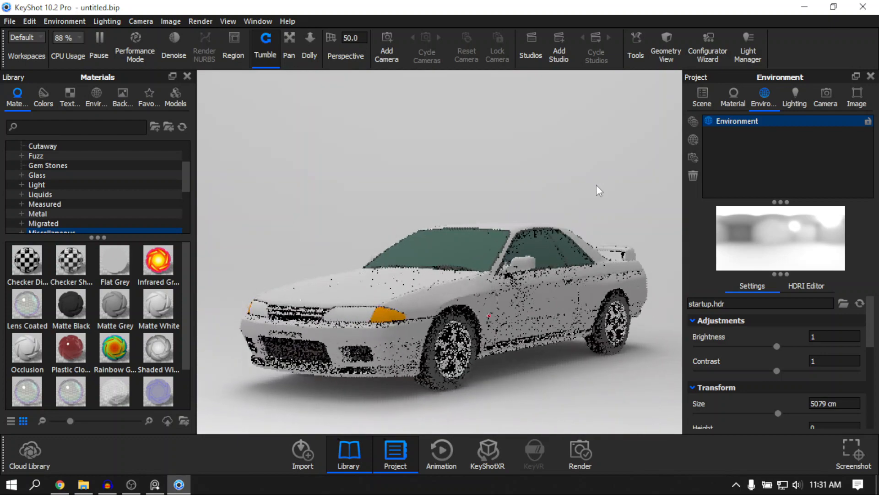
scroll(708, 354, down, 1)
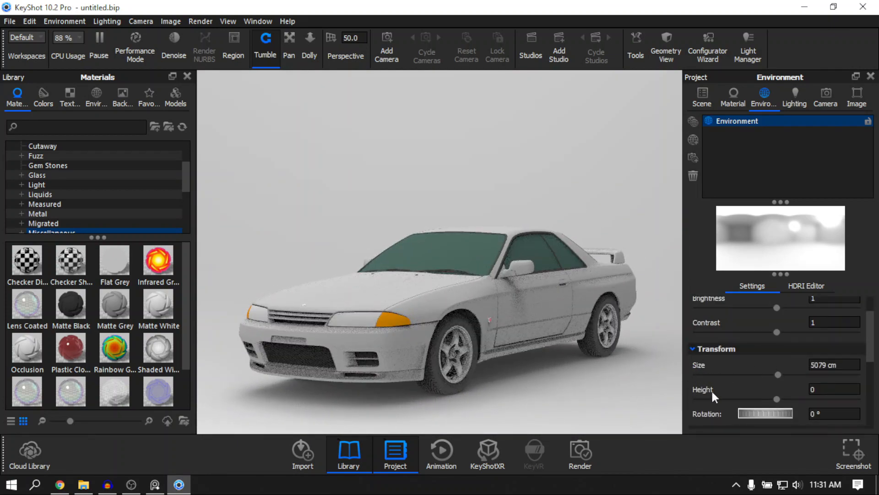
scroll(702, 388, down, 1)
scroll(789, 368, down, 1)
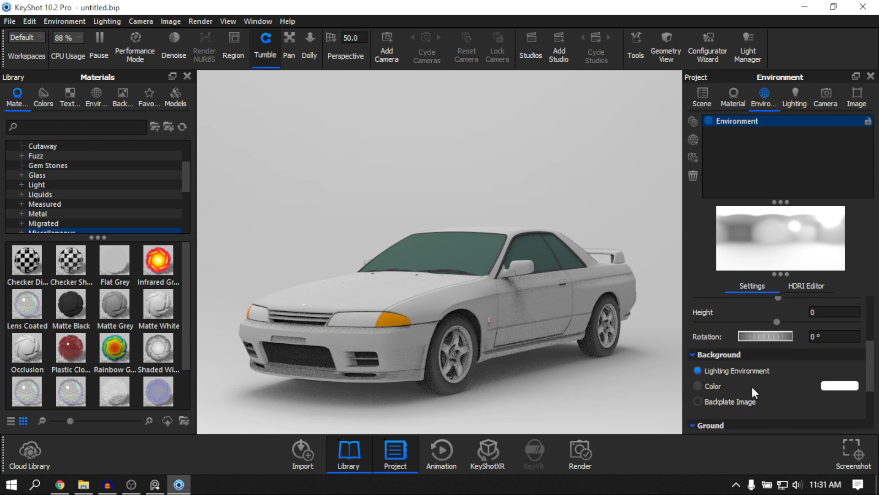
scroll(754, 383, down, 2)
scroll(774, 355, up, 3)
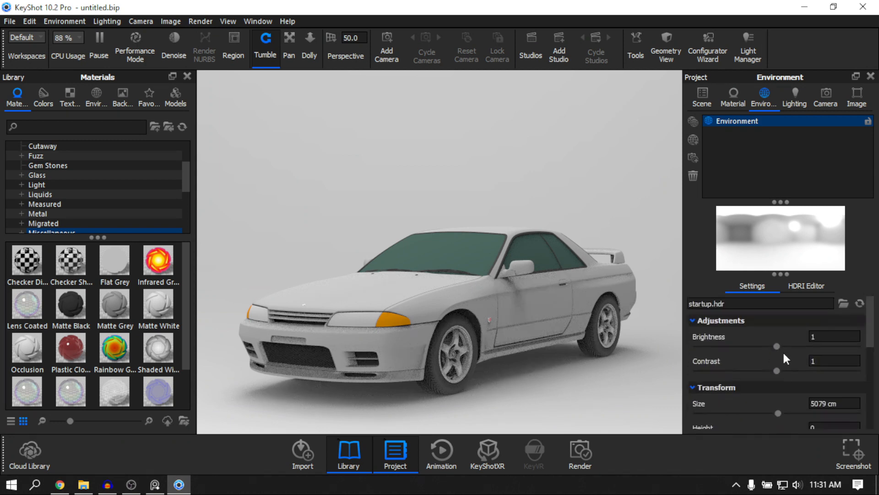
Examine the HDRI Editor's background source options and its image brightness, contrast and saturation settings
click(803, 284)
scroll(775, 339, down, 4)
scroll(777, 361, up, 4)
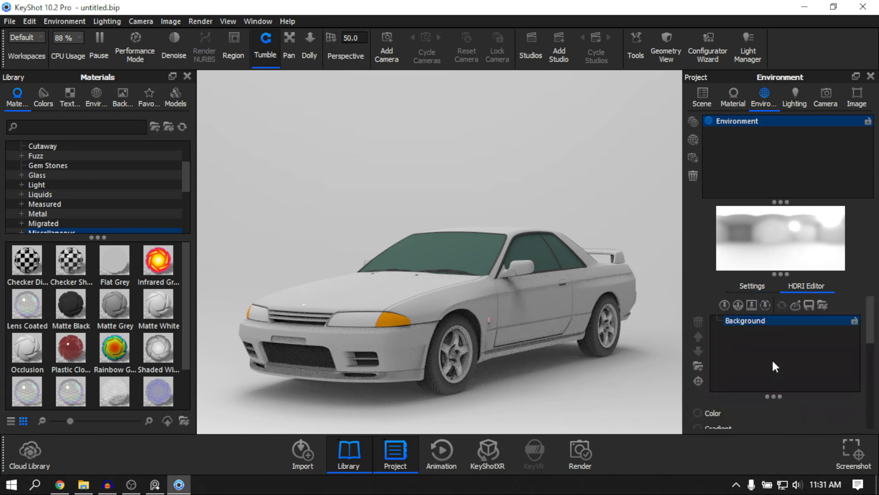
scroll(736, 348, down, 5)
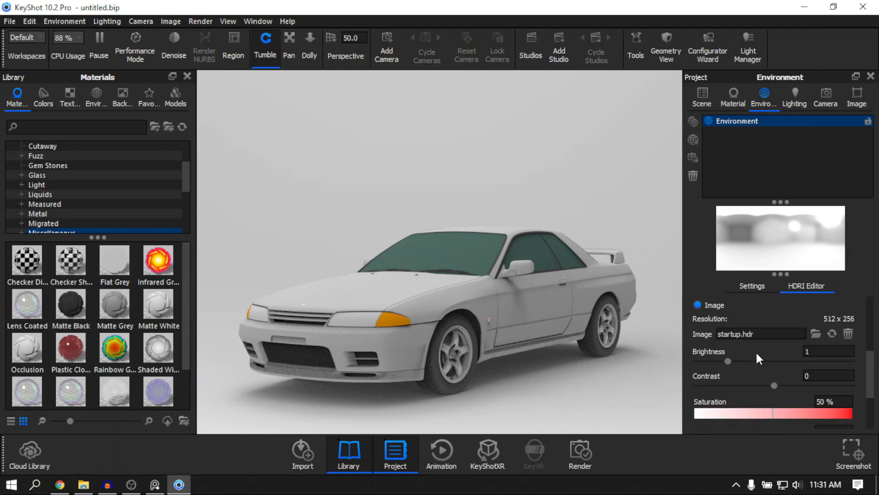
scroll(660, 349, down, 2)
scroll(700, 360, up, 1)
scroll(729, 351, up, 2)
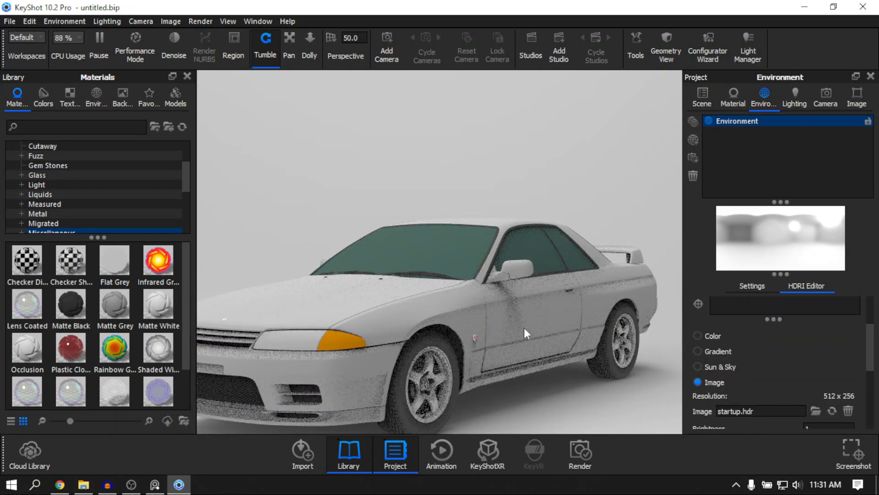
Review the project's lighting presets together with the environment lighting, general lighting and rendering technique settings
scroll(571, 331, up, 3)
scroll(561, 329, down, 5)
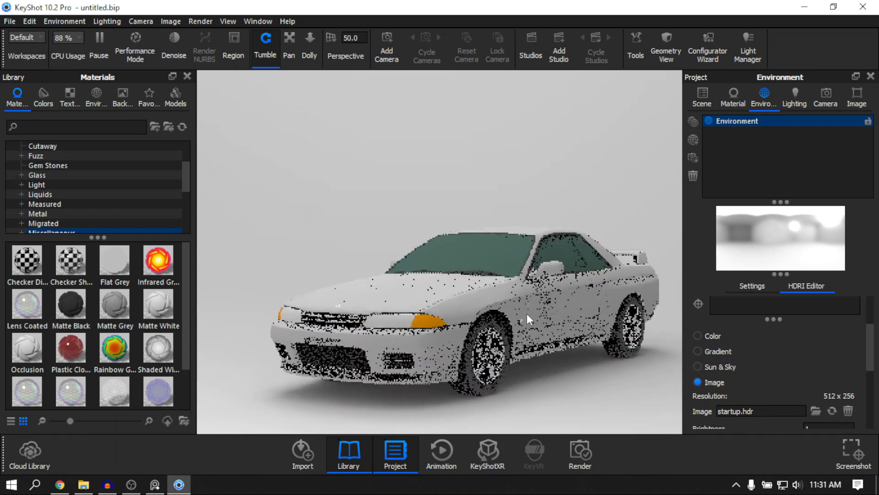
click(795, 98)
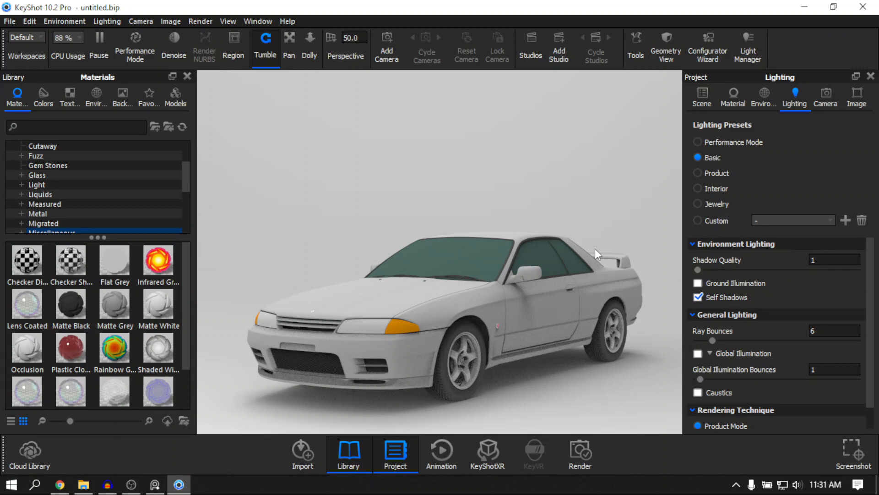
drag(595, 248, 588, 352)
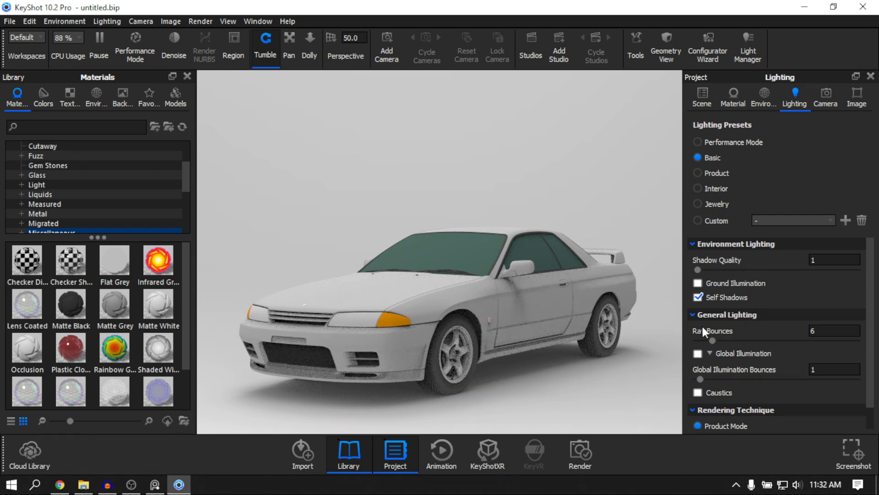
scroll(703, 327, down, 1)
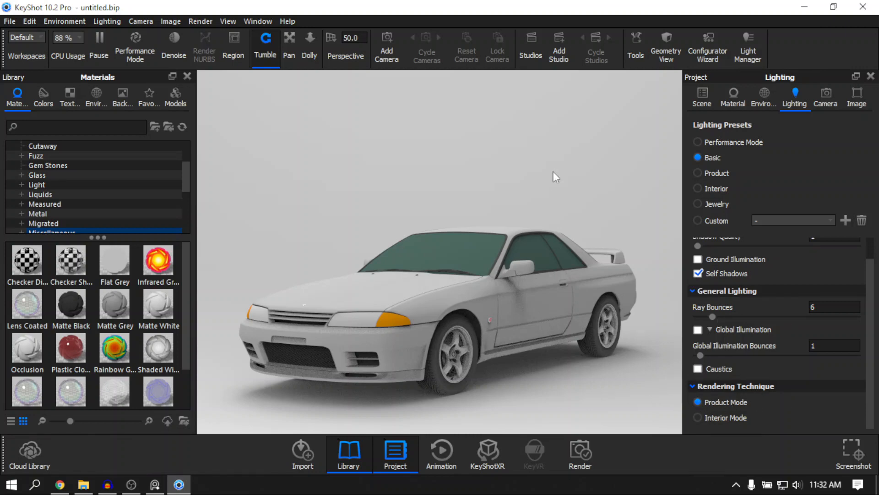
middle_drag(554, 171, 557, 190)
scroll(746, 310, up, 1)
scroll(732, 399, down, 1)
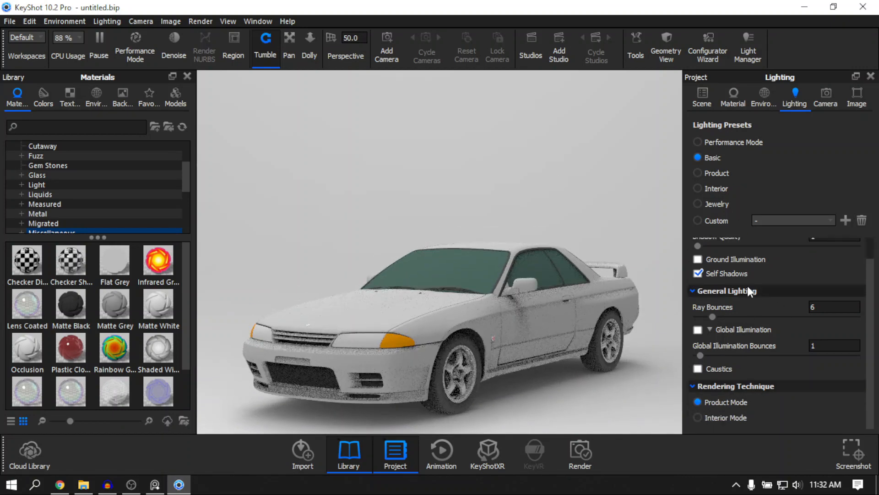
scroll(745, 349, up, 1)
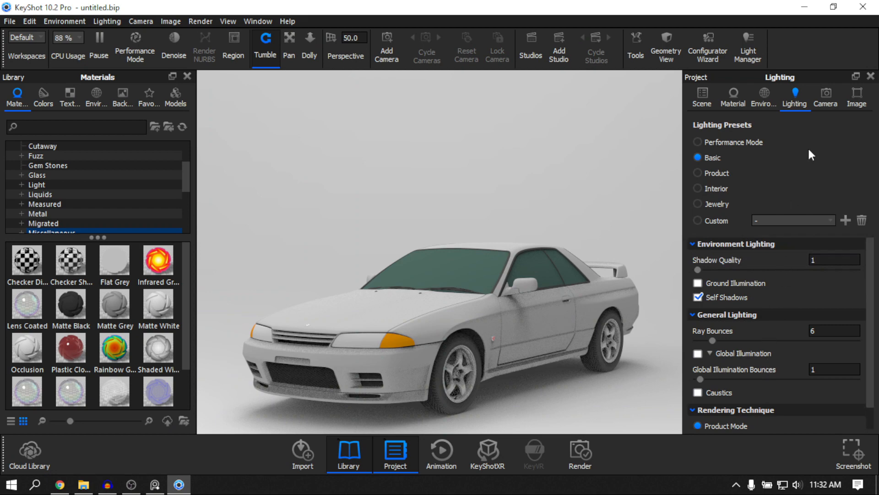
Show the project's camera settings and add two cameras from different viewing angles of the car
click(825, 103)
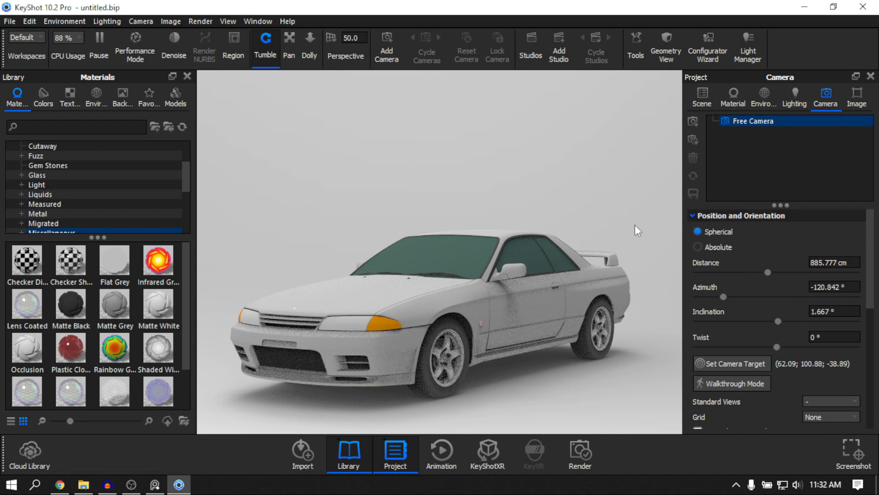
drag(636, 230, 735, 135)
click(693, 121)
drag(587, 221, 701, 166)
click(696, 119)
Switch between the two added cameras and delete both, leaving only the Free Camera
click(761, 134)
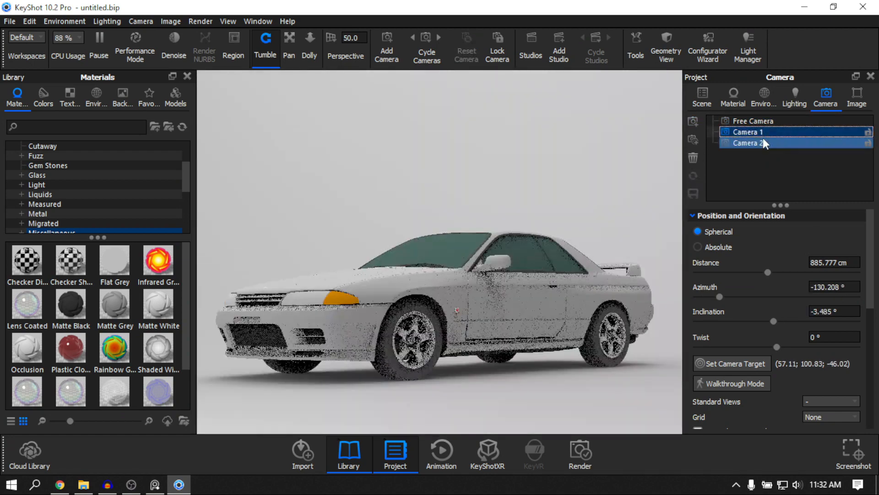
click(762, 143)
click(694, 158)
click(746, 132)
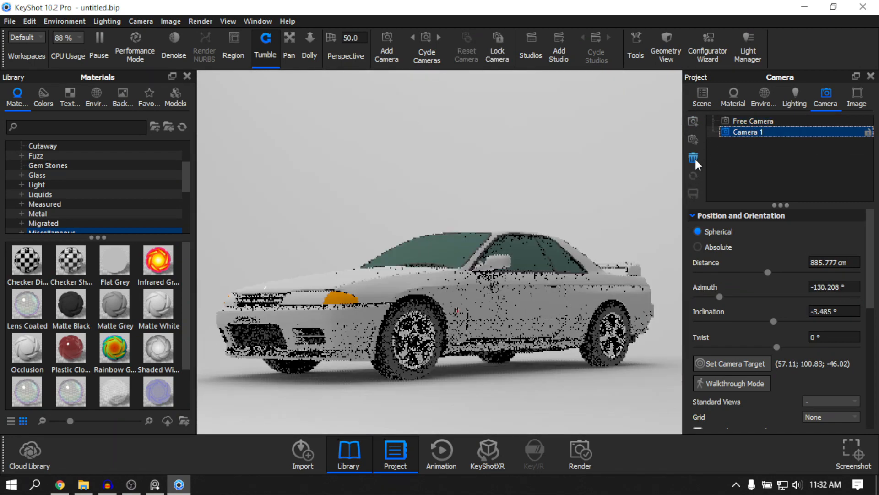
click(693, 158)
Set the Free Camera's distance to 830 cm and adjust its inclination and azimuth to view the car's rear
scroll(771, 280, down, 2)
scroll(770, 275, up, 2)
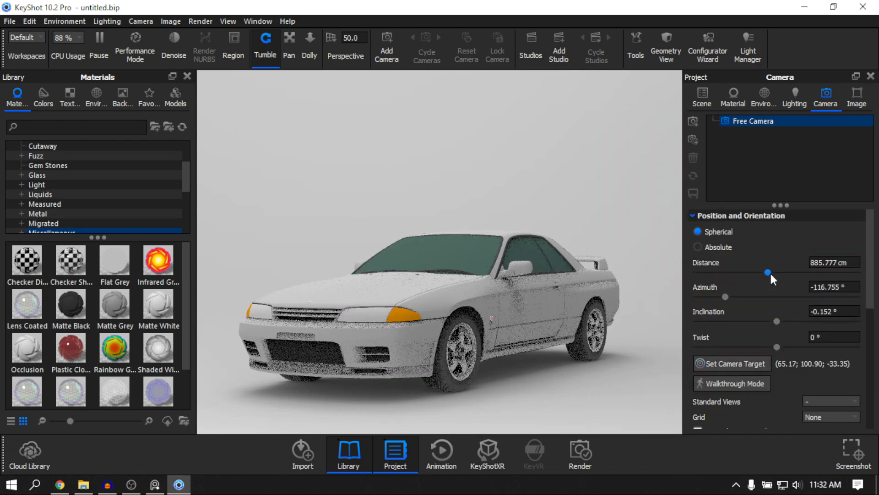
mouse_move(768, 273)
mouse_down()
mouse_move(747, 283)
mouse_move(760, 277)
mouse_up()
drag(768, 324, 776, 322)
drag(725, 296, 699, 297)
drag(426, 300, 320, 301)
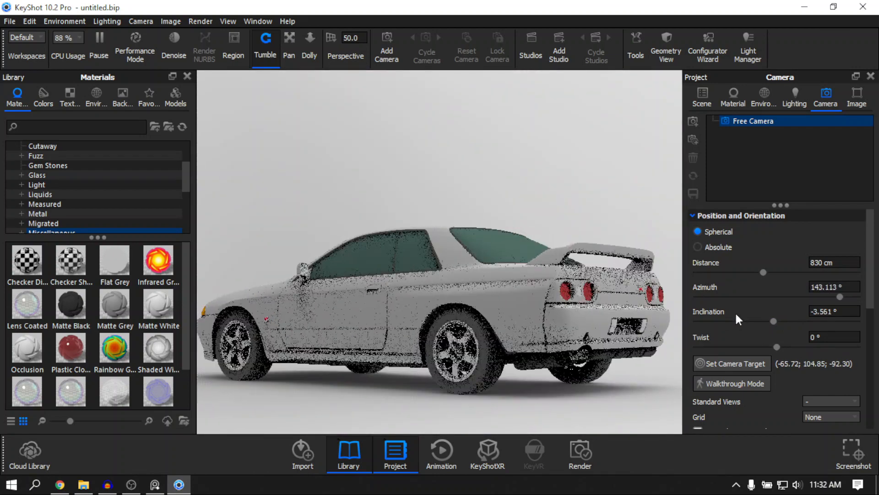
Set the Free Camera's perspective focal length to 35 mm and turn the view back to the car's front
scroll(728, 327, down, 1)
scroll(755, 338, down, 4)
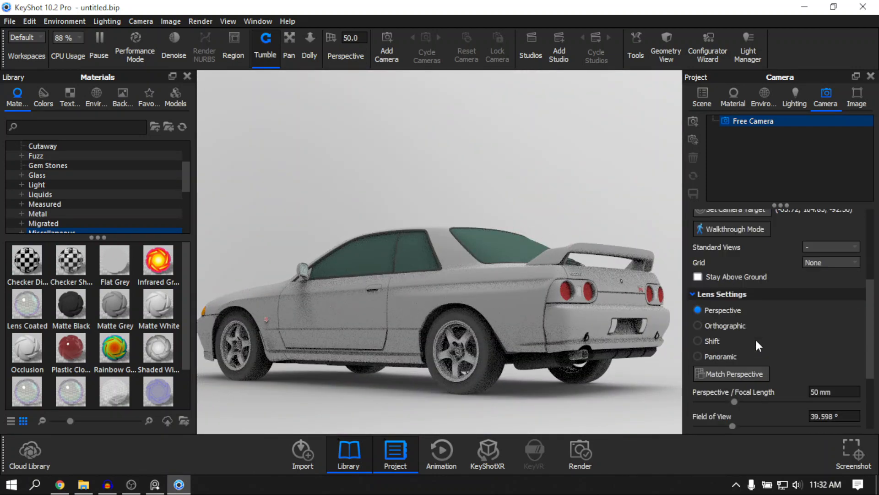
drag(735, 363, 722, 366)
scroll(733, 366, down, 3)
drag(486, 275, 592, 185)
Review the project's image resolution, Default image style and the basic adjustments, denoise and bloom settings
click(857, 96)
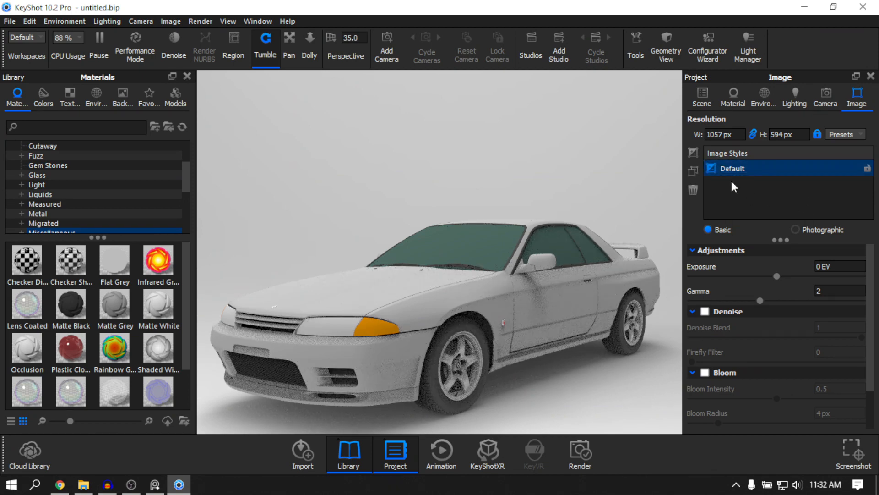
middle_drag(517, 264, 537, 245)
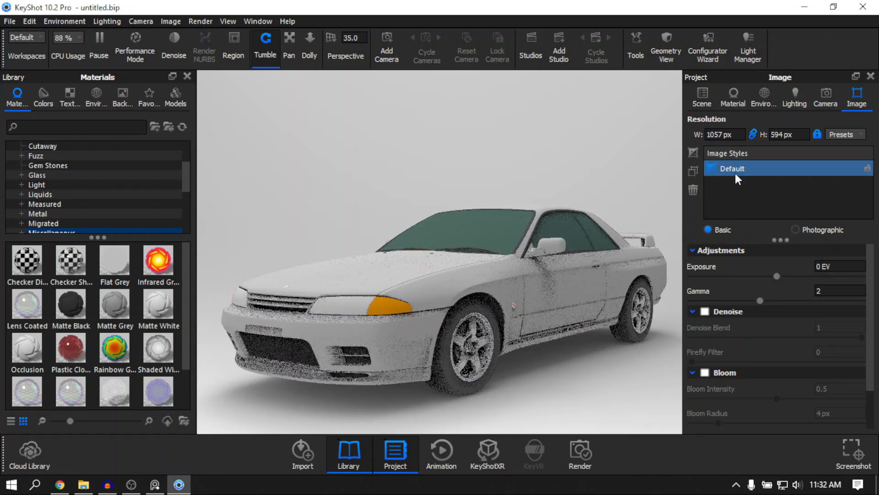
drag(532, 245, 578, 233)
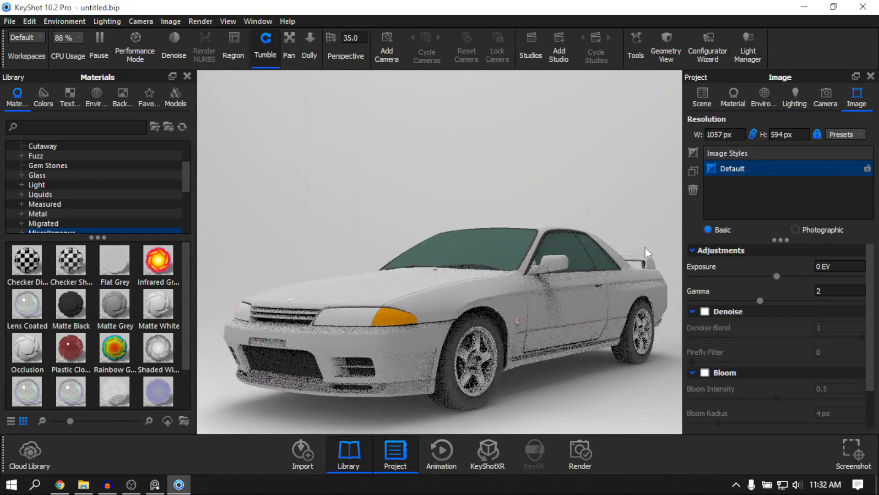
drag(517, 234, 508, 256)
scroll(756, 311, down, 1)
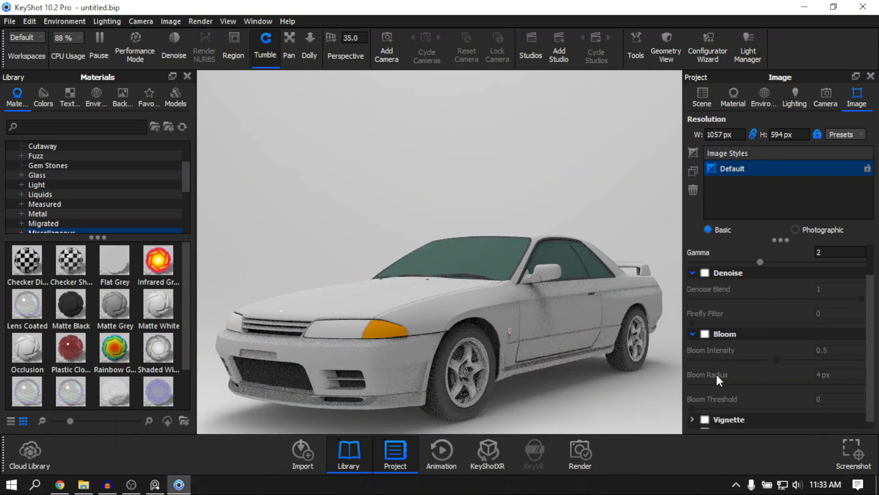
scroll(716, 372, down, 1)
Switch the Default image style to Photographic, examine its settings from tone mapping to chromatic aberration, and return to the scene tree
click(811, 232)
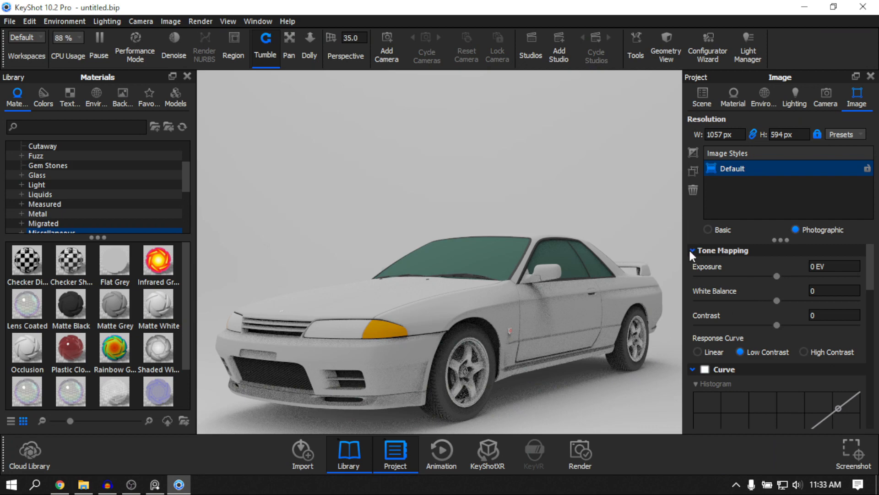
drag(528, 253, 612, 252)
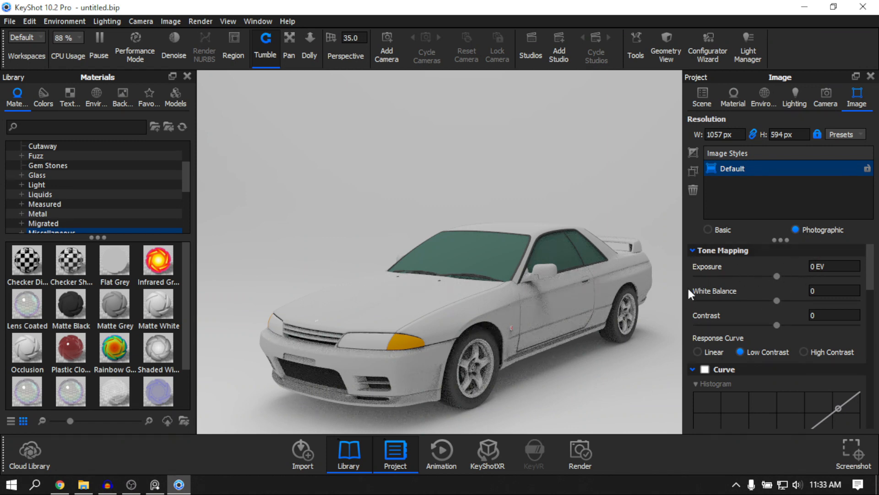
scroll(771, 321, down, 4)
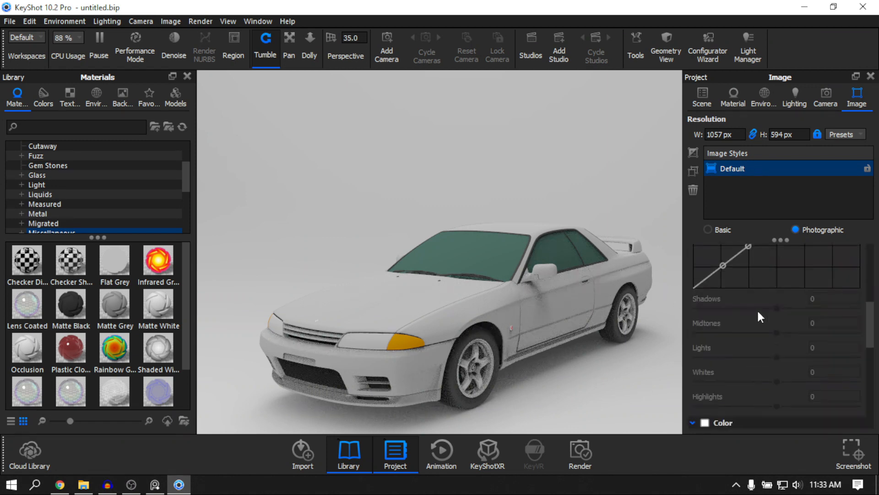
scroll(755, 316, down, 5)
scroll(589, 279, down, 3)
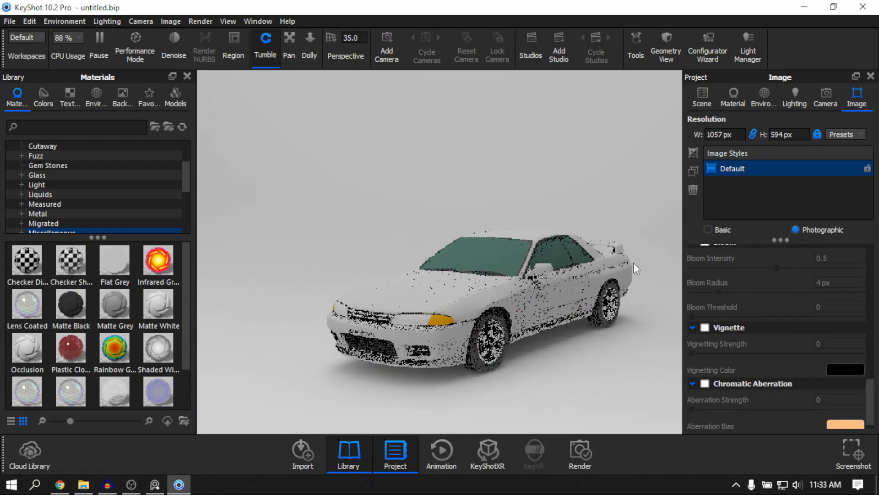
click(702, 97)
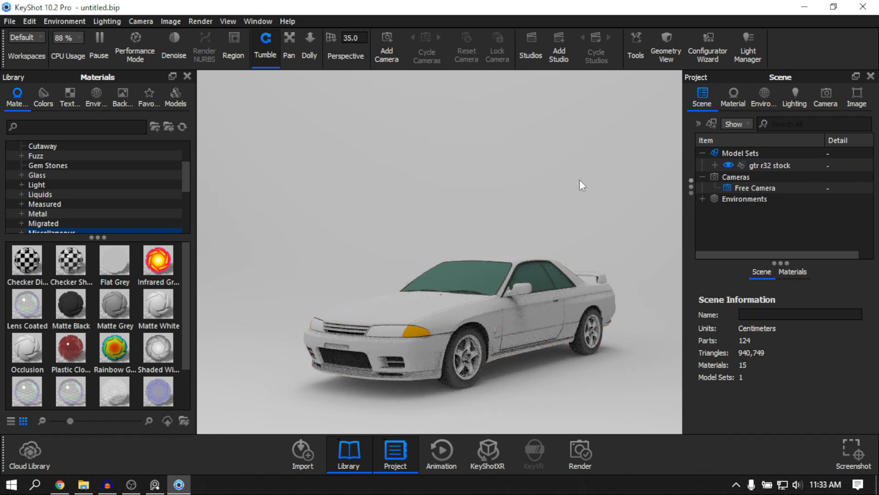
scroll(578, 206, up, 3)
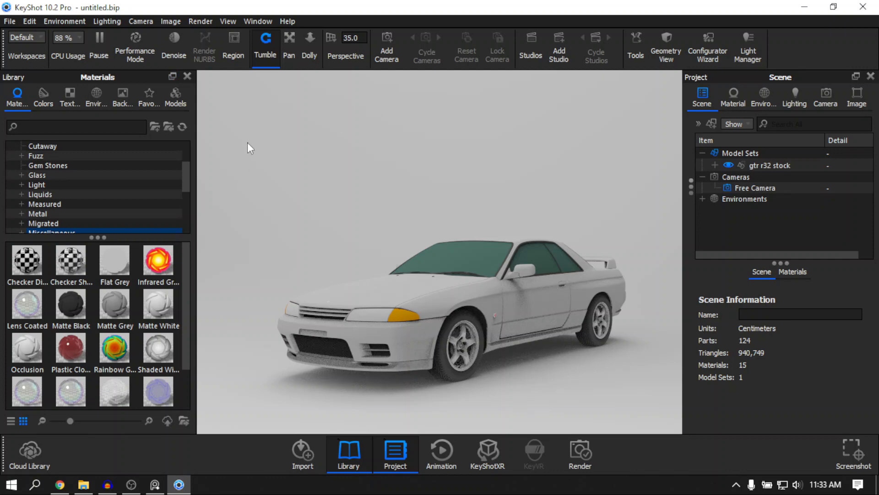
Try the Light interface theme in the preferences and discard the change
click(41, 20)
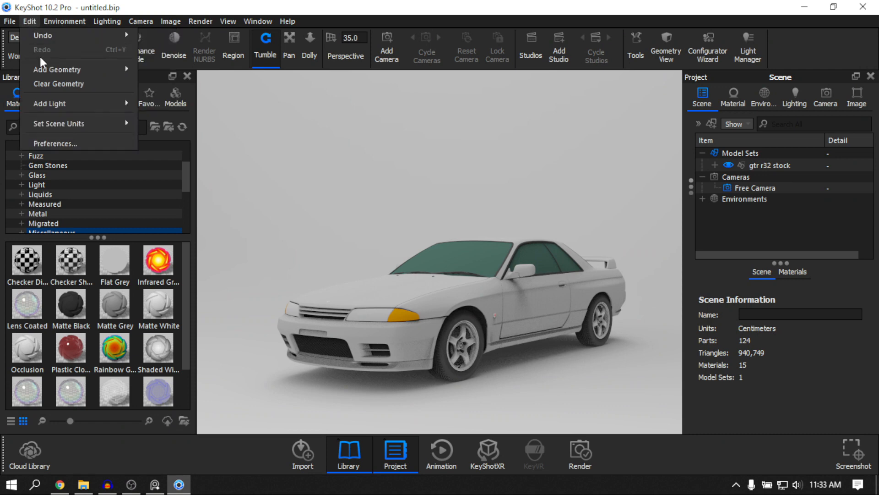
click(53, 142)
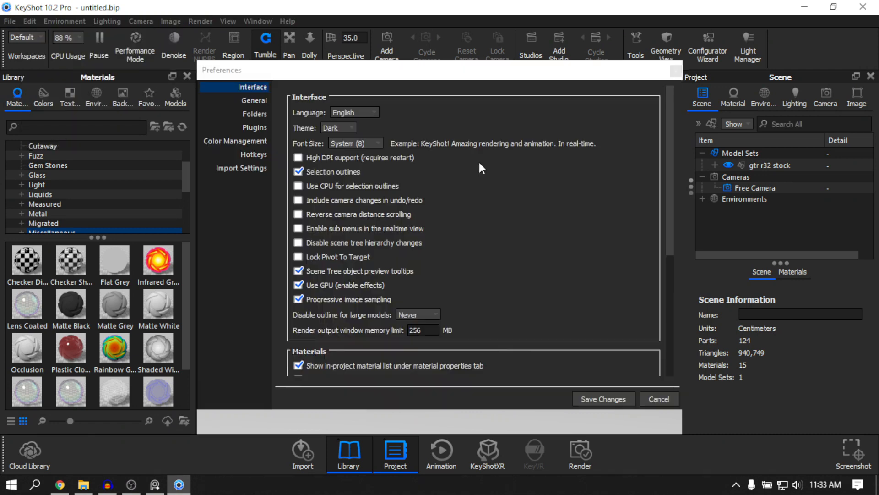
click(332, 131)
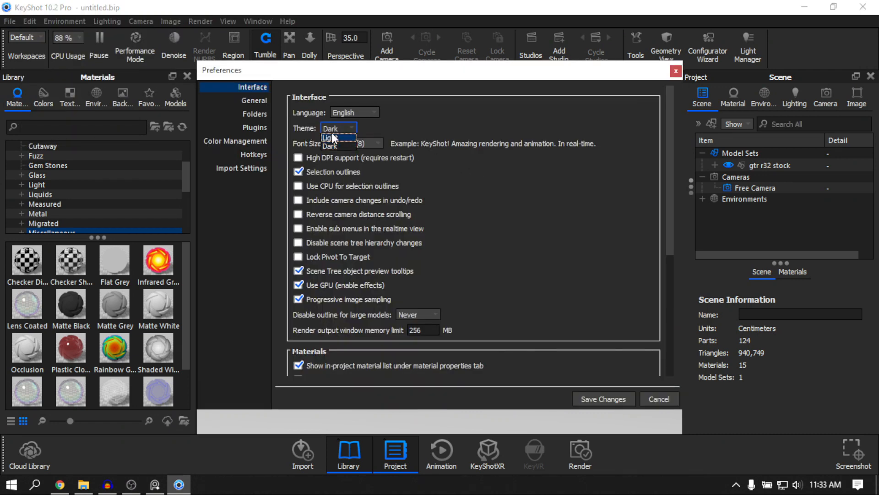
click(333, 136)
click(654, 396)
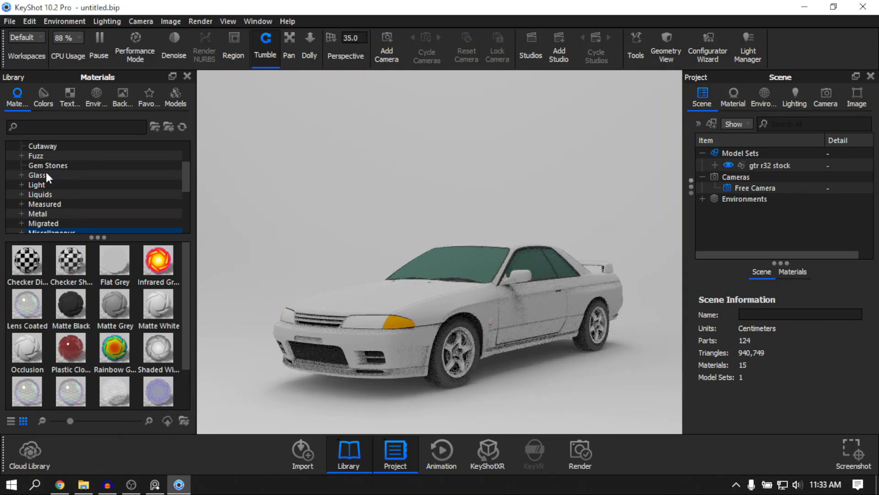
drag(472, 269, 613, 190)
drag(373, 194, 531, 272)
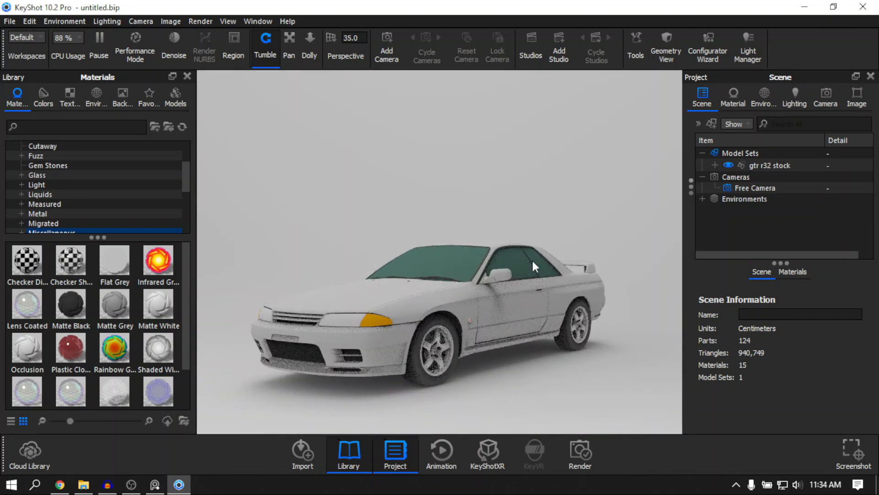
drag(532, 259, 580, 222)
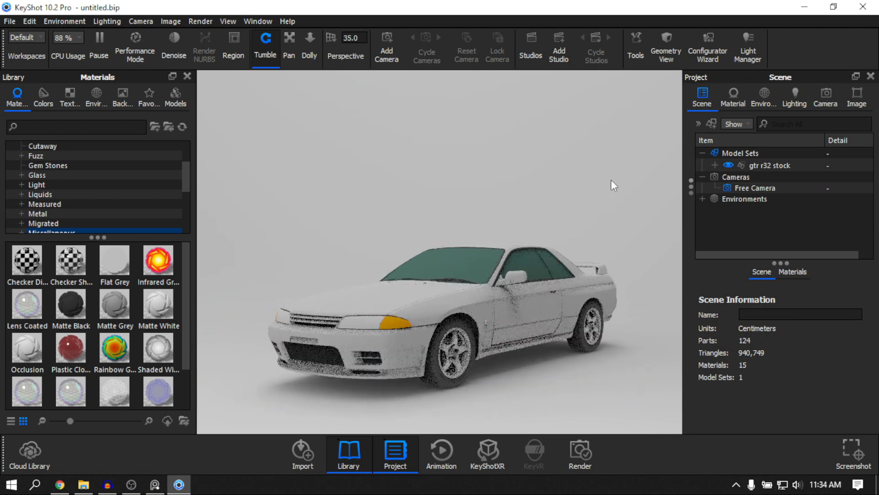
drag(611, 179, 559, 165)
Show the project's environment settings and browse the HDRI thumbnails in the Environments library
click(763, 97)
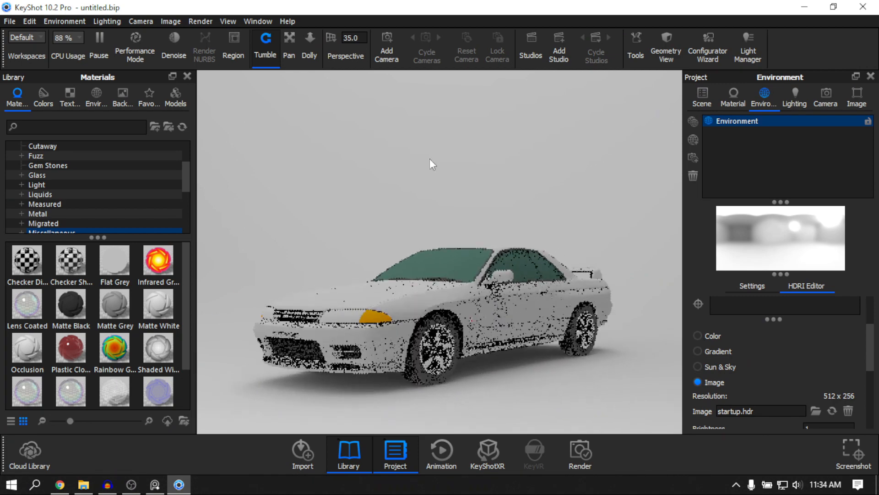
click(96, 107)
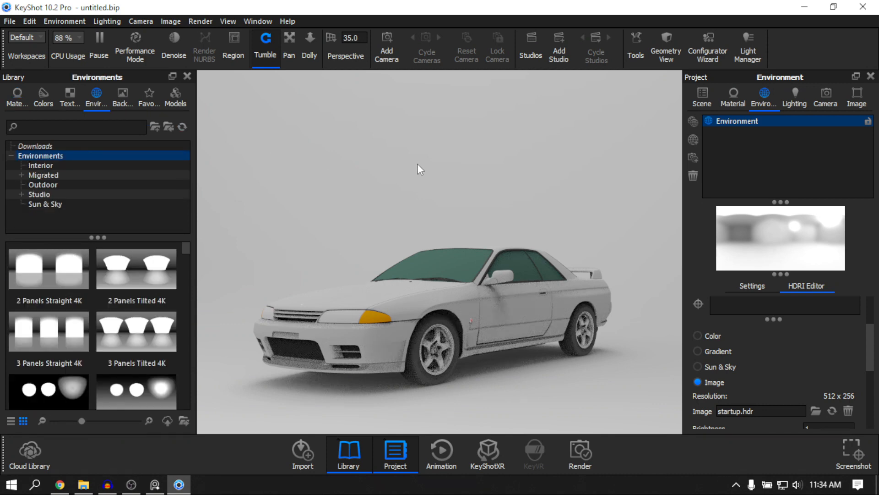
middle_drag(417, 165, 434, 147)
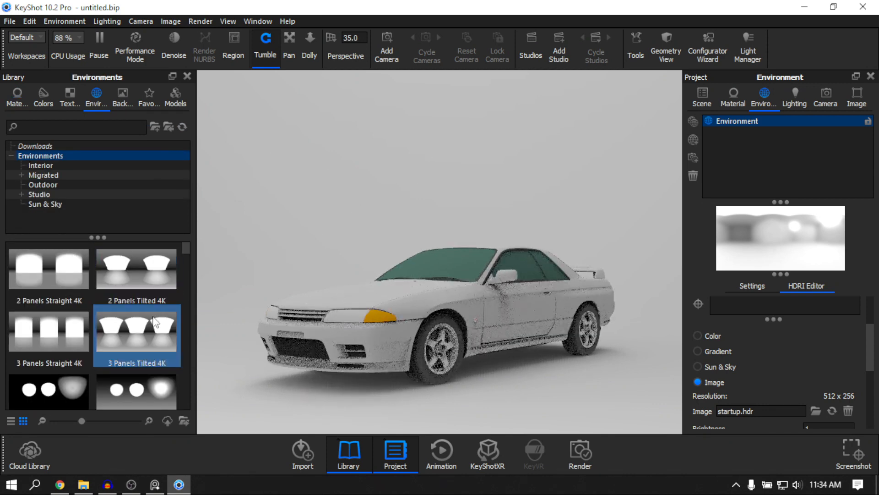
scroll(153, 317, down, 20)
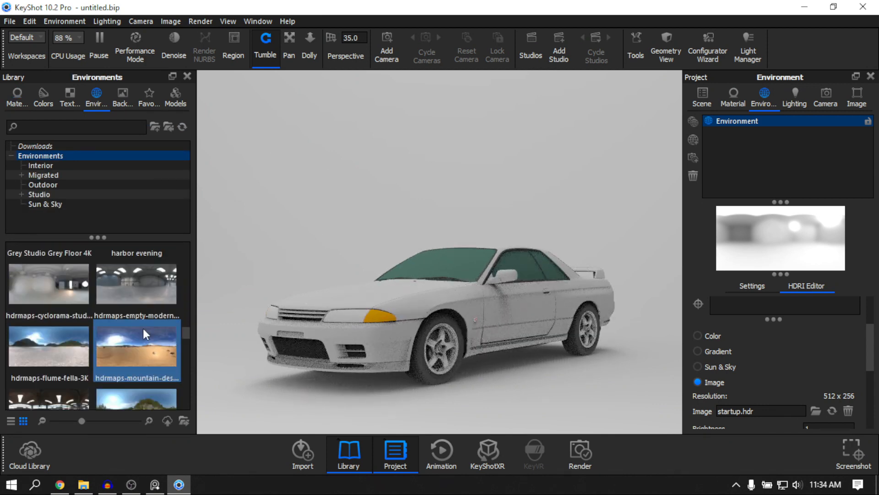
scroll(143, 328, up, 10)
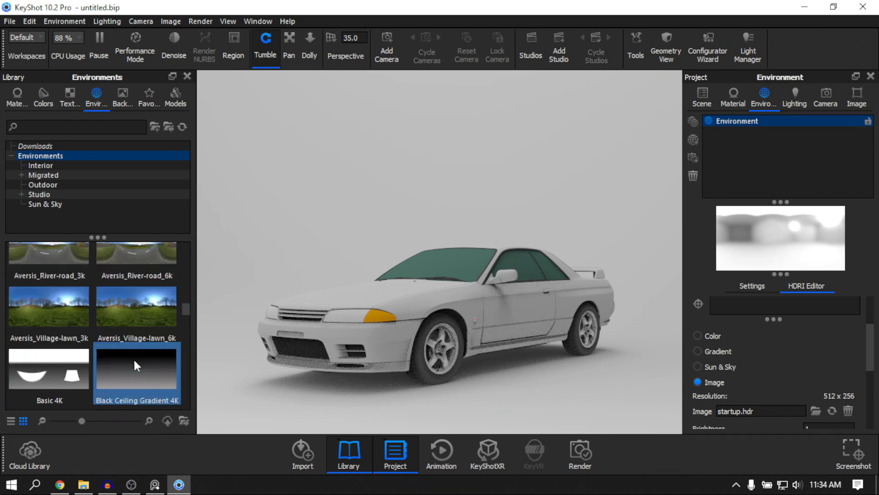
scroll(134, 365, up, 8)
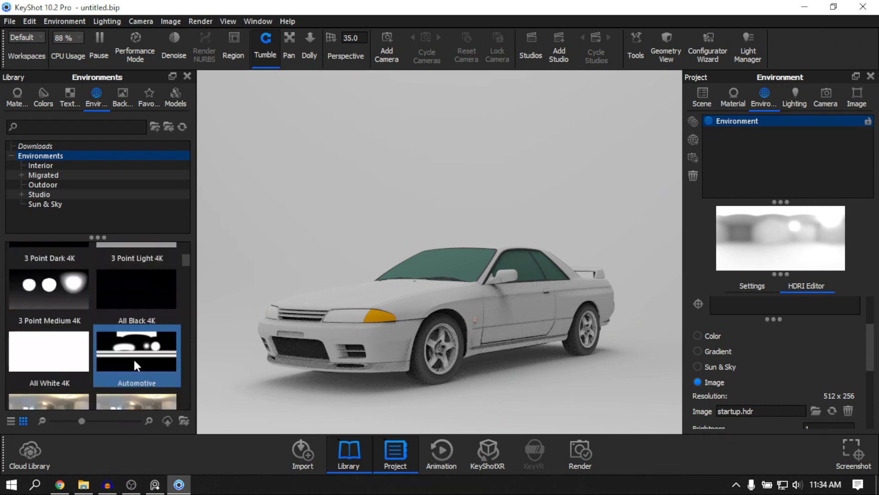
scroll(134, 361, down, 3)
scroll(134, 359, down, 3)
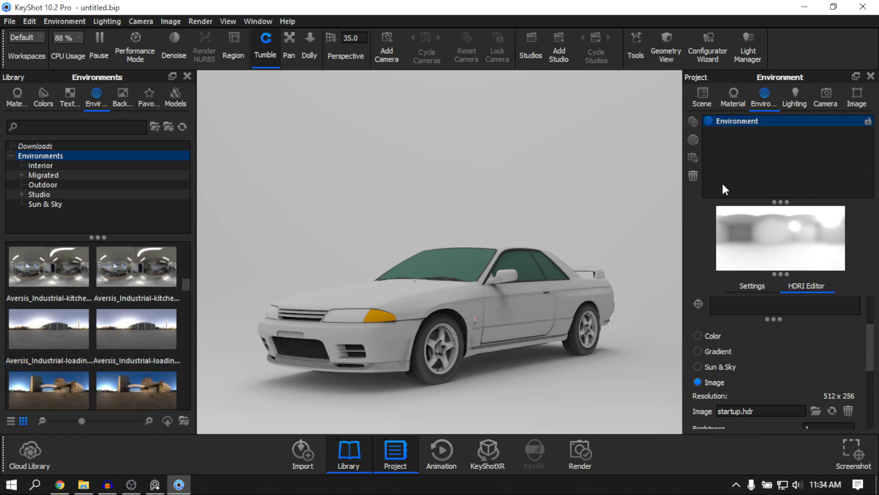
Switch to Poly Haven in the browser, browse its HDRIs and view the Dreifaltigkeitsberg HDRI page
drag(427, 241, 430, 254)
scroll(121, 337, up, 8)
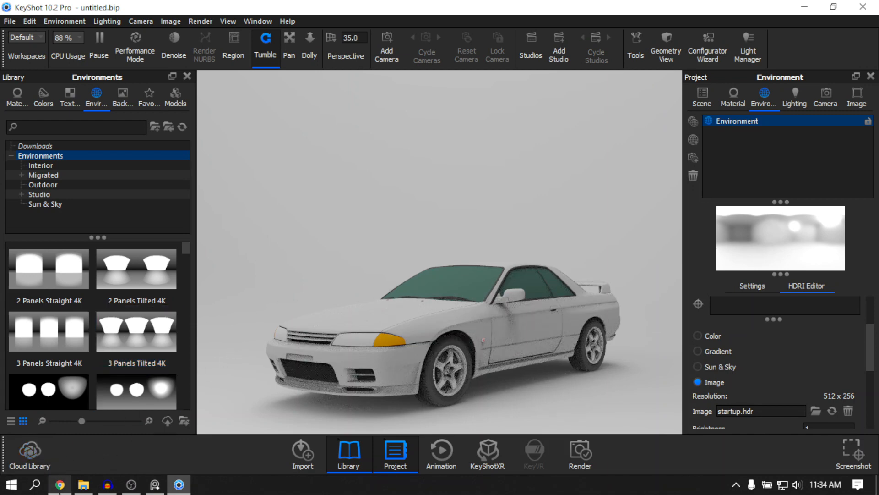
click(60, 485)
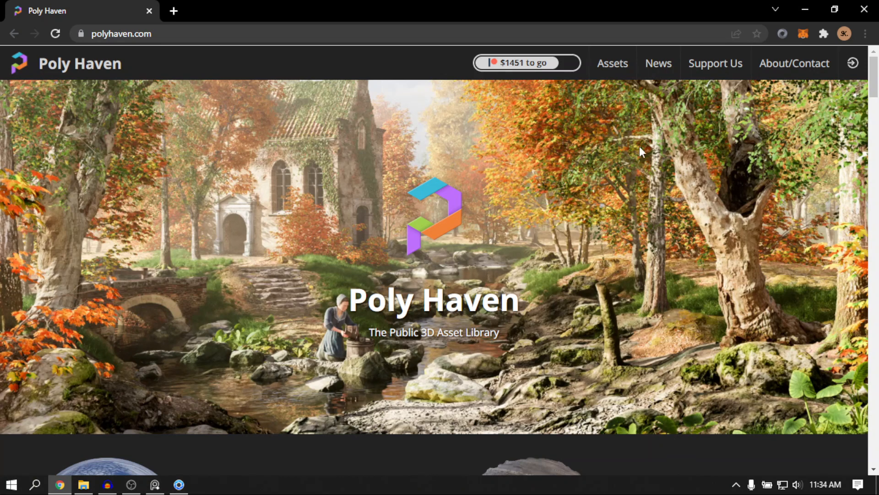
click(615, 94)
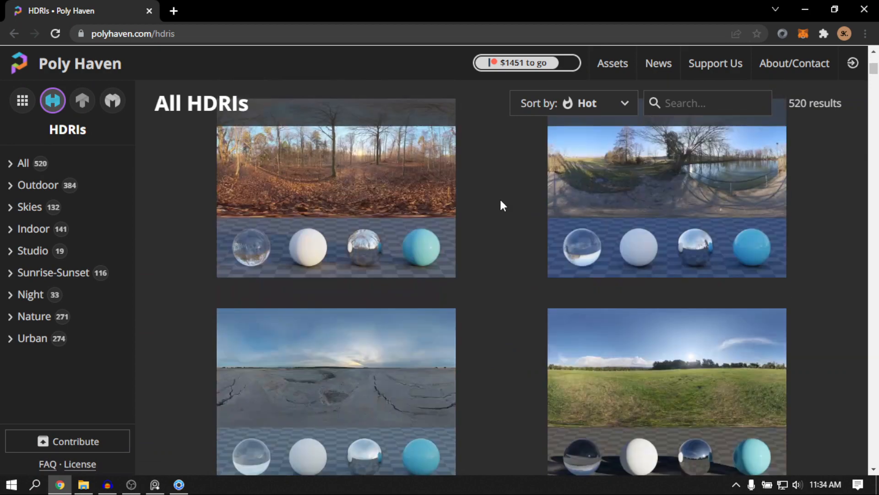
scroll(500, 201, down, 2)
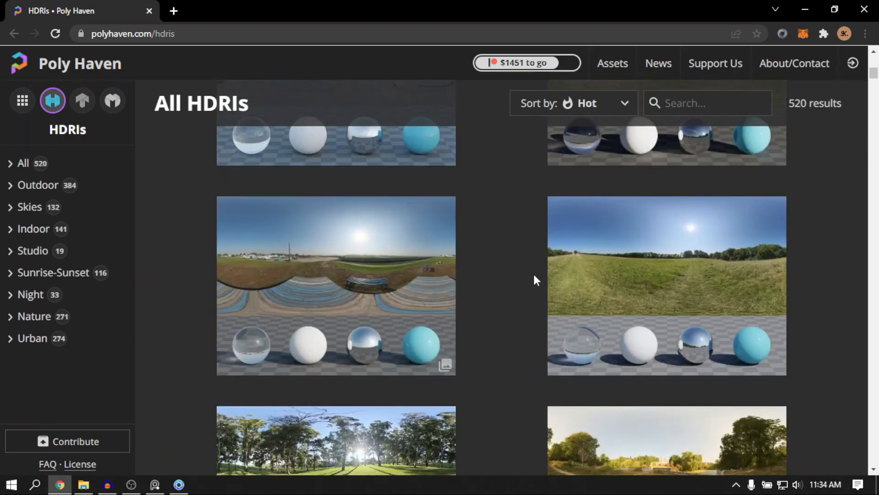
click(611, 241)
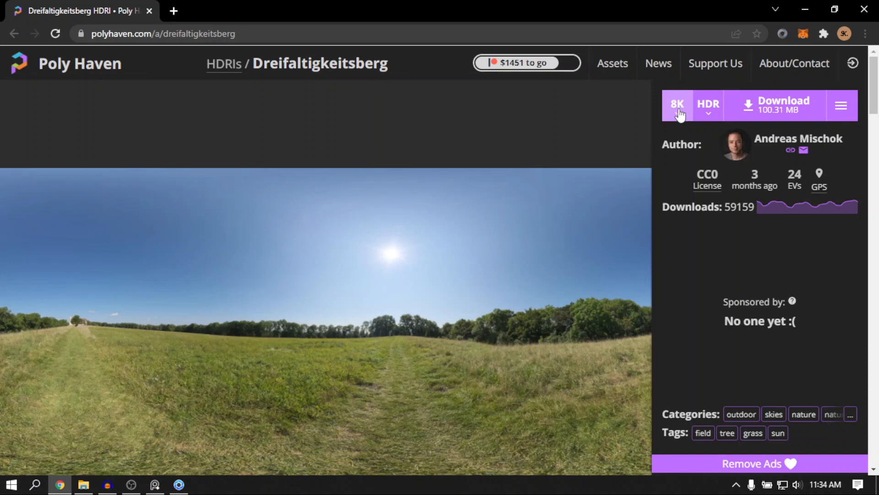
scroll(375, 271, down, 2)
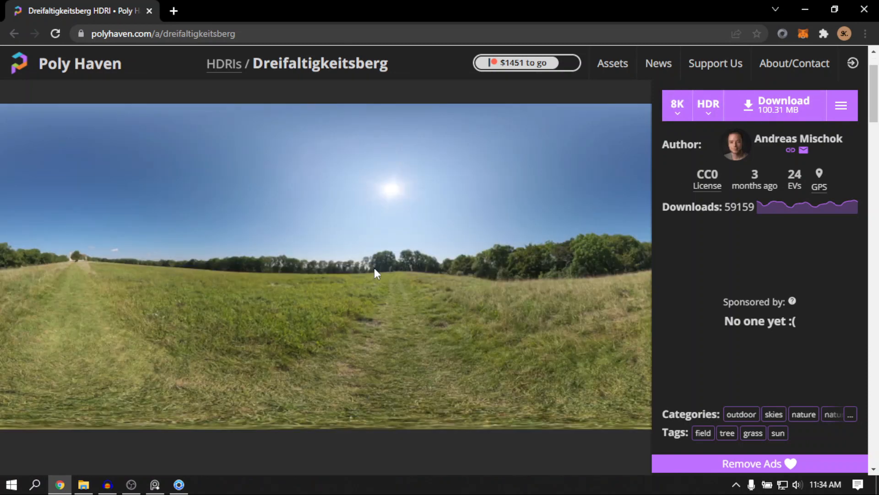
Return to KeyShot and add the harbor evening HDRI from the Environments library to the project's environment list
click(184, 484)
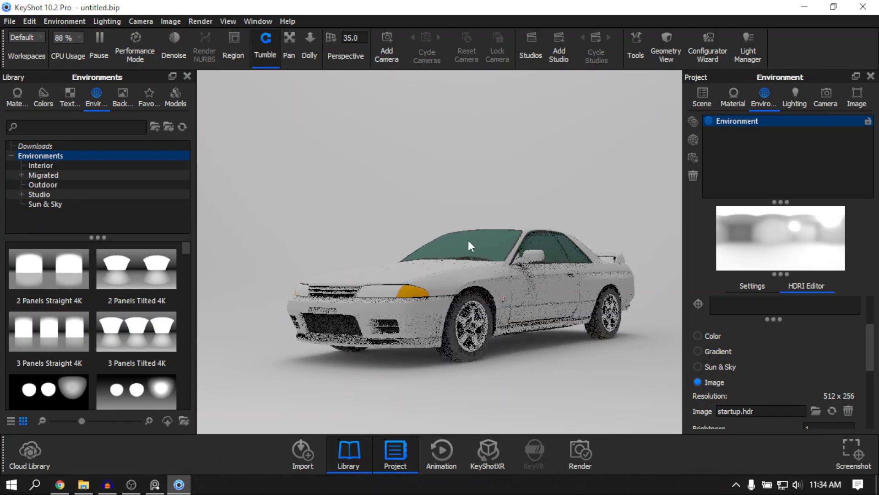
drag(468, 243, 428, 246)
scroll(168, 317, down, 5)
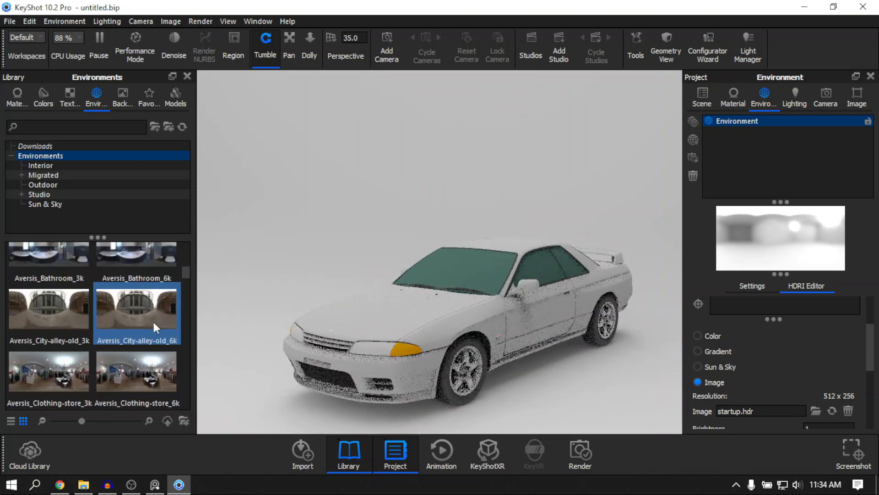
scroll(153, 323, down, 12)
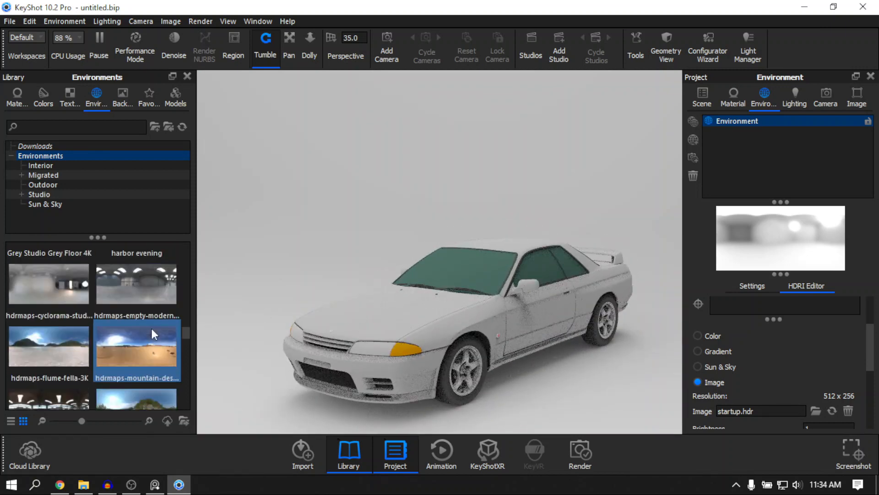
scroll(151, 326, up, 3)
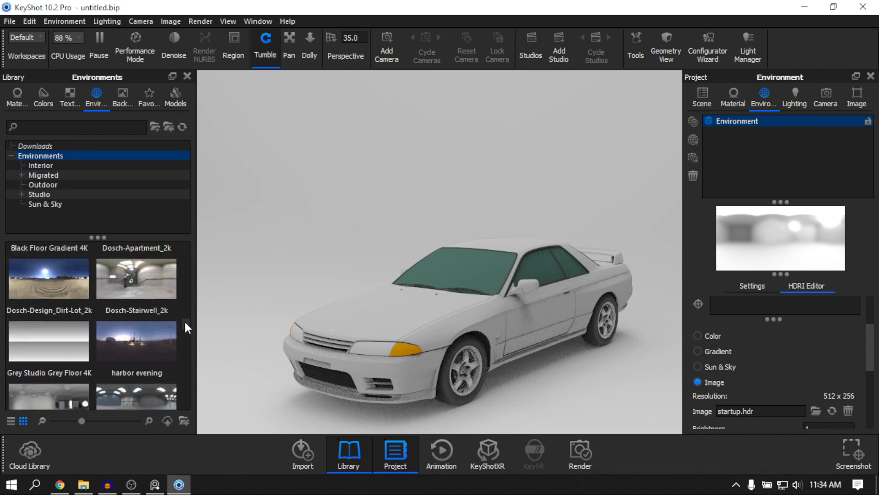
drag(146, 338, 751, 146)
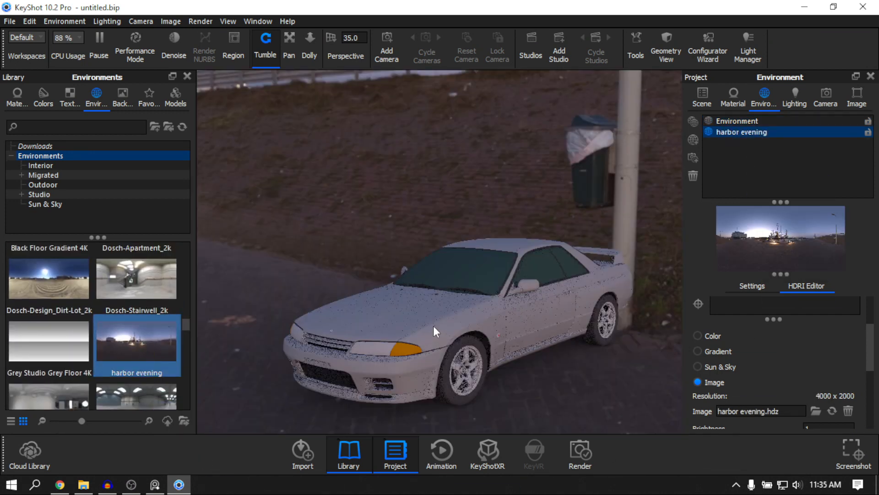
Examine the car's scale and placement against the harbor evening backdrop from several distances and angles
drag(433, 326, 457, 299)
scroll(573, 248, down, 5)
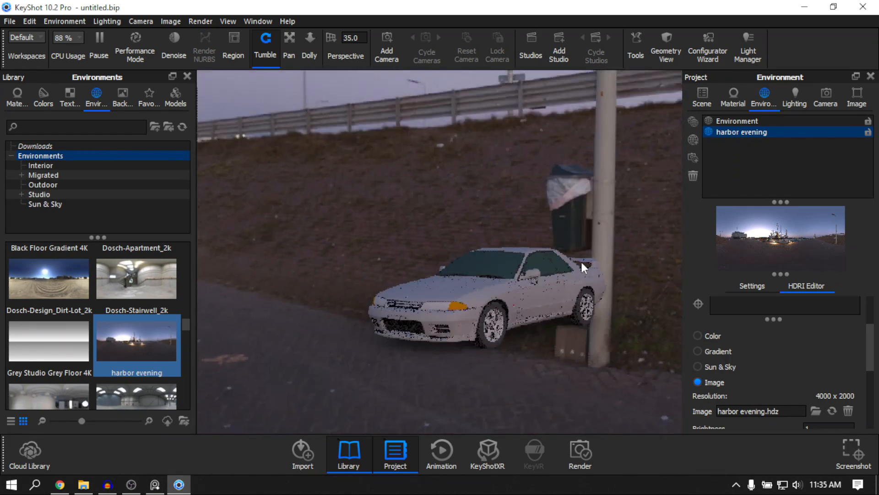
drag(585, 258, 594, 242)
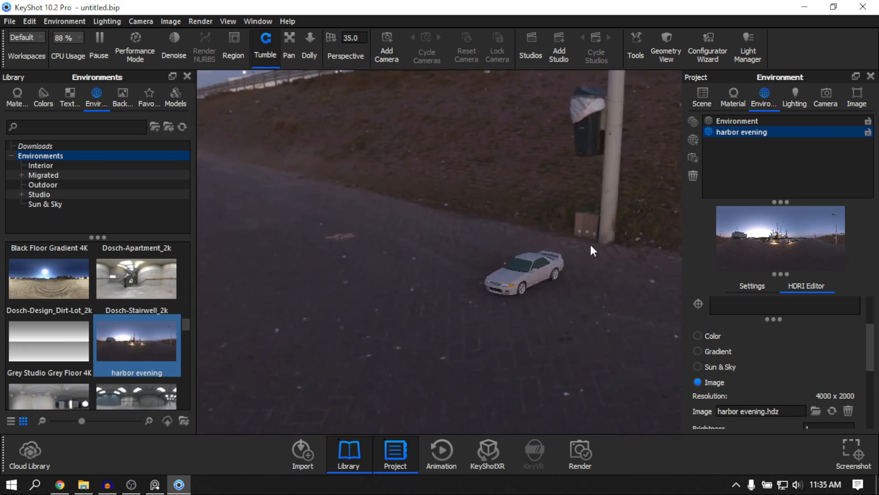
scroll(593, 314, down, 6)
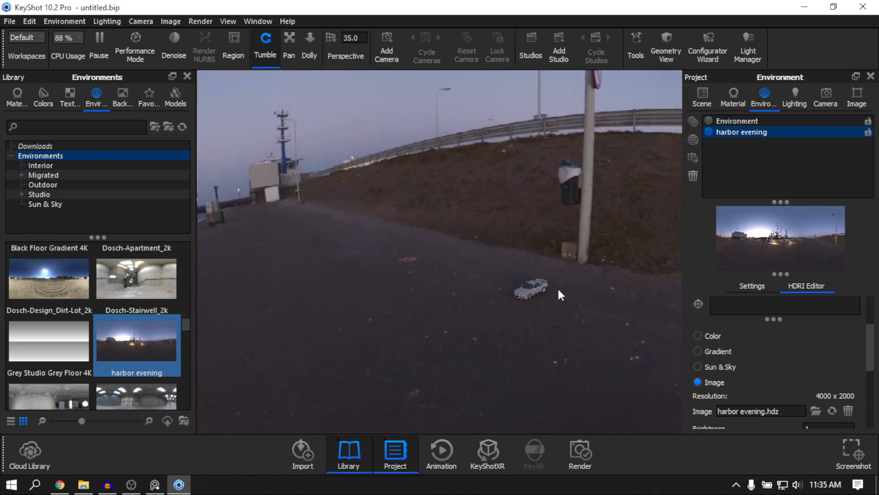
scroll(590, 278, down, 5)
mouse_move(585, 290)
mouse_down()
mouse_move(590, 278)
mouse_move(587, 298)
mouse_up()
scroll(593, 277, up, 5)
scroll(587, 298, up, 4)
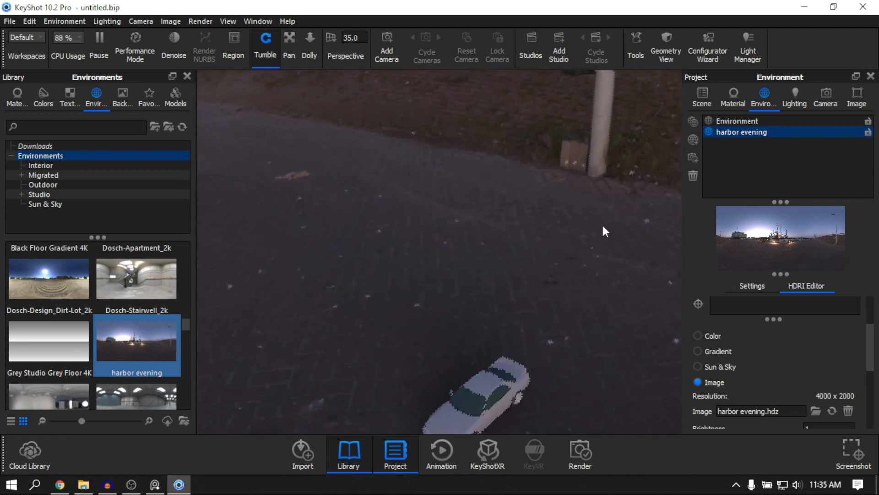
drag(603, 226, 613, 285)
scroll(579, 287, up, 4)
Review the harbor evening environment's adjustment and transform settings and compare its size with the car in the scene
click(754, 286)
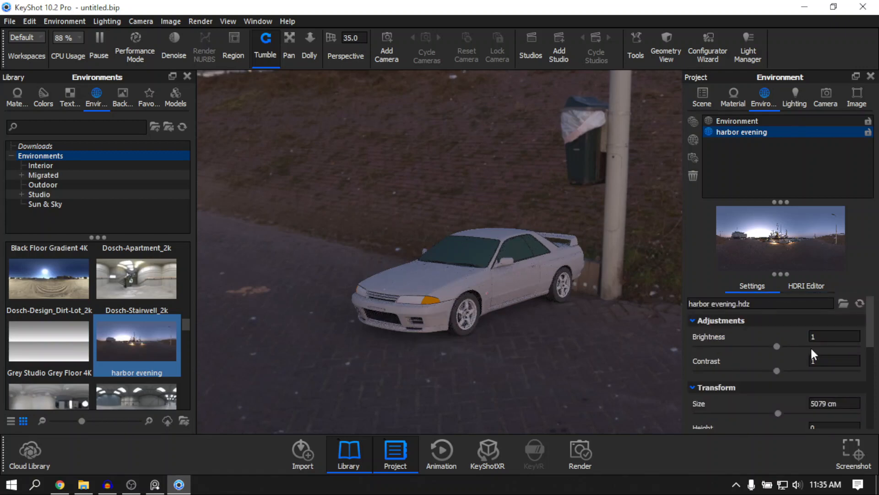
scroll(832, 366, down, 1)
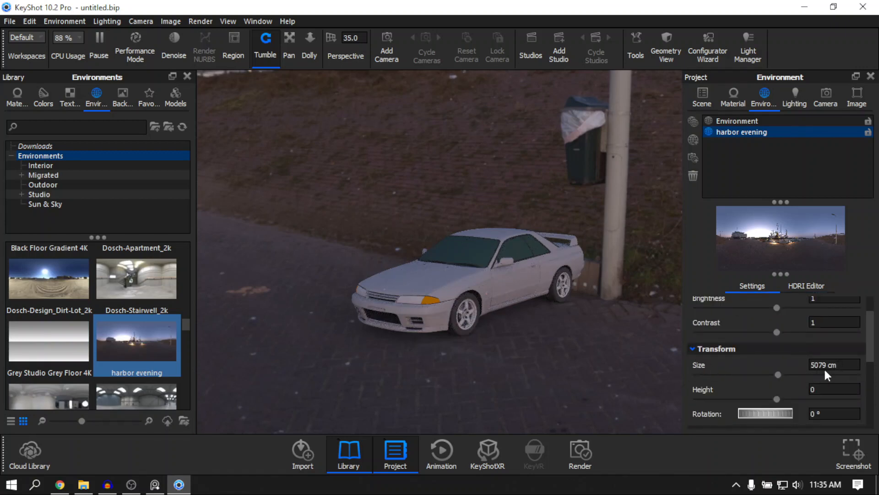
middle_drag(505, 261, 520, 304)
drag(521, 304, 527, 270)
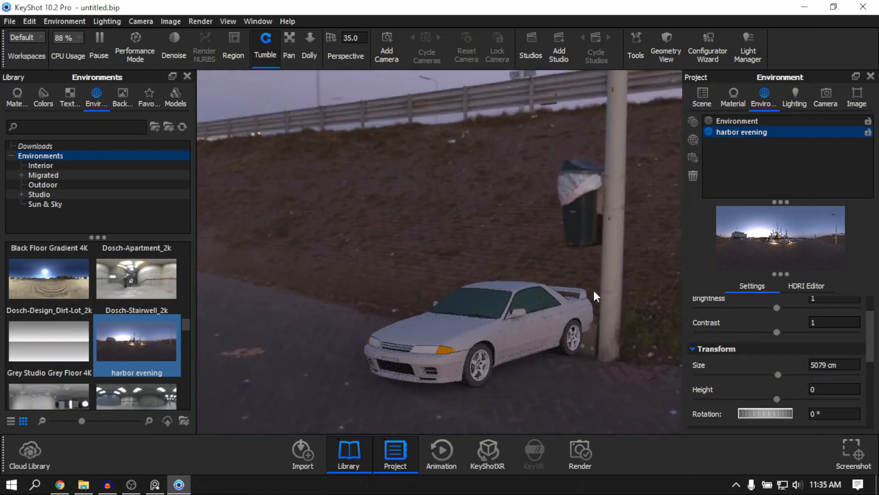
scroll(596, 281, up, 3)
drag(598, 272, 596, 247)
double_click(831, 365)
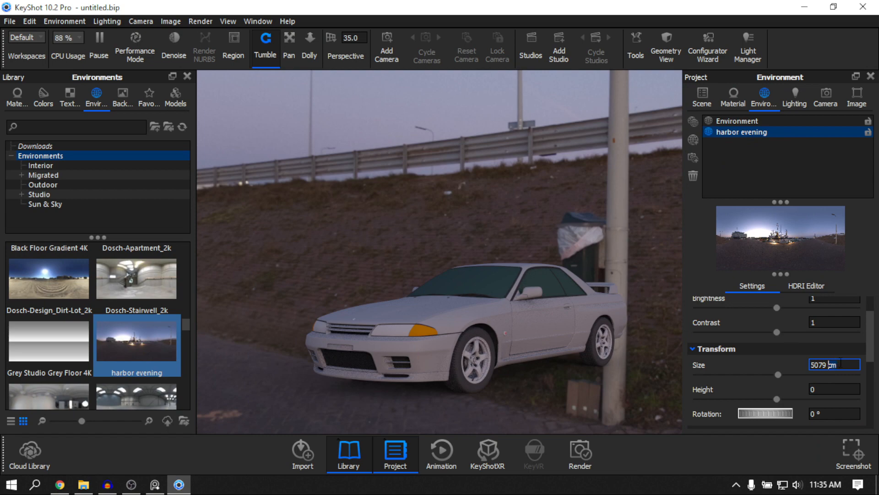
click(540, 256)
drag(539, 255, 499, 176)
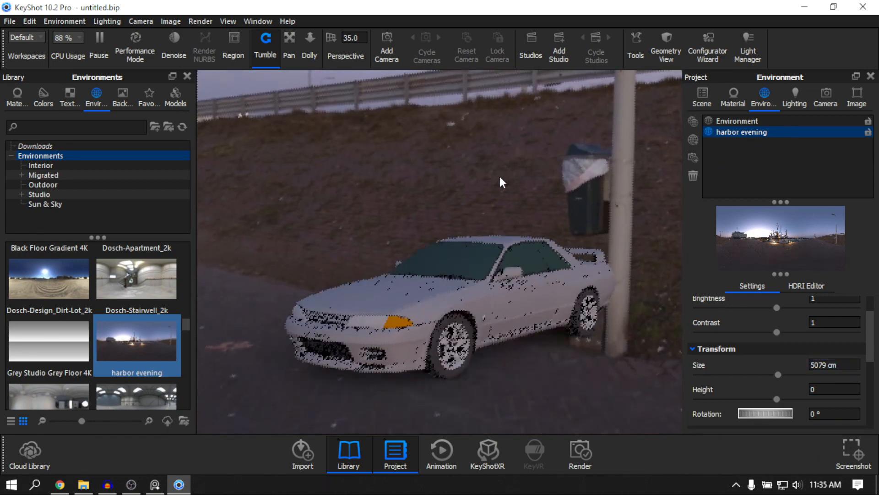
Change the scene units to Meter while keeping the scene size
click(29, 21)
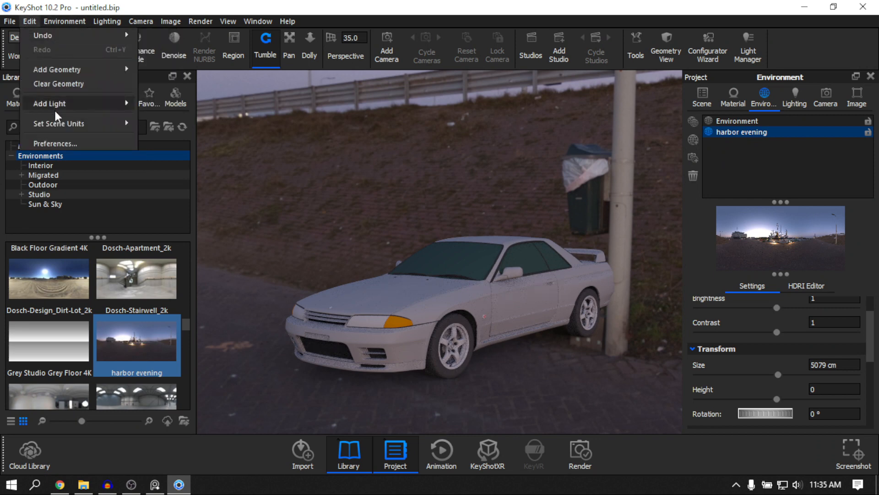
mouse_move(57, 125)
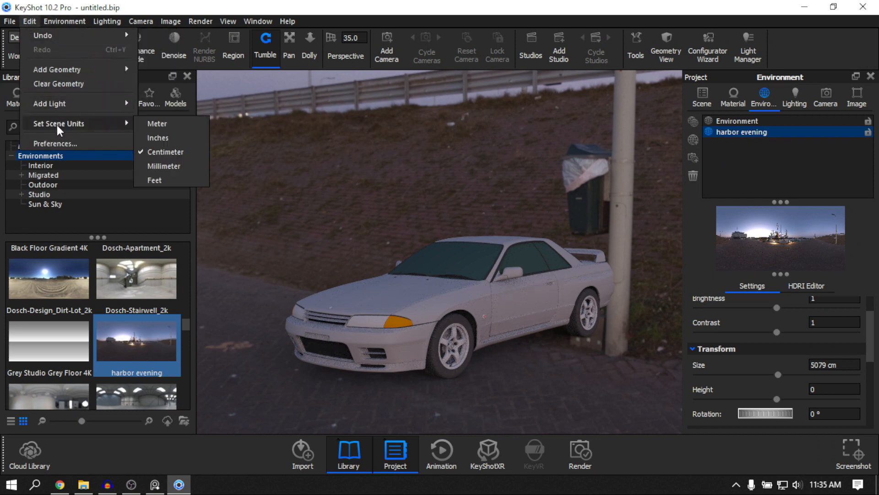
click(151, 124)
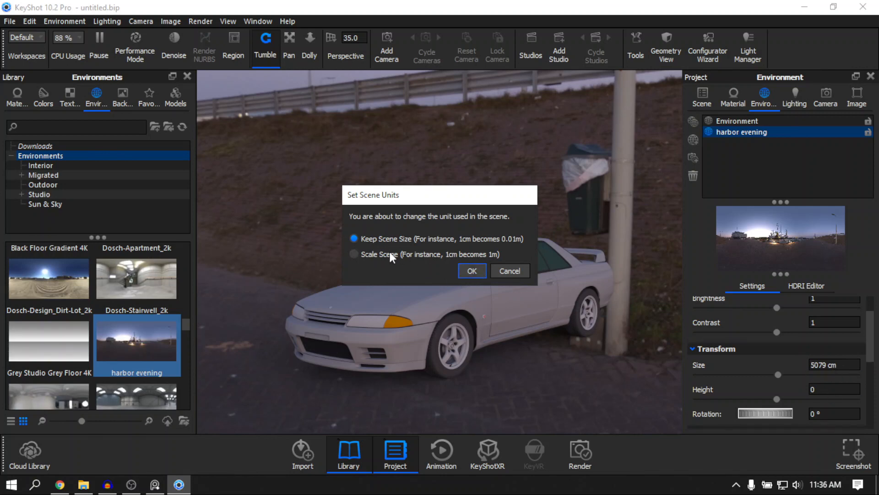
click(473, 272)
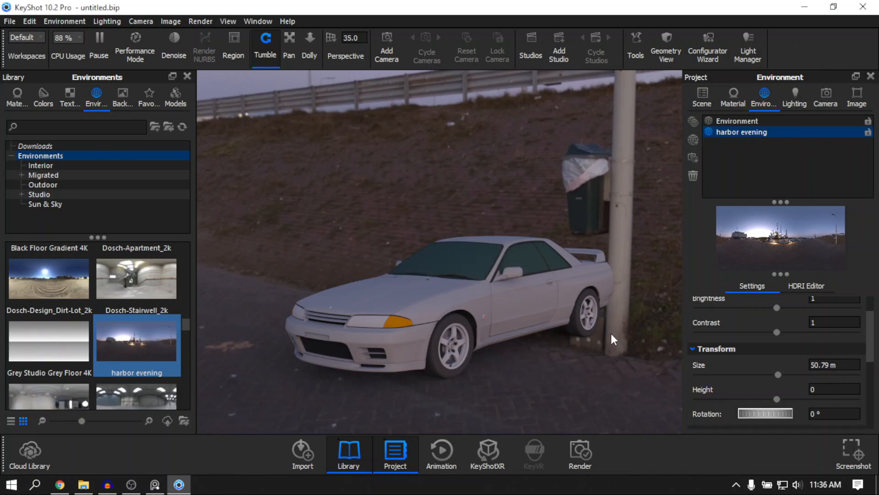
Set the harbor evening environment's size to 10 m
click(840, 366)
key(ctrl+a)
text(10)
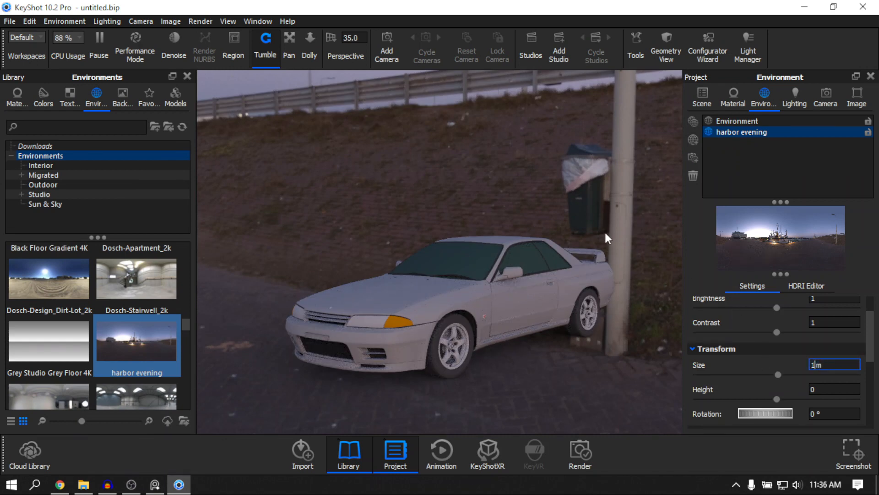
key(Return)
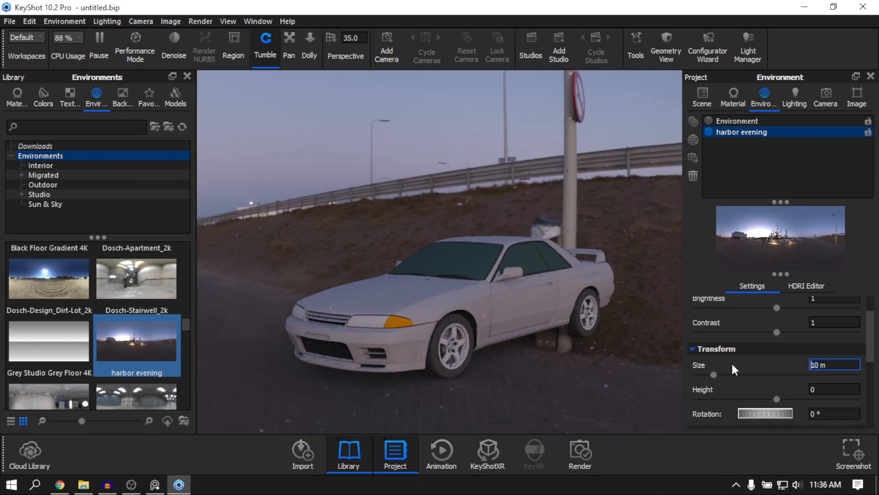
Examine how the car sits inside the environment sphere from several sides and distances, and show the ground settings
scroll(533, 304, down, 5)
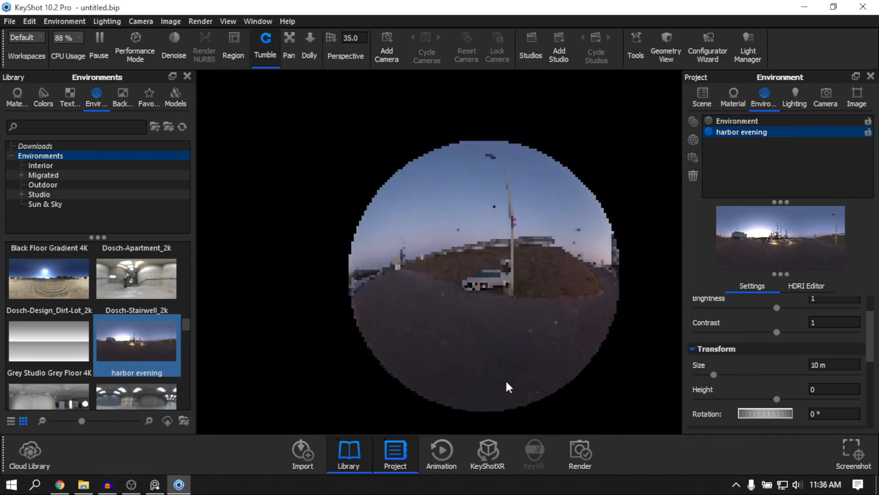
scroll(449, 298, up, 5)
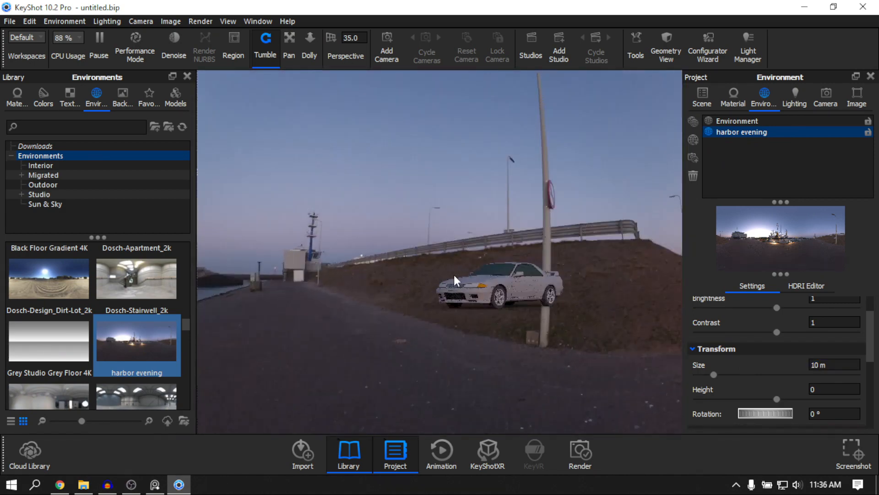
scroll(536, 250, up, 5)
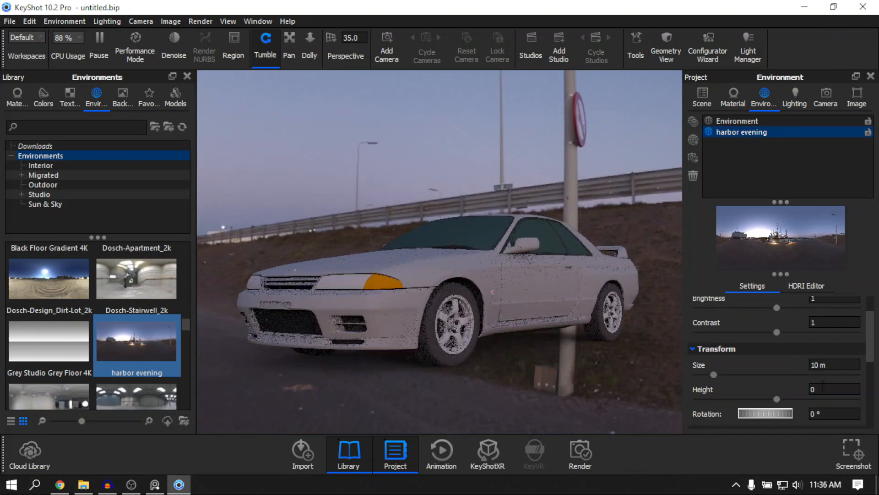
scroll(795, 389, down, 5)
drag(557, 275, 399, 304)
scroll(604, 370, down, 5)
scroll(397, 295, down, 5)
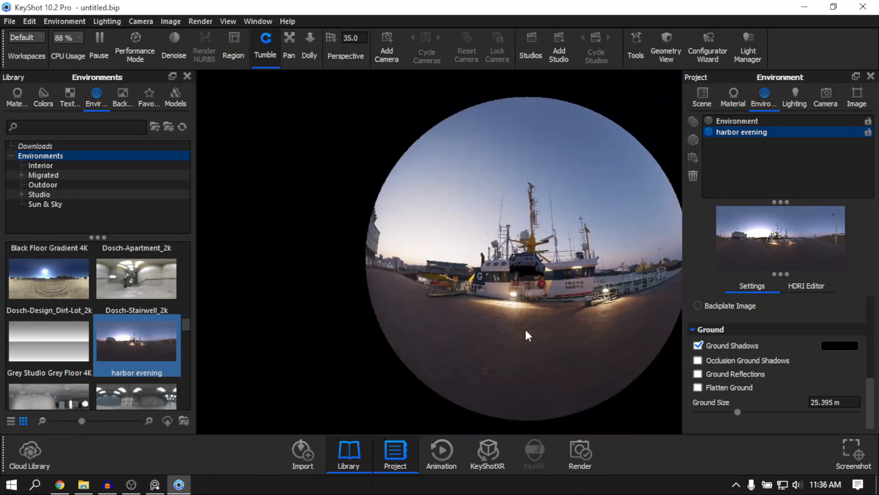
drag(527, 334, 579, 306)
scroll(467, 347, down, 3)
scroll(554, 295, up, 5)
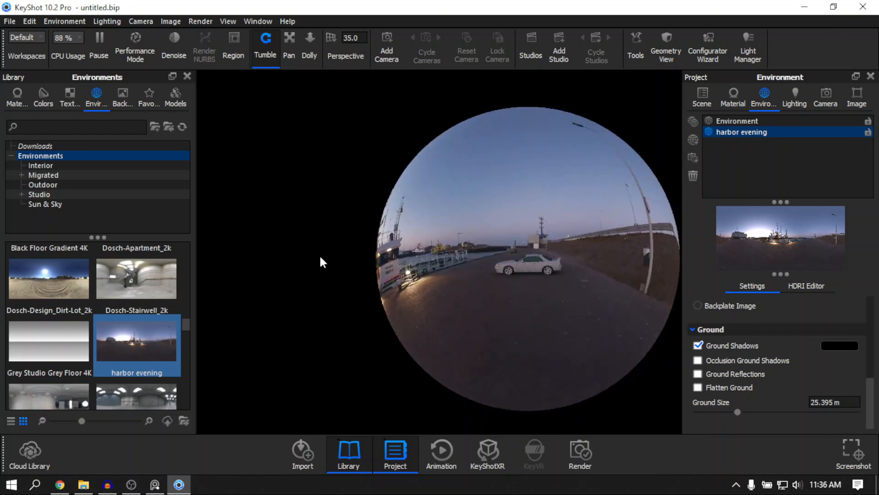
scroll(411, 267, up, 5)
drag(543, 269, 565, 247)
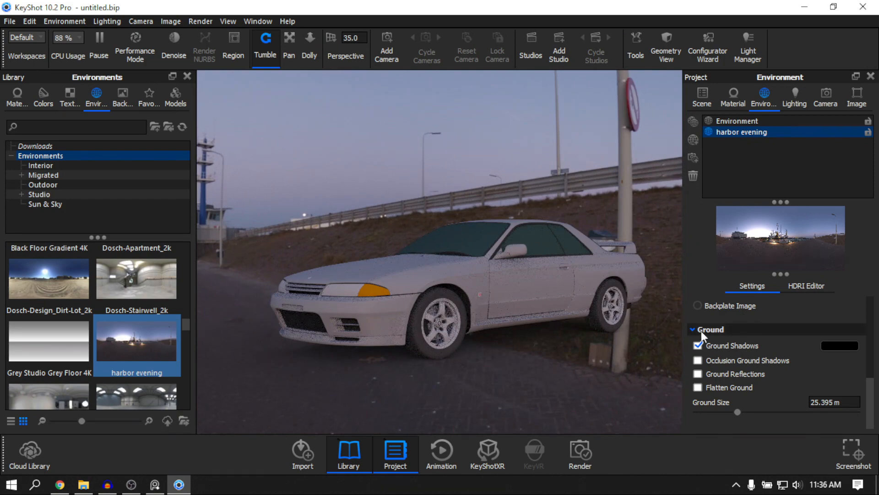
Enable Flatten Ground for the harbor evening environment and check how the car sits on the pavement
click(699, 388)
scroll(573, 313, down, 5)
drag(585, 258, 562, 230)
scroll(592, 309, up, 5)
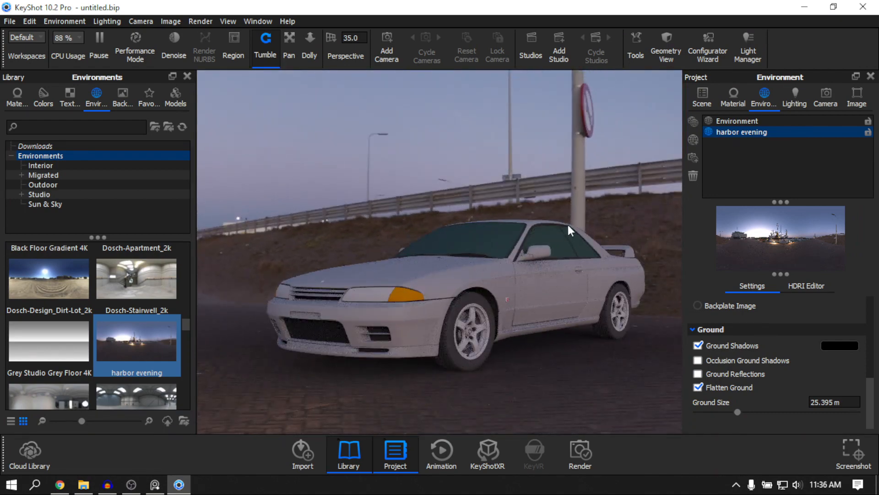
drag(568, 225, 463, 292)
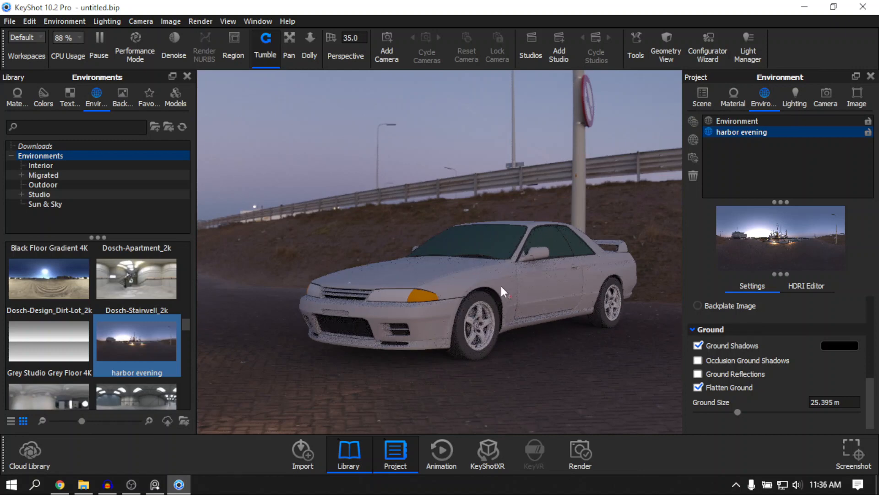
scroll(521, 288, up, 3)
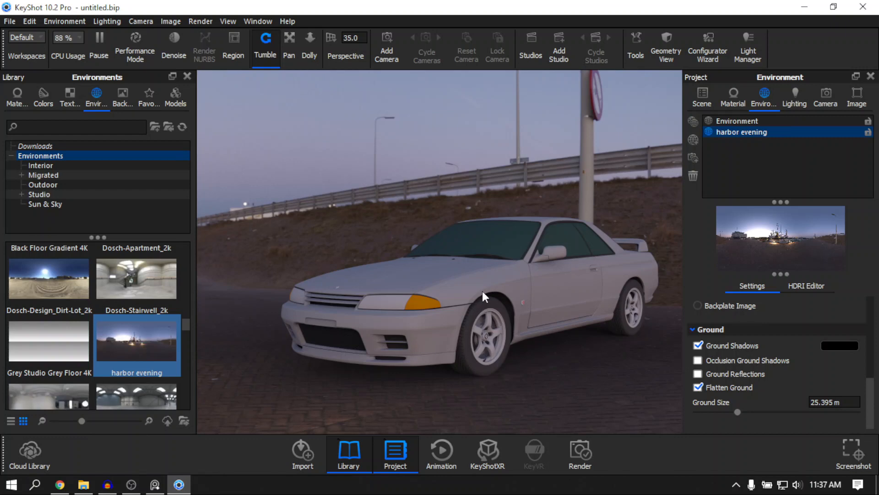
Show the scene's item list and browse the Axalta Paint category of the material library for car body colors
click(17, 96)
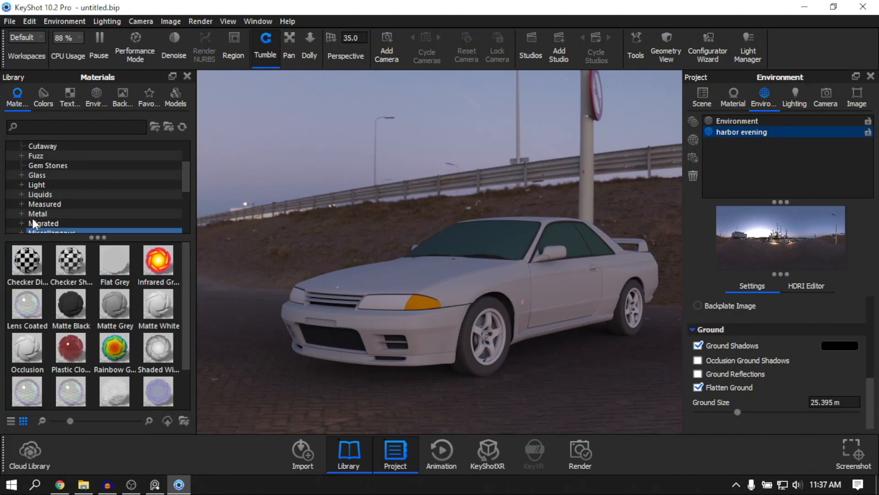
scroll(33, 224, up, 2)
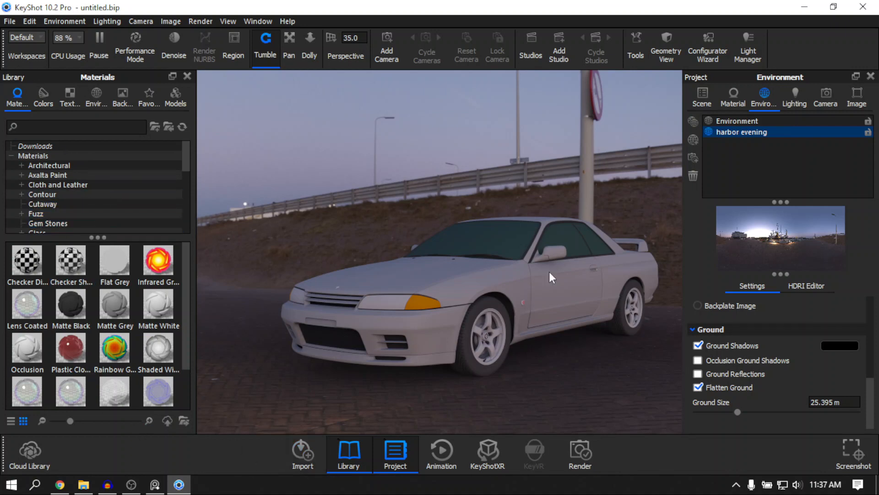
click(703, 97)
click(40, 157)
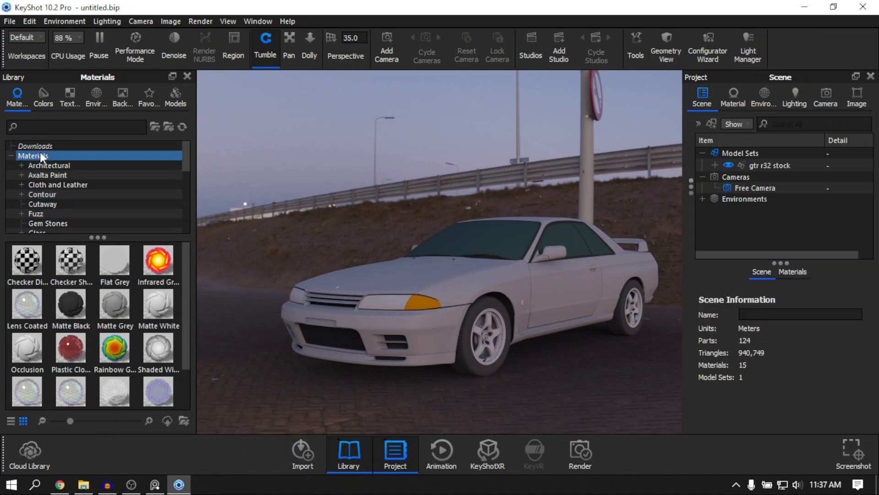
drag(421, 253, 420, 234)
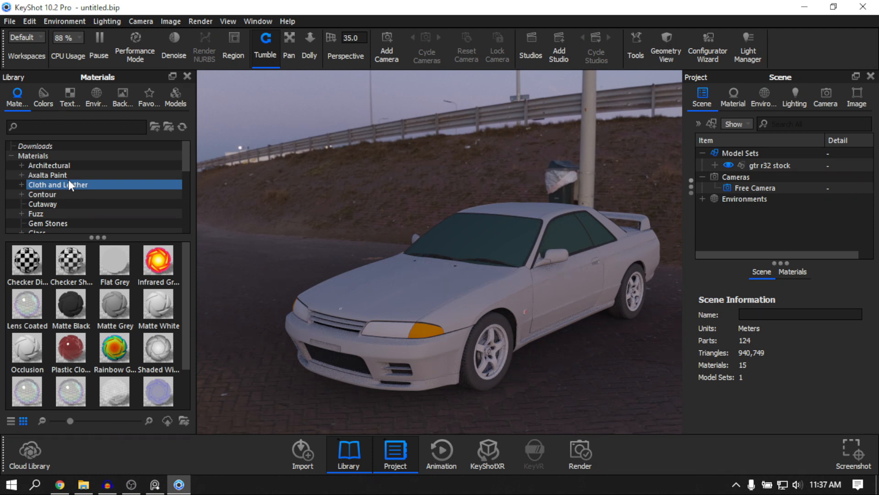
key(Up)
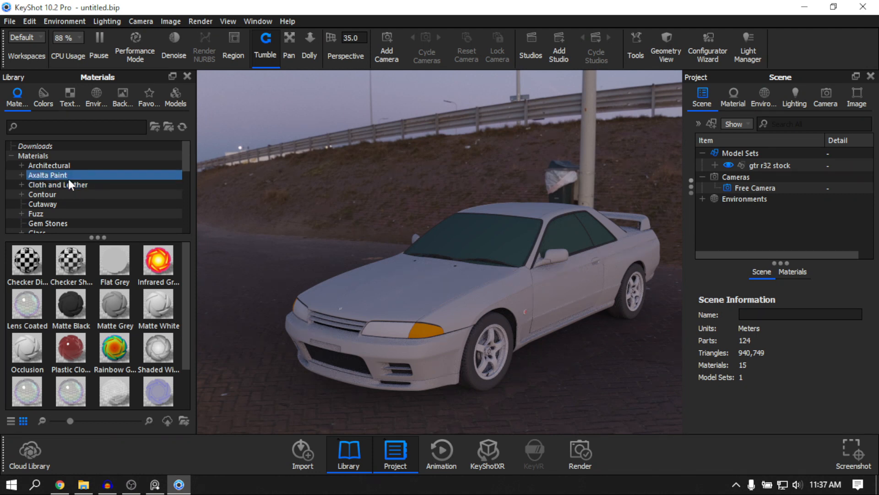
scroll(139, 337, down, 10)
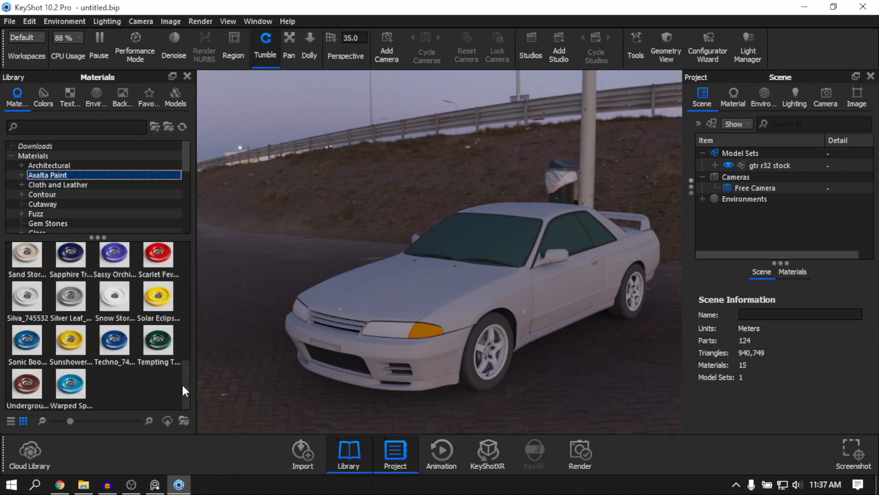
drag(184, 385, 188, 296)
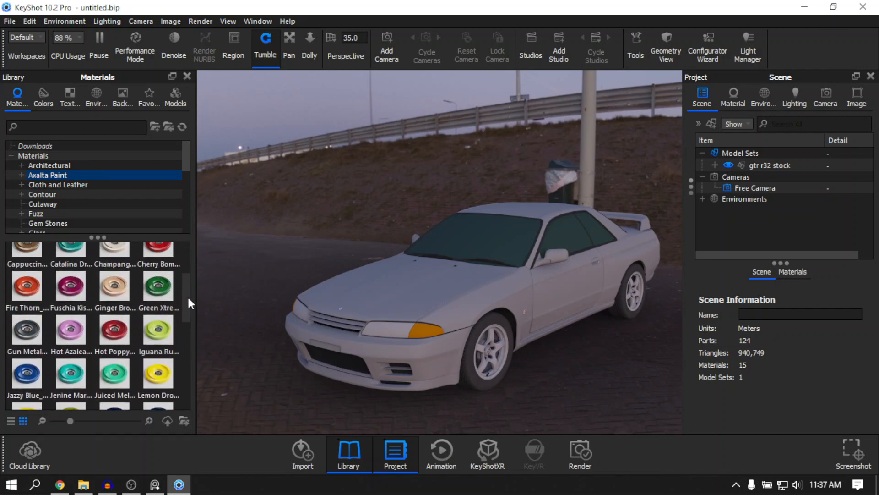
drag(369, 303, 370, 291)
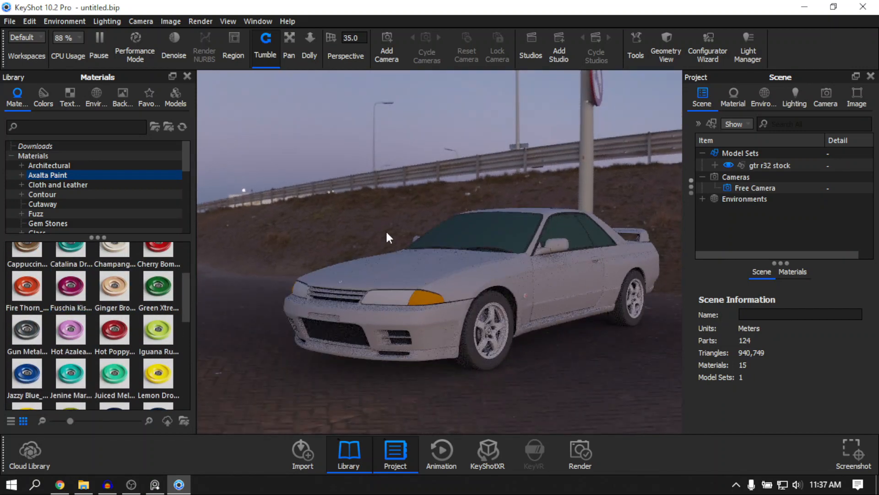
drag(363, 235, 319, 239)
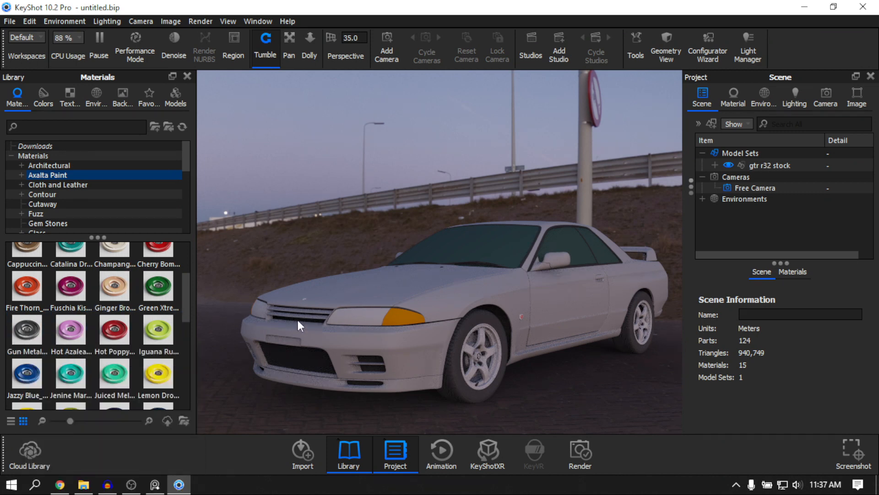
mouse_move(44, 328)
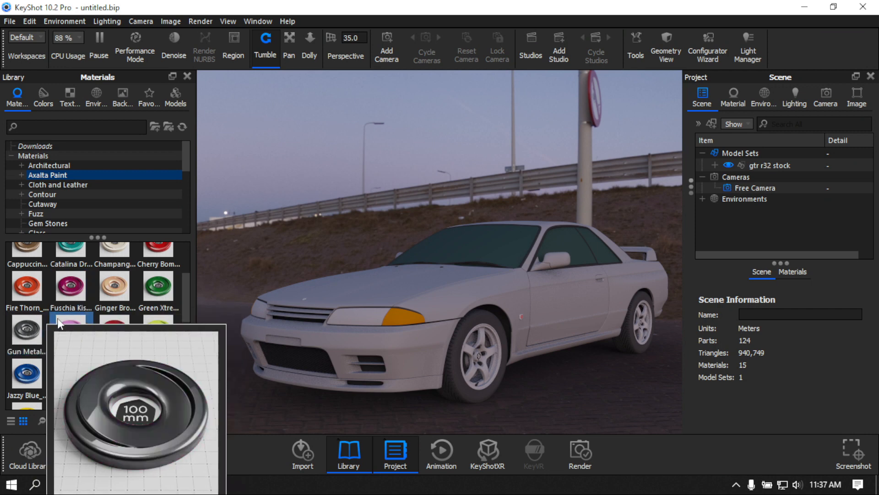
scroll(83, 323, down, 5)
scroll(135, 337, up, 8)
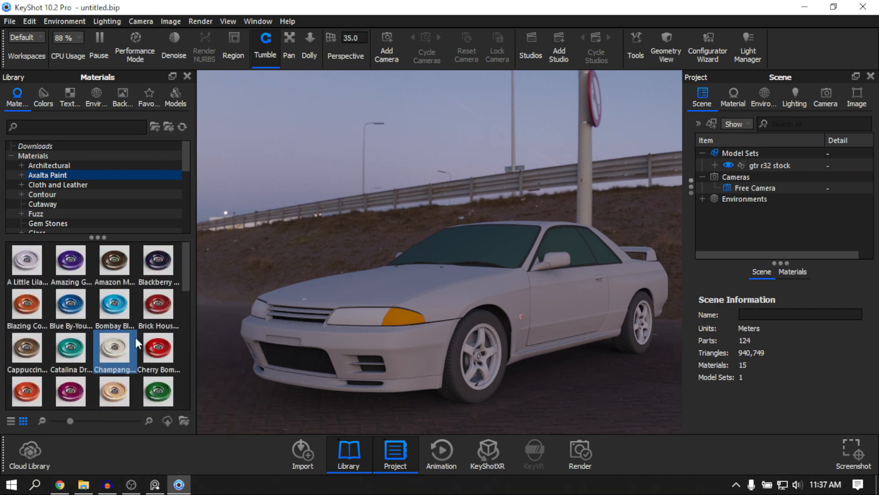
scroll(119, 320, down, 3)
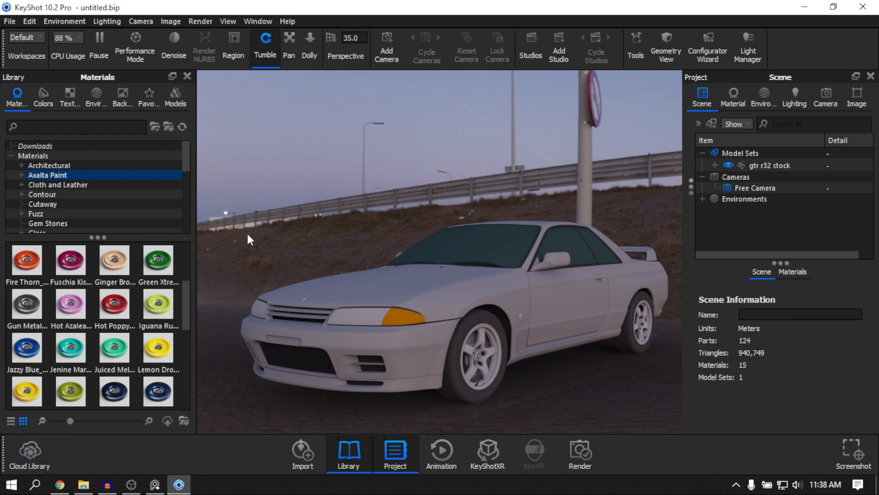
Try a black metallic paint from the Paint material category on the car body
click(48, 147)
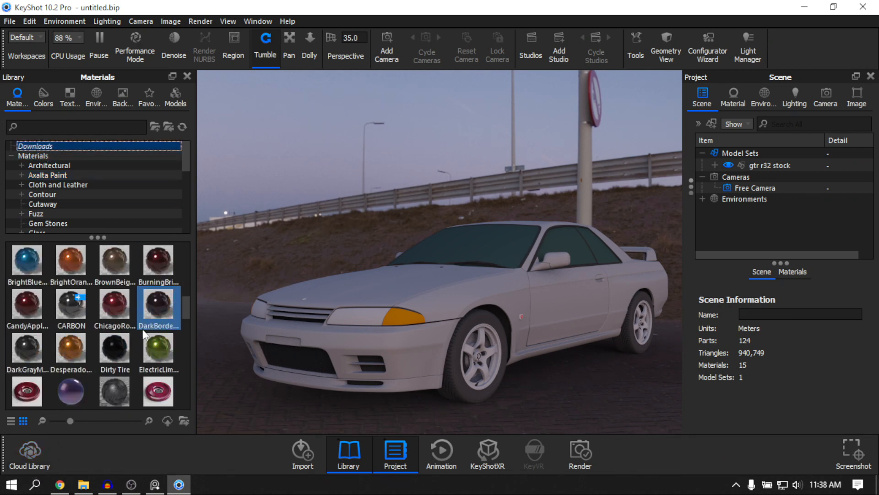
click(27, 155)
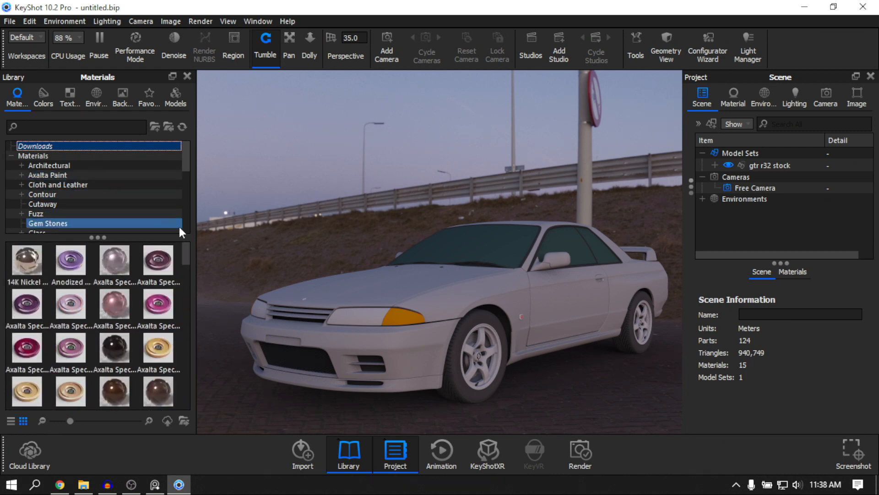
scroll(108, 203, down, 4)
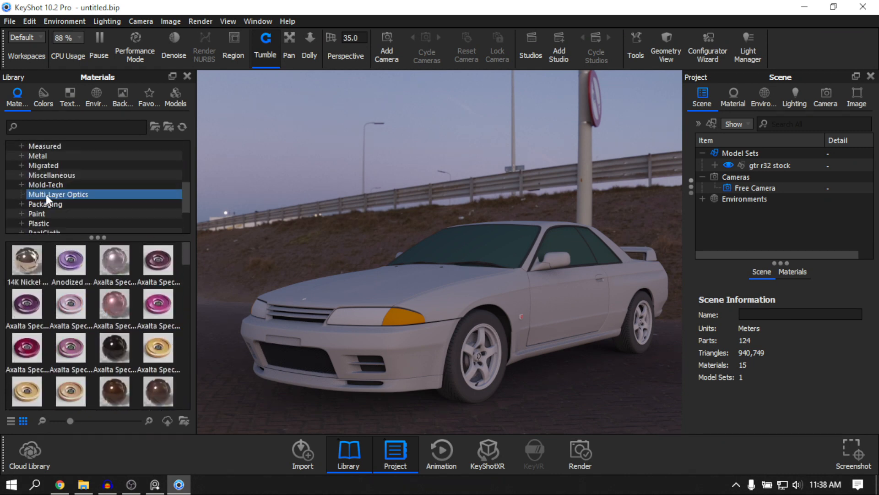
click(48, 214)
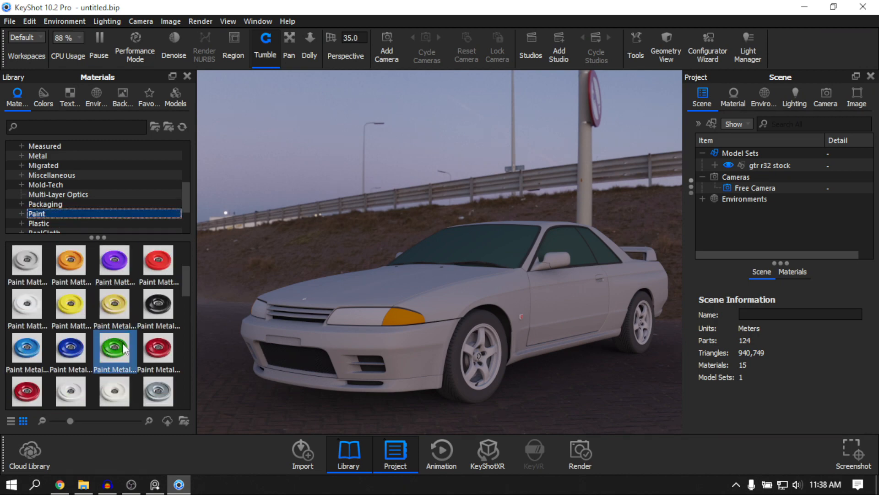
drag(151, 307, 415, 297)
mouse_move(416, 349)
mouse_down()
mouse_move(488, 380)
mouse_move(397, 287)
mouse_move(430, 310)
mouse_move(395, 311)
mouse_up()
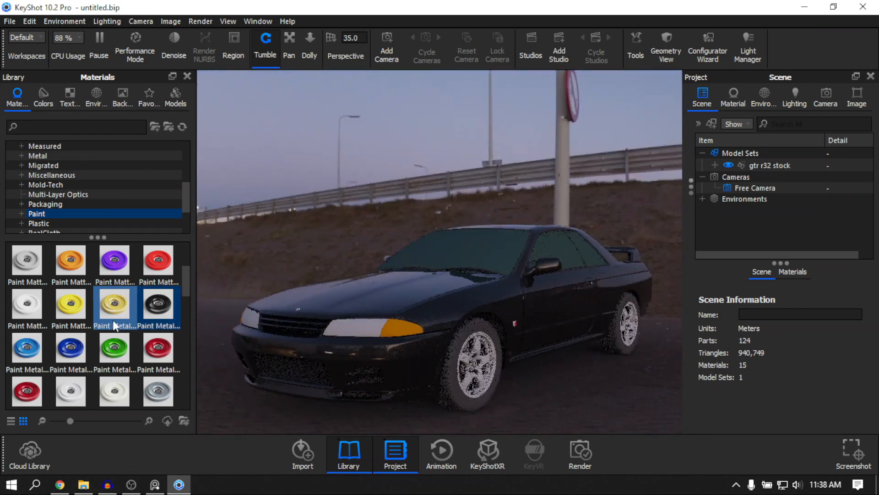
Try the black gloss paint from the Paint category on the car body
scroll(128, 327, up, 3)
middle_drag(455, 277, 405, 287)
scroll(416, 258, up, 3)
scroll(405, 287, down, 3)
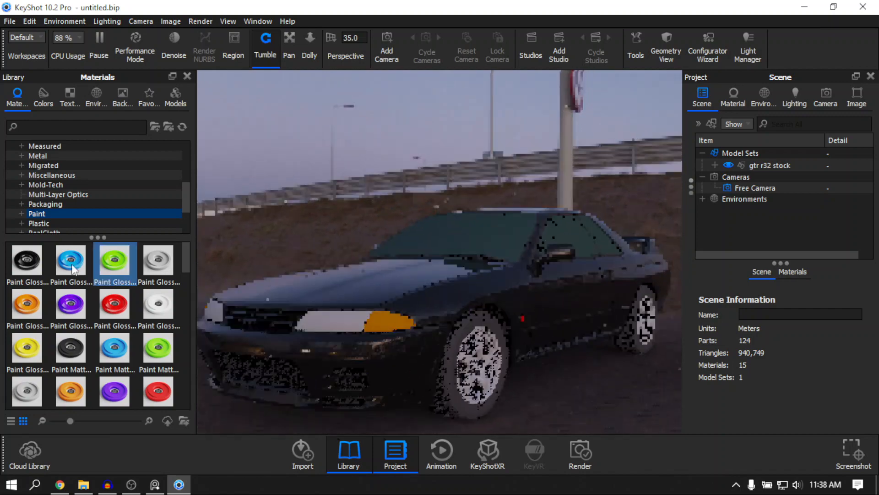
mouse_move(27, 260)
mouse_down()
mouse_move(442, 311)
mouse_move(426, 319)
mouse_up()
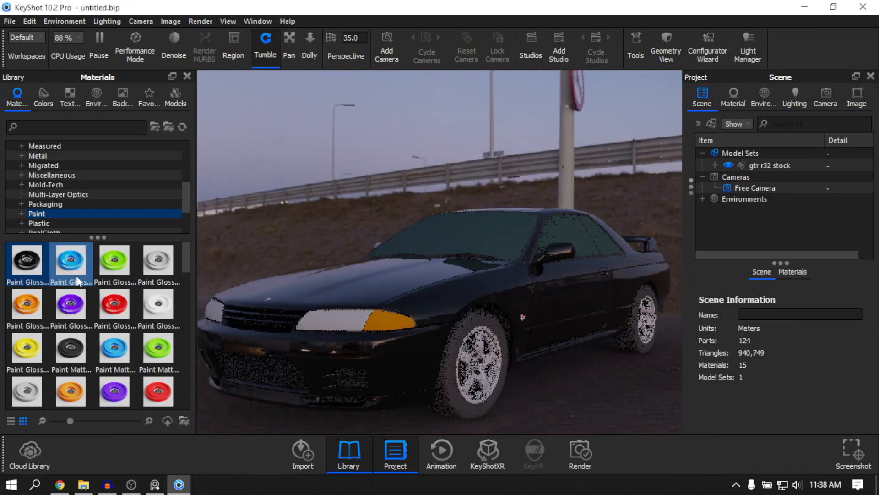
Try the bright green gloss paint on the car body and check its look from the front and side
mouse_move(114, 260)
mouse_down()
mouse_move(404, 296)
mouse_move(588, 351)
mouse_up()
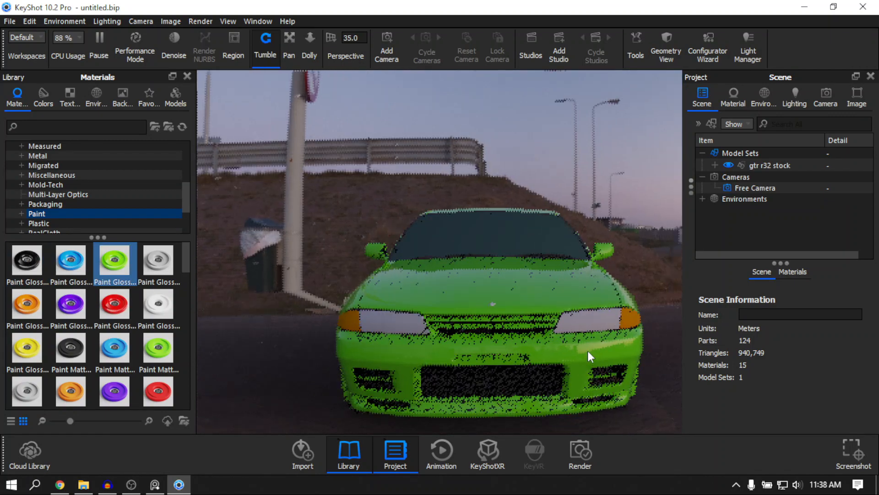
drag(406, 321, 539, 321)
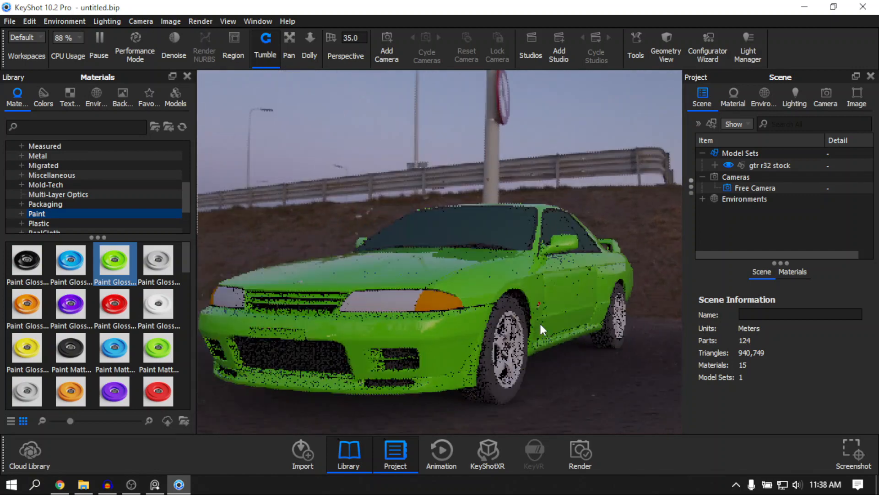
scroll(536, 322, up, 3)
middle_drag(431, 320, 554, 254)
scroll(470, 264, down, 4)
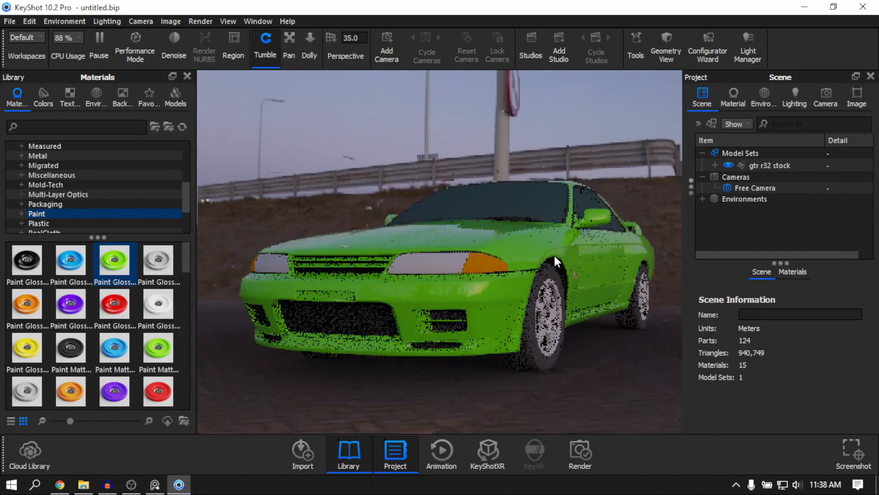
drag(553, 254, 516, 261)
scroll(454, 288, up, 2)
scroll(450, 281, down, 3)
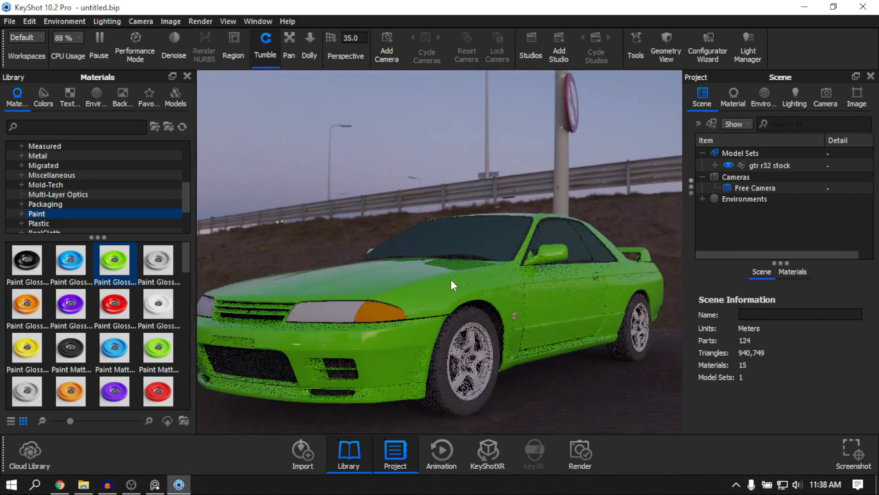
drag(451, 280, 482, 280)
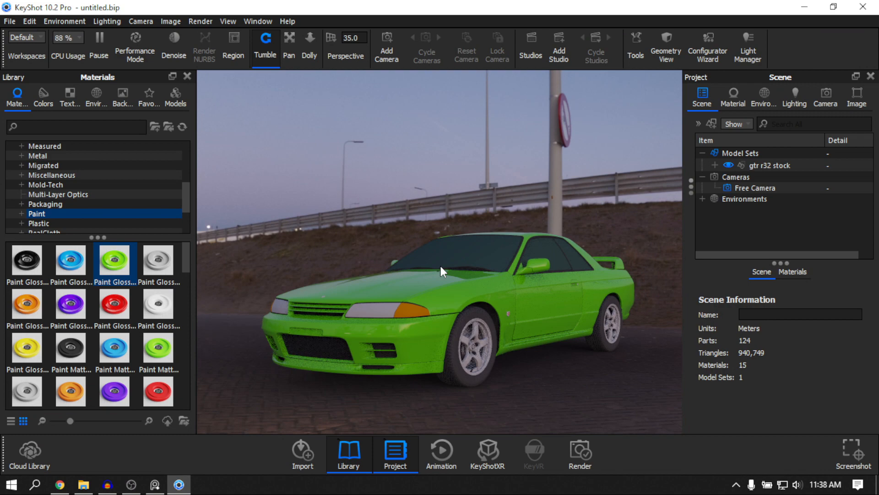
Try a muted green metallic paint from the Paint category on the car body
drag(441, 266, 356, 291)
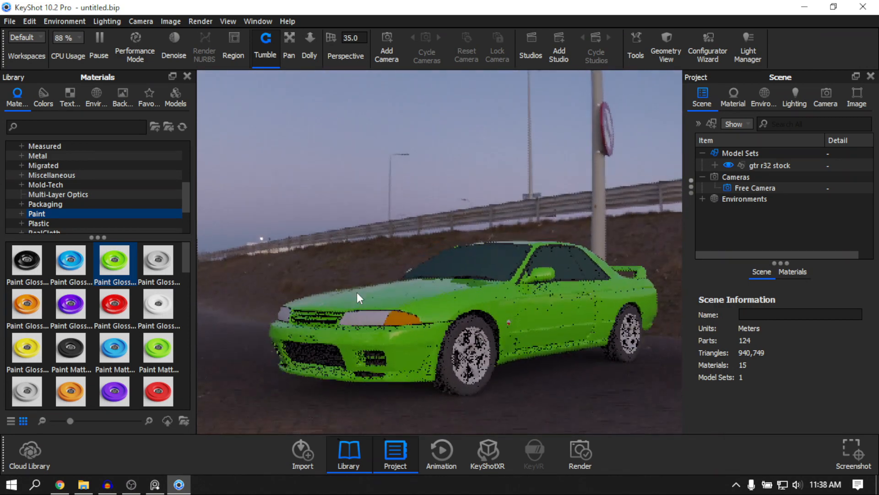
scroll(126, 304, down, 5)
drag(151, 304, 404, 313)
Apply the gray metallic paint from the Downloads materials to the car body and check its reflections
scroll(128, 220, up, 4)
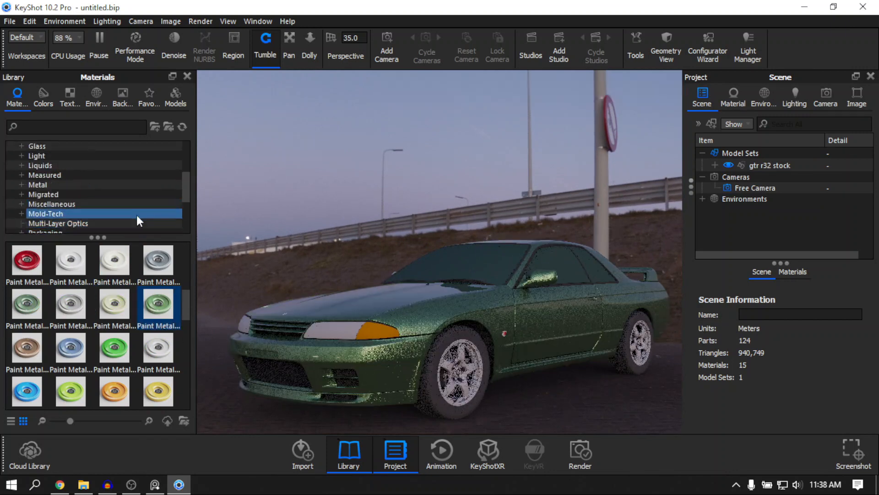
click(48, 156)
click(42, 147)
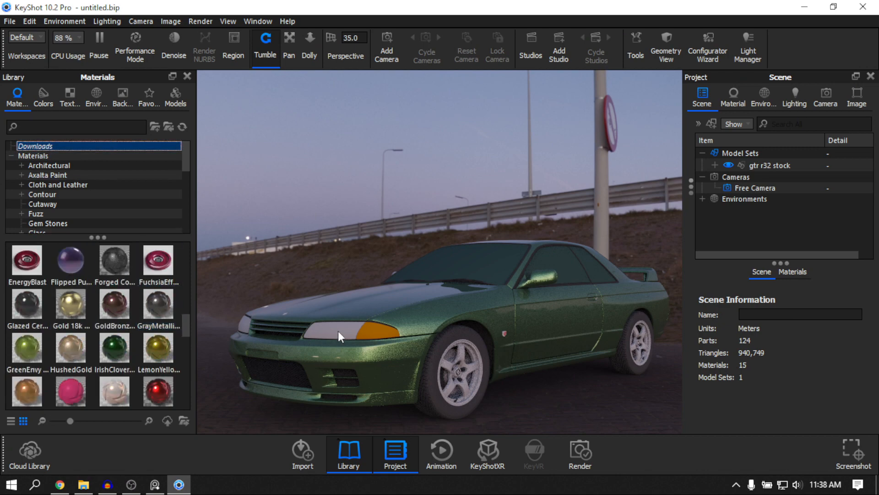
mouse_move(339, 331)
mouse_down()
mouse_move(448, 326)
mouse_move(205, 312)
mouse_move(457, 305)
mouse_up()
drag(602, 324, 542, 317)
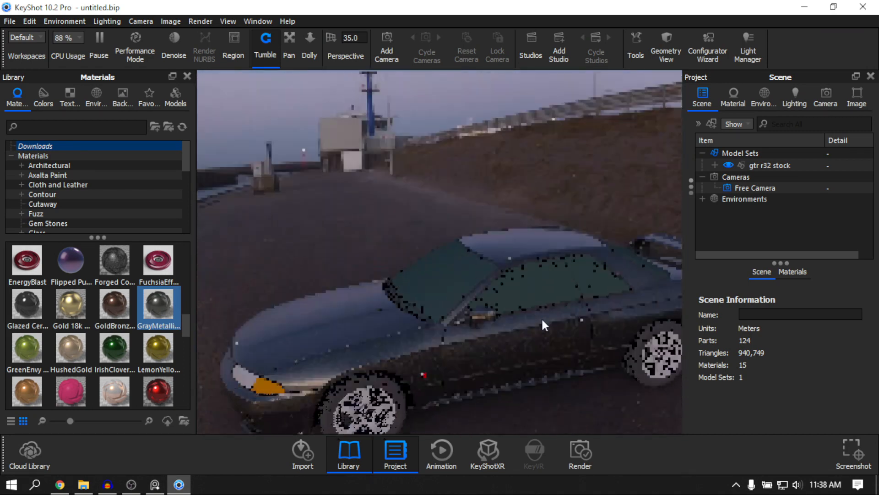
scroll(158, 343, down, 10)
scroll(160, 344, up, 3)
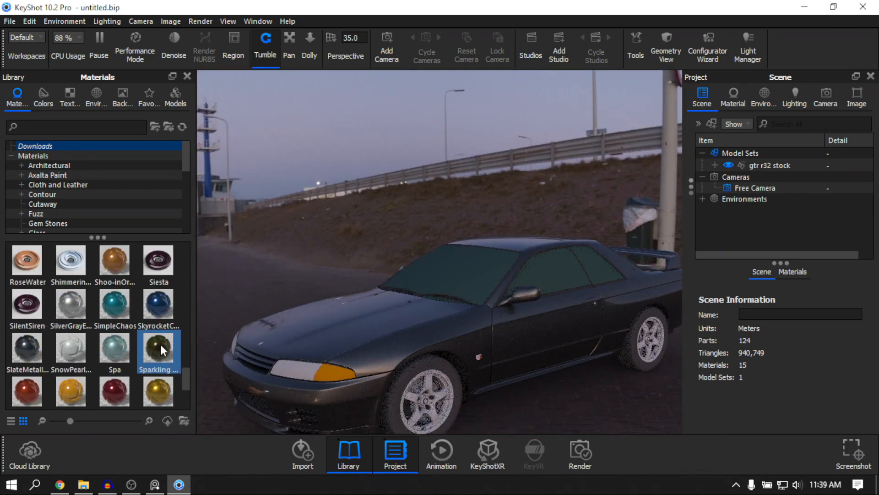
Examine the car's headlight and turn signal up close, and switch to the reference image board to study the matching photos
drag(486, 331, 363, 294)
scroll(467, 291, up, 10)
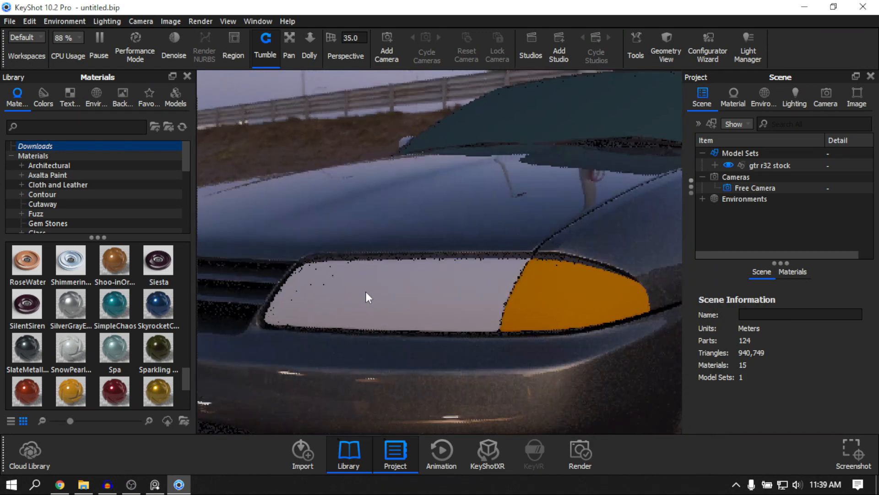
scroll(369, 290, up, 2)
scroll(370, 292, down, 2)
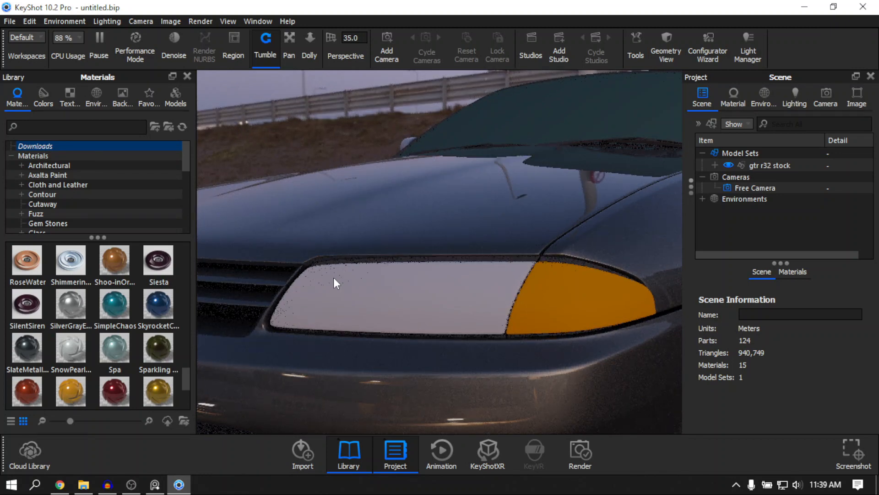
click(155, 484)
scroll(402, 295, up, 2)
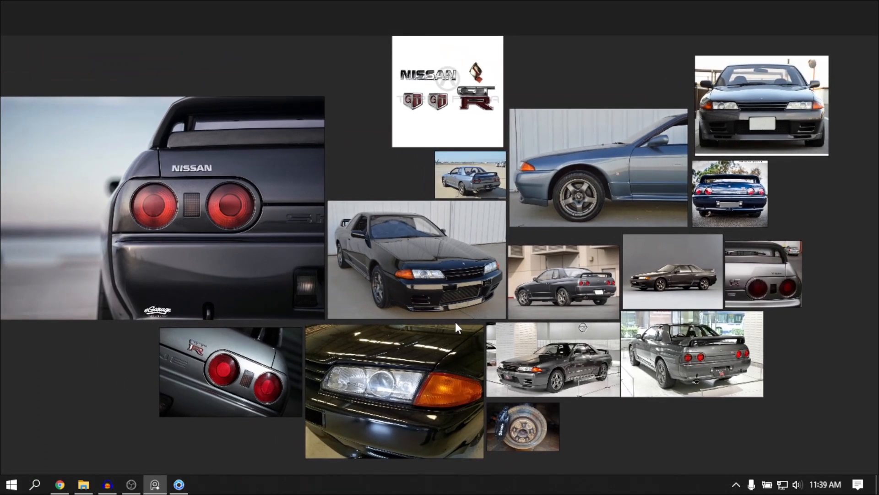
middle_drag(464, 258, 477, 258)
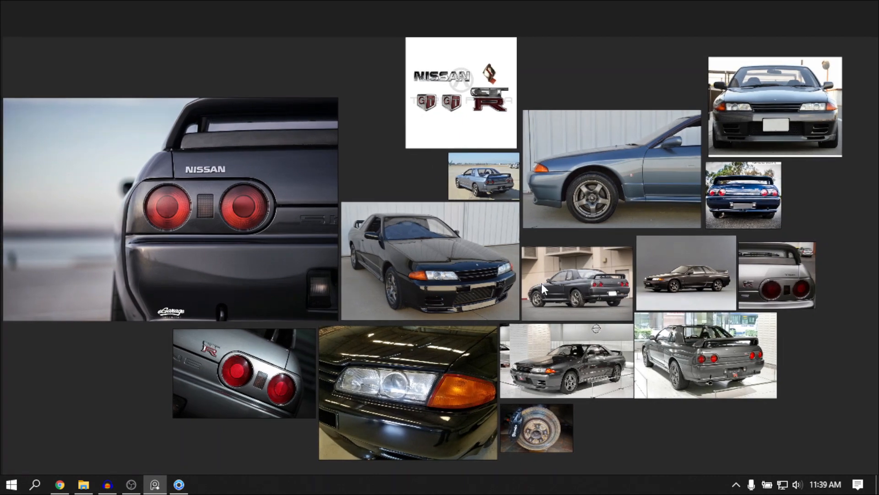
scroll(367, 423, up, 4)
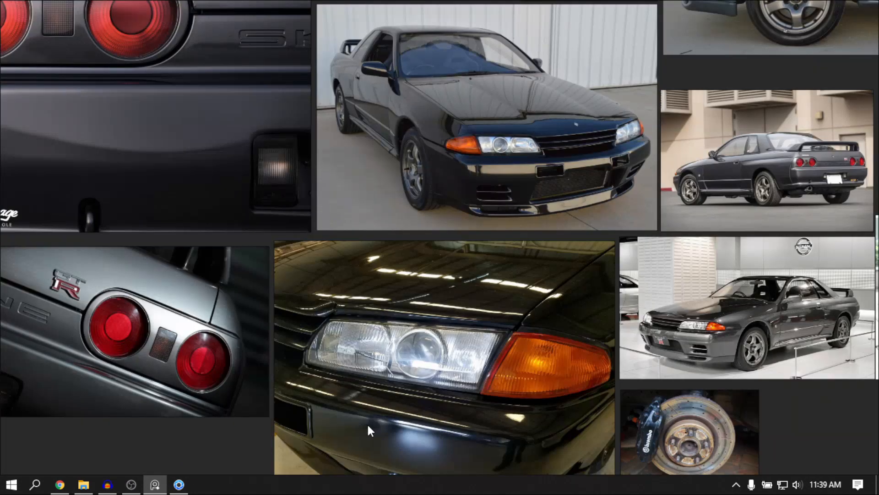
scroll(458, 256, down, 5)
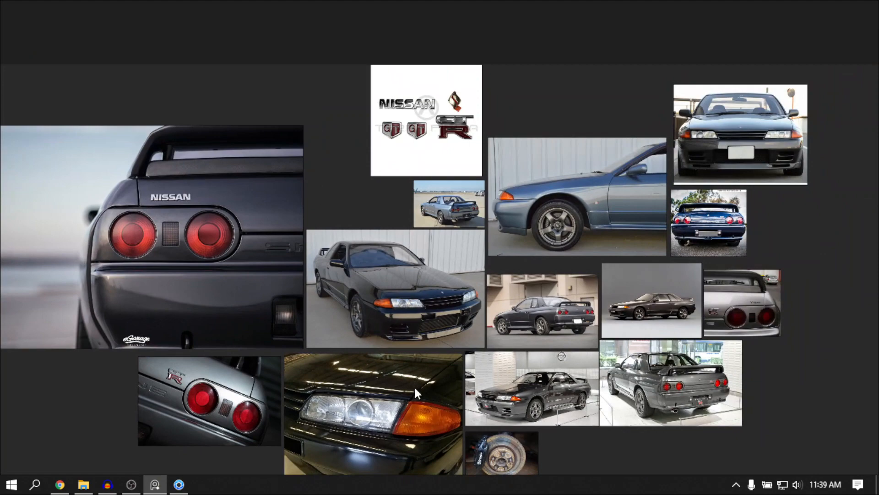
Study the headlight and turn signal close-up on the reference board and compare it with the other photos of the car
scroll(474, 283, up, 1)
scroll(474, 281, up, 5)
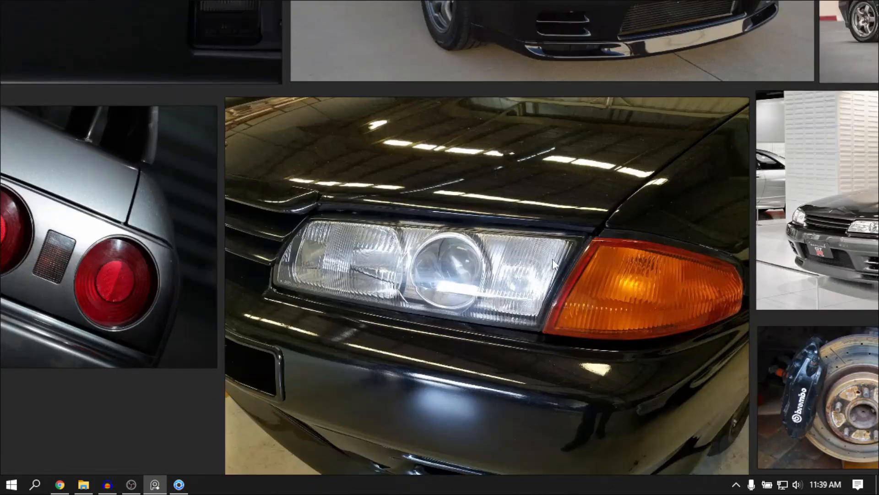
scroll(478, 296, up, 1)
scroll(498, 193, down, 5)
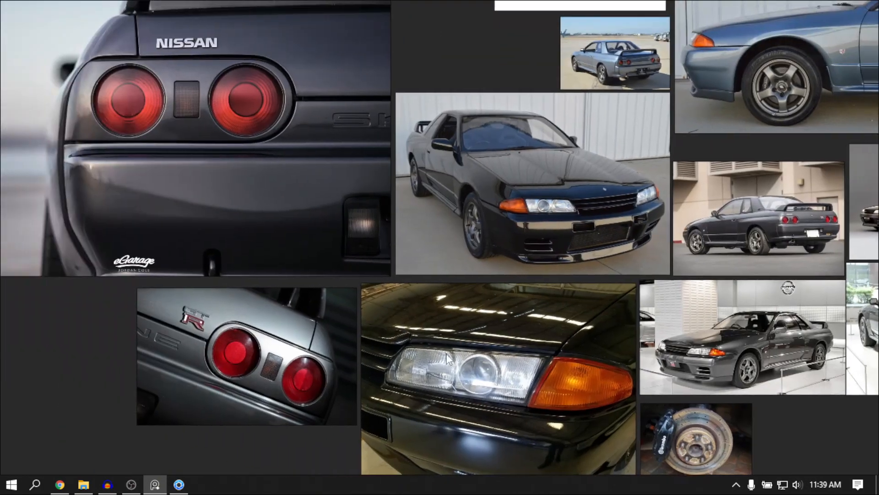
middle_drag(526, 196, 324, 283)
middle_drag(612, 285, 395, 367)
scroll(397, 369, down, 1)
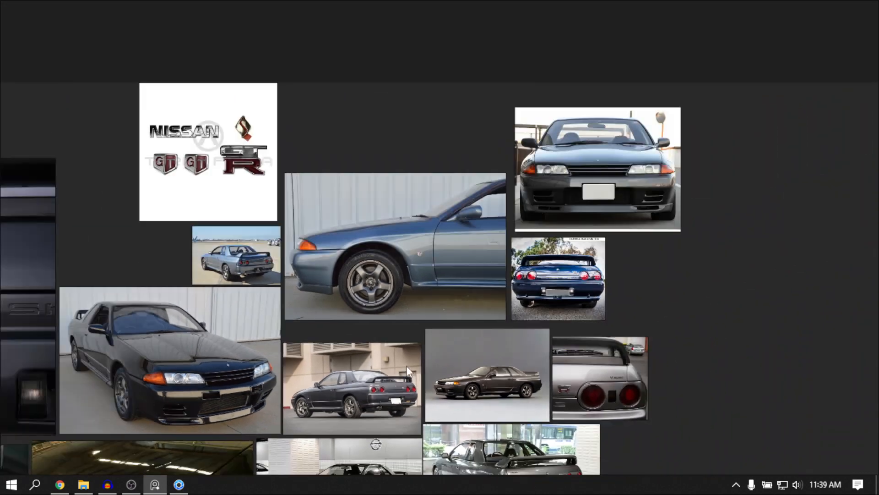
middle_drag(277, 466, 575, 268)
scroll(529, 233, up, 1)
middle_drag(529, 233, 468, 309)
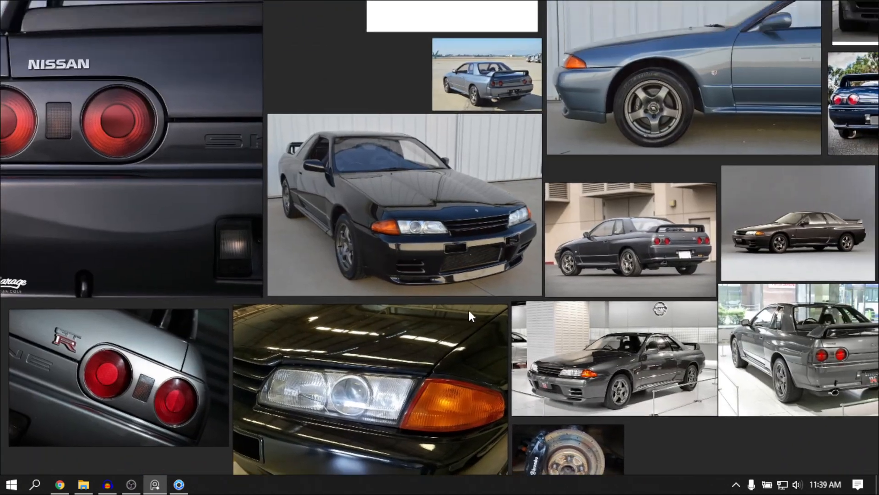
scroll(461, 321, down, 1)
scroll(460, 321, down, 1)
middle_drag(468, 255, 454, 276)
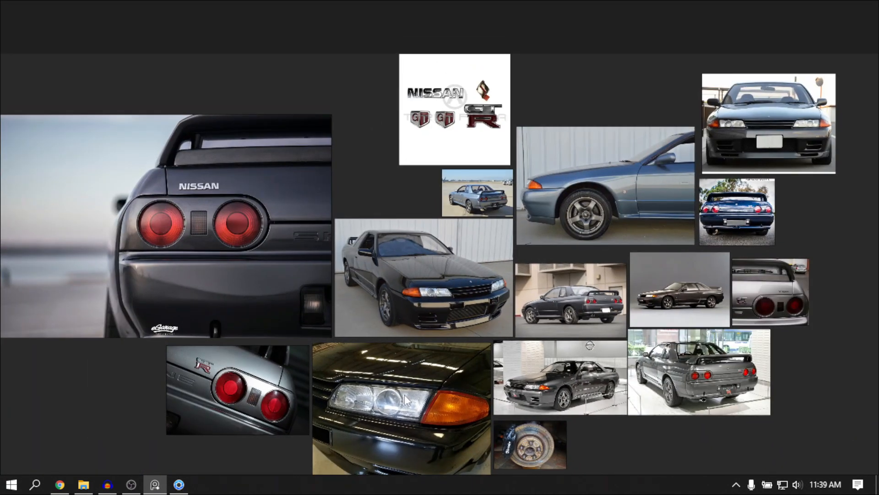
scroll(405, 399, up, 2)
middle_drag(415, 376, 417, 350)
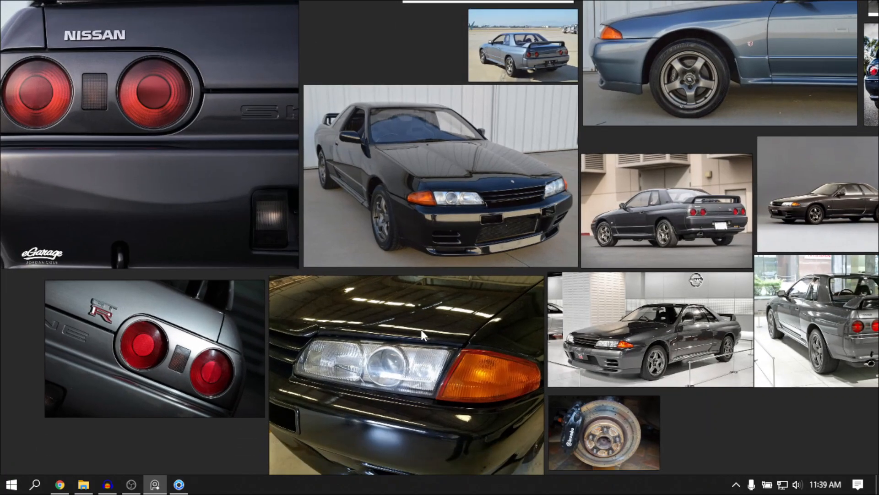
scroll(421, 329, down, 2)
middle_drag(462, 292, 375, 331)
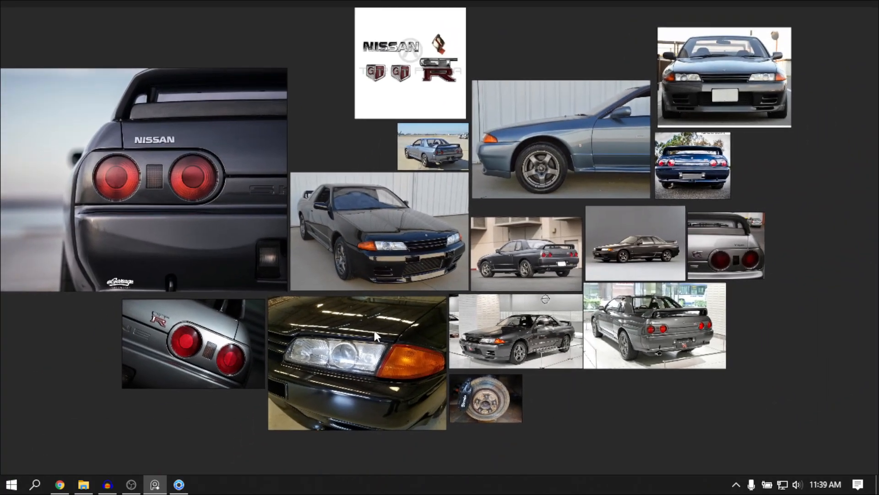
scroll(375, 331, up, 3)
scroll(515, 243, down, 3)
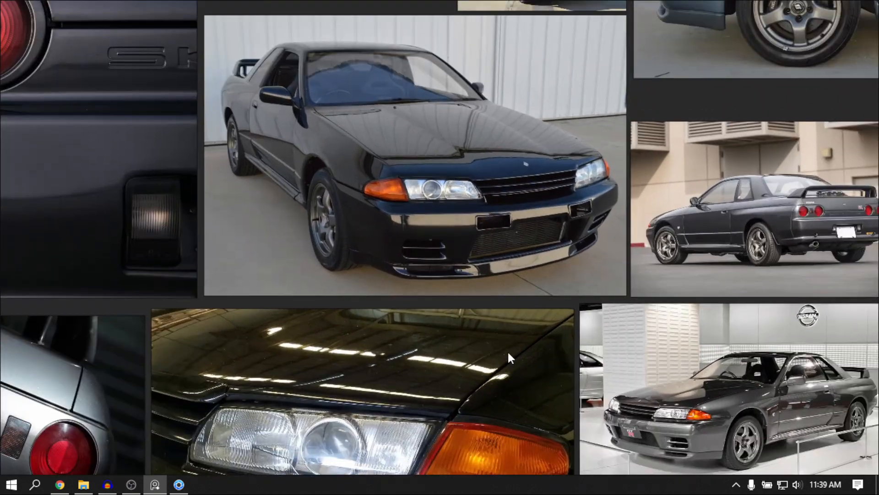
middle_drag(501, 276, 477, 226)
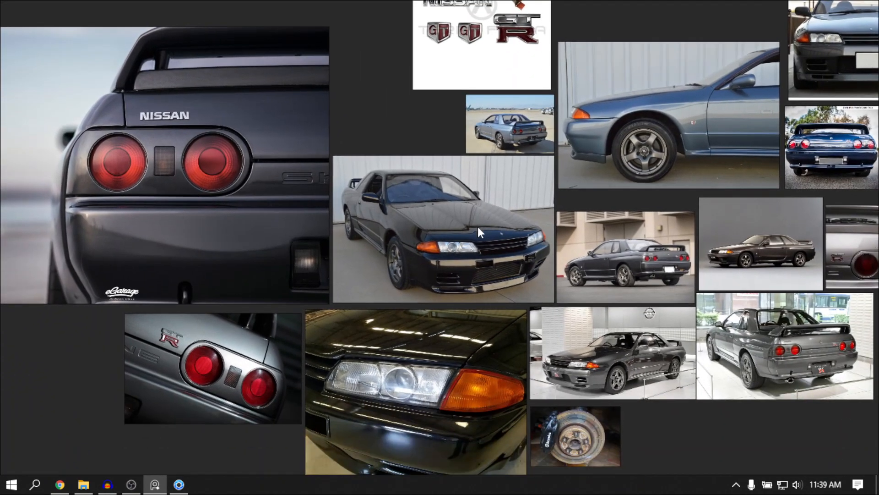
scroll(464, 309, up, 2)
middle_drag(464, 310, 391, 344)
middle_drag(320, 401, 463, 357)
scroll(463, 356, up, 1)
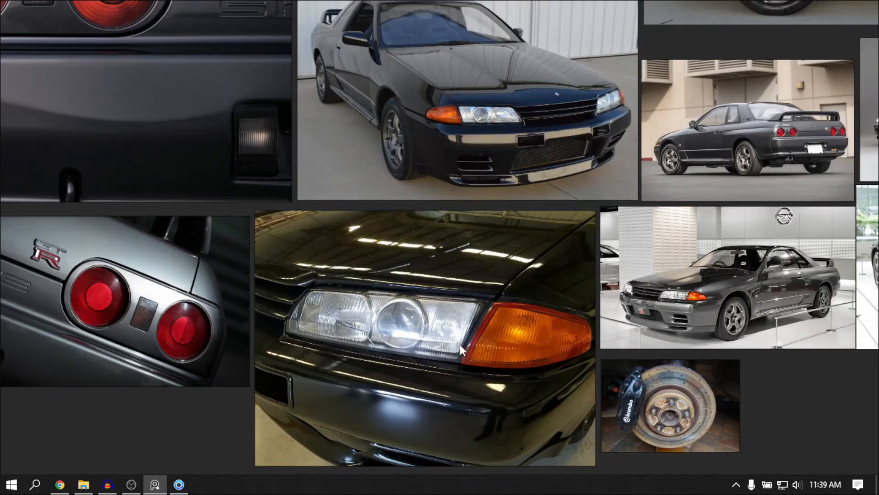
scroll(550, 279, down, 6)
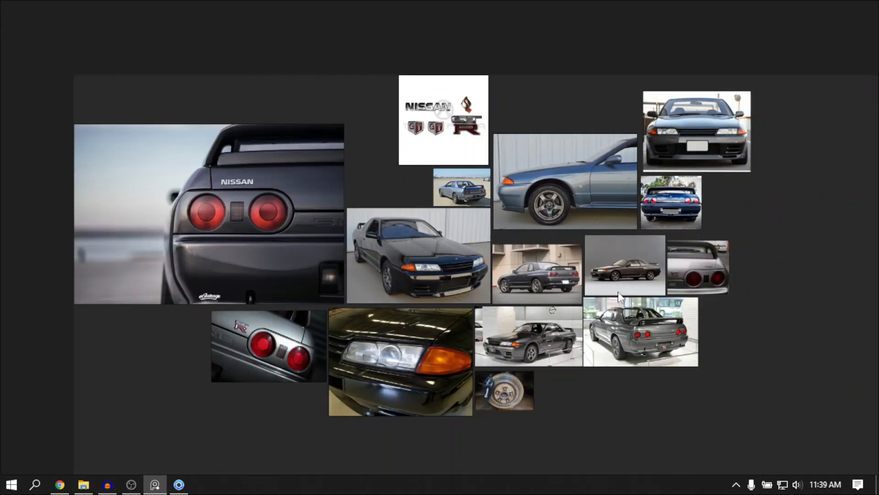
middle_drag(534, 298, 514, 319)
scroll(514, 318, up, 1)
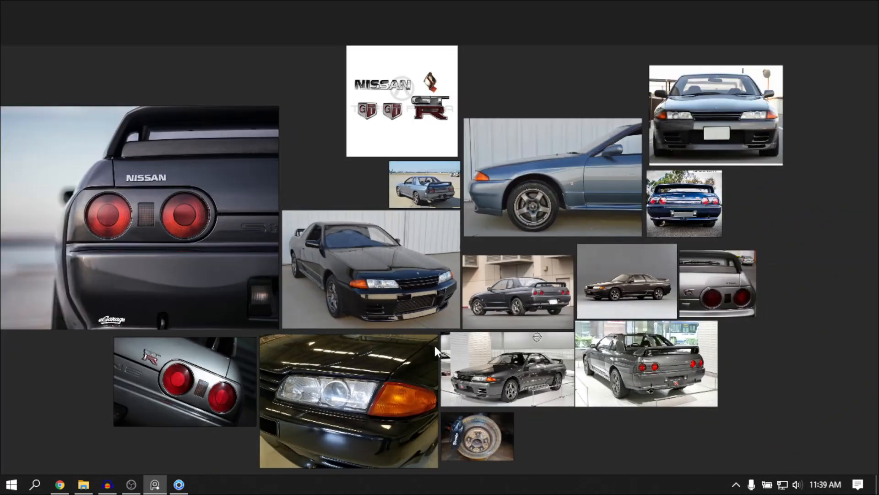
middle_drag(406, 348, 433, 346)
scroll(434, 346, up, 1)
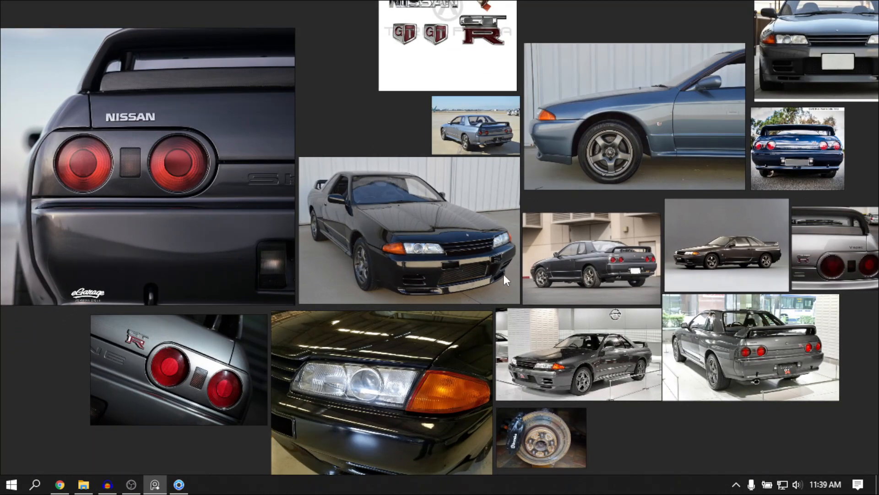
scroll(484, 313, up, 4)
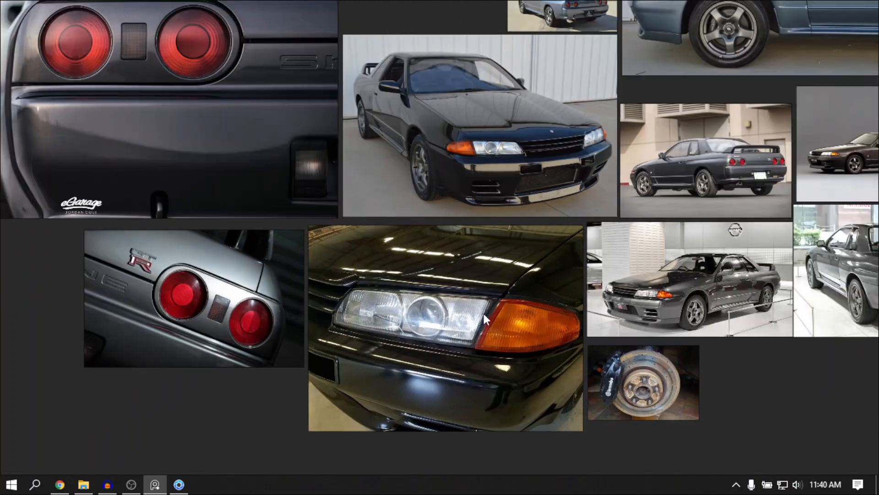
scroll(568, 281, up, 2)
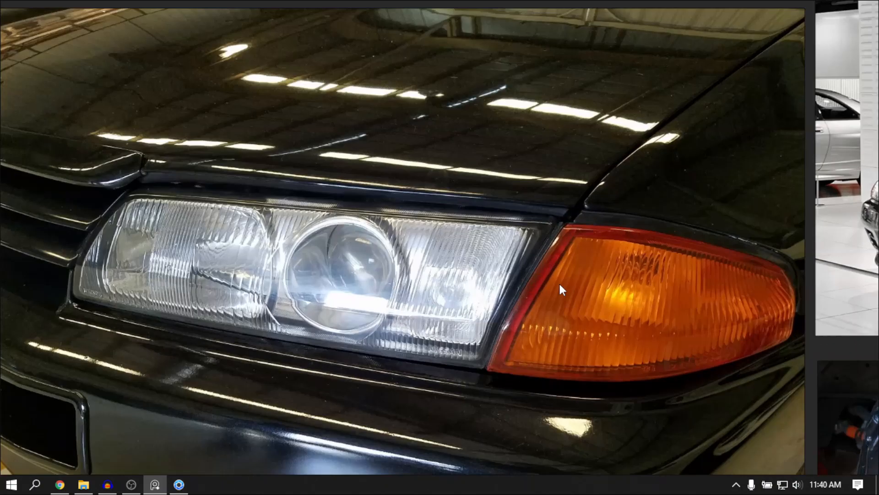
Switch back to KeyShot and apply the gray Glass Basic material from the Glass category to the car's headlight covers
click(179, 485)
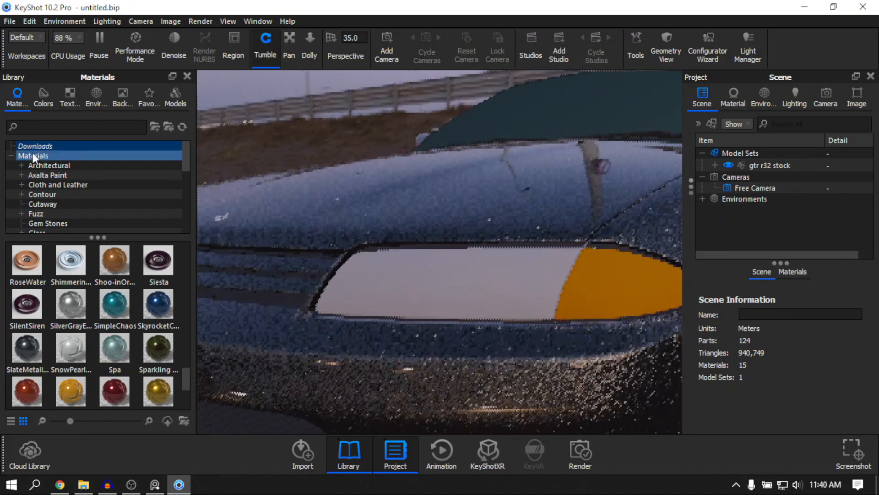
scroll(46, 178, down, 2)
click(64, 177)
middle_drag(407, 239, 378, 263)
scroll(162, 302, up, 6)
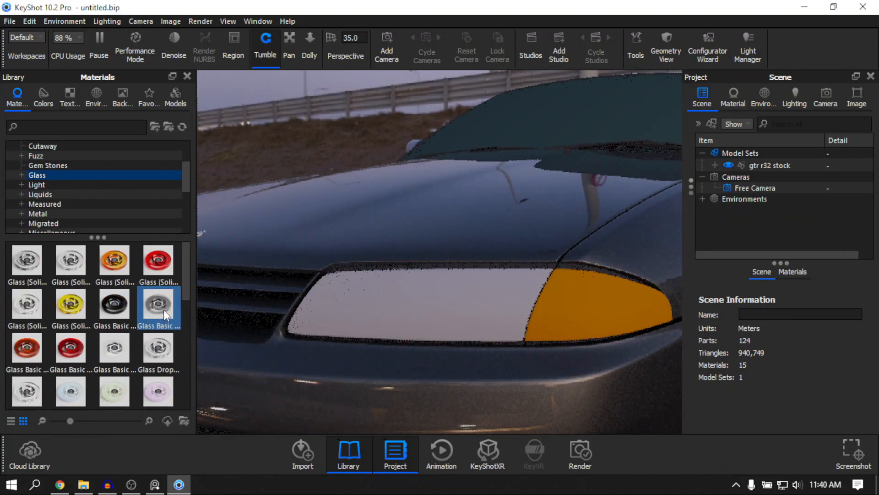
drag(162, 309, 496, 307)
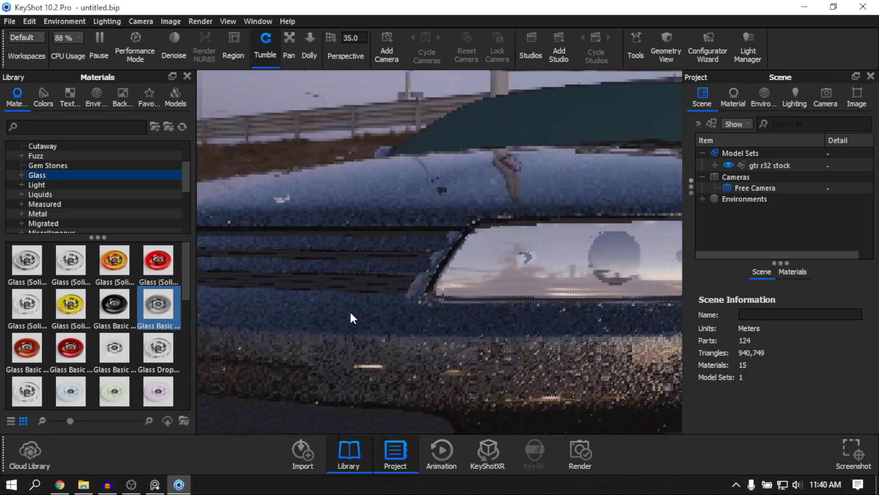
middle_drag(420, 253, 456, 246)
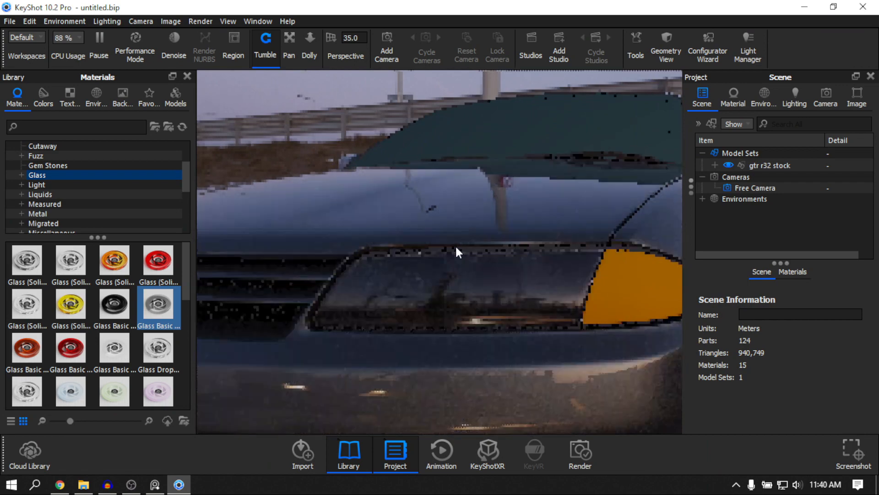
Hide the outer headlights part and inspect the headlight interior from several angles
click(438, 285)
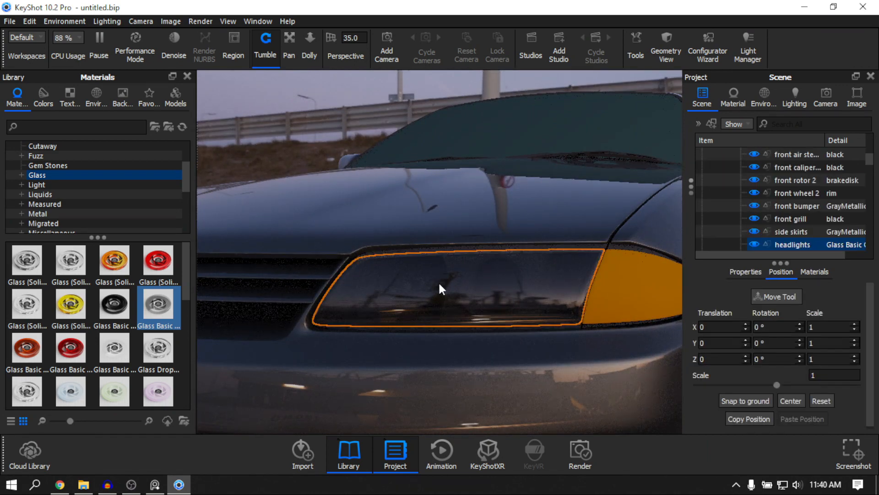
right_click(438, 281)
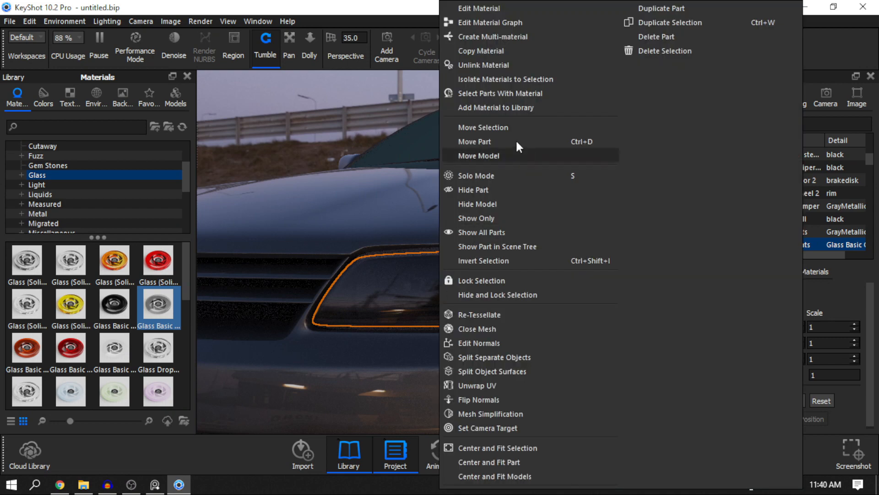
click(484, 192)
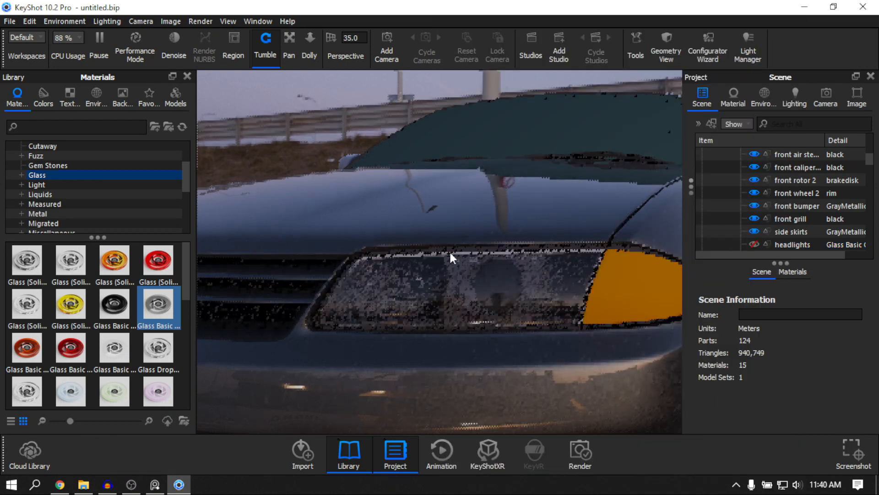
drag(450, 250, 379, 251)
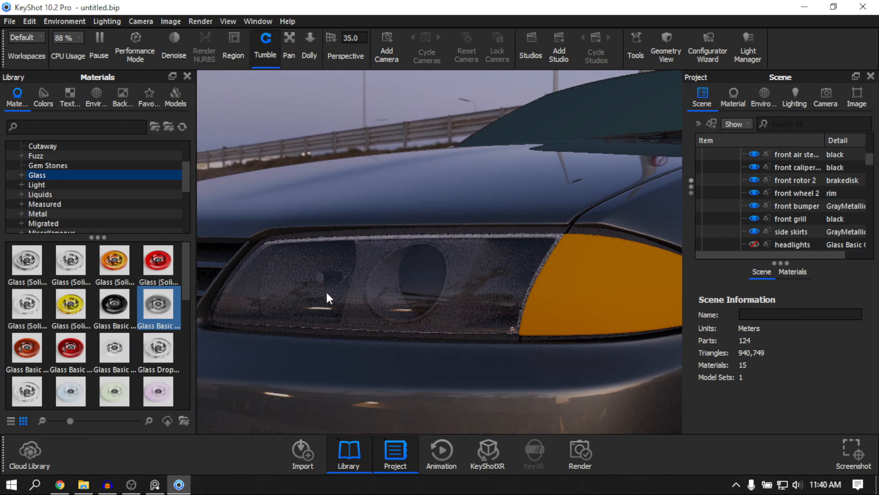
drag(380, 290, 326, 282)
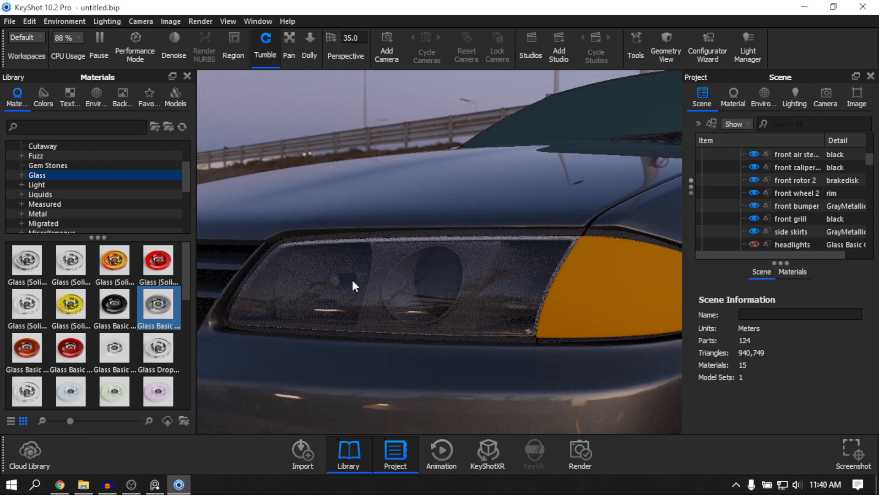
drag(314, 277, 264, 347)
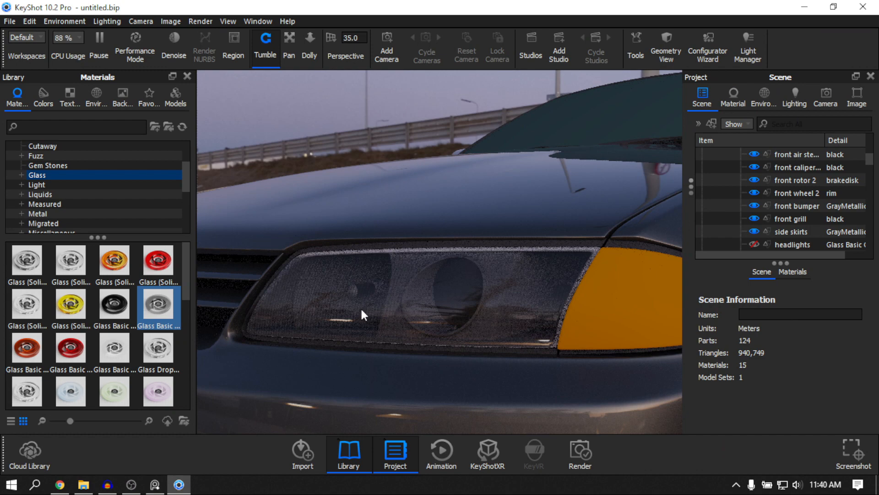
drag(411, 286, 479, 260)
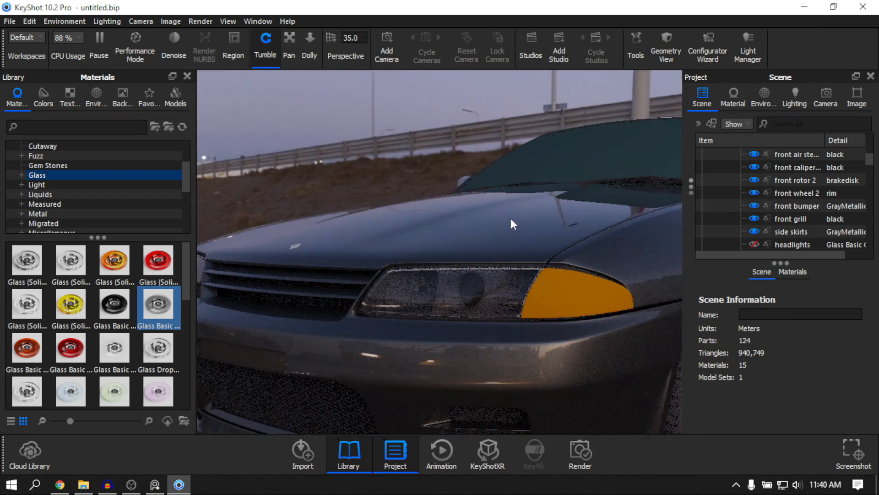
Hide the inner headlight glass part and inspect the exposed reflectors and bulbs up close
scroll(452, 266, up, 3)
middle_drag(452, 268, 504, 261)
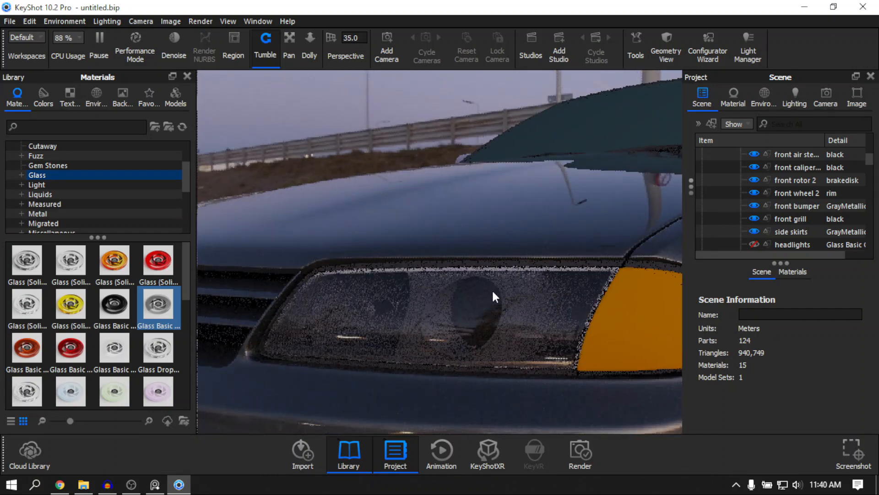
click(437, 307)
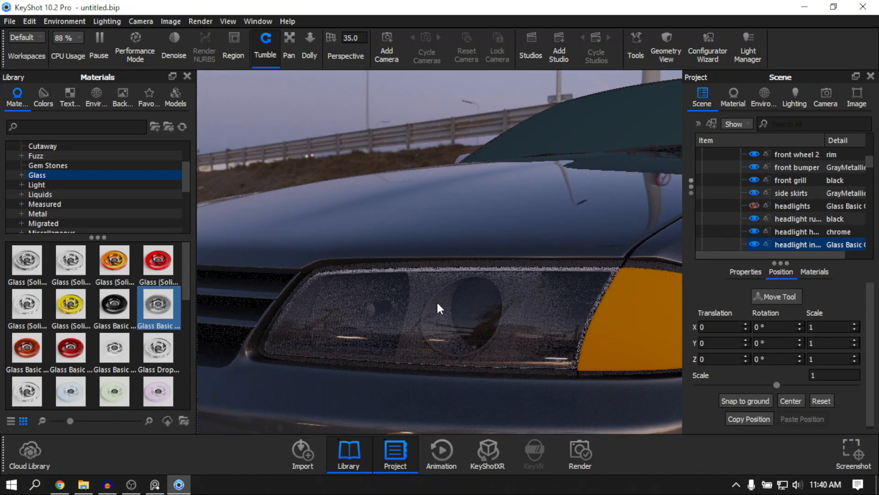
right_click(437, 308)
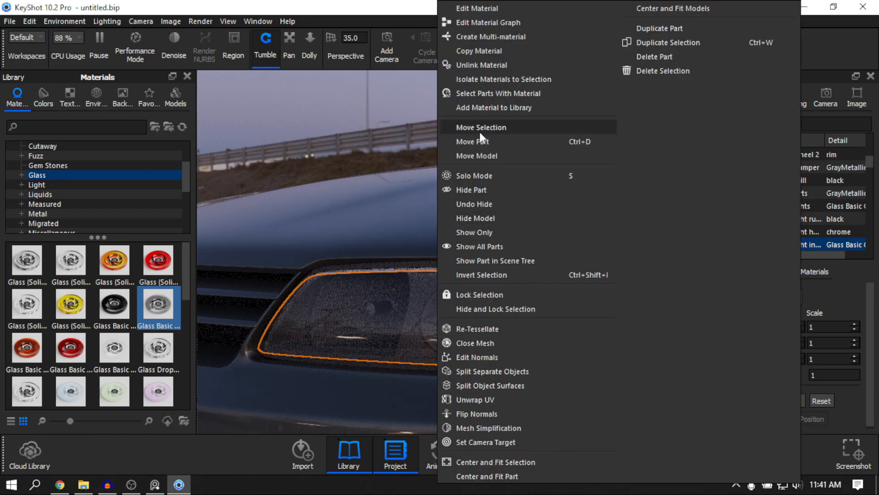
click(476, 188)
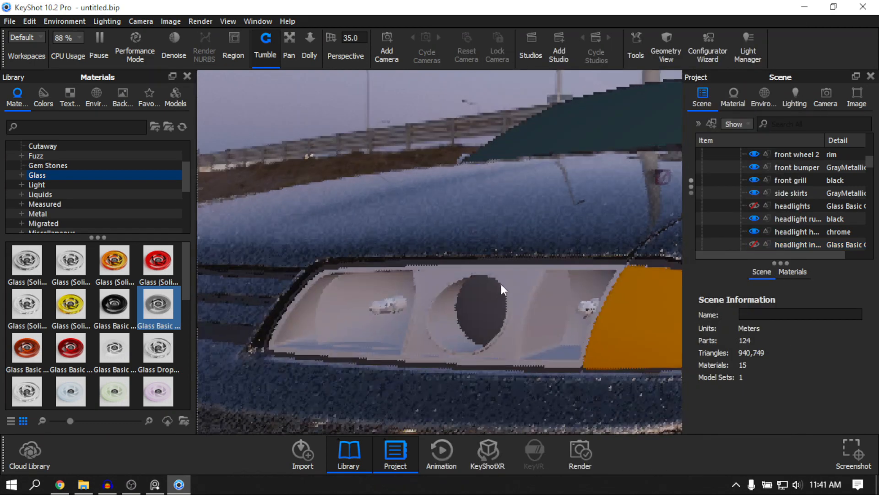
drag(501, 284, 427, 270)
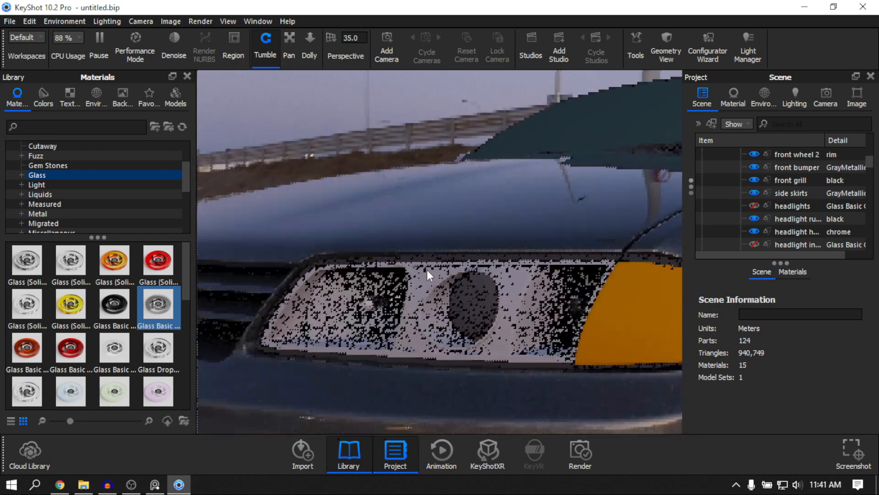
scroll(434, 262, up, 5)
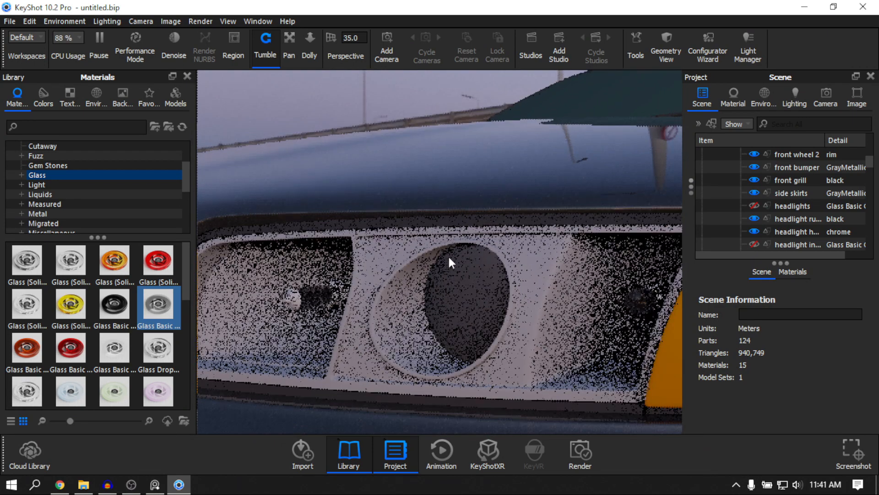
scroll(456, 258, down, 3)
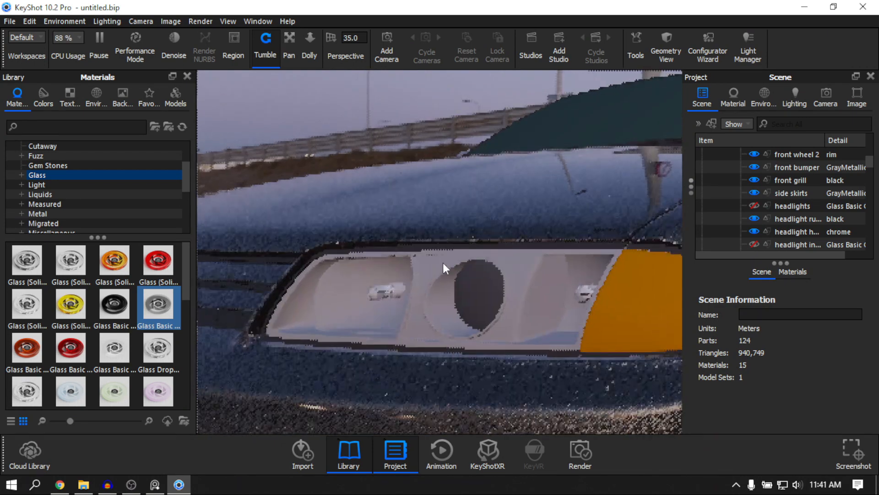
Compare the exposed headlight interior with the headlight close-up on the reference board, returning to KeyShot
click(153, 487)
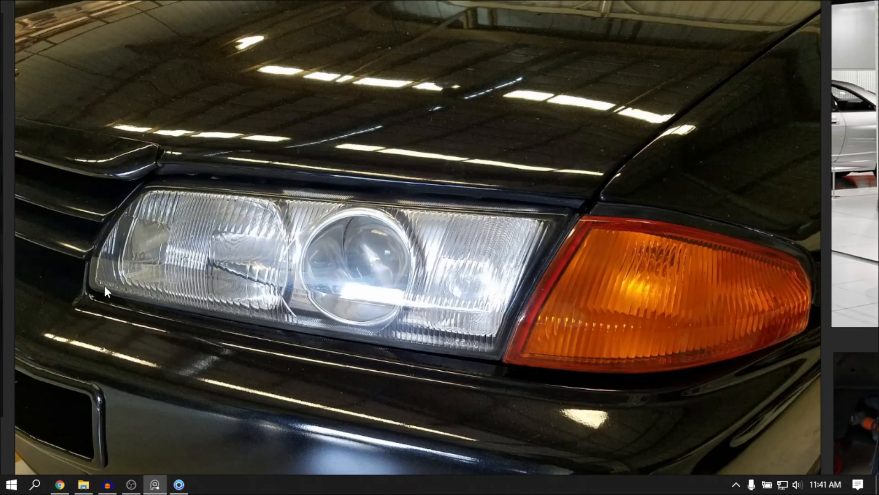
click(179, 485)
drag(413, 298, 437, 294)
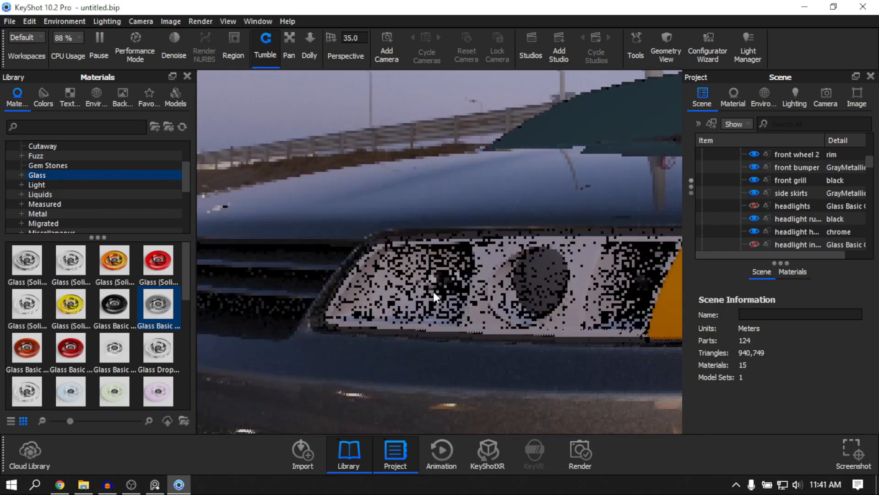
Apply the Paint Metallic Dark Cool Grey material from the Paint category to the chrome headlight housing
scroll(70, 209, down, 3)
click(48, 185)
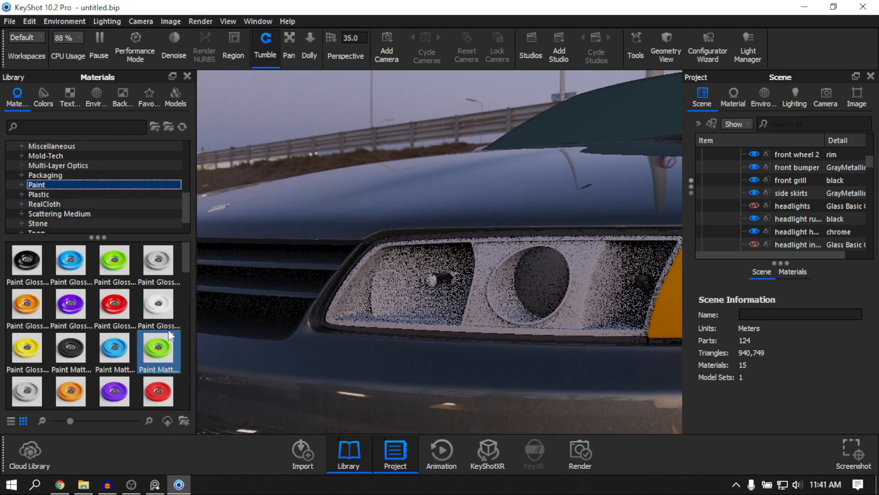
drag(158, 391, 480, 314)
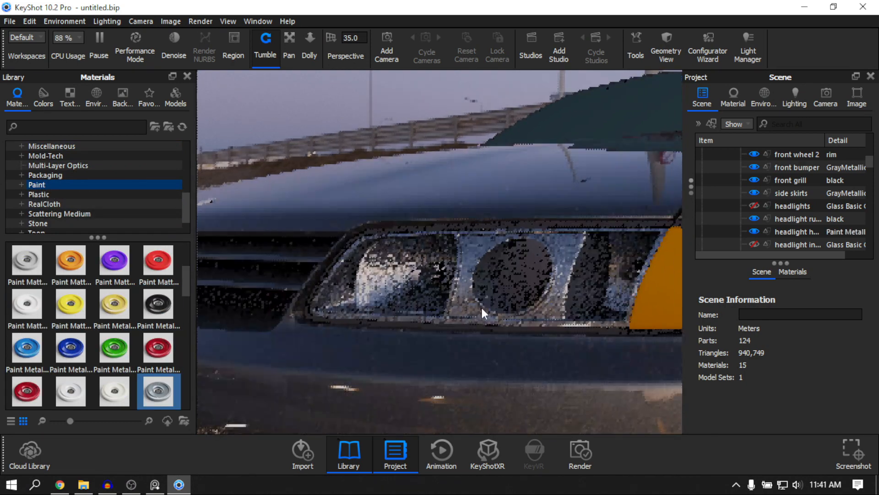
scroll(484, 306, up, 3)
scroll(448, 306, down, 3)
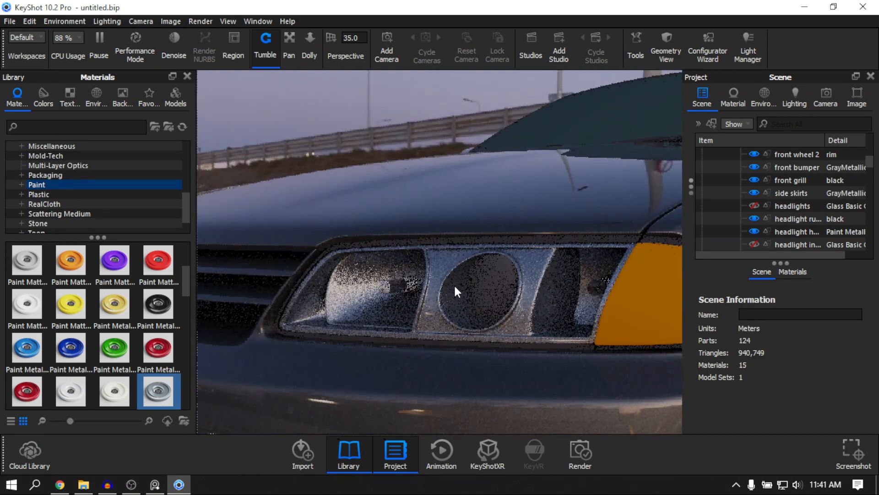
middle_drag(454, 286, 460, 286)
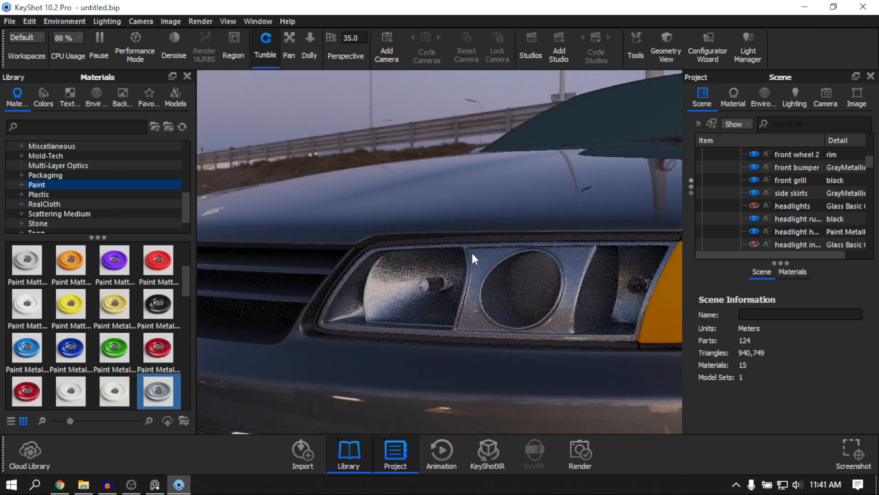
drag(465, 255, 445, 259)
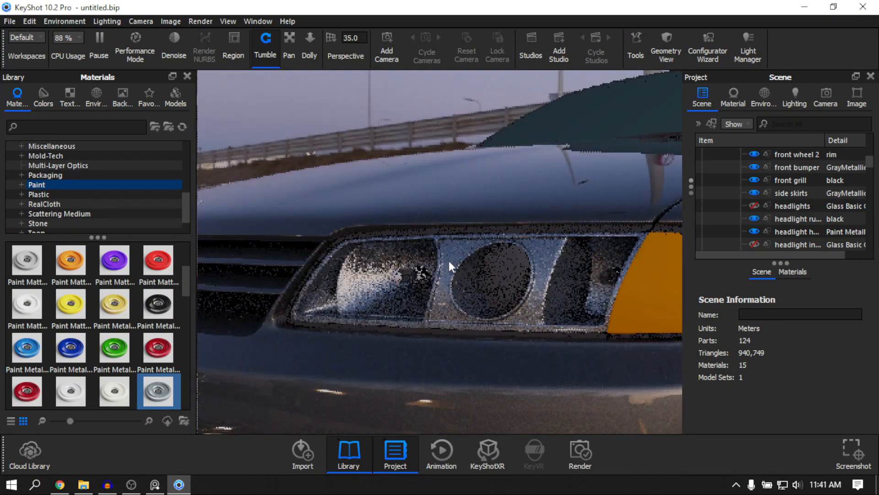
Set the base color of the headlight housing's metallic paint to black, with 0% saturation and 0% value
click(448, 261)
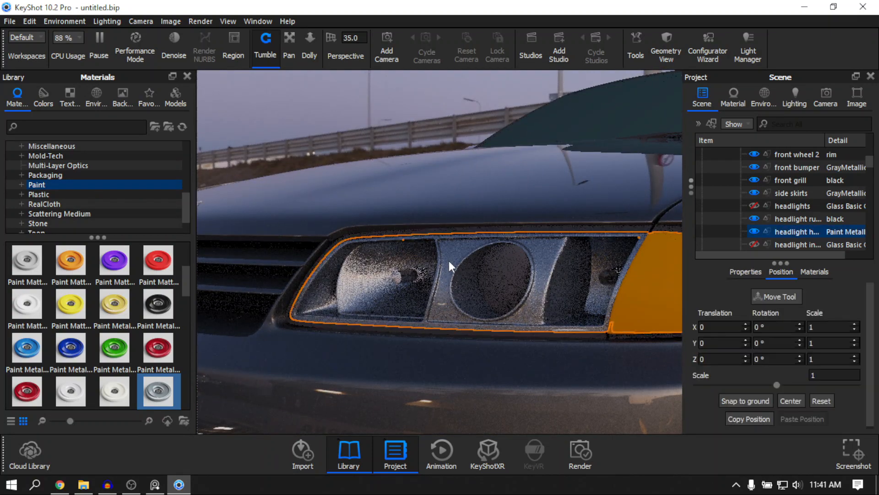
double_click(449, 260)
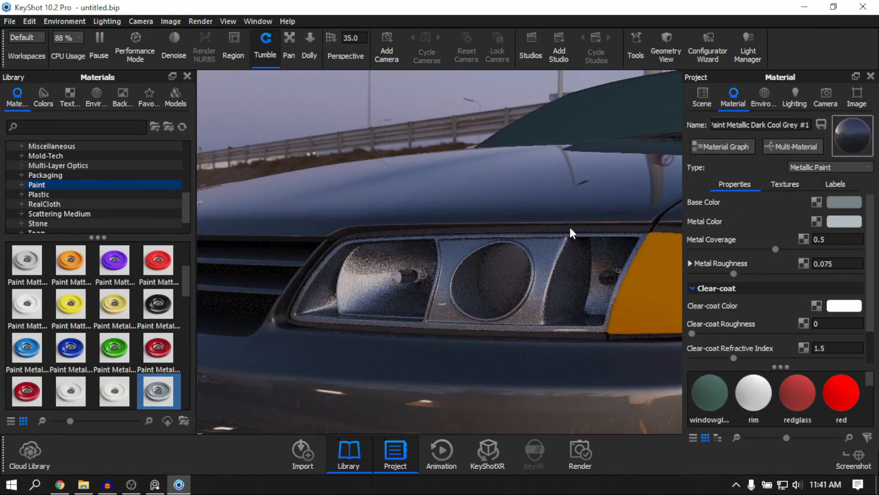
scroll(499, 224, up, 5)
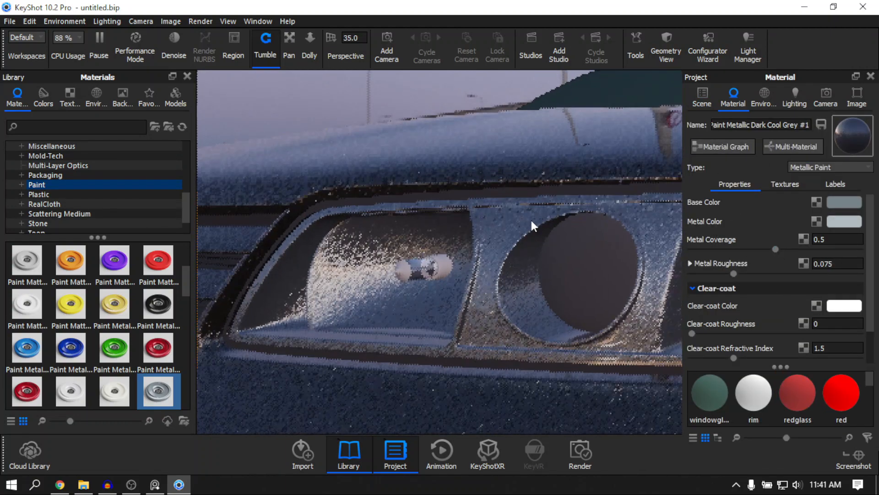
drag(530, 218, 665, 197)
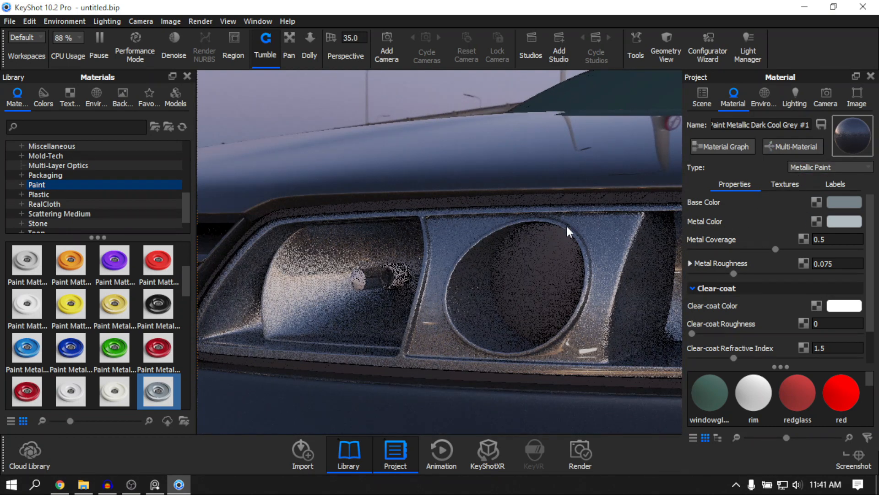
click(837, 201)
drag(696, 226, 654, 231)
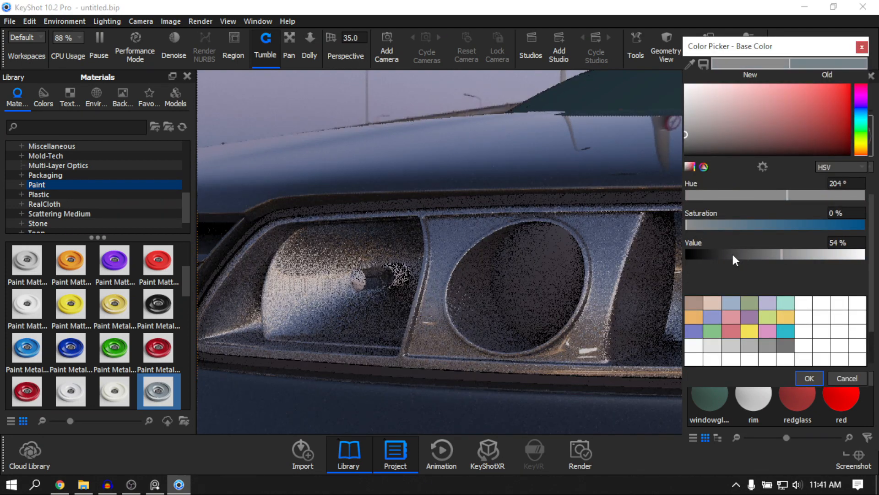
drag(732, 255, 674, 262)
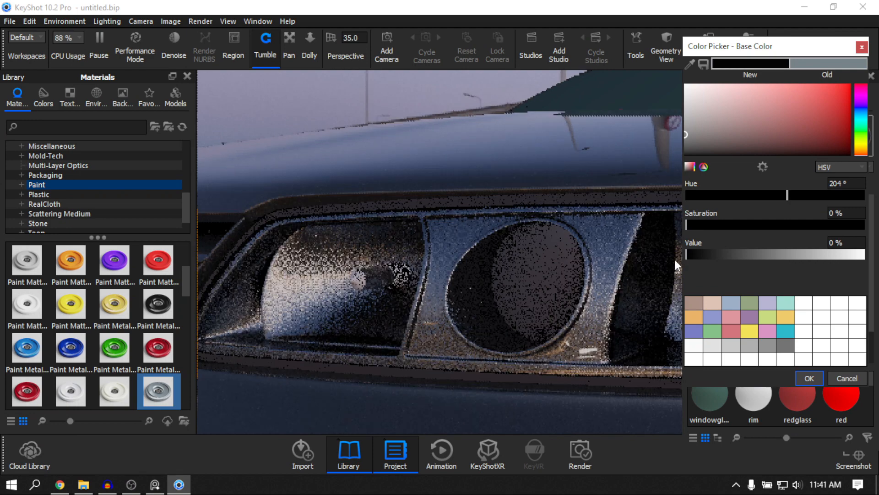
click(805, 374)
Set the housing paint's metal color to pure white, with 0% saturation and 100% value
click(838, 222)
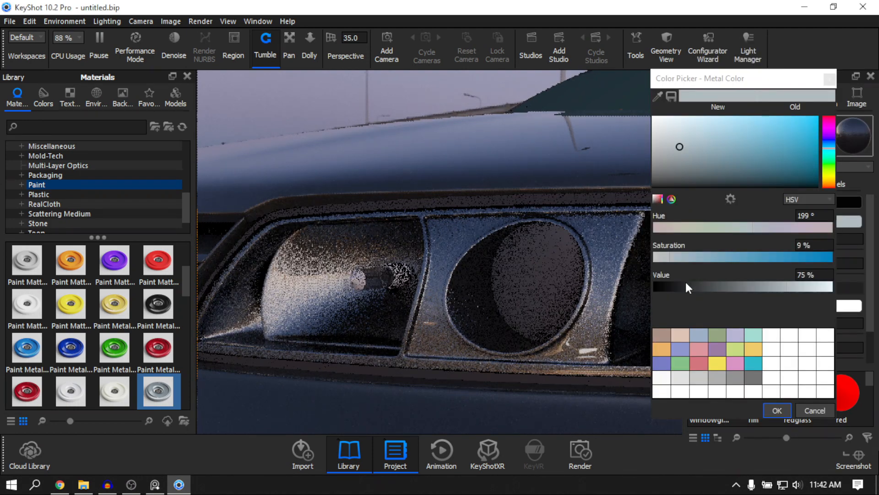
drag(787, 288, 832, 287)
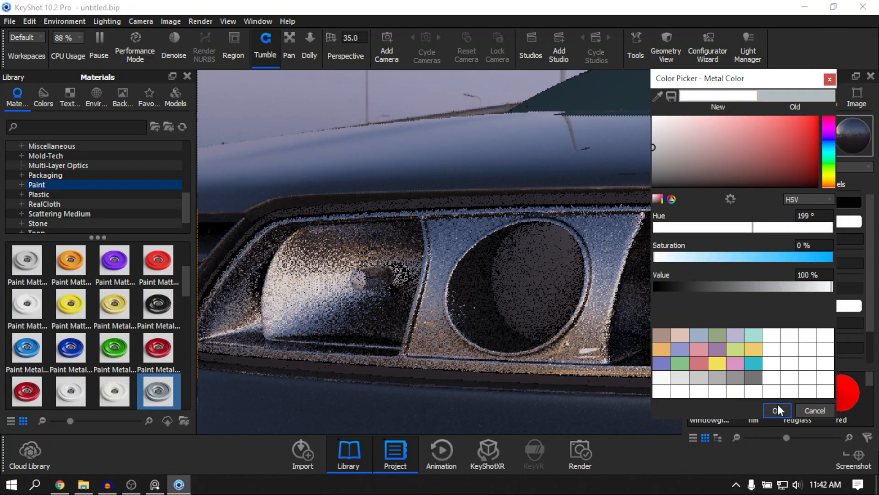
click(778, 409)
drag(554, 250, 588, 257)
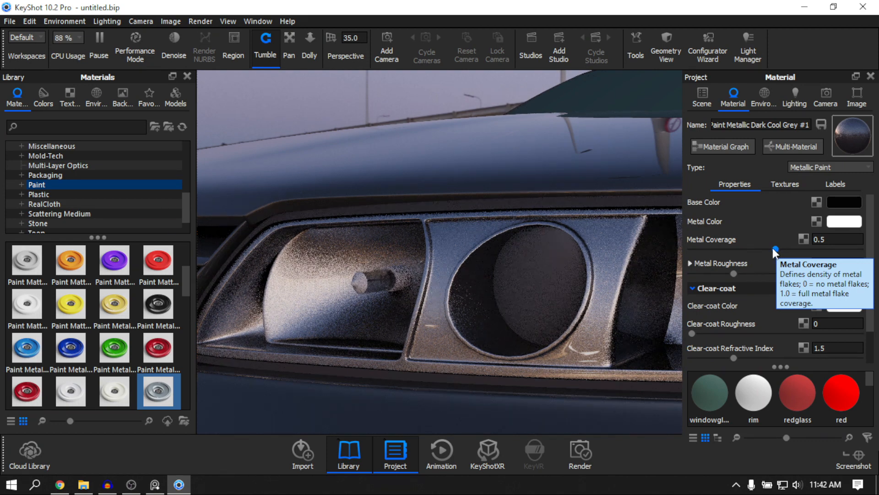
Try the housing paint's metal coverage at 0, then set it to 1 and check the surface up close
drag(772, 248, 677, 250)
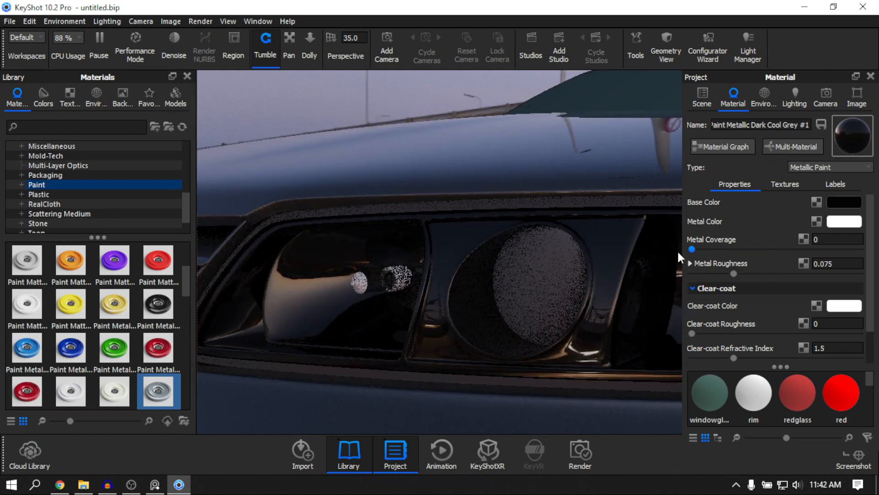
drag(692, 249, 860, 249)
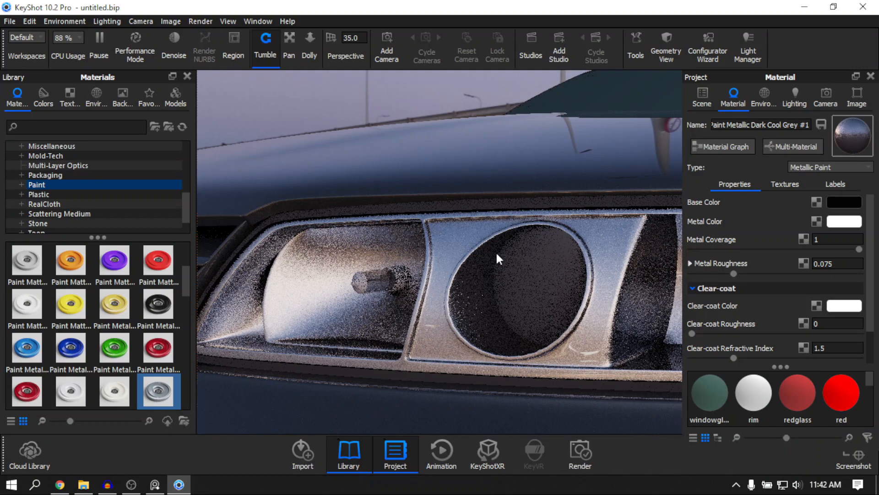
scroll(549, 251, up, 5)
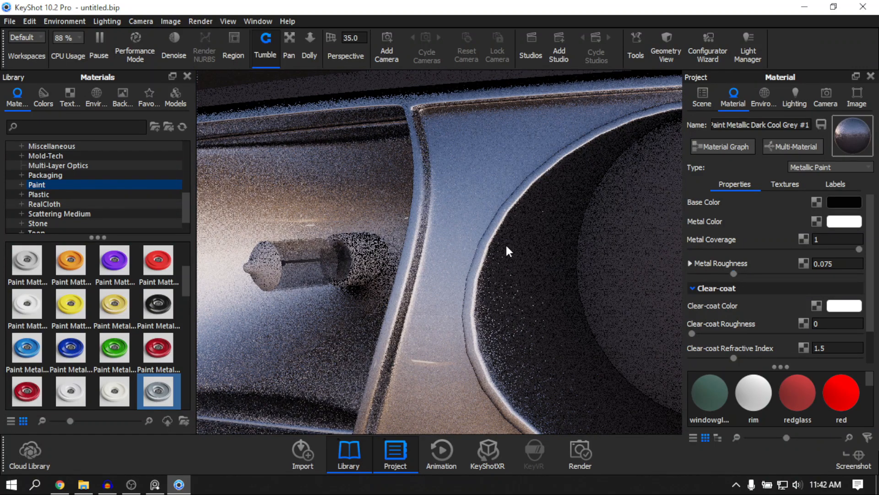
scroll(497, 244, down, 5)
scroll(468, 252, up, 4)
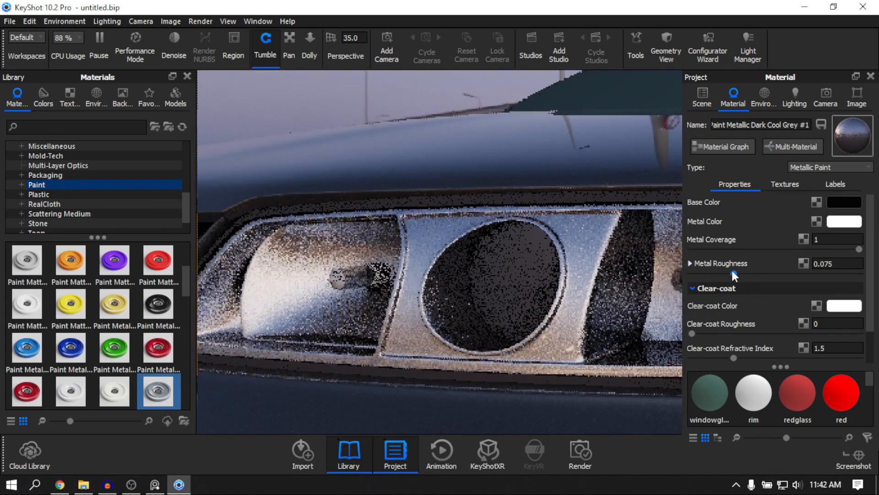
Set the housing paint's metal roughness to 0 and its clear-coat roughness to 0.0151
drag(733, 272, 679, 273)
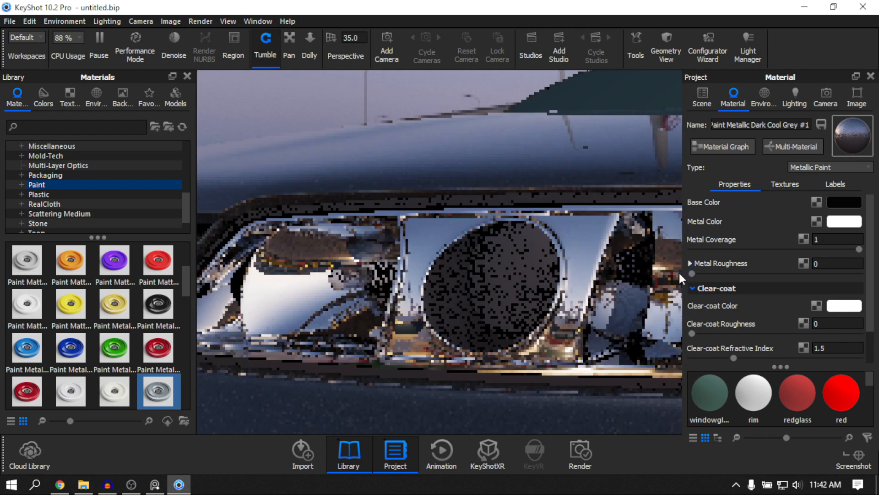
drag(502, 256, 432, 236)
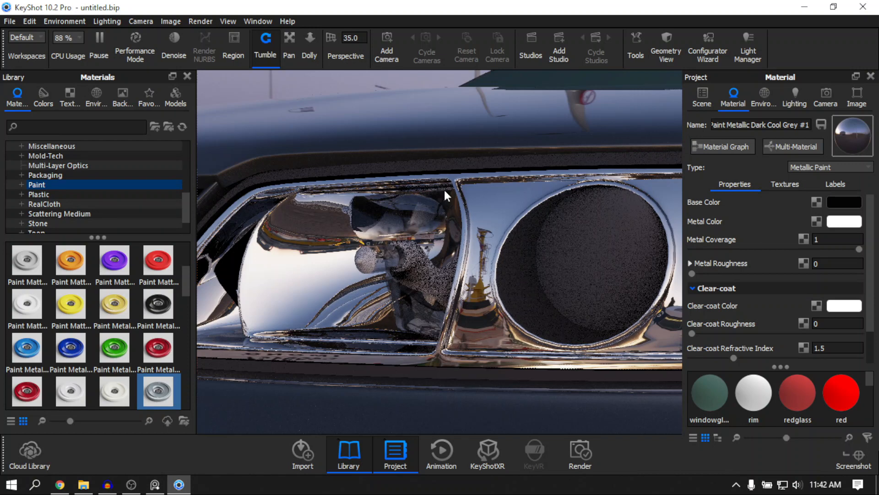
scroll(723, 323, down, 1)
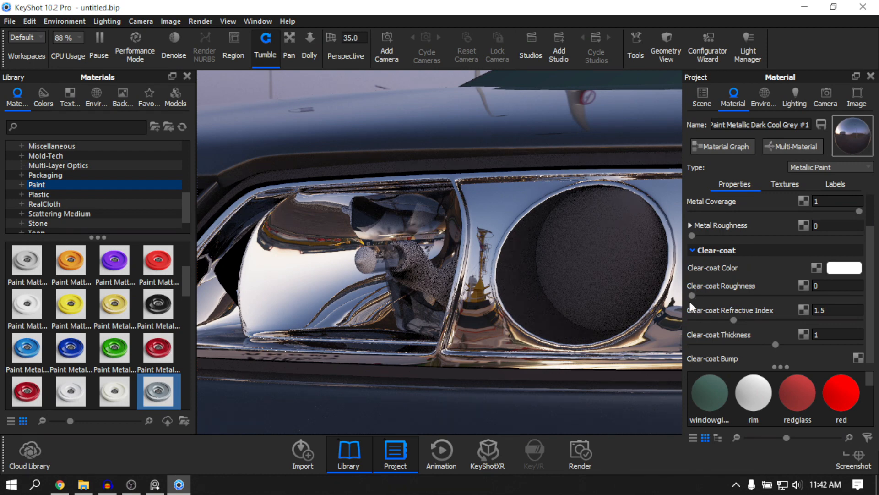
drag(692, 296, 771, 296)
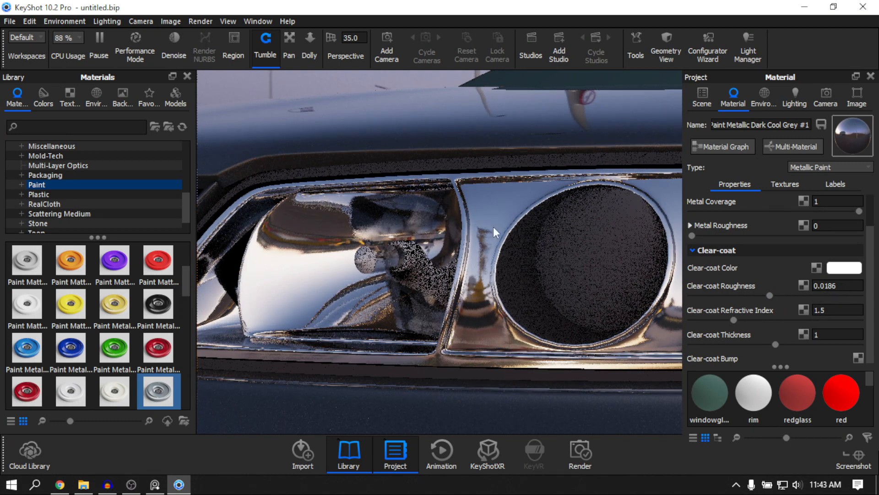
mouse_move(769, 296)
mouse_down()
mouse_move(732, 301)
mouse_move(754, 303)
mouse_up()
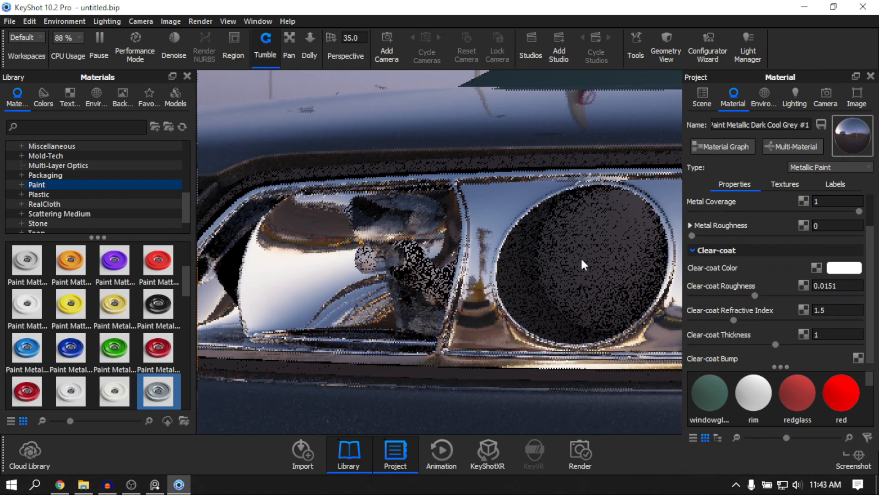
Apply the first clear Glass (Solid) material from the Glass category to the round headlight lens
scroll(518, 238, down, 5)
scroll(512, 243, up, 10)
scroll(527, 236, up, 3)
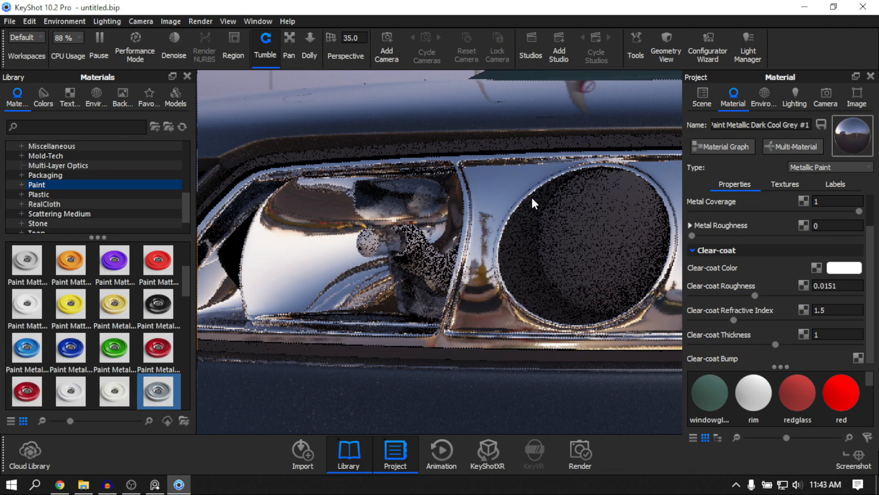
scroll(531, 196, down, 5)
scroll(489, 211, up, 5)
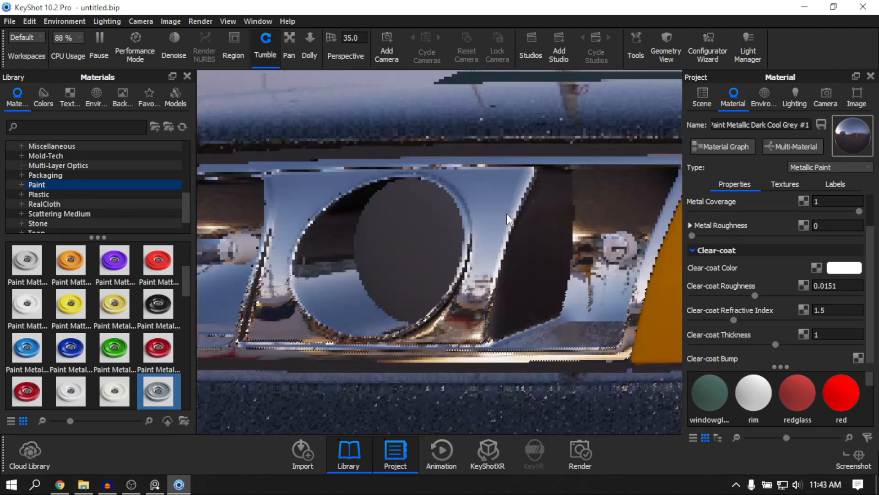
drag(518, 216, 534, 214)
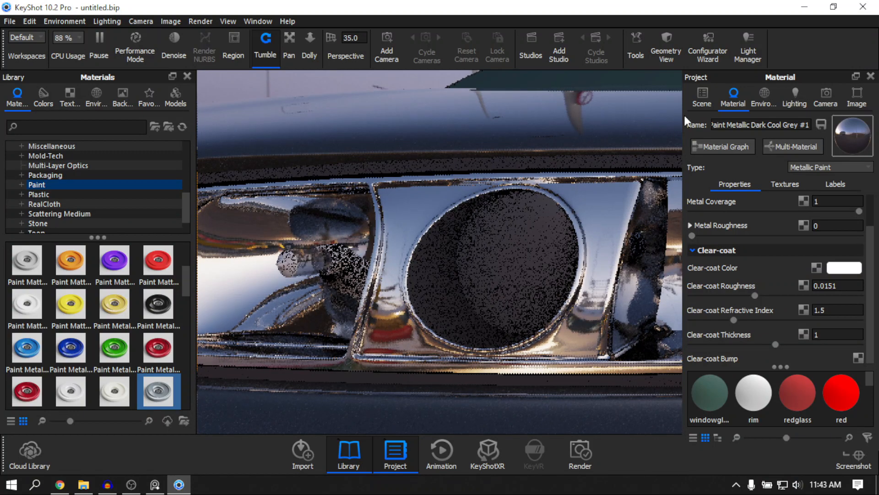
click(703, 96)
click(505, 254)
drag(548, 233, 548, 211)
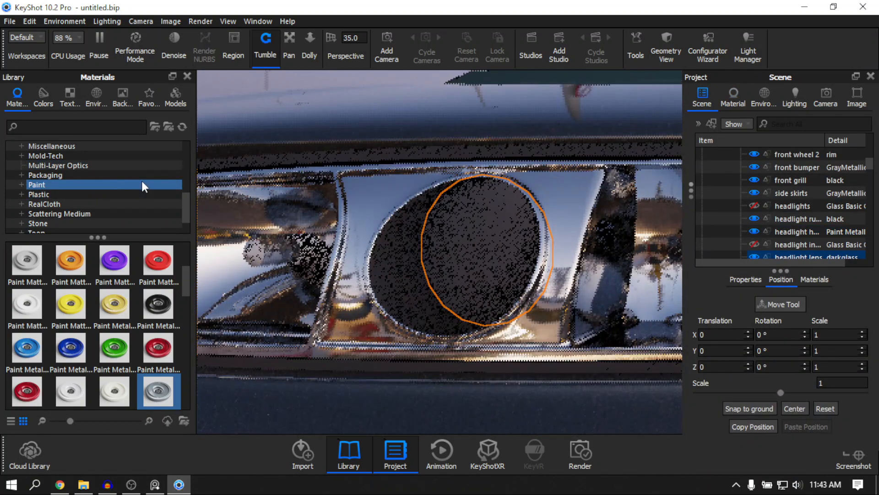
scroll(98, 178, up, 3)
click(57, 174)
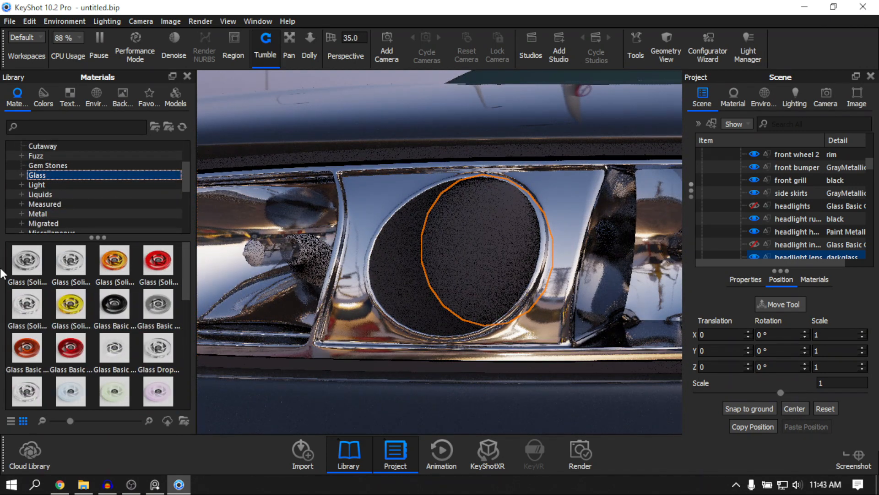
drag(27, 260, 501, 270)
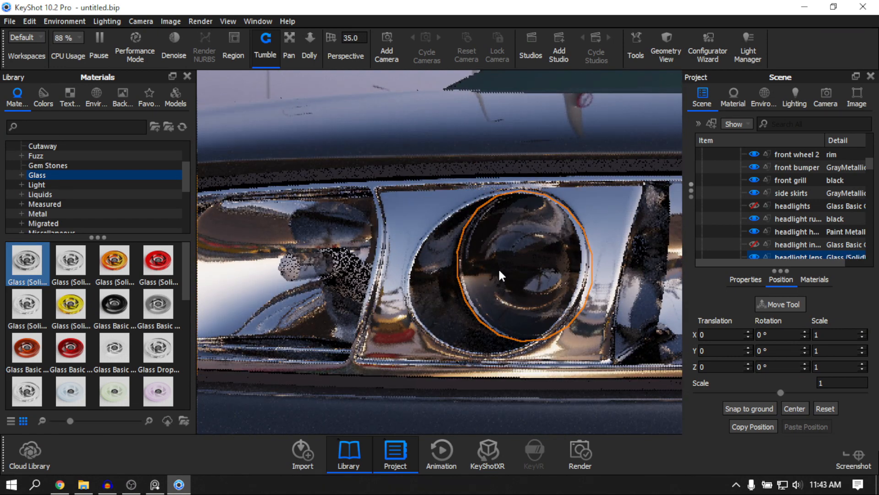
Hide the round headlight lens to expose the reflector and bulb behind it
right_click(499, 268)
click(580, 188)
scroll(581, 244, up, 10)
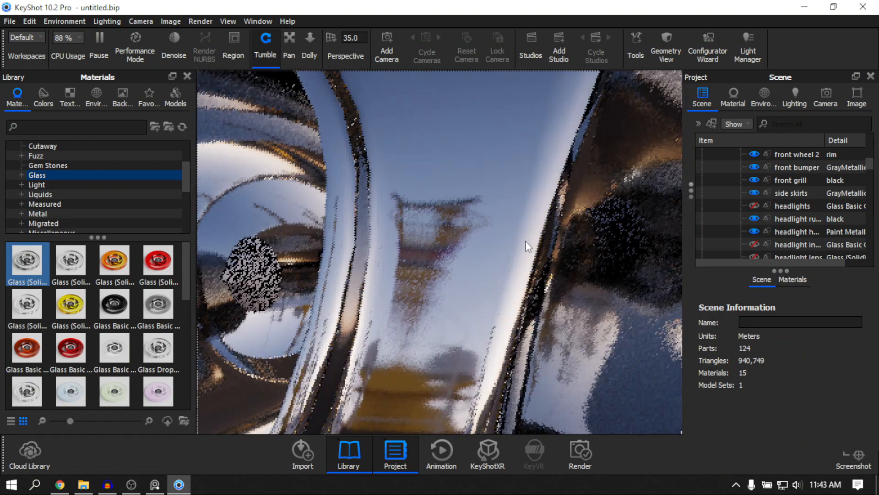
scroll(526, 243, down, 8)
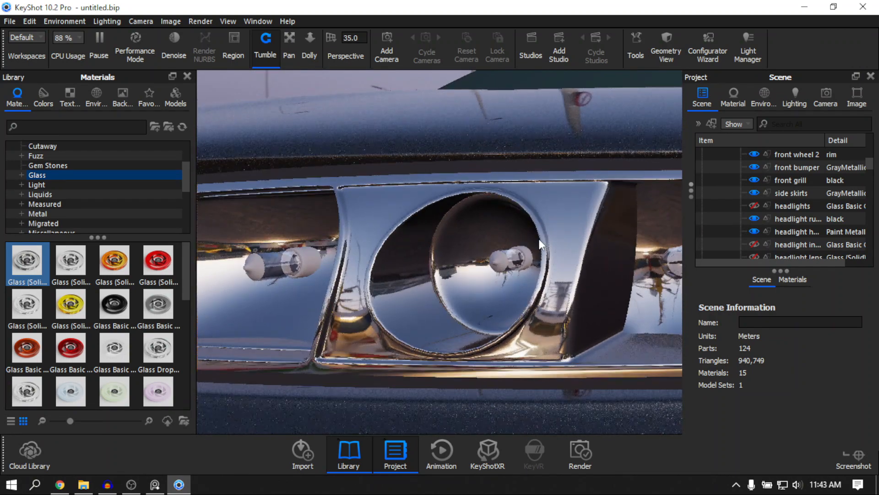
Apply the black Hard Shiny plastic from the Plastic category to the bulb in the round reflector
drag(541, 244, 523, 253)
scroll(523, 254, up, 10)
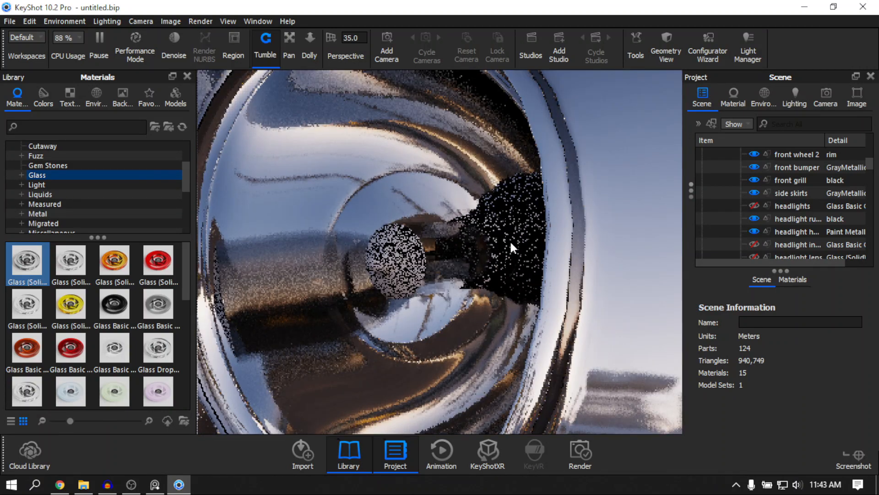
scroll(78, 185, down, 4)
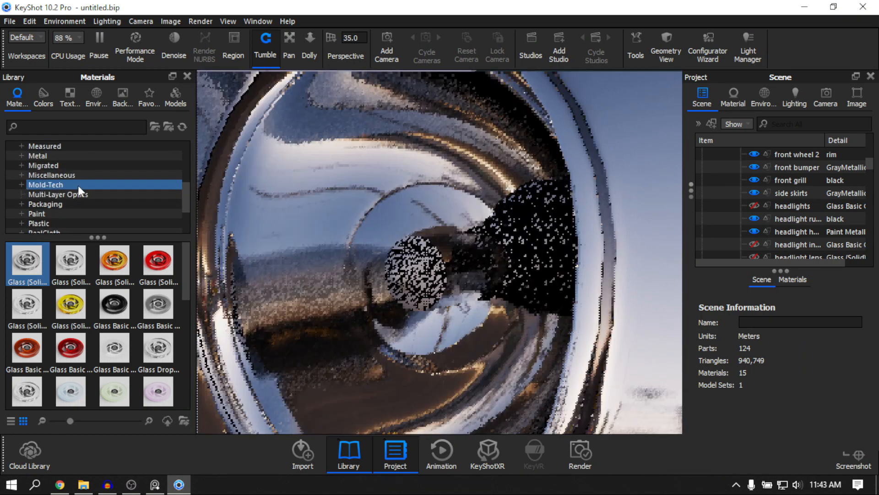
click(46, 165)
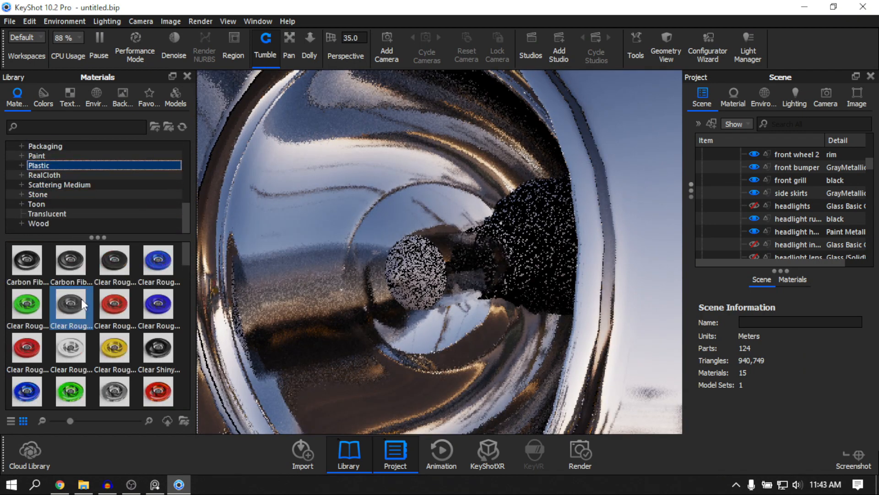
scroll(77, 298, down, 3)
drag(158, 347, 429, 259)
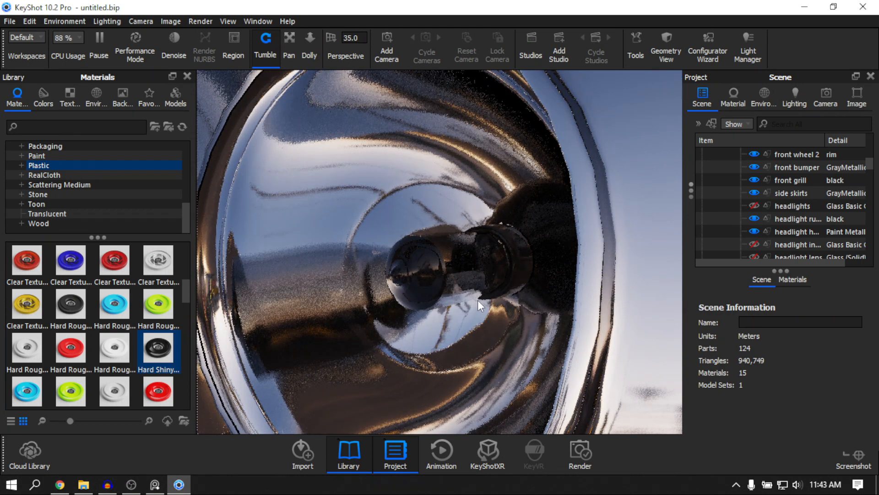
Examine the headlight's reflectors, bulbs and round lens housing up close and in the context of the car's front end
scroll(478, 301, down, 10)
middle_drag(500, 270, 495, 206)
scroll(485, 279, up, 6)
scroll(527, 274, down, 8)
middle_drag(546, 274, 391, 300)
scroll(391, 300, down, 3)
drag(390, 300, 419, 304)
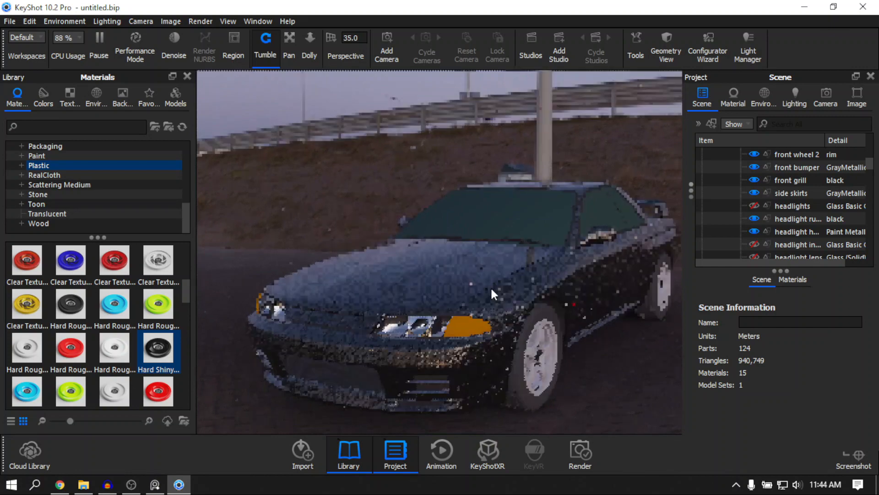
scroll(543, 269, up, 4)
scroll(492, 282, up, 5)
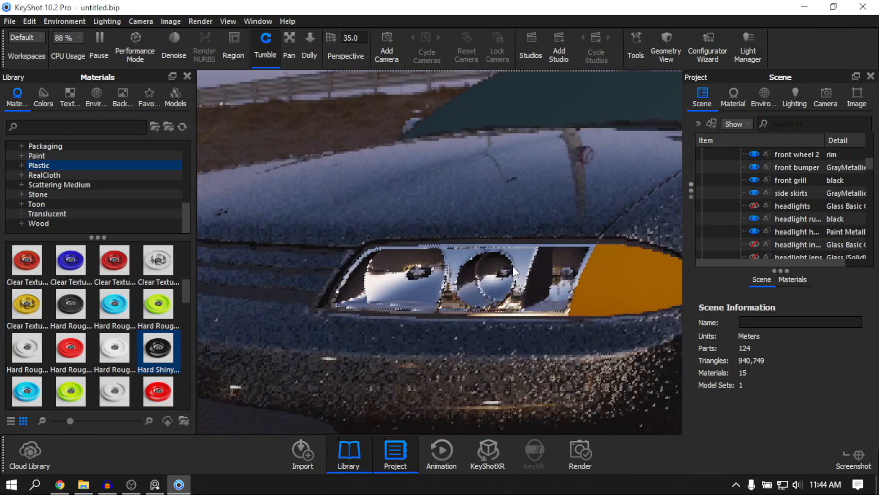
scroll(505, 267, up, 5)
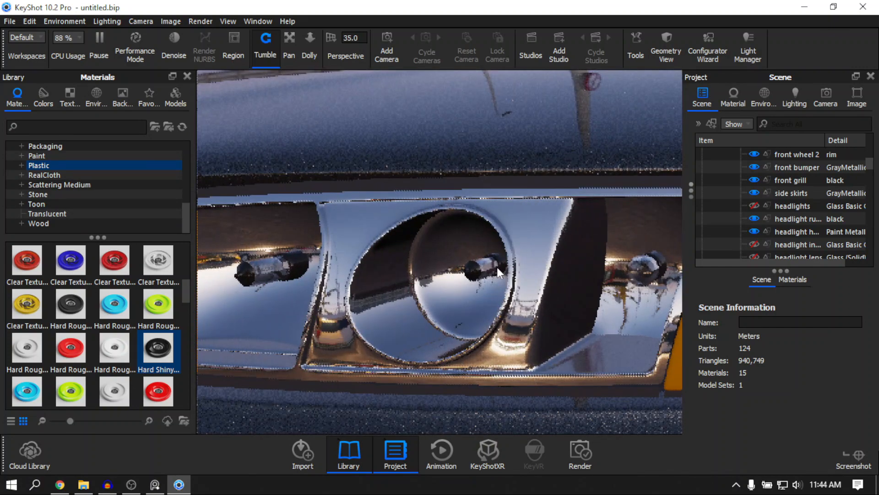
scroll(499, 268, down, 8)
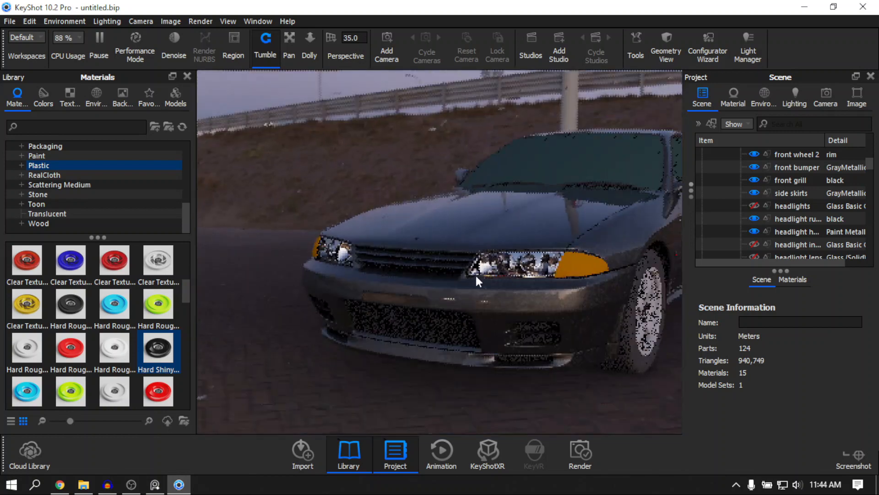
middle_drag(568, 254, 474, 271)
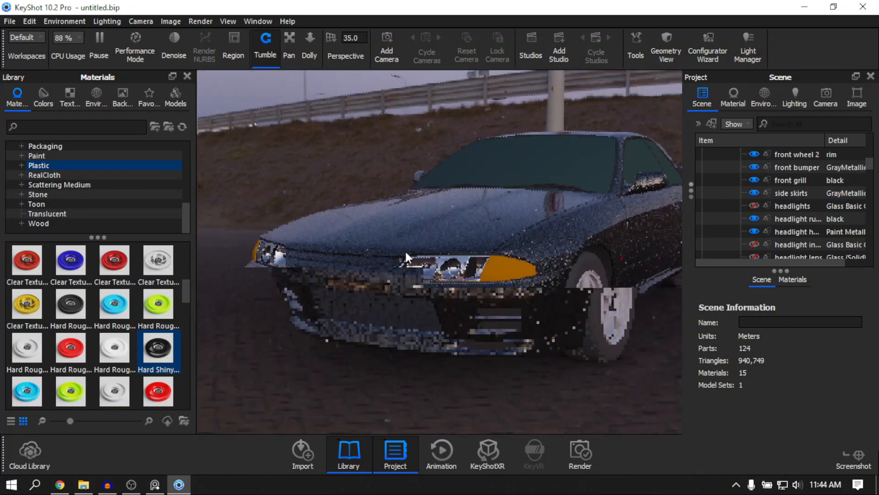
scroll(397, 249, up, 5)
scroll(396, 250, up, 6)
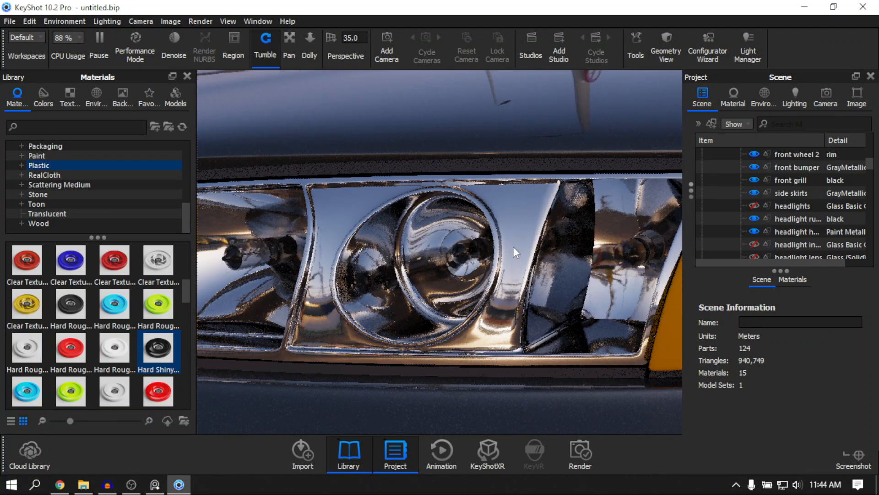
Apply the orange Glass (Solid) material from the Glass category to the turn signal beside the headlight
middle_drag(513, 247, 389, 261)
scroll(396, 265, down, 3)
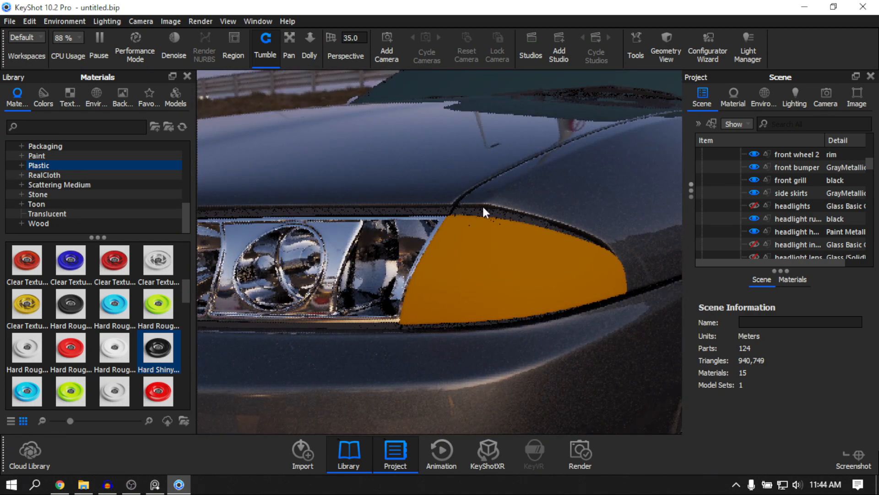
middle_drag(529, 243, 486, 268)
scroll(98, 180, up, 4)
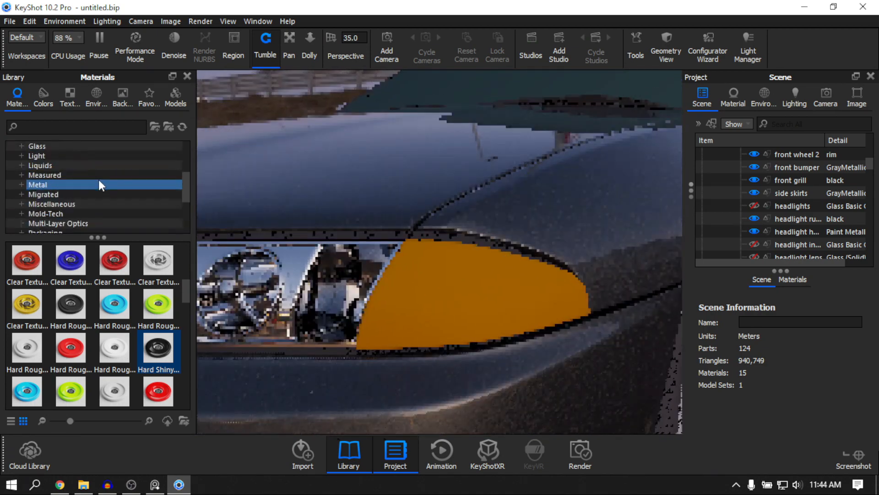
click(52, 175)
drag(152, 275, 462, 304)
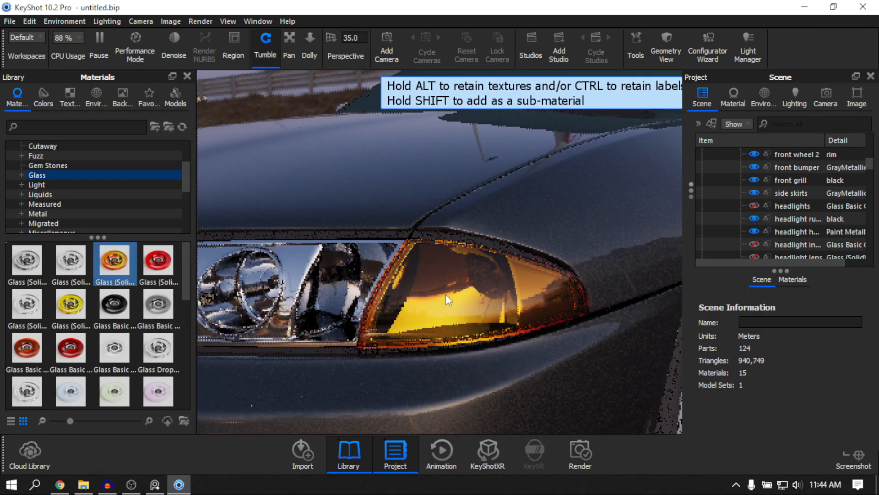
Compare the turn signal with the reference photo and set its orange glass colour's hue to 28°
click(155, 484)
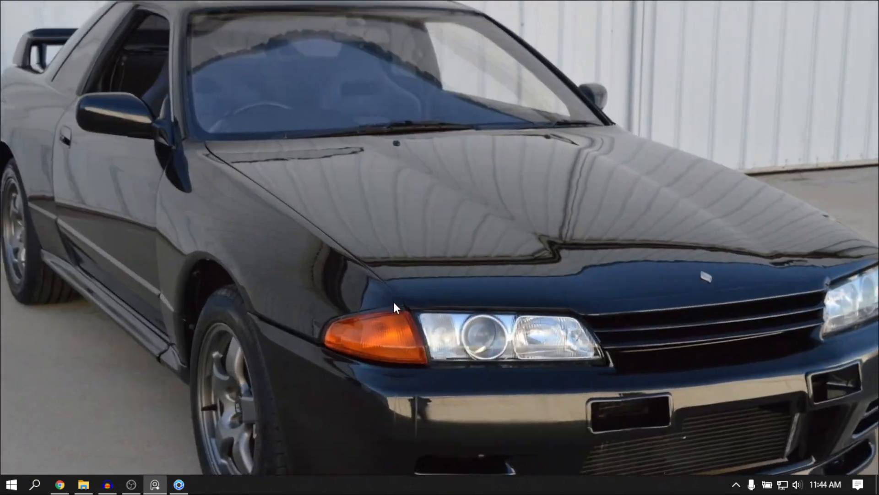
key(alt+Tab)
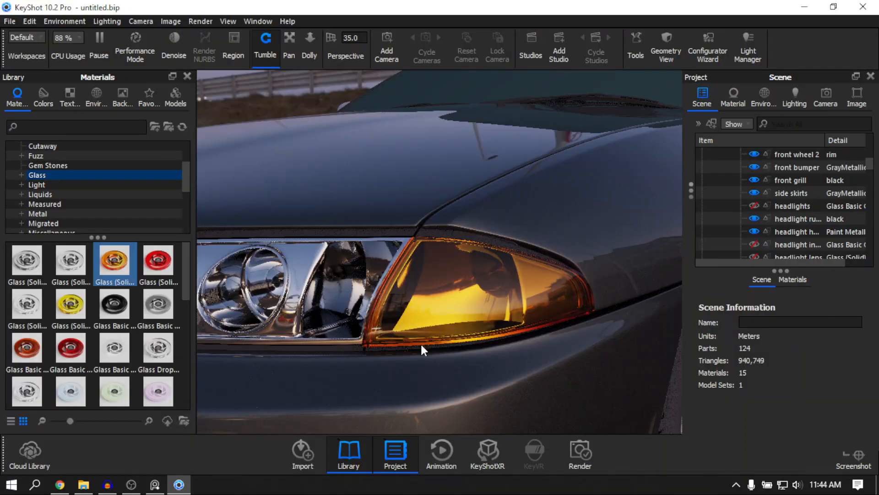
double_click(448, 311)
click(847, 202)
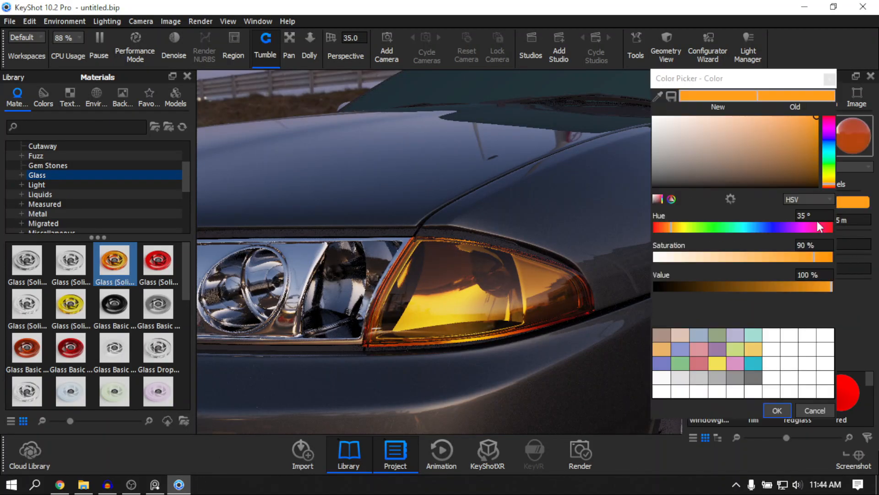
drag(672, 230, 668, 230)
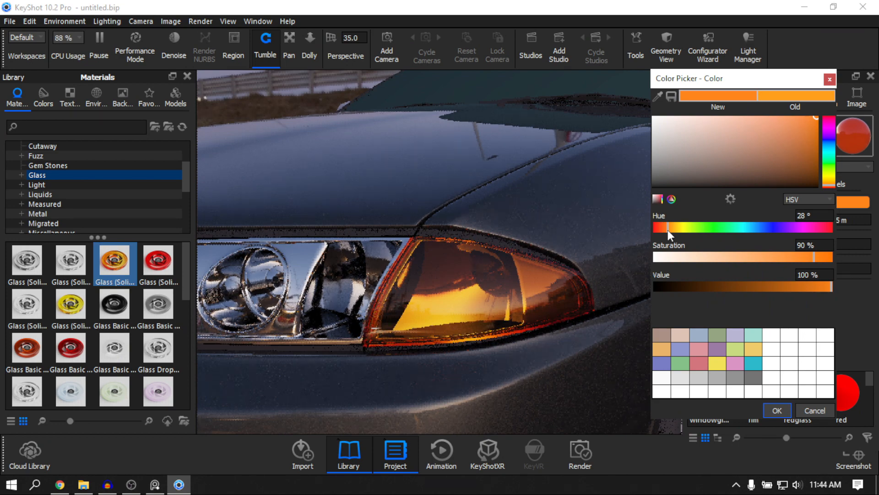
click(769, 413)
Show all hidden parts so the headlight cover glass and lenses are back on the car
scroll(572, 271, down, 5)
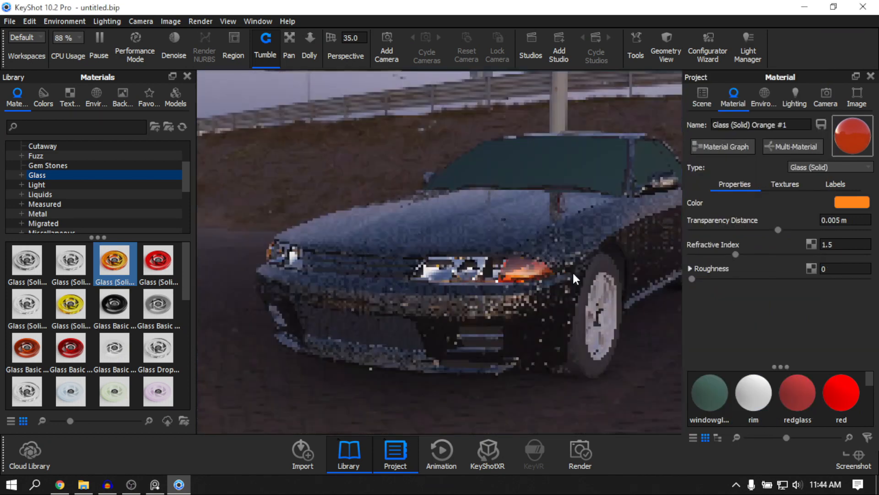
drag(578, 263, 525, 258)
scroll(549, 253, up, 5)
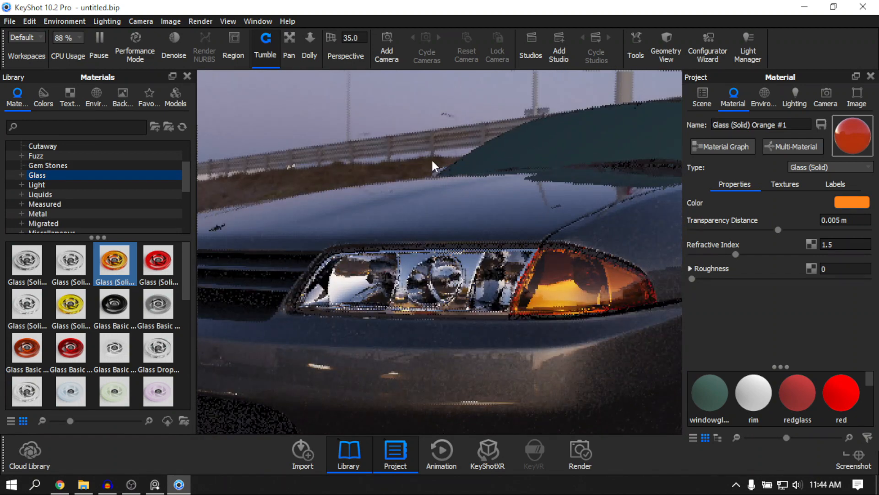
right_click(395, 260)
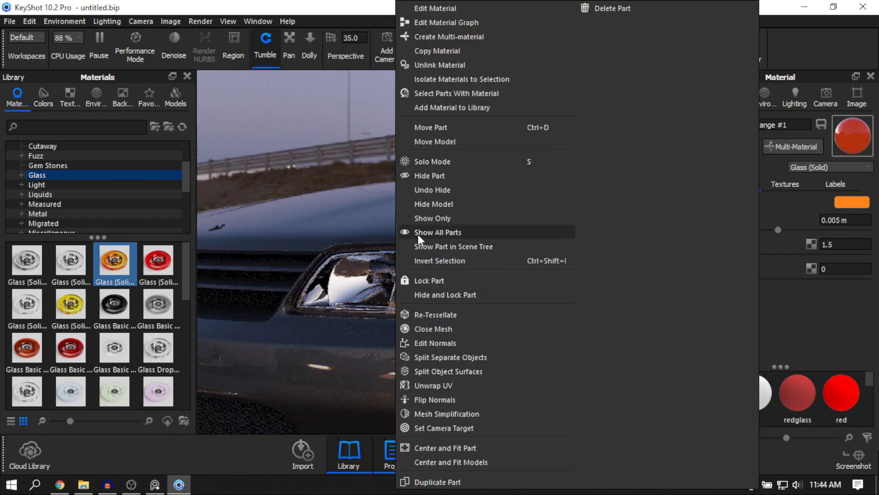
click(431, 233)
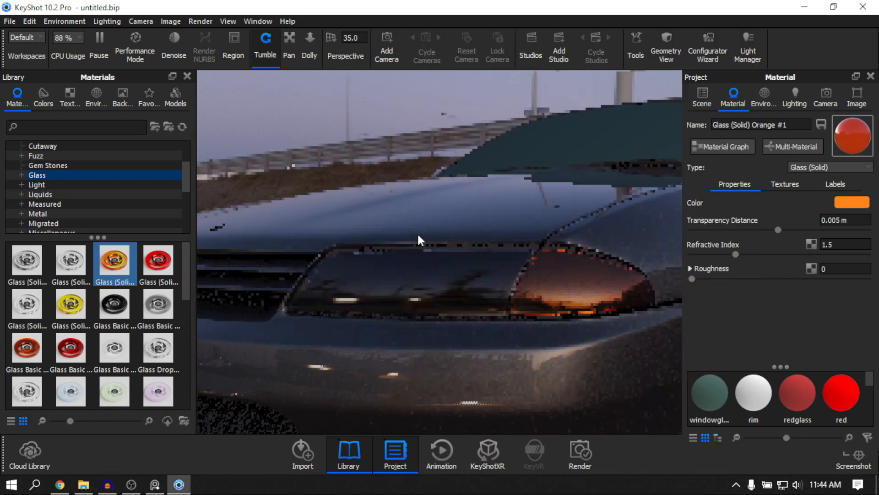
Raise the ray bounces in the general lighting settings to 22
drag(427, 245, 506, 263)
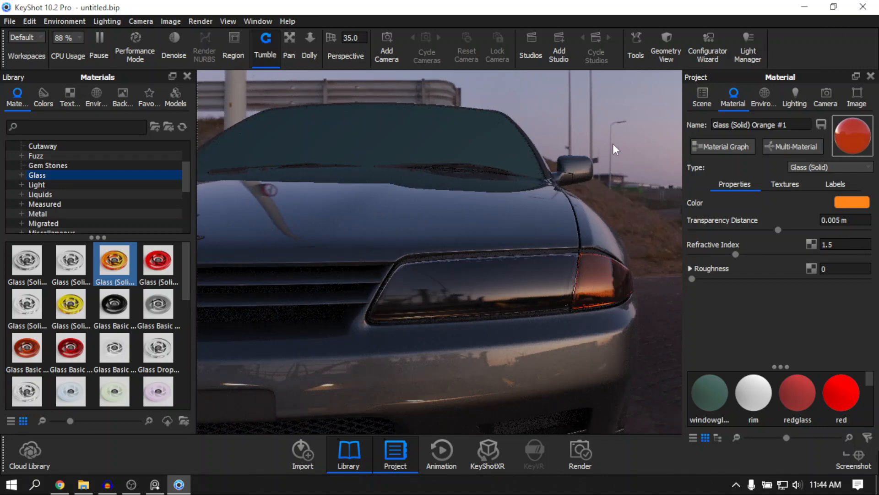
click(796, 96)
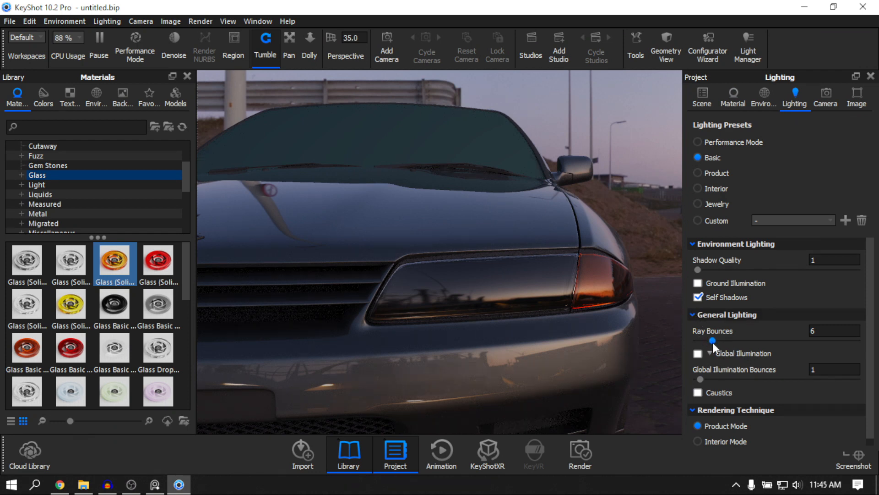
drag(712, 343, 751, 343)
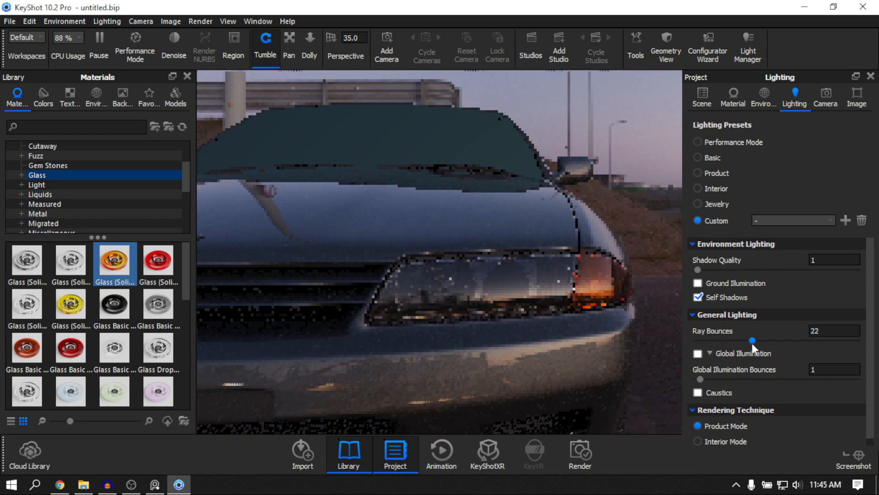
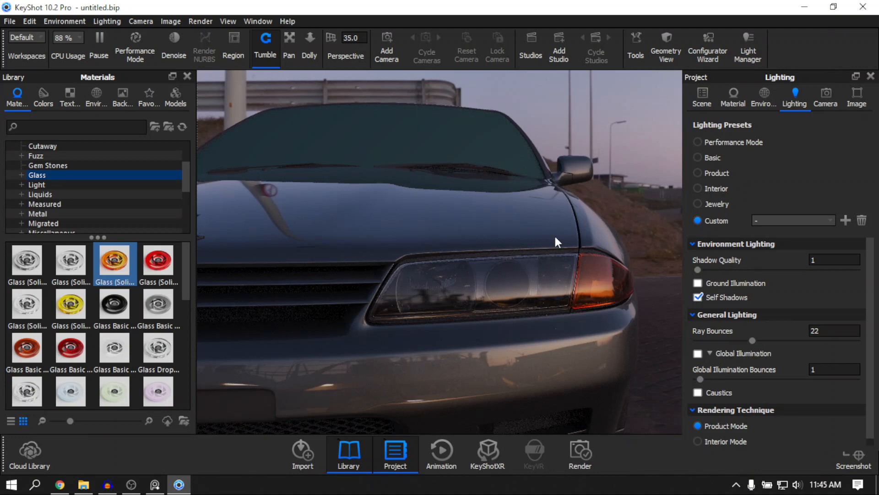
Set the headlight cover's Glass Basic Grey colour to pure white with a value of 100%
click(706, 98)
double_click(468, 279)
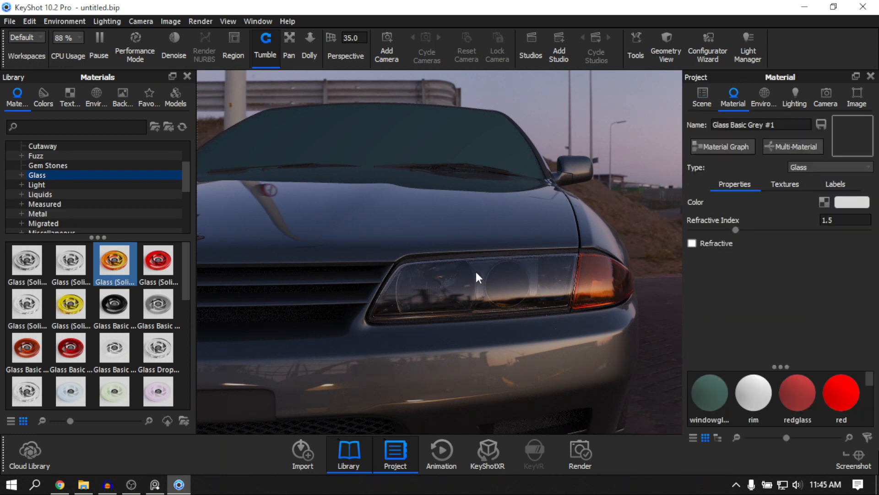
click(842, 203)
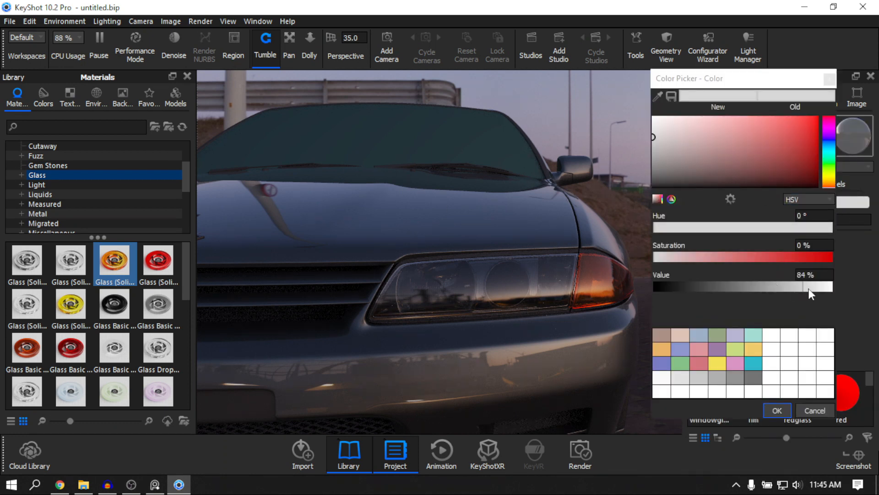
drag(810, 287, 842, 284)
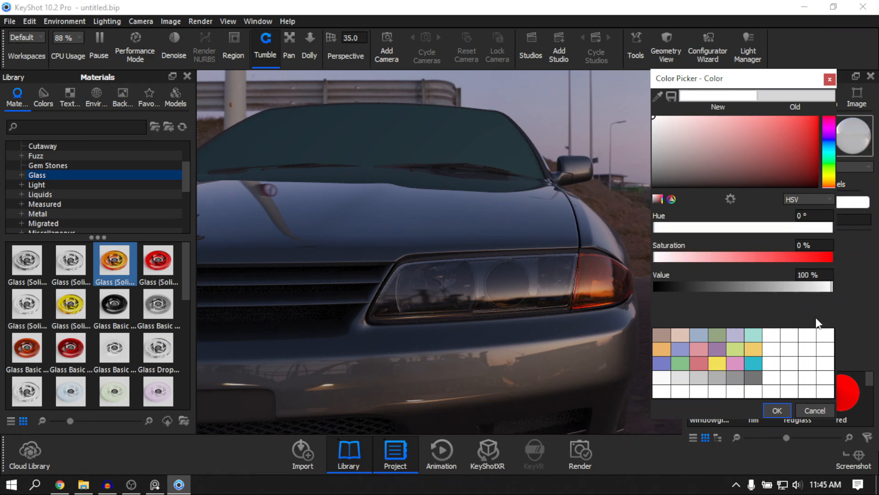
click(777, 410)
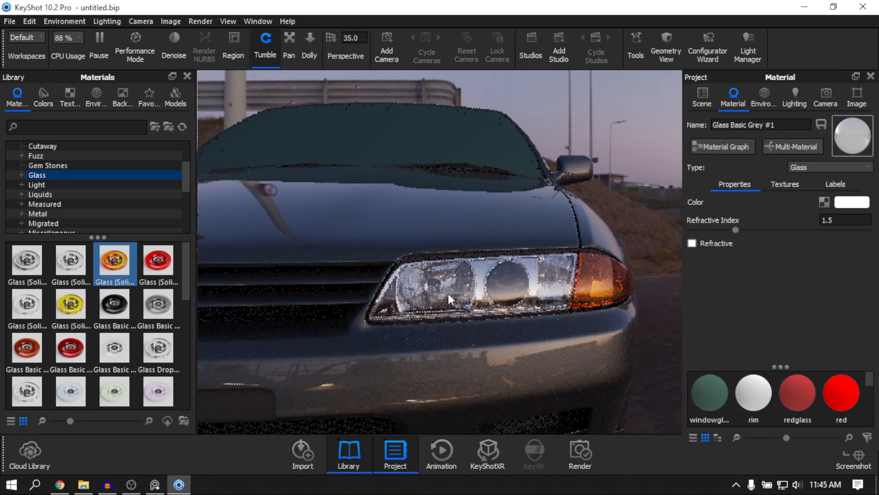
Examine the finished headlights from several distances and angles, along with the front bumper and its lower grille opening
drag(448, 293, 481, 274)
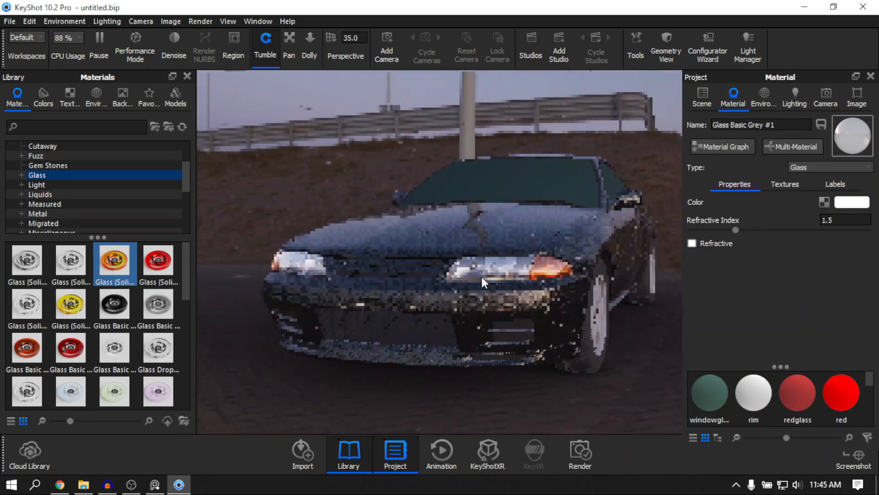
scroll(436, 273, up, 5)
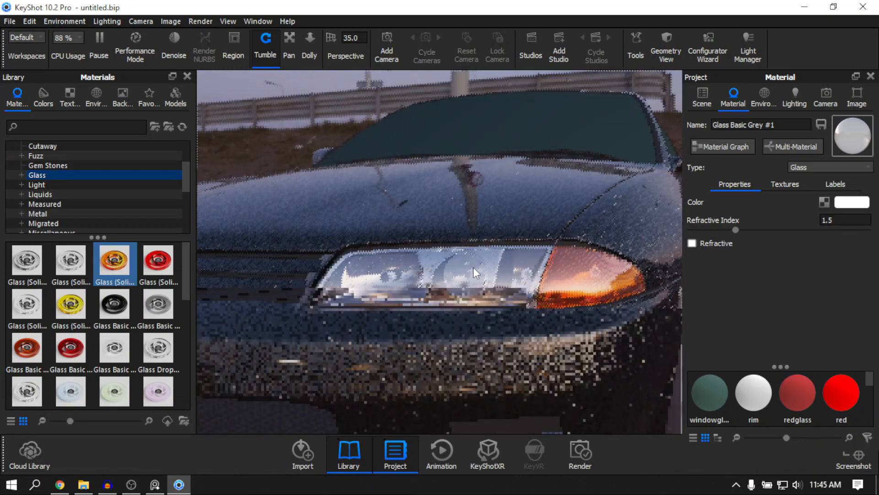
scroll(474, 268, up, 3)
drag(511, 267, 572, 234)
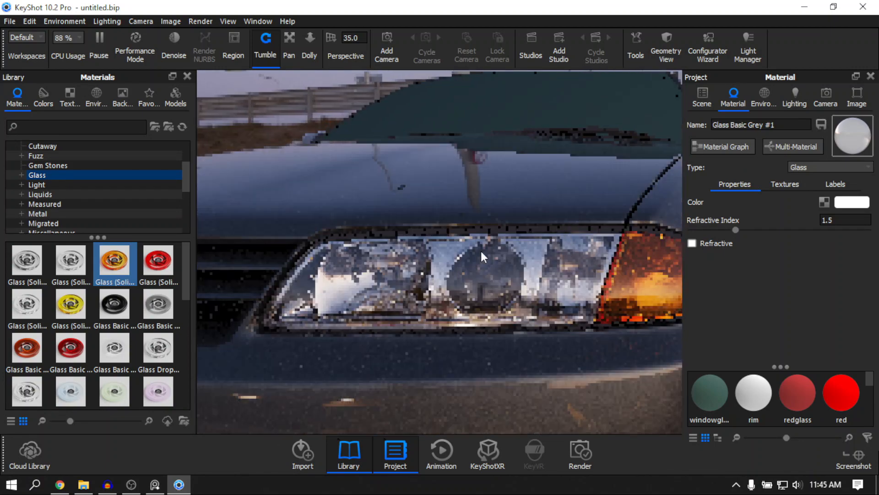
scroll(482, 251, down, 8)
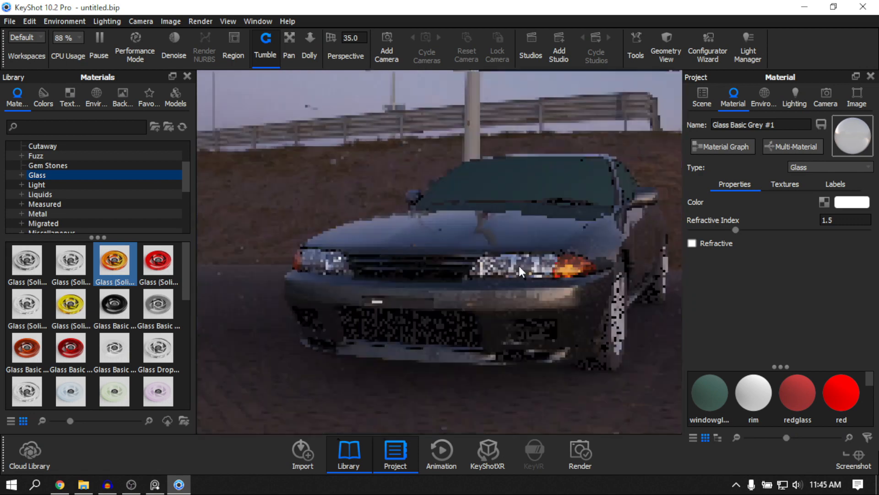
scroll(519, 265, down, 3)
drag(461, 264, 564, 249)
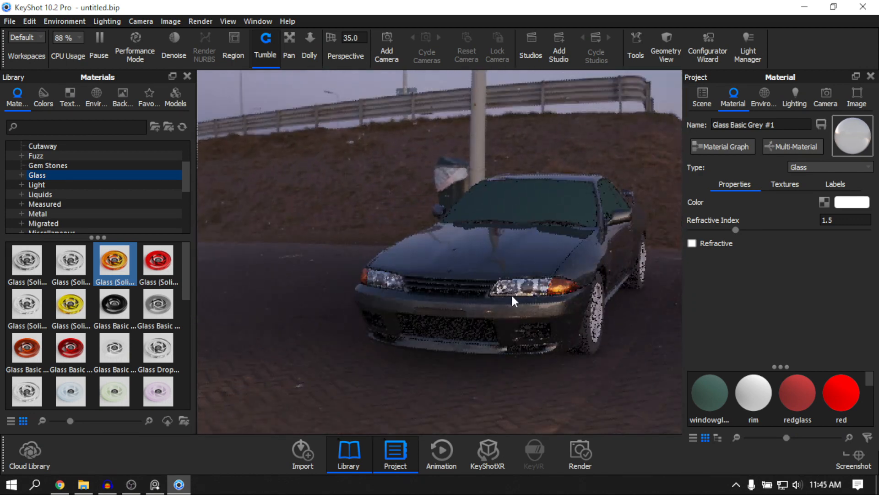
drag(512, 298, 515, 271)
scroll(585, 264, up, 5)
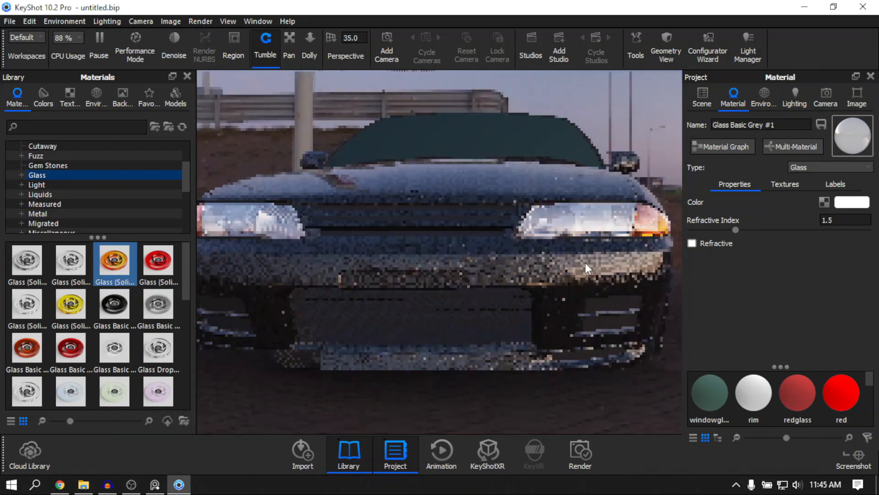
drag(586, 263, 570, 253)
scroll(548, 276, up, 4)
scroll(517, 285, down, 5)
scroll(618, 267, up, 5)
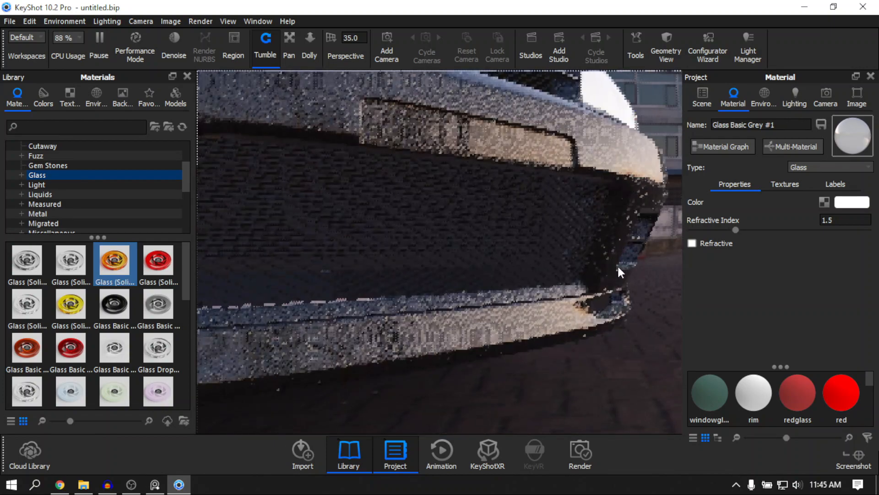
Switch to the reference board and examine the front-view photo's bumper, mesh grille and license plate area
click(159, 484)
scroll(503, 323, down, 4)
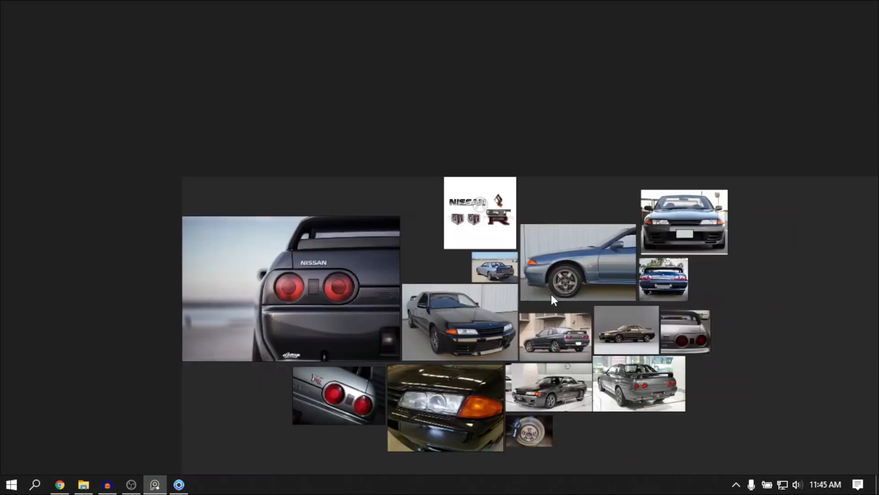
scroll(657, 240, up, 6)
middle_drag(703, 205, 466, 278)
scroll(476, 282, up, 4)
scroll(669, 217, up, 1)
middle_drag(670, 216, 579, 263)
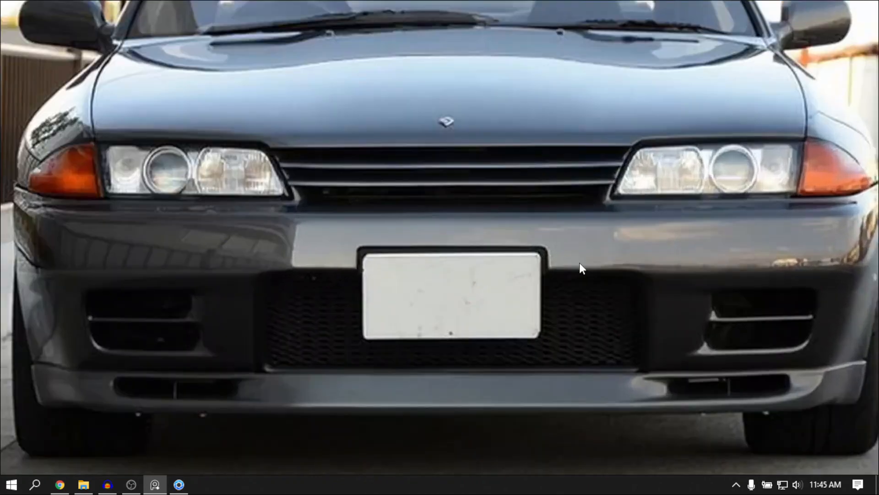
scroll(578, 262, up, 2)
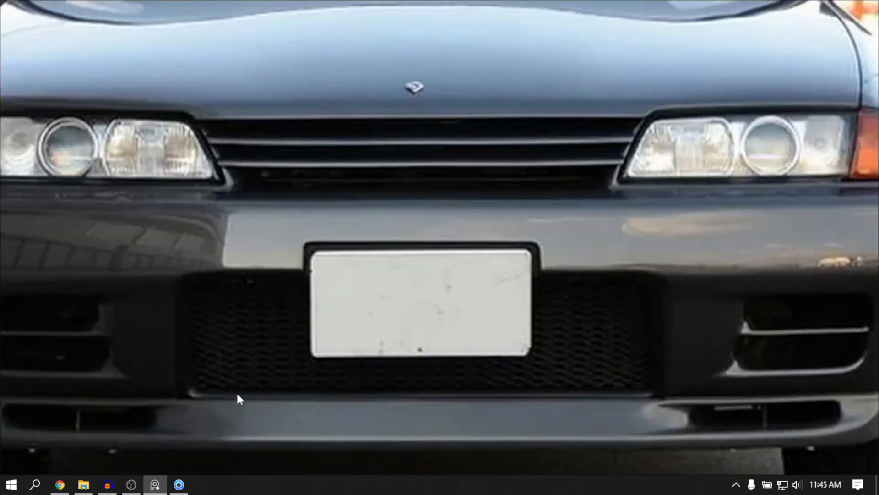
Switch back to KeyShot and apply the Hard Shiny Plastic Black material to the mesh area of the front bumper
scroll(218, 418, down, 5)
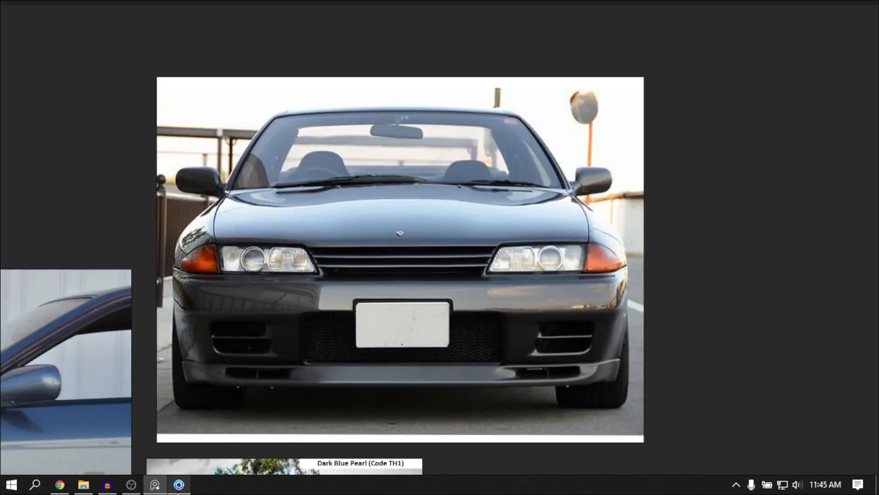
click(179, 485)
scroll(68, 193, down, 4)
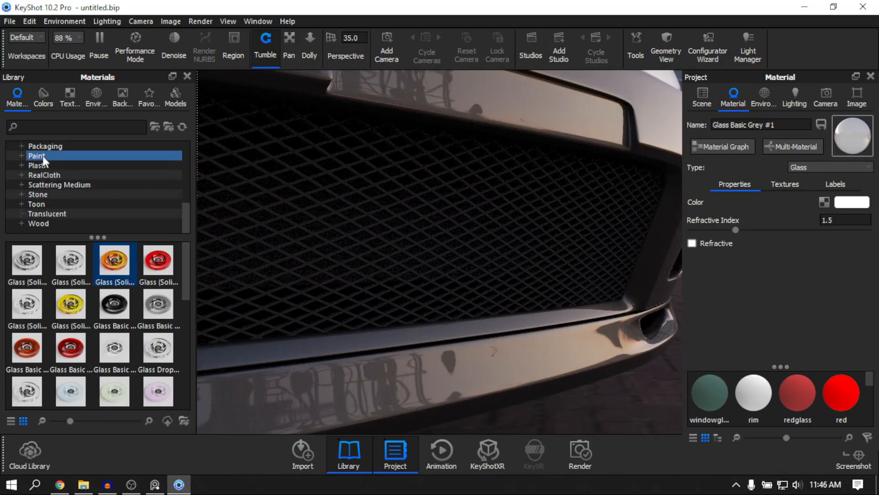
click(45, 165)
scroll(94, 336, down, 4)
scroll(94, 335, down, 8)
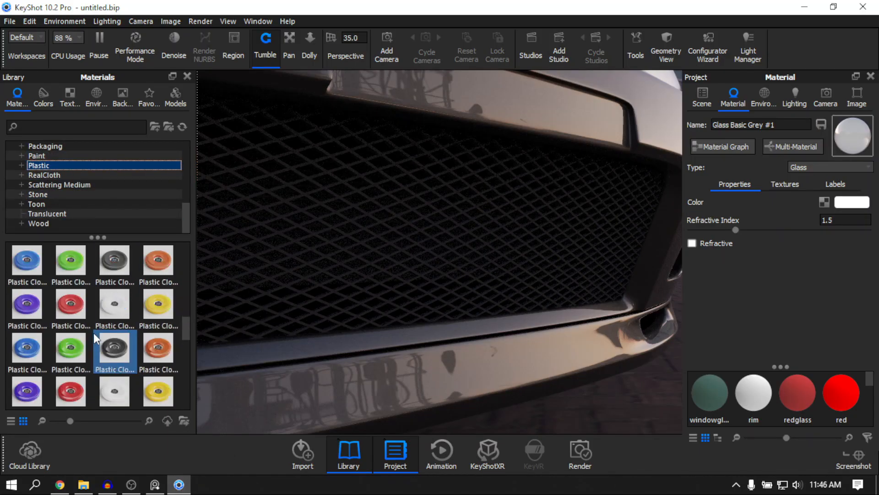
scroll(146, 301, up, 8)
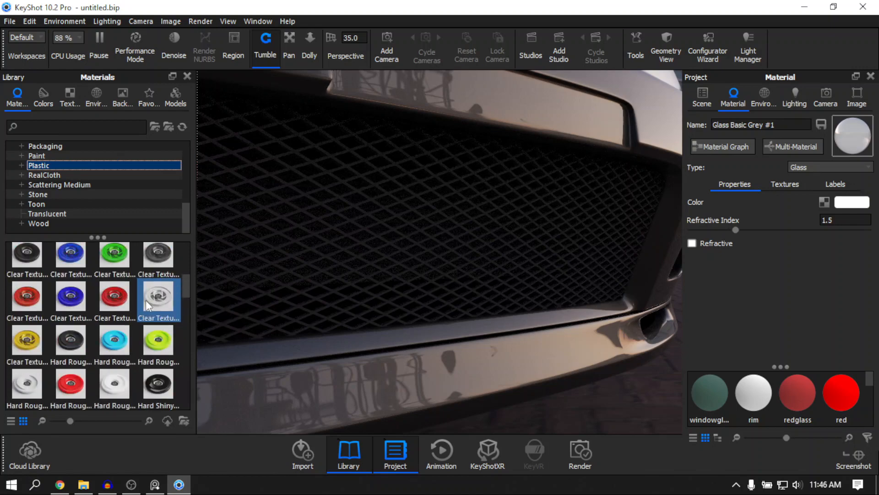
drag(152, 256, 606, 303)
Examine the front bumper's mesh grille and side vents from several distances and angles
scroll(609, 301, down, 5)
drag(458, 318, 472, 299)
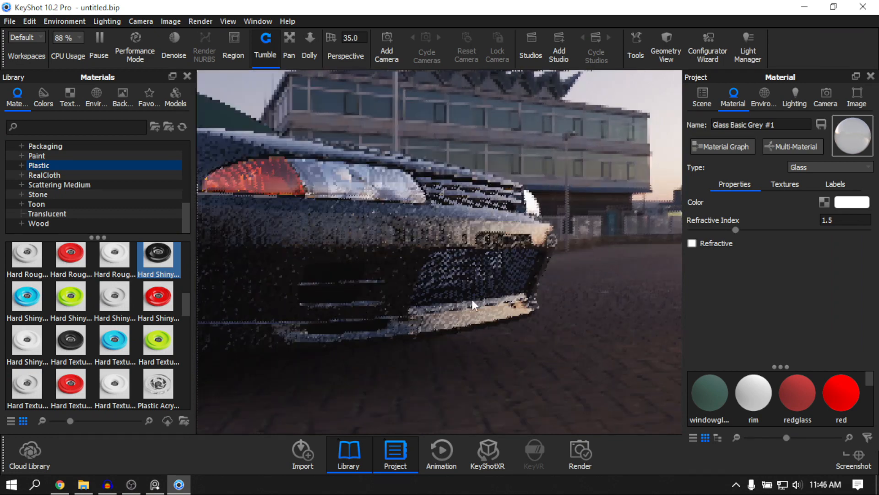
scroll(543, 285, up, 4)
scroll(543, 284, up, 2)
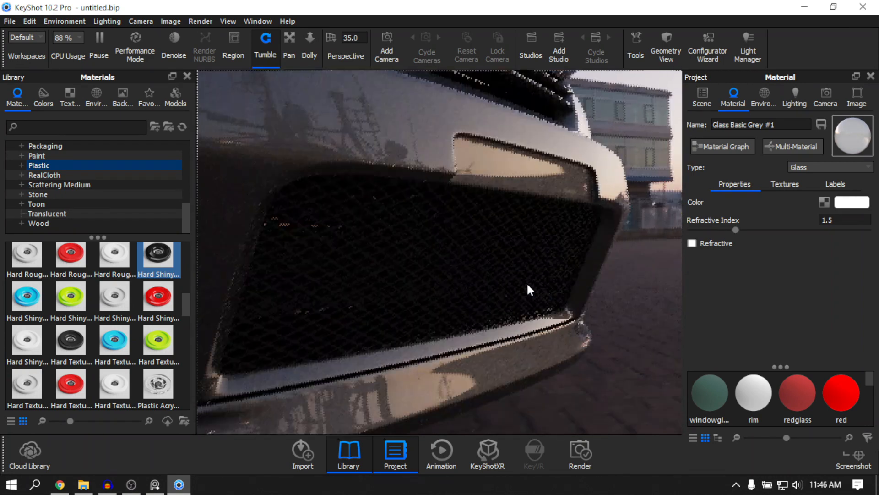
scroll(575, 281, down, 6)
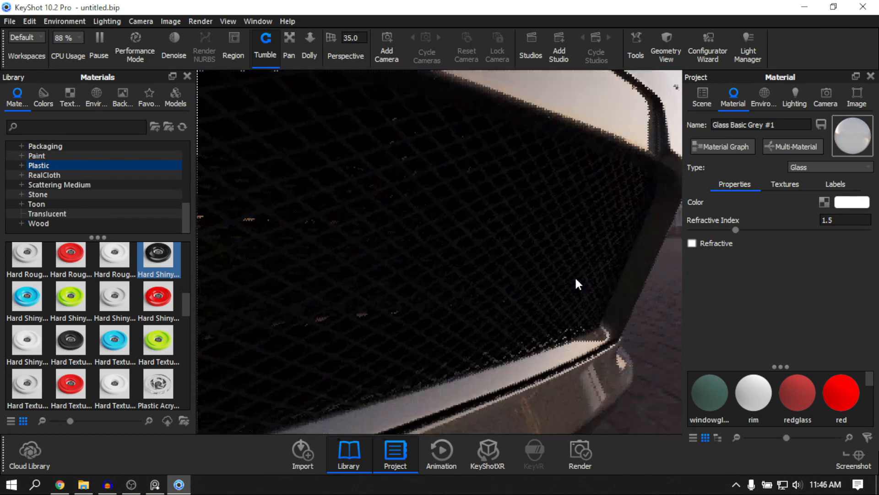
drag(575, 281, 593, 273)
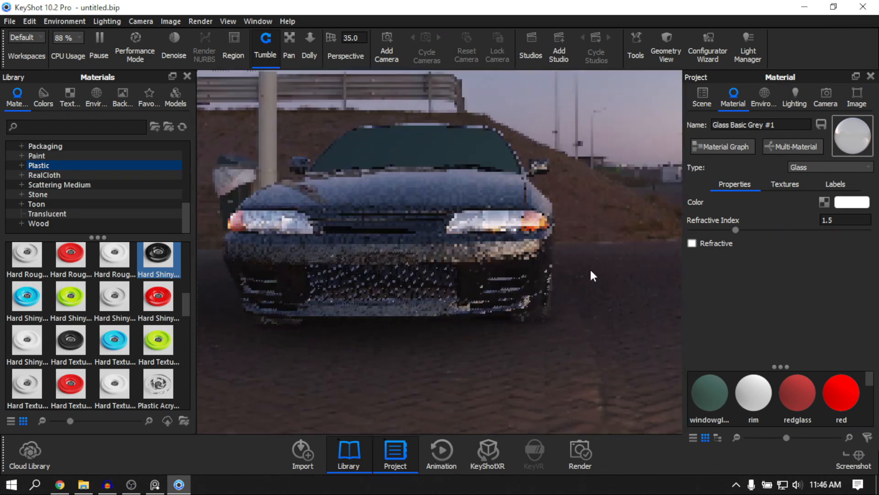
scroll(507, 277, up, 4)
middle_drag(508, 259, 537, 276)
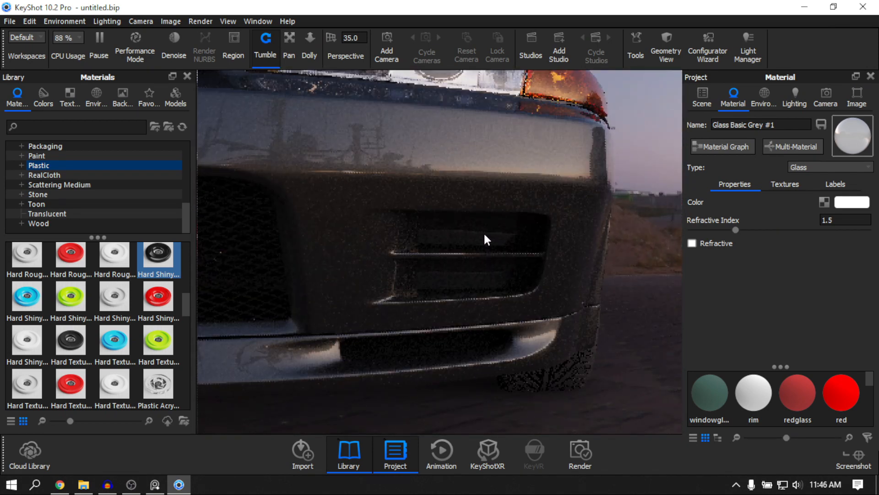
Unlink the Hard Shiny Plastic Black material of the underpanel behind the bumper's side vents from the other parts sharing it
click(694, 101)
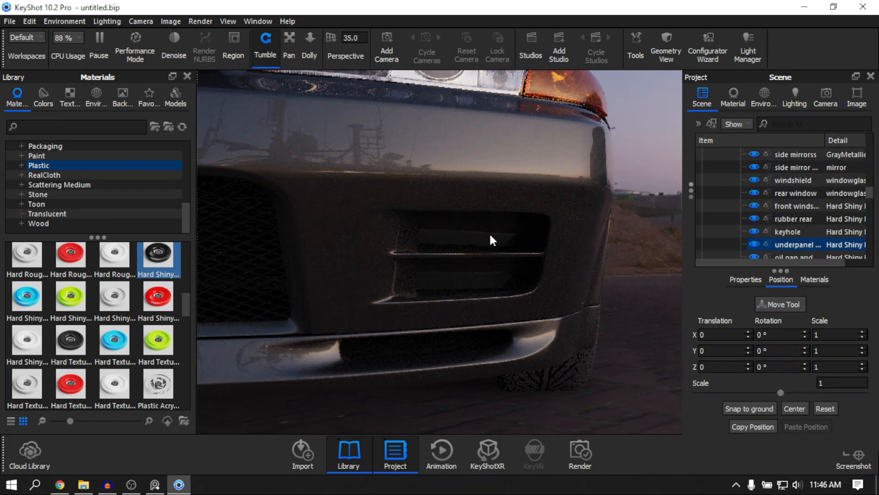
scroll(509, 304, down, 10)
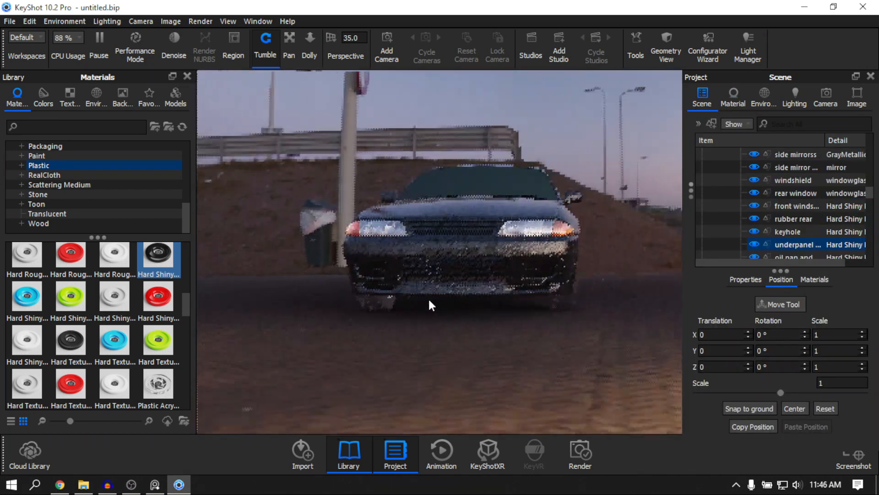
drag(428, 298, 606, 292)
scroll(606, 293, up, 10)
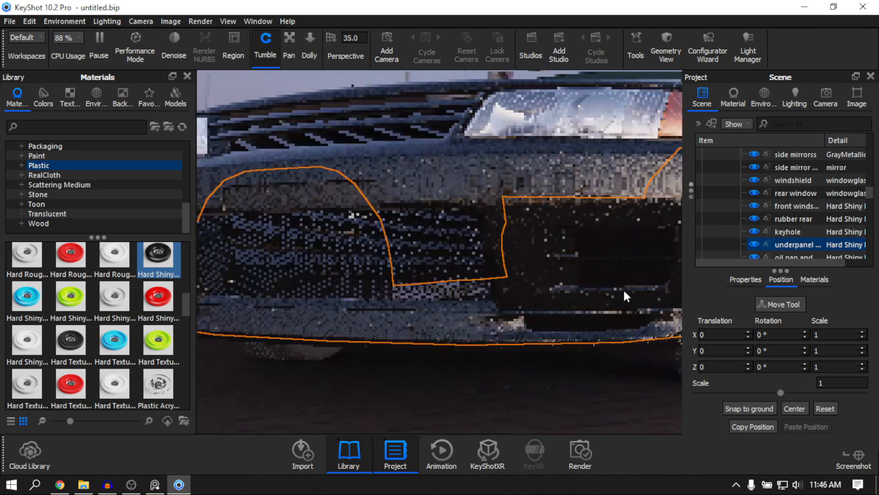
scroll(623, 295, down, 8)
scroll(555, 294, up, 10)
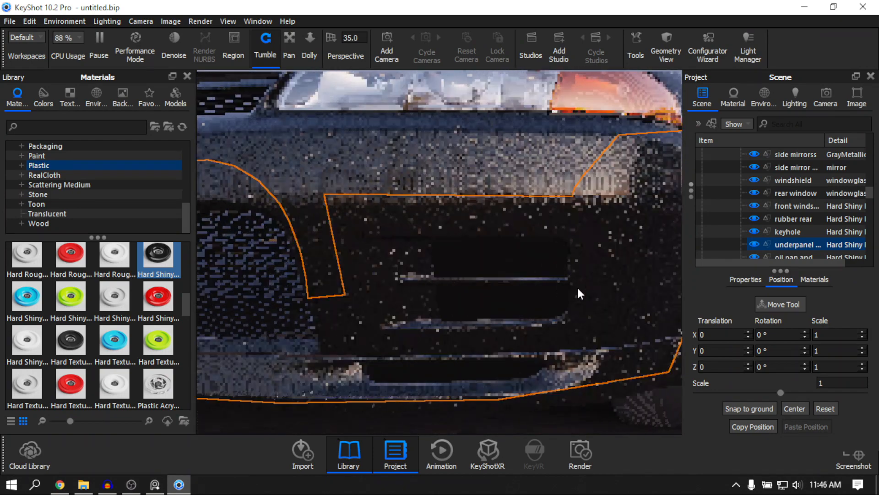
double_click(509, 257)
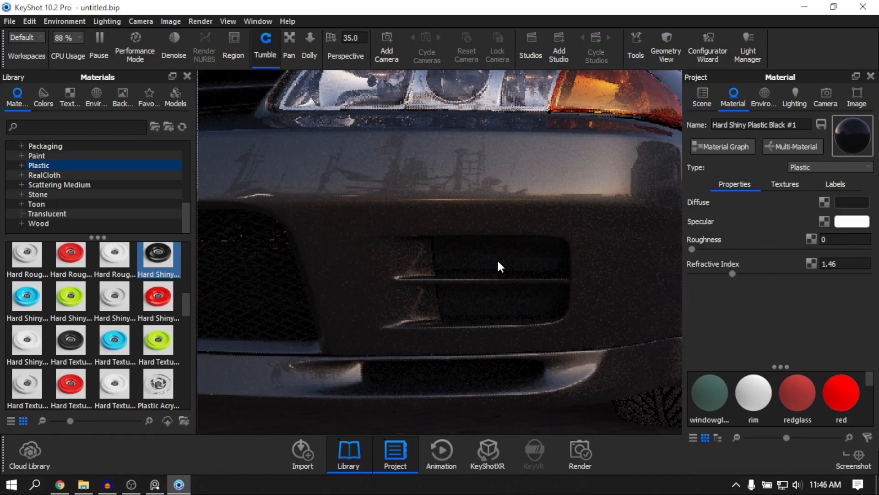
click(702, 97)
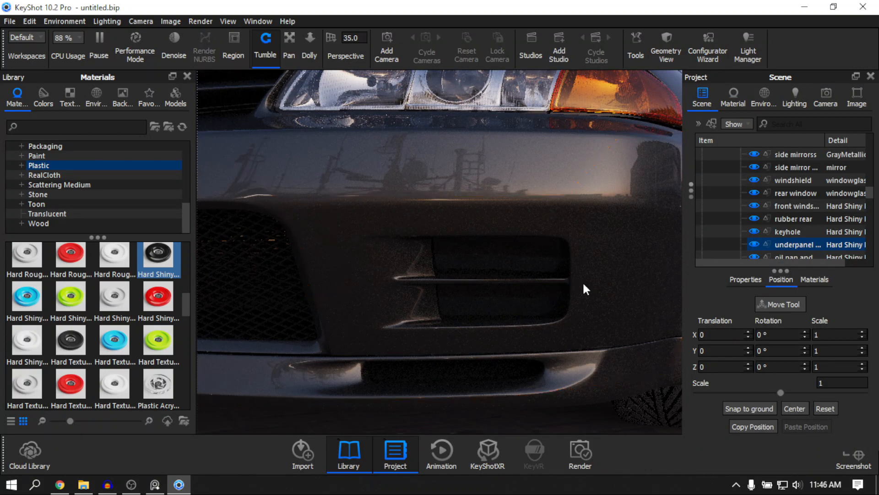
scroll(584, 282, up, 5)
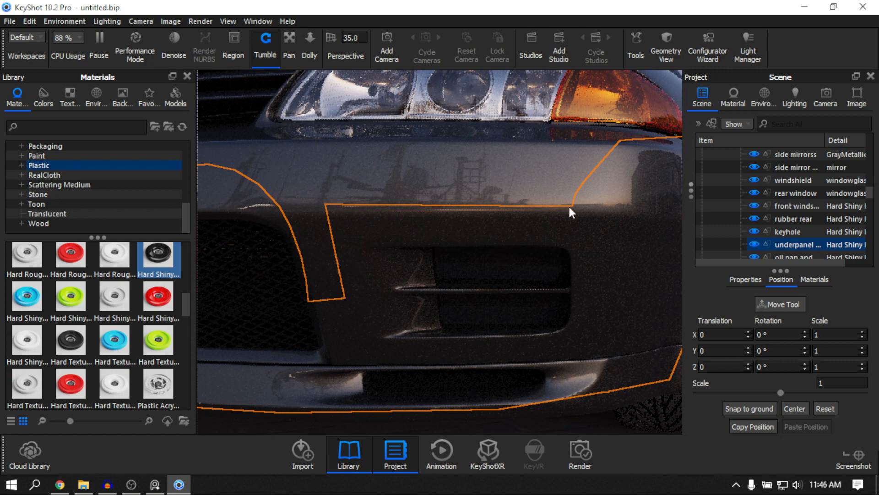
right_click(513, 266)
click(585, 65)
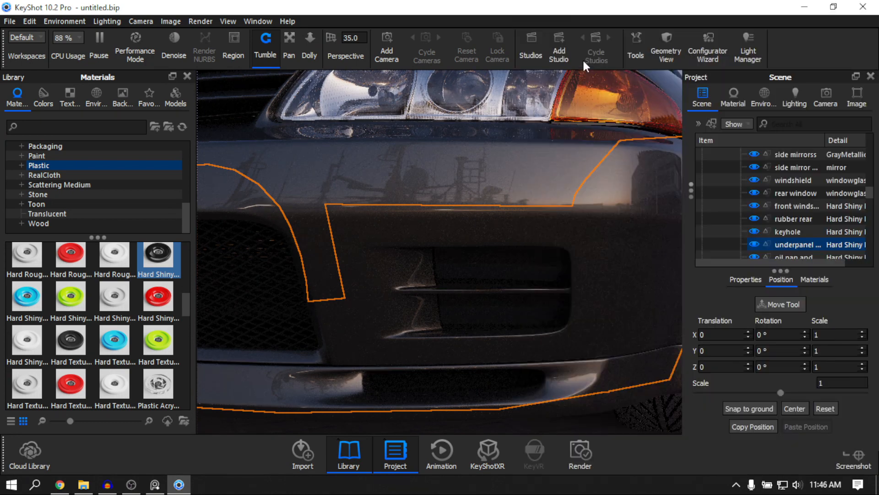
Change the underpanel's material type to Diffuse and darken its colour to a value of 5%
double_click(473, 260)
click(845, 168)
click(809, 186)
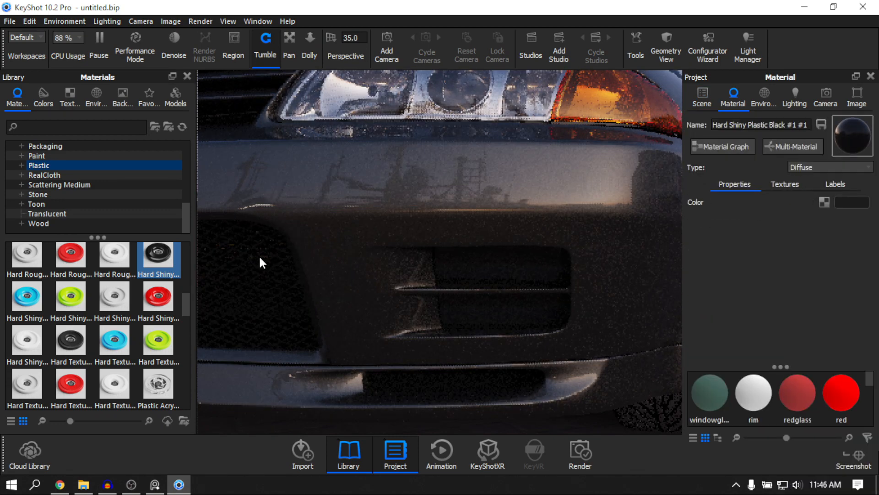
click(851, 202)
click(662, 283)
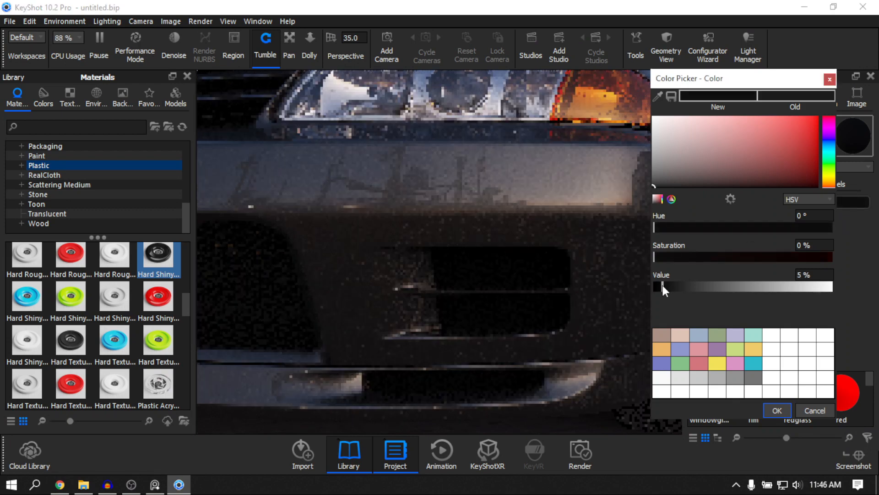
click(805, 411)
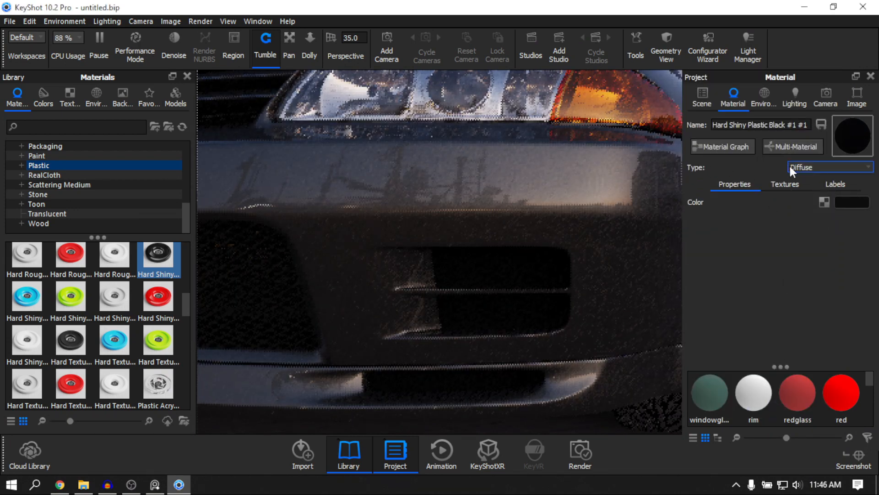
click(851, 202)
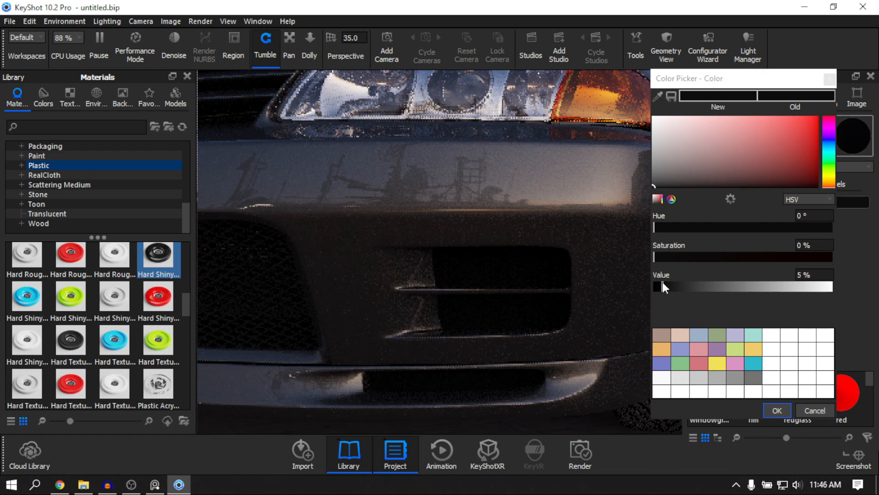
click(777, 410)
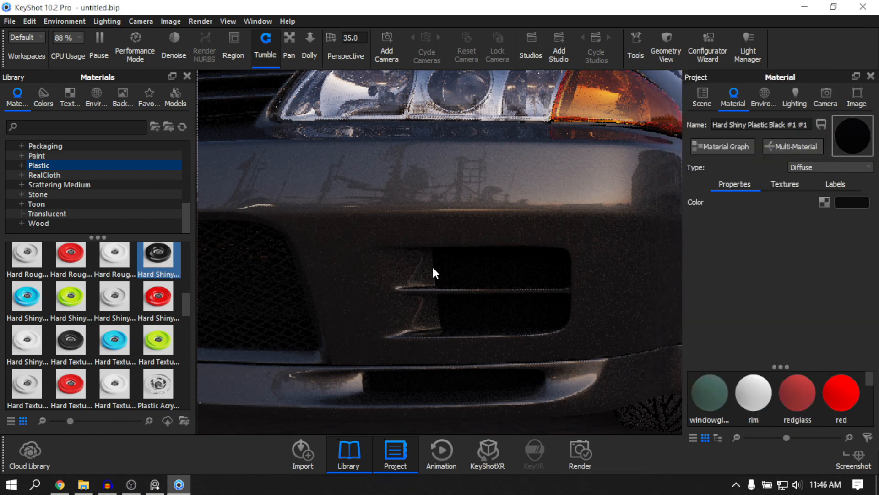
Apply the Glass Basic Grey material to the car's windshield and windows
scroll(497, 286, down, 5)
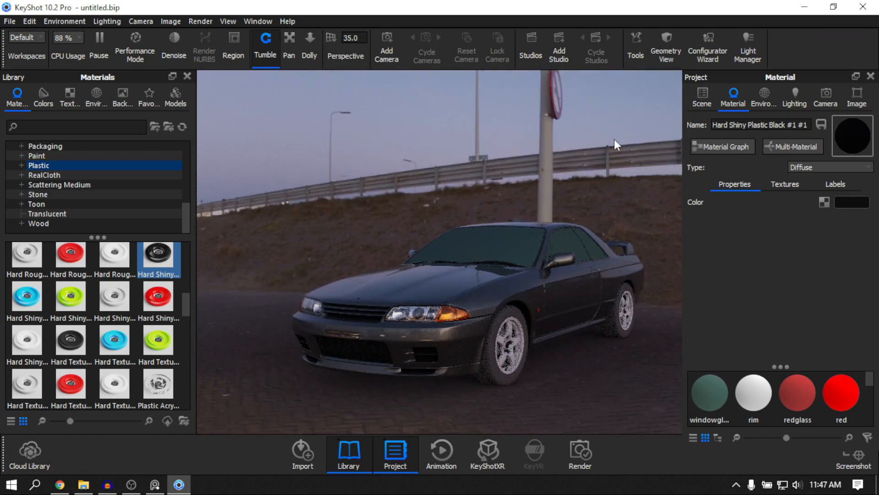
drag(584, 163, 583, 235)
scroll(512, 270, up, 3)
middle_drag(513, 270, 569, 170)
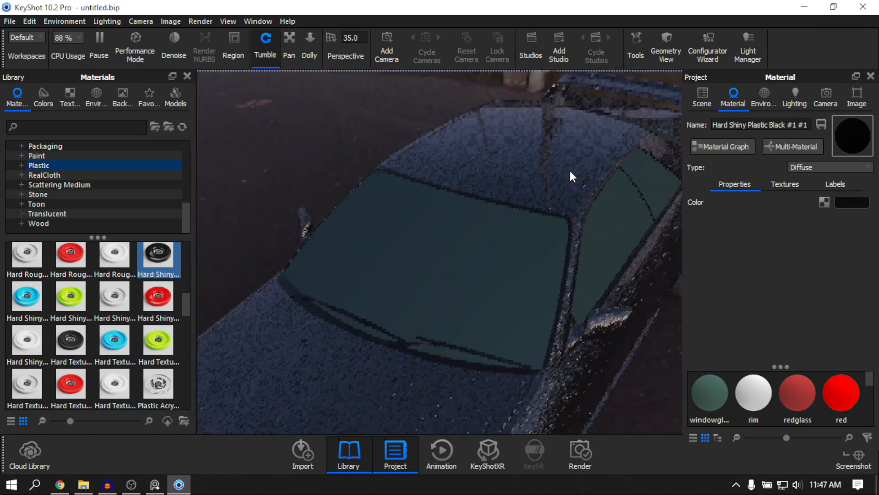
click(587, 255)
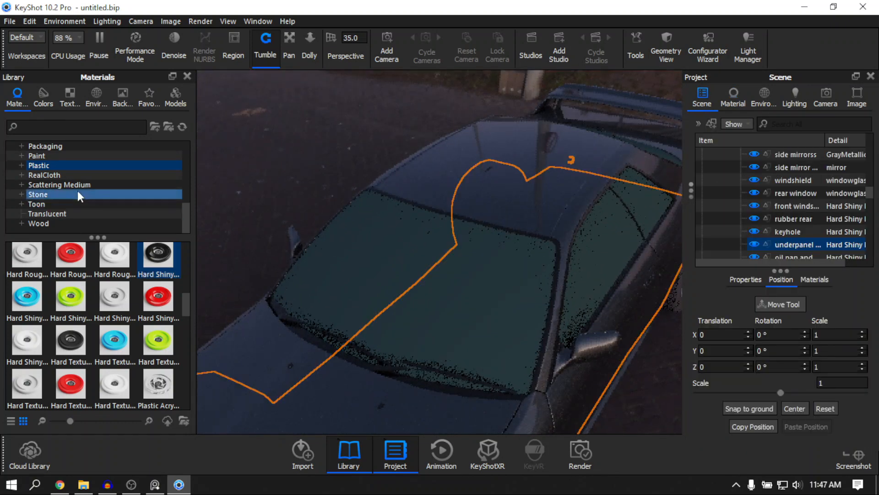
scroll(80, 196, up, 3)
click(36, 145)
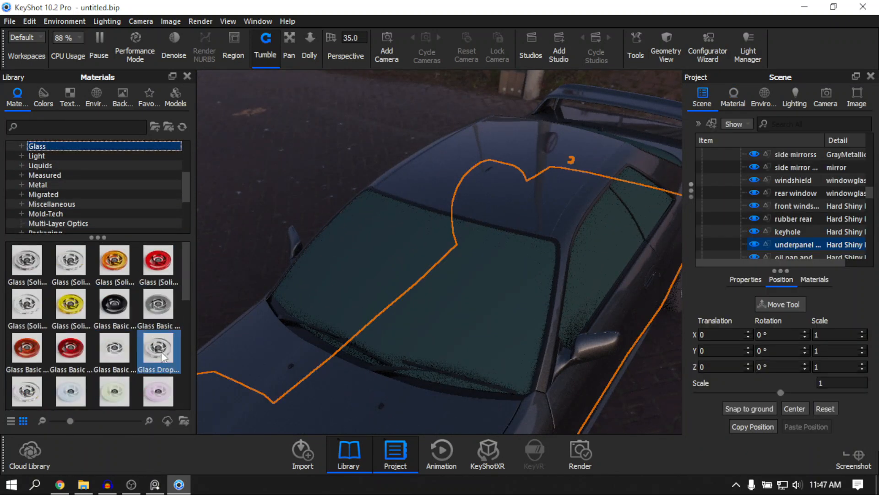
drag(161, 317, 467, 312)
click(277, 130)
Unlink the side windows' Glass Basic Grey material from the windshield and the other glass parts
scroll(491, 269, down, 5)
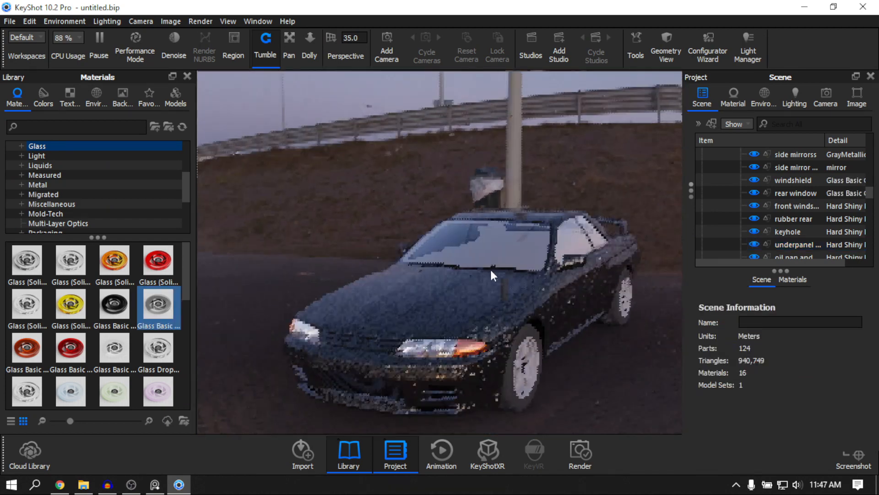
mouse_move(492, 274)
mouse_down()
mouse_move(624, 244)
mouse_move(488, 283)
mouse_move(534, 239)
mouse_move(444, 338)
mouse_move(428, 291)
mouse_move(576, 277)
mouse_move(490, 252)
mouse_move(529, 243)
mouse_move(561, 282)
mouse_move(422, 302)
mouse_move(446, 286)
mouse_move(369, 295)
mouse_move(507, 296)
mouse_move(495, 290)
mouse_up()
scroll(565, 259, up, 5)
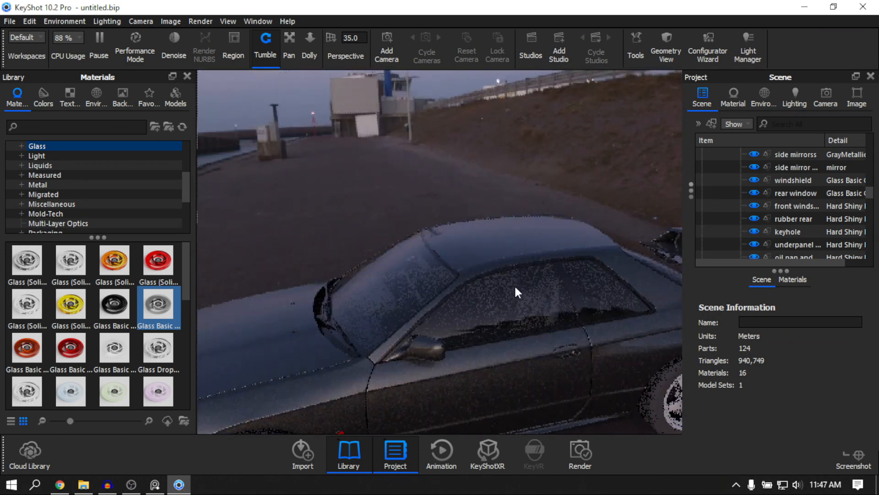
double_click(514, 285)
click(697, 94)
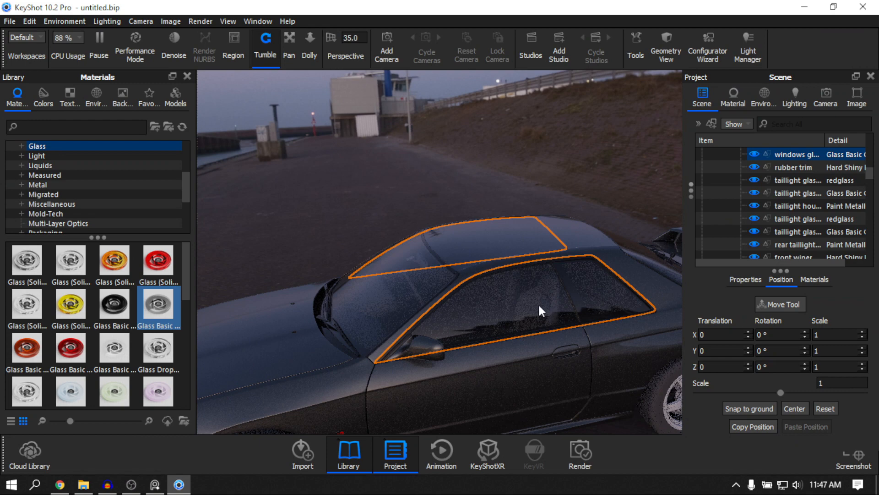
drag(541, 310, 532, 235)
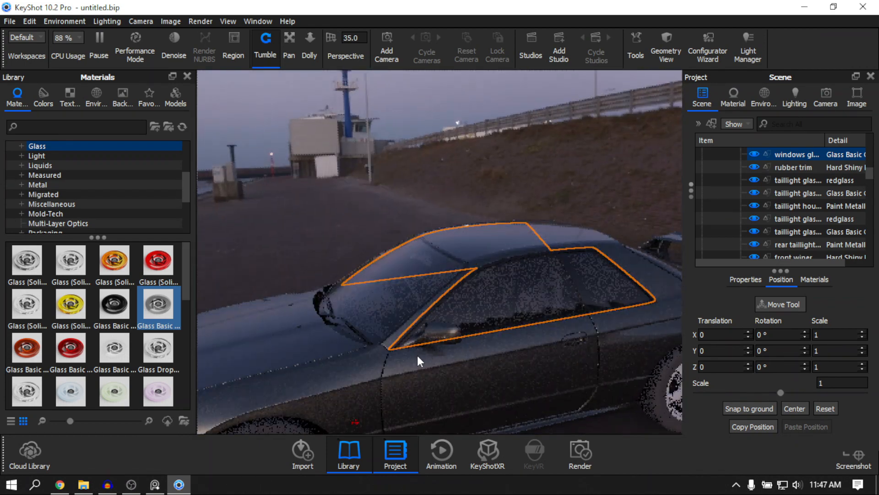
drag(569, 285, 465, 309)
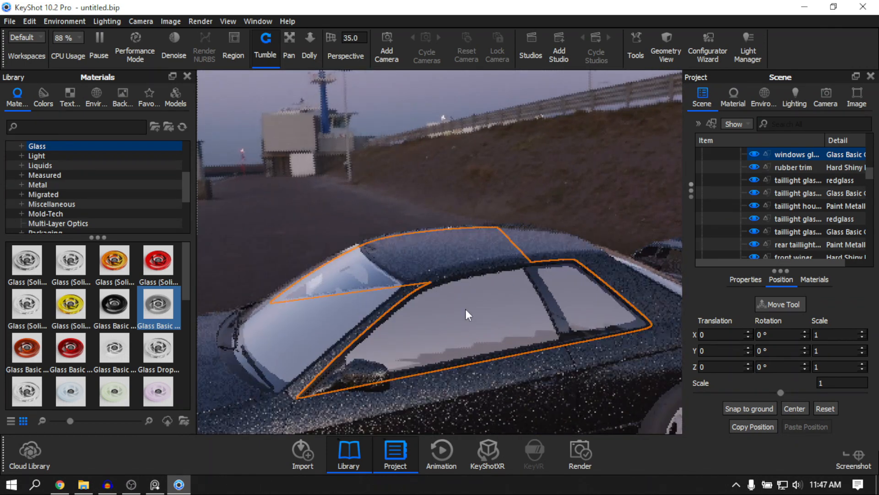
right_click(465, 307)
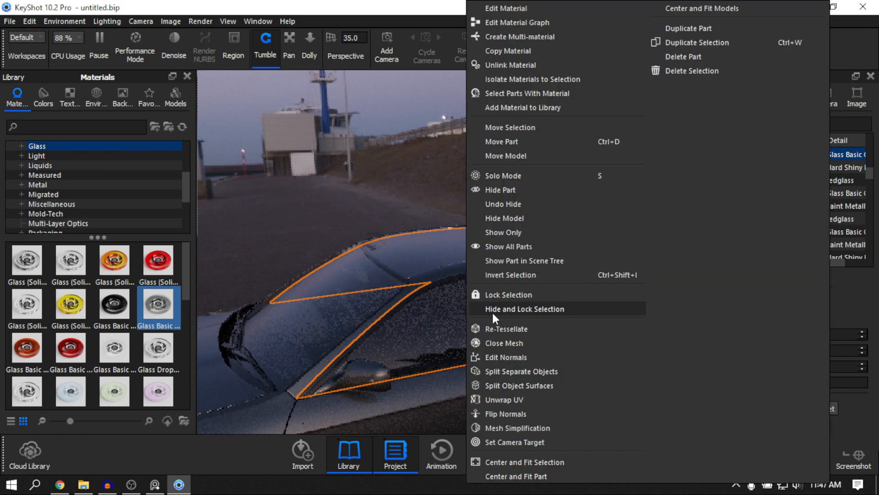
click(505, 69)
Darken the side windows' glass colour to a medium grey
double_click(461, 310)
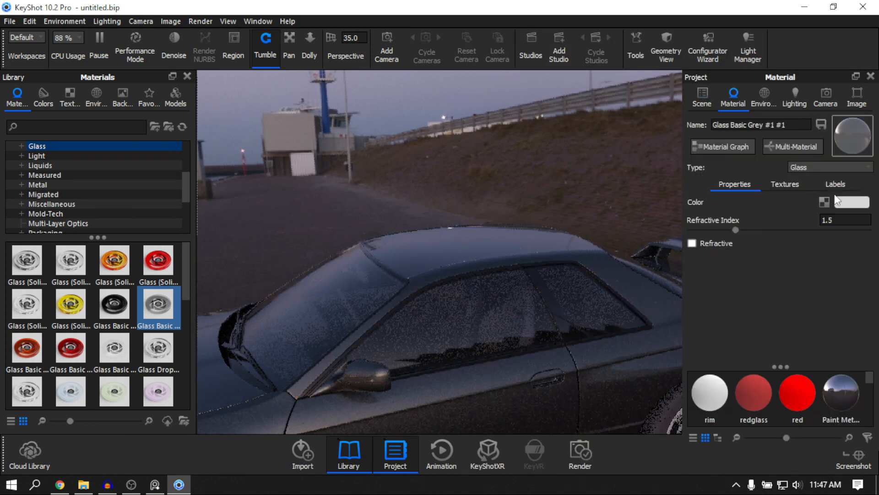
click(843, 205)
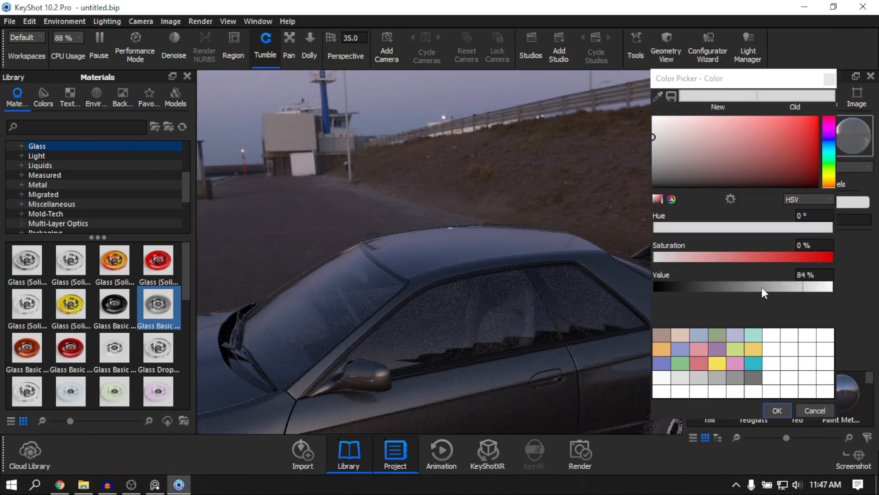
drag(761, 287, 741, 291)
click(774, 410)
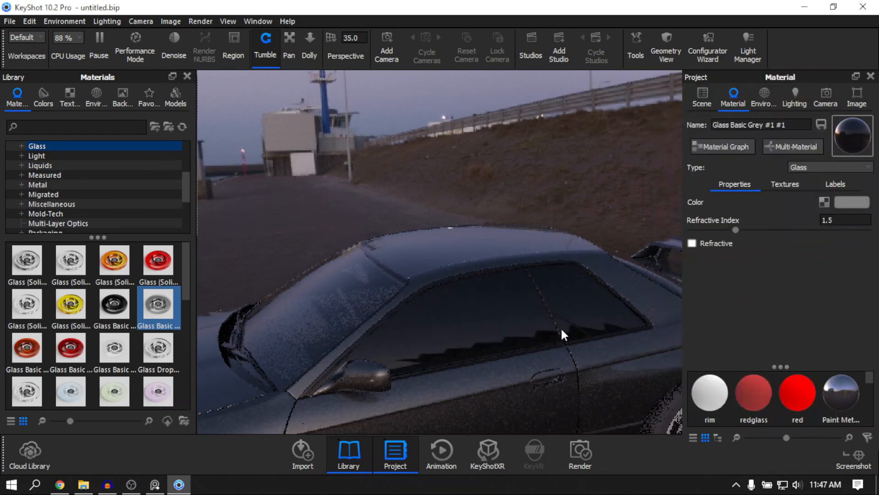
Unlink the rear window's Glass Basic Grey material from the other glass parts
scroll(559, 323, down, 5)
drag(526, 310, 456, 303)
click(702, 97)
click(396, 306)
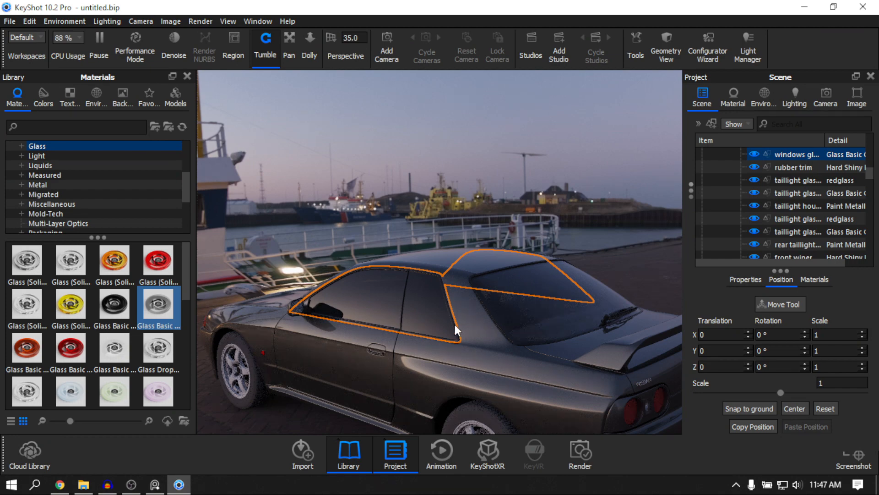
drag(454, 323, 375, 304)
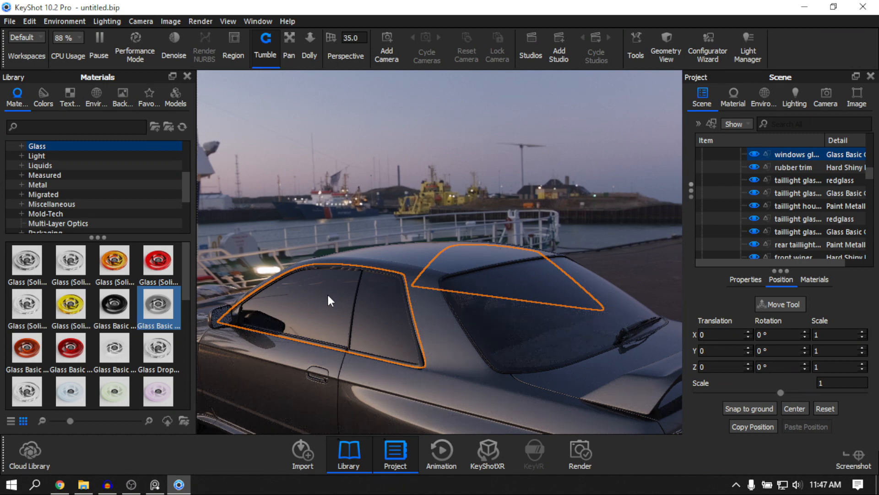
mouse_move(515, 288)
mouse_down()
mouse_move(497, 289)
mouse_move(520, 299)
mouse_up()
click(521, 300)
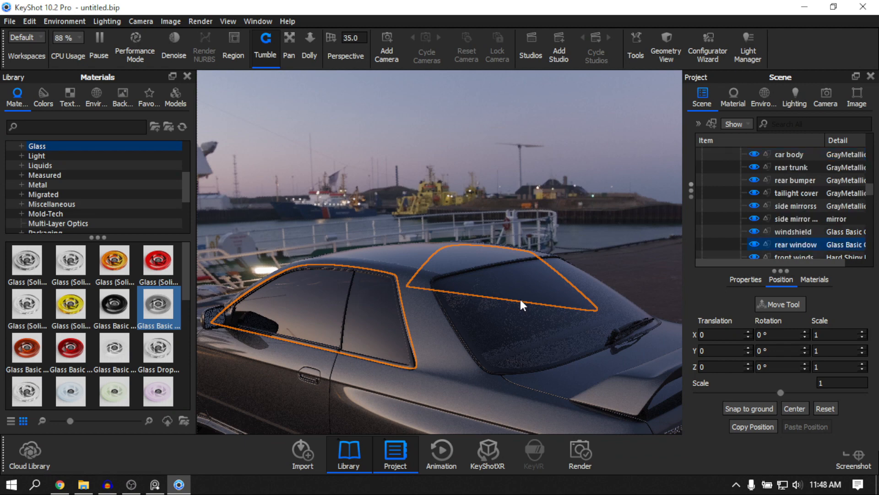
right_click(521, 300)
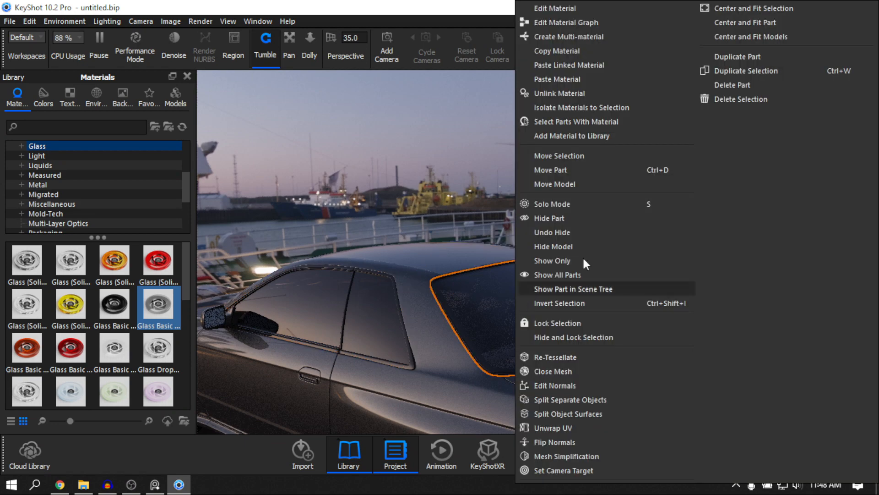
click(537, 93)
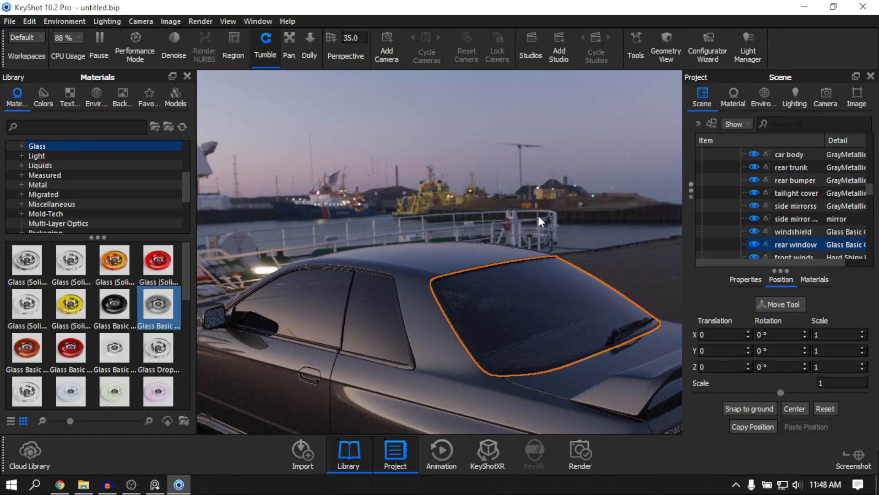
Hide the windshield to expose the car's interior
drag(537, 216, 351, 212)
click(351, 213)
drag(296, 298, 499, 262)
click(419, 328)
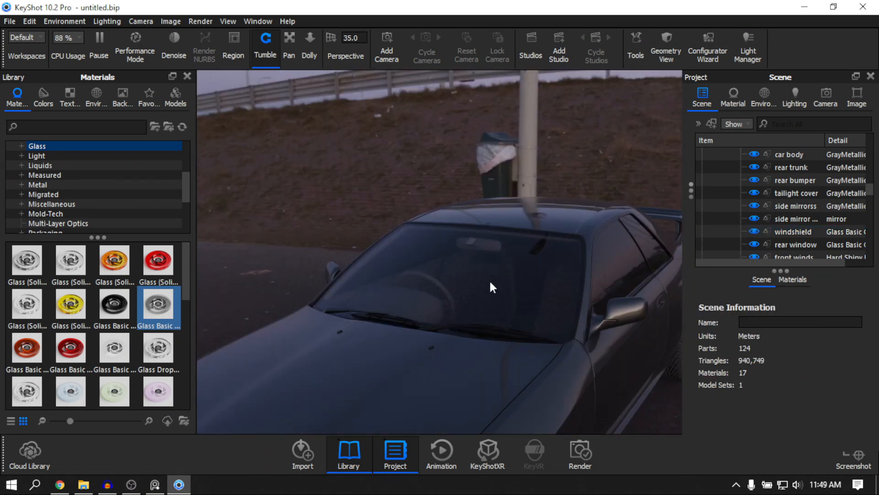
scroll(491, 274, down, 5)
drag(536, 296, 537, 283)
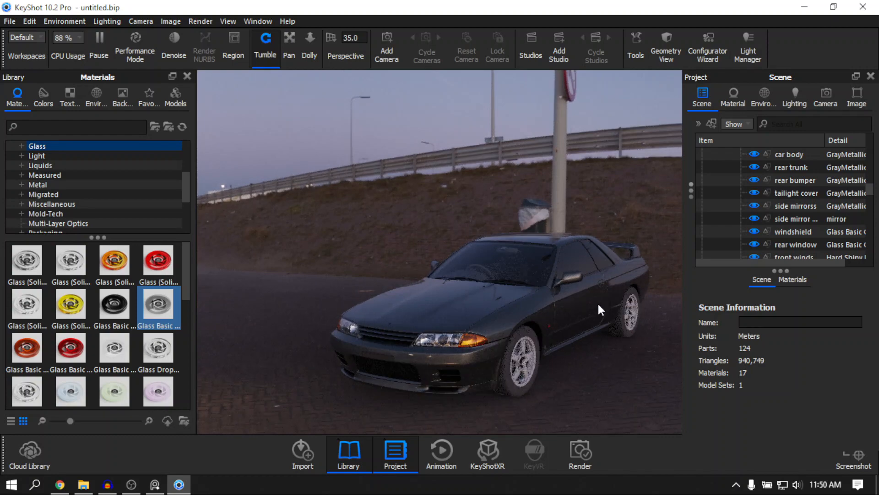
drag(598, 301, 590, 303)
scroll(516, 289, up, 6)
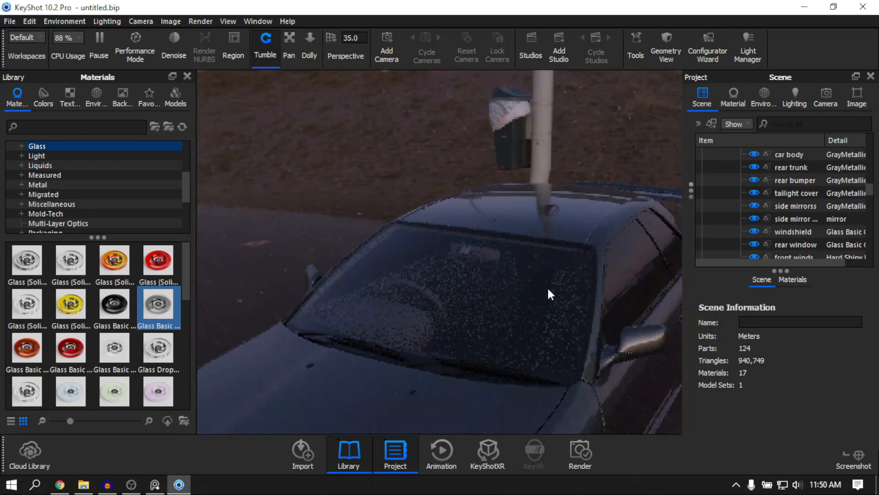
scroll(548, 287, up, 1)
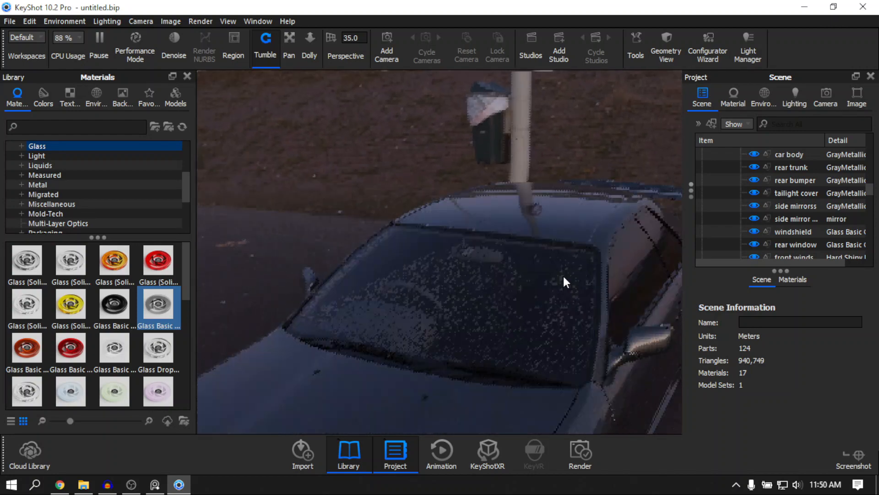
click(472, 278)
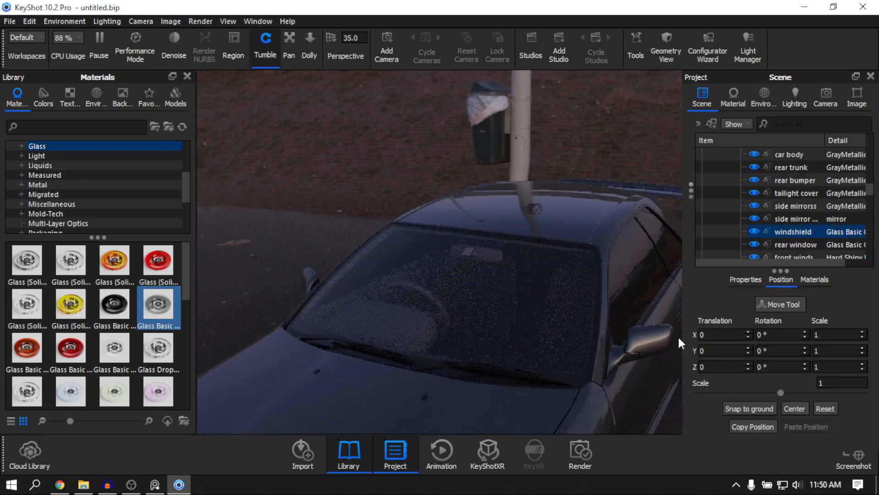
right_click(481, 312)
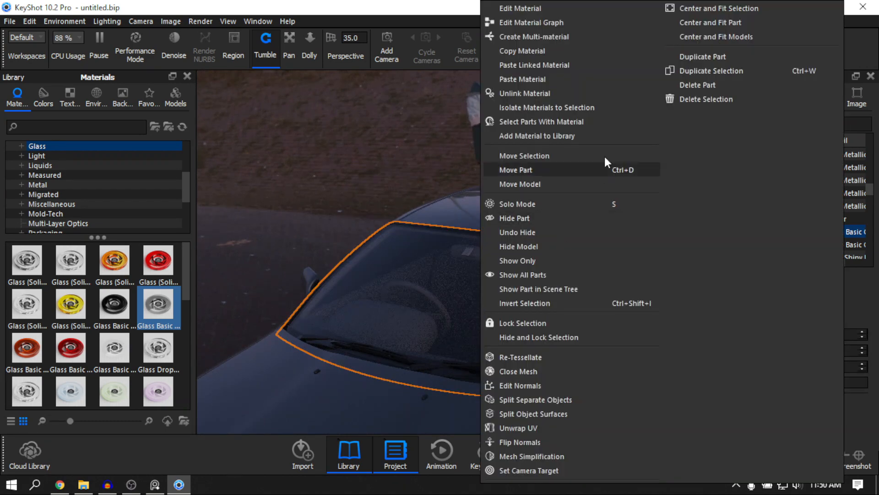
click(523, 219)
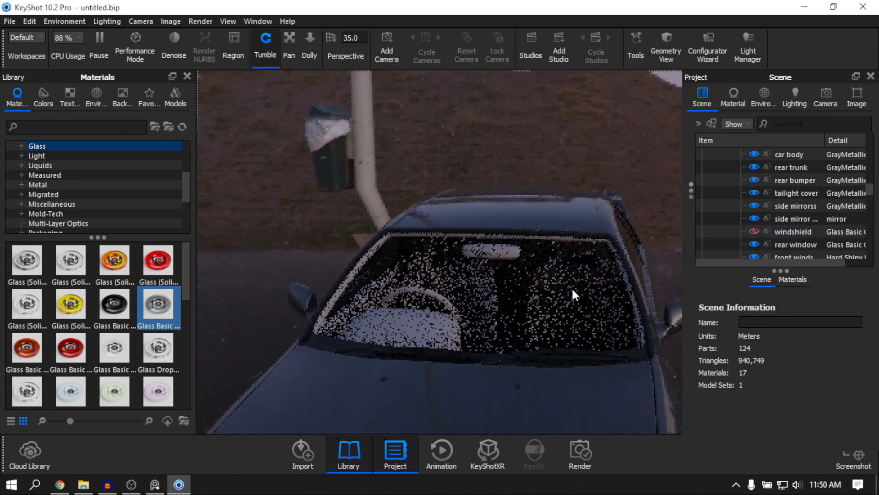
Turn on Performance Mode to view the car's interior through the open windshield
drag(560, 287, 499, 281)
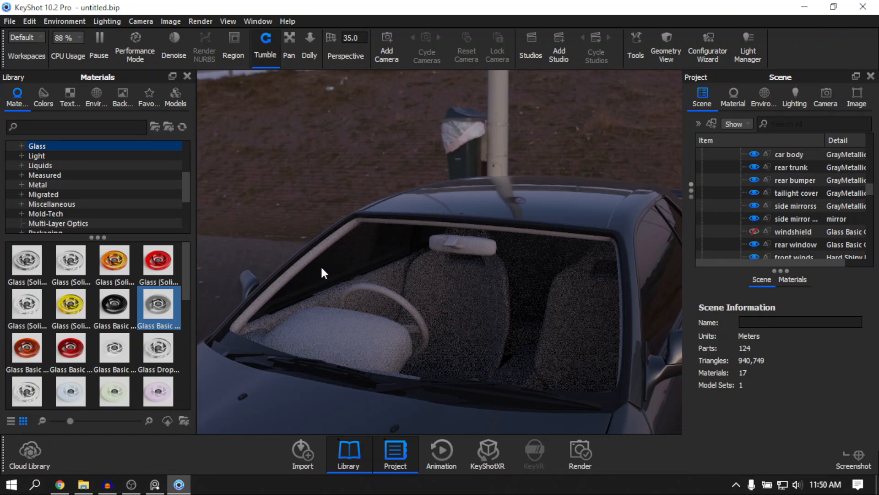
click(136, 39)
scroll(468, 321, down, 5)
drag(475, 323, 428, 280)
mouse_move(554, 270)
mouse_down()
mouse_move(587, 262)
mouse_move(575, 349)
mouse_move(448, 252)
mouse_move(469, 296)
mouse_move(553, 285)
mouse_up()
scroll(554, 285, up, 10)
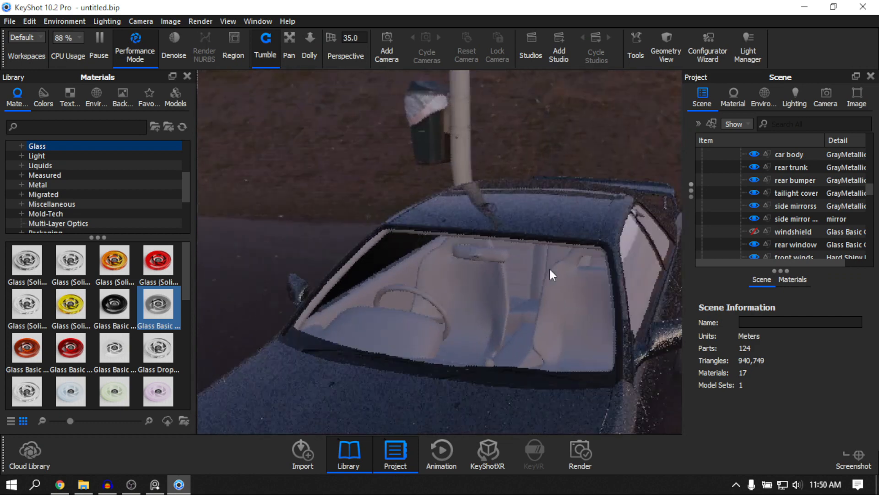
Apply the black Cloth Weave material from the Cloth and Leather library to the car's interior
drag(498, 243, 97, 198)
scroll(97, 194, up, 3)
click(59, 185)
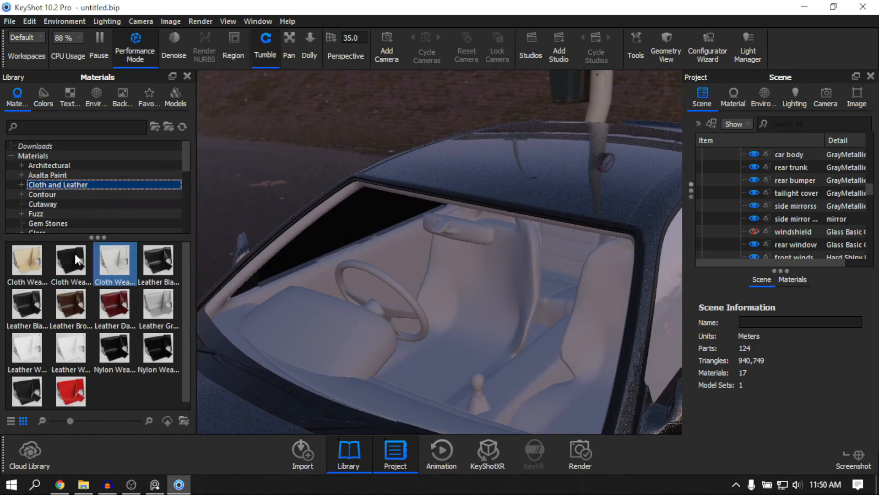
drag(67, 266, 490, 280)
drag(563, 303, 504, 260)
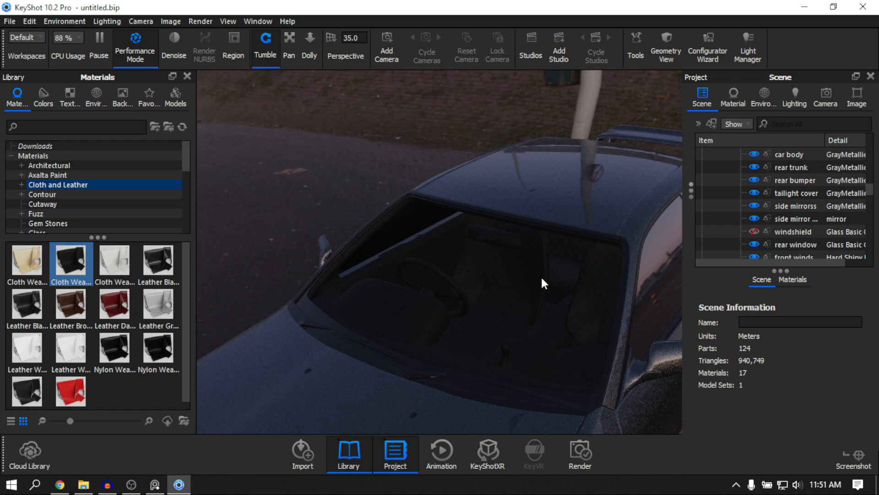
Show all hidden parts of the car again and turn Performance Mode off
drag(541, 279, 422, 257)
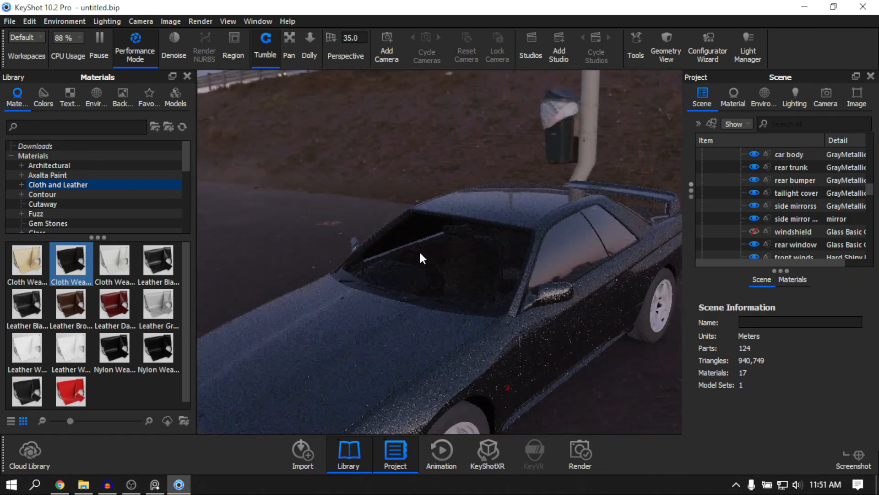
right_click(329, 221)
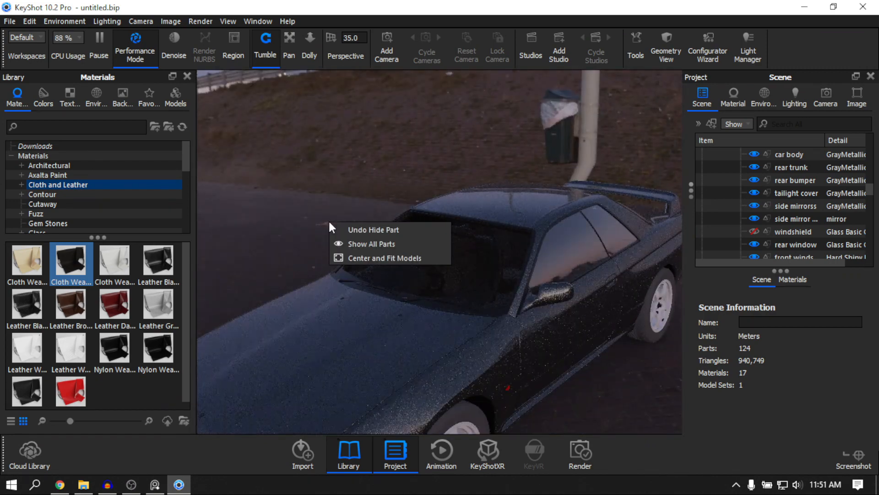
click(395, 245)
drag(534, 320, 143, 106)
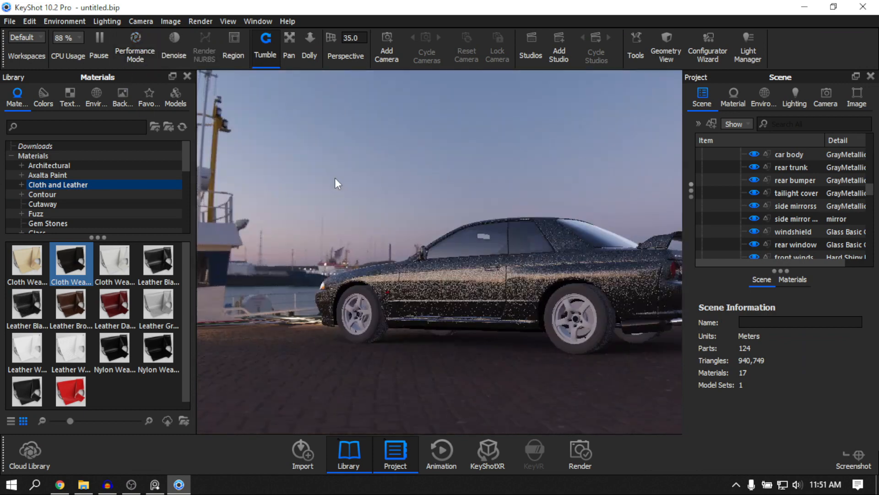
Apply the red solid glass material from the Glass library to the round taillight lenses
drag(334, 178, 490, 205)
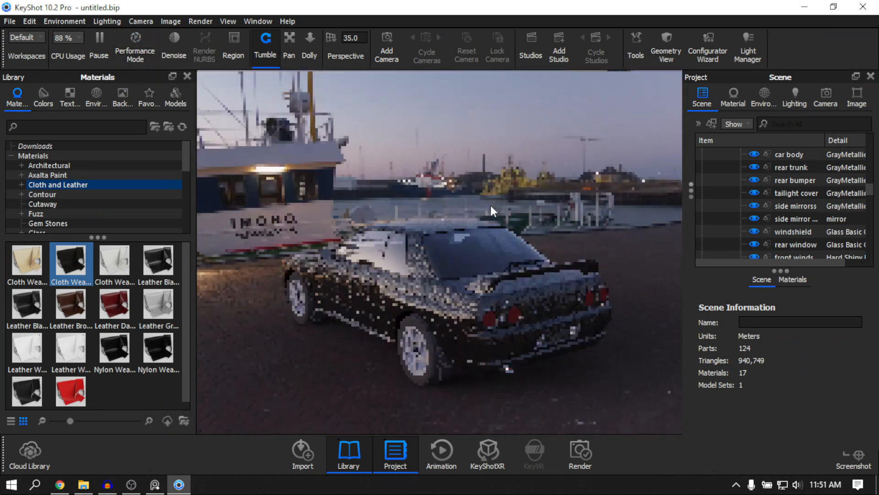
scroll(499, 228, up, 6)
scroll(565, 241, up, 3)
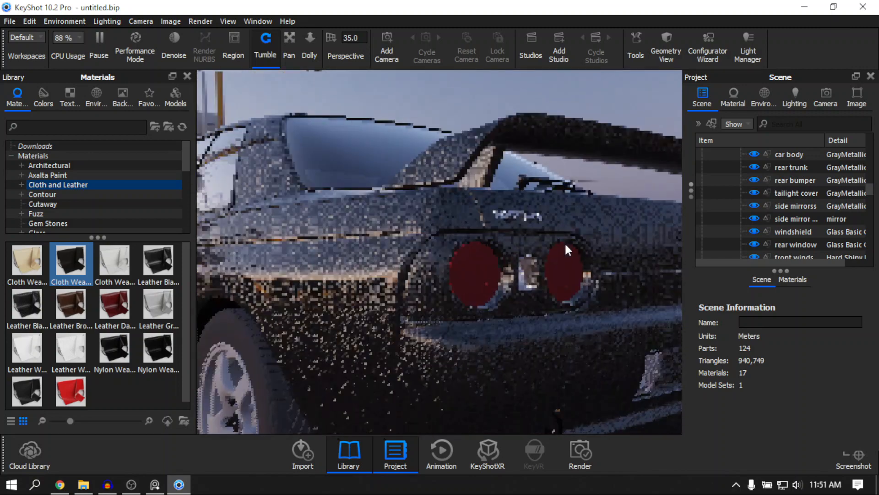
drag(565, 242, 438, 229)
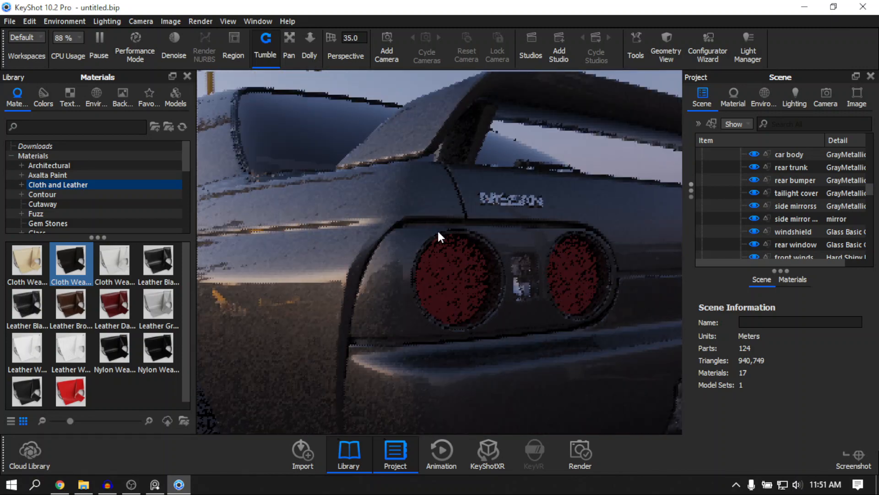
scroll(37, 186, down, 2)
click(40, 174)
drag(158, 261, 460, 265)
Hide the outer round taillight's red glass lens to inspect the housing behind it
scroll(461, 268, down, 5)
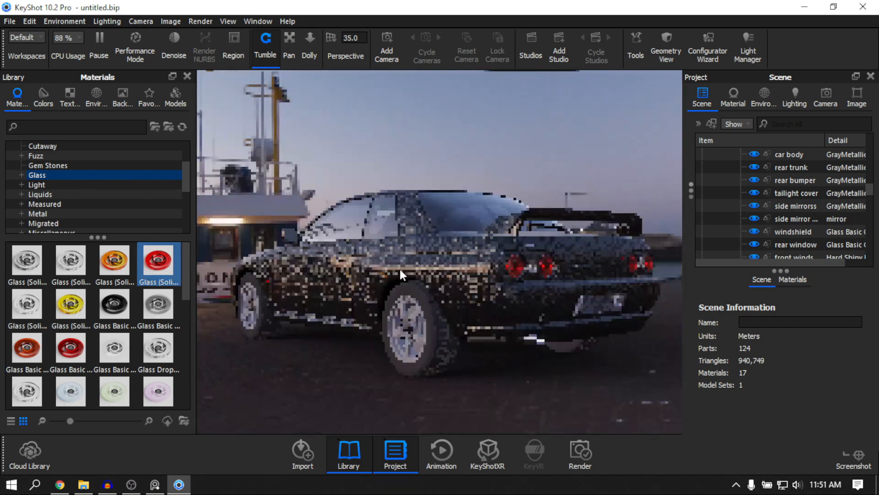
scroll(412, 270, up, 5)
scroll(416, 258, up, 3)
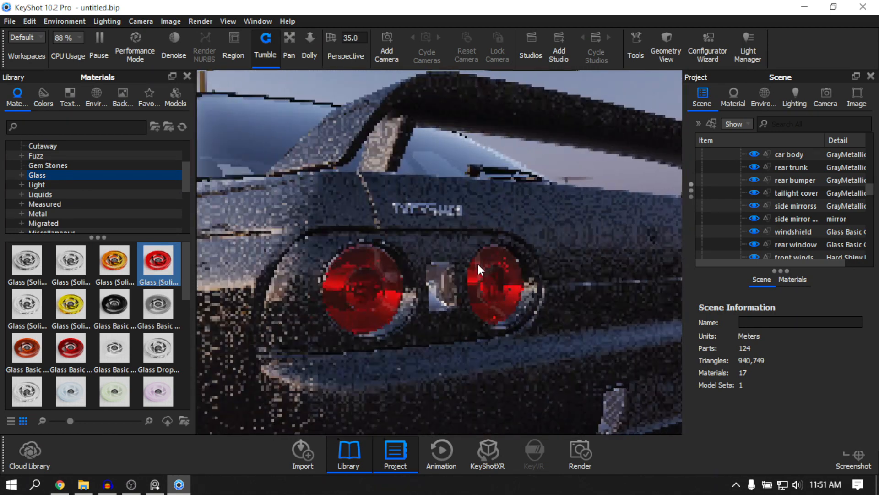
drag(478, 263, 486, 258)
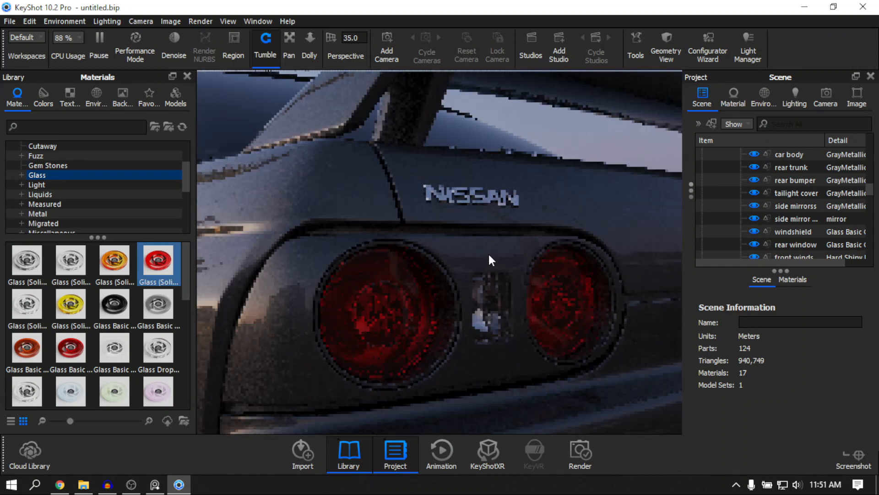
scroll(489, 255, up, 2)
right_click(394, 266)
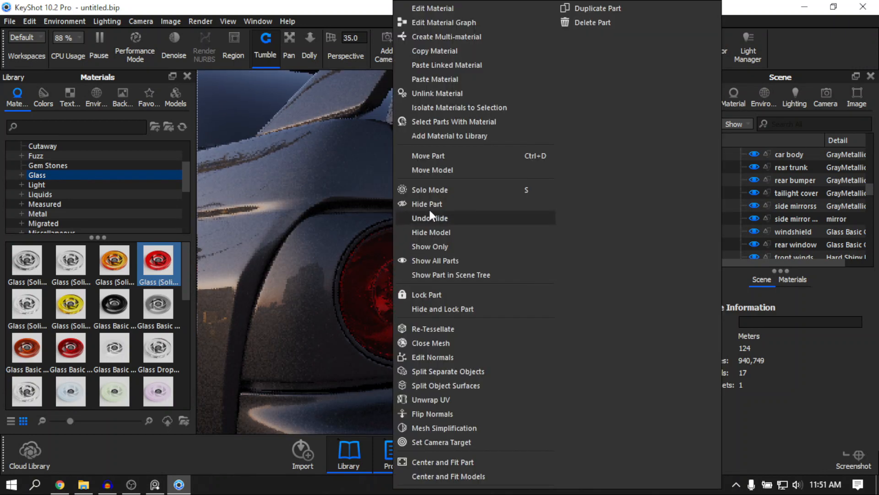
key(Escape)
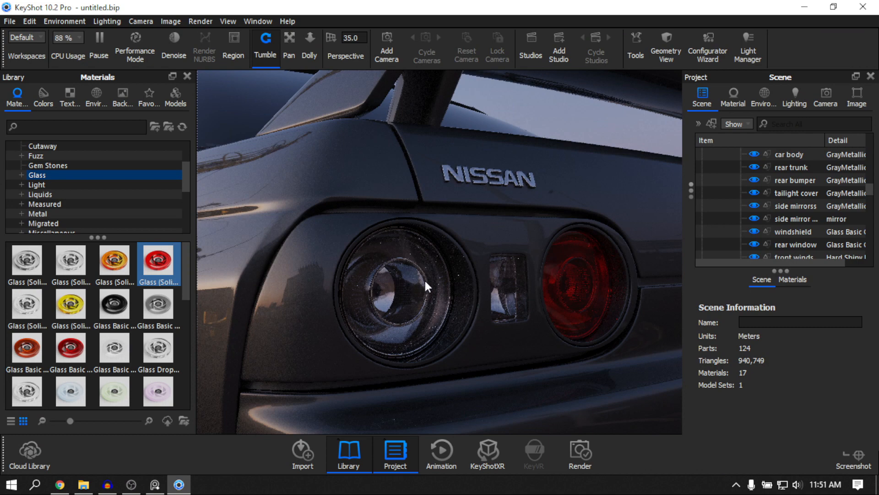
Bring back the hidden red glass lens of the outer taillight
right_click(388, 290)
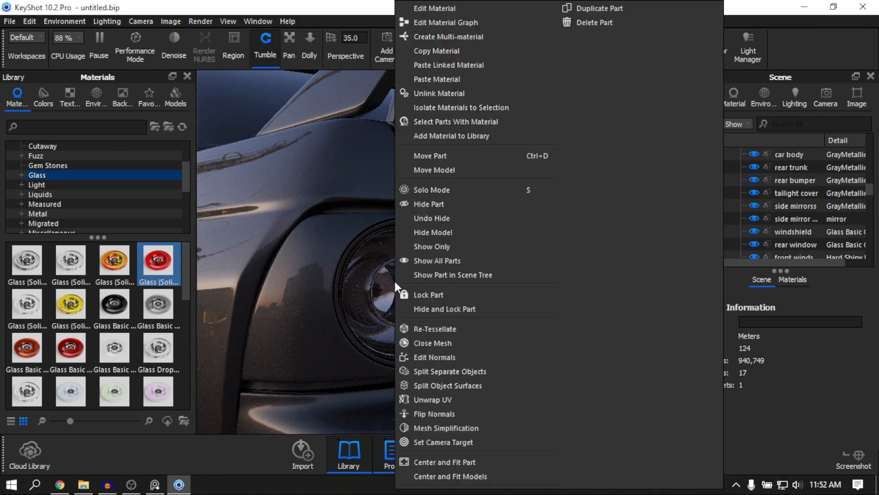
click(435, 265)
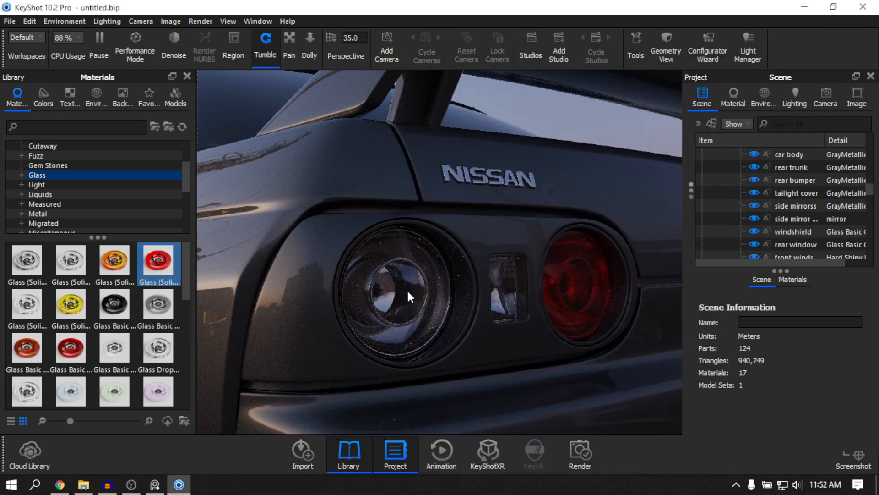
shift+right_click(446, 291)
scroll(406, 290, down, 5)
Switch to the reference photo board, examine the red taillights and the small rectangular light between them, and return to KeyShot
click(163, 482)
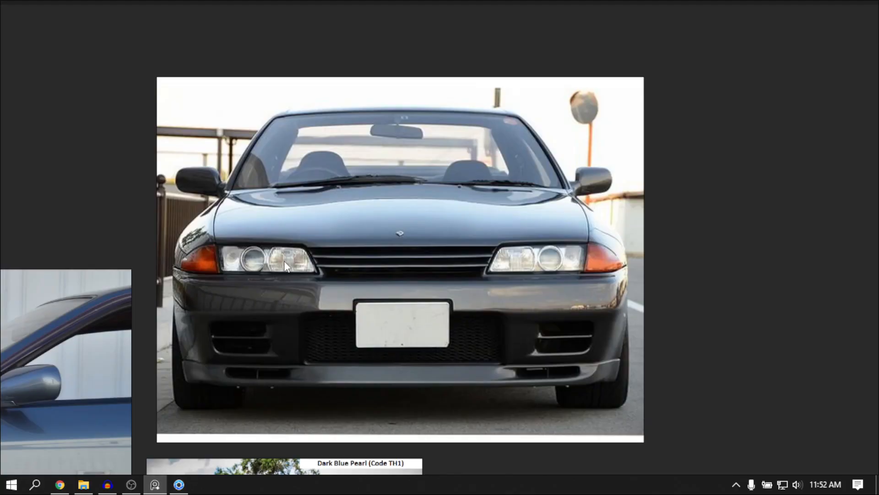
scroll(704, 219, down, 5)
middle_drag(500, 260, 618, 225)
middle_drag(172, 325, 542, 197)
scroll(270, 196, up, 4)
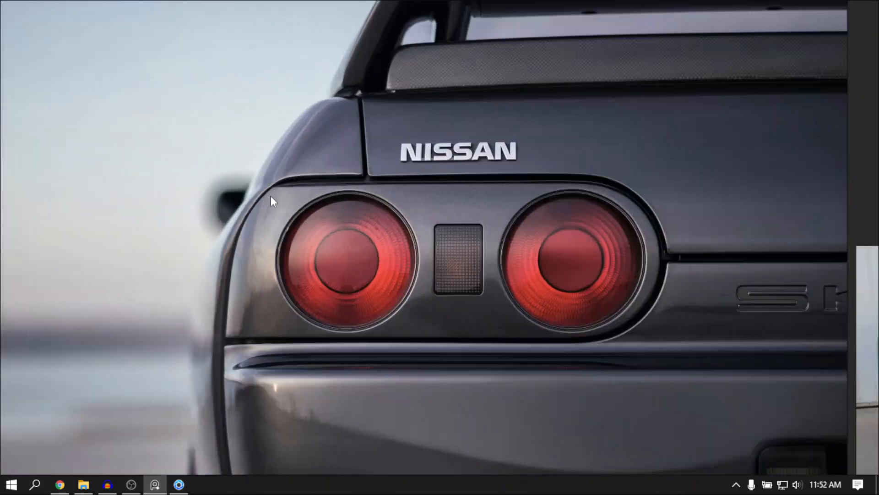
scroll(394, 298, up, 2)
scroll(436, 403, down, 3)
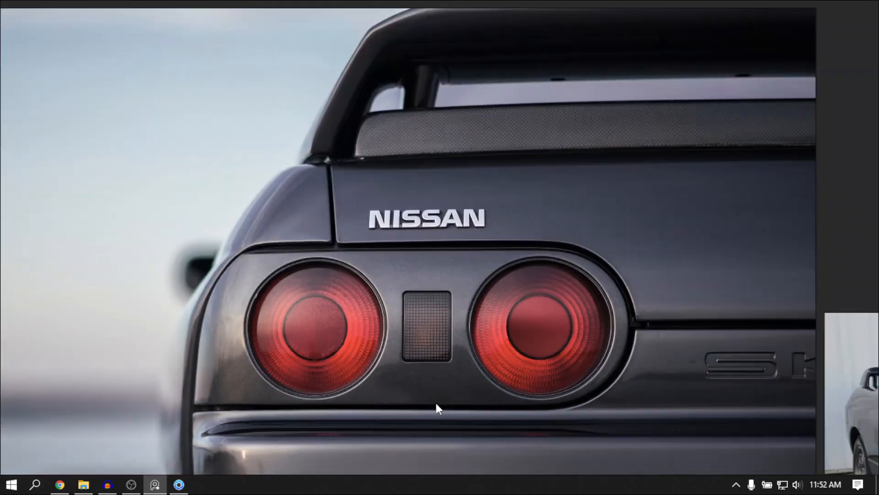
middle_drag(436, 403, 447, 229)
scroll(447, 230, up, 5)
middle_drag(507, 374, 496, 353)
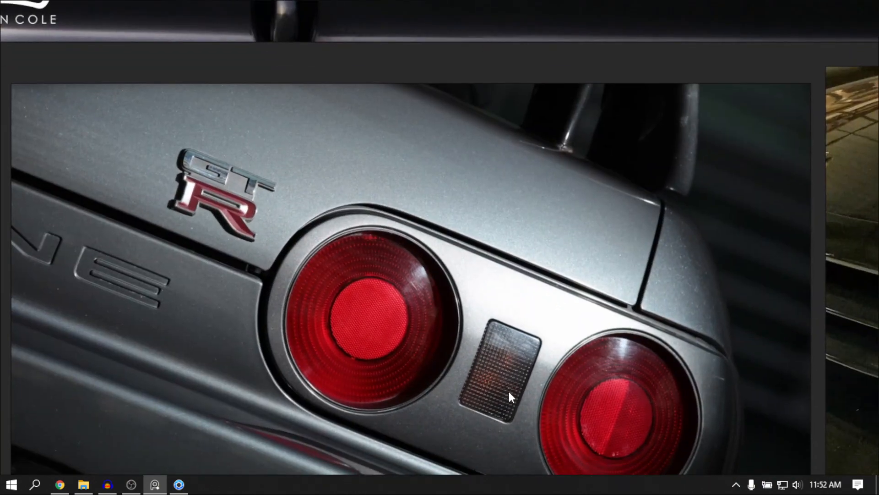
scroll(509, 393, up, 3)
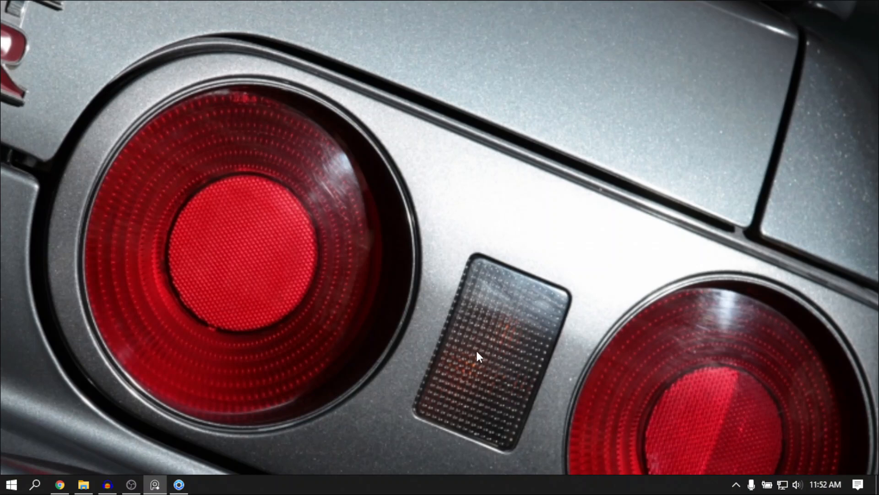
click(179, 484)
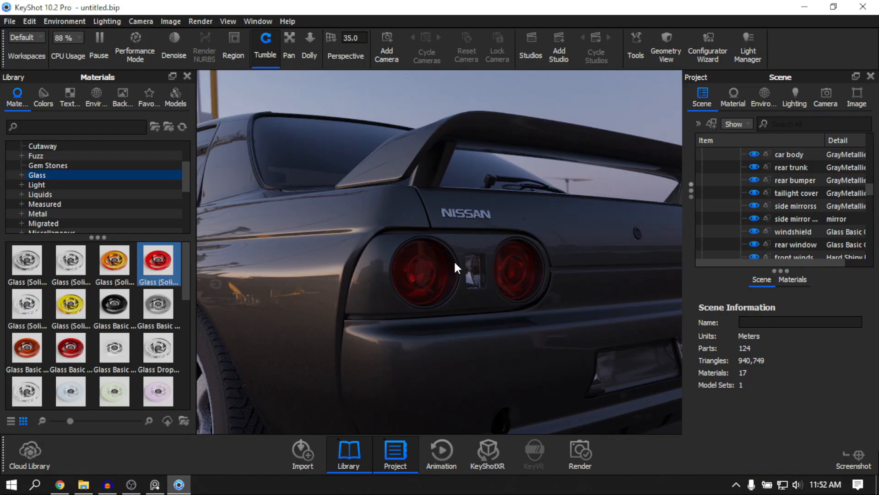
Hide the two glass covers of the small rectangular light between the round taillights
scroll(455, 260, up, 5)
click(399, 289)
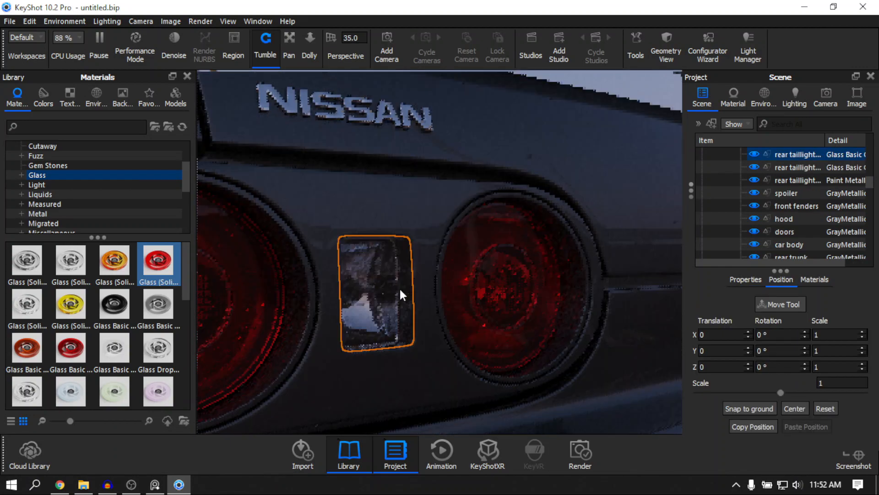
right_click(400, 289)
click(435, 218)
click(385, 278)
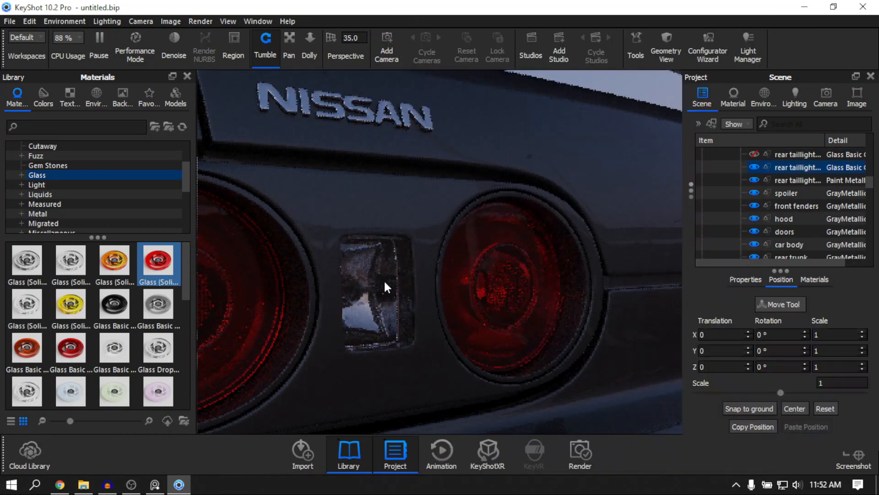
right_click(384, 279)
click(416, 214)
scroll(421, 270, up, 3)
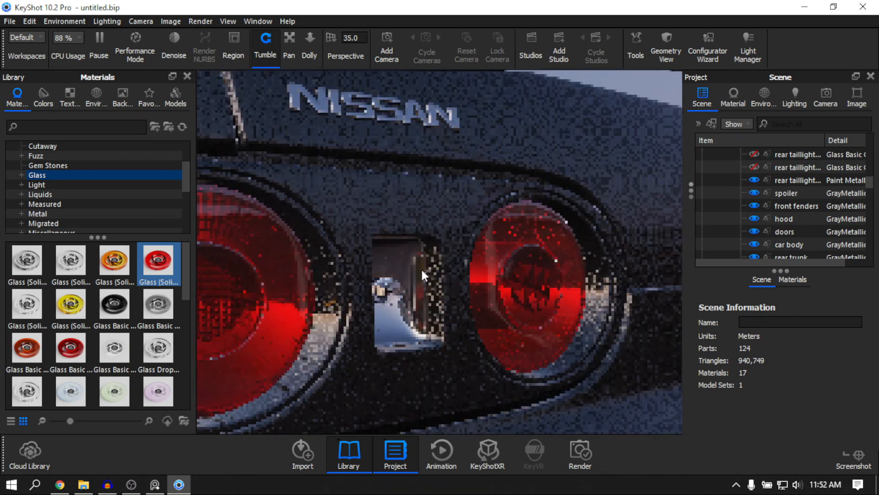
Unlink the glass material of the round bulb inside the rectangular light and open it for editing
click(442, 269)
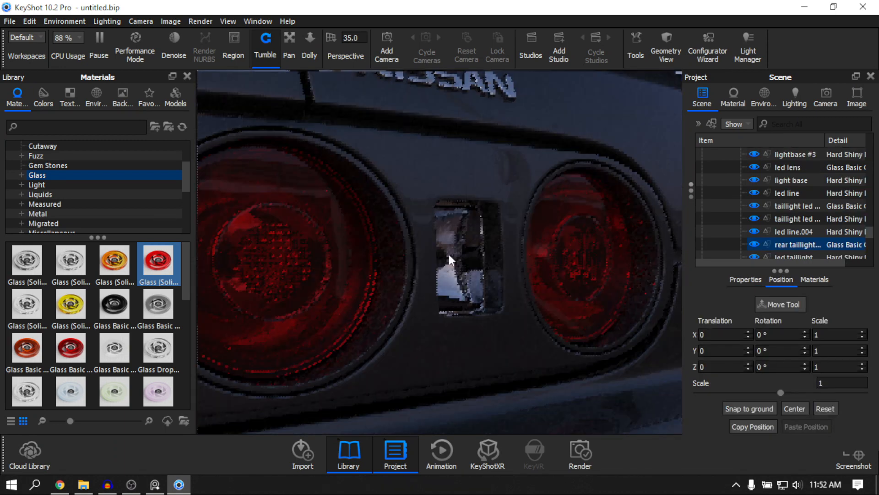
right_click(449, 253)
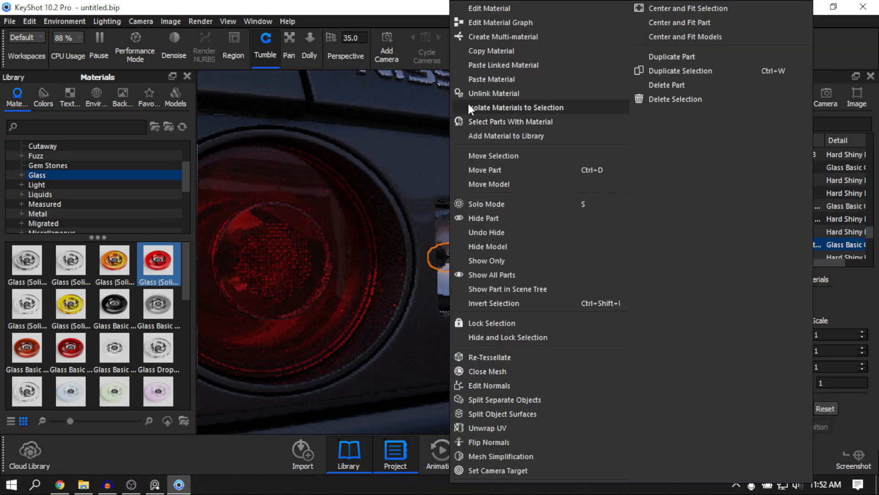
click(479, 93)
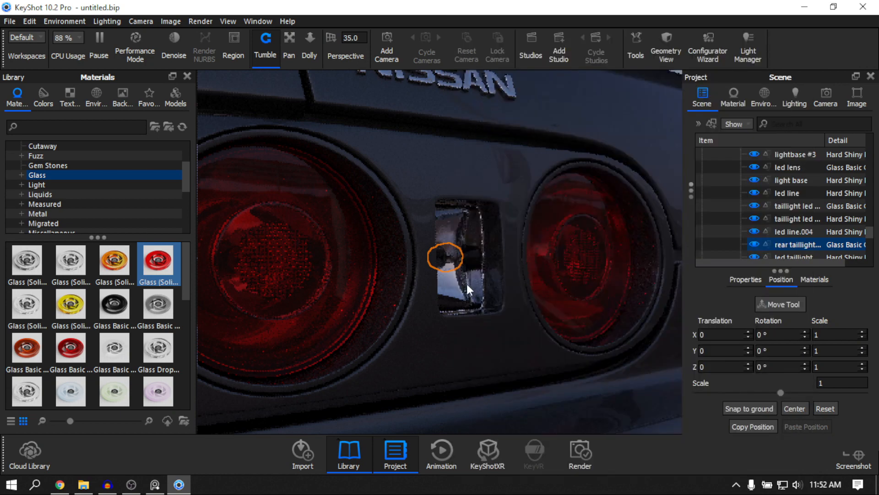
double_click(455, 260)
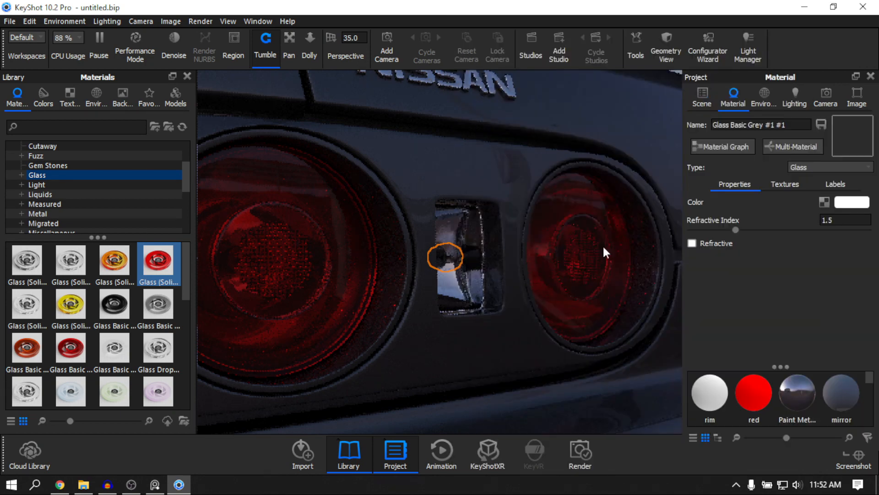
Set the bulb's glass color to amber with hue 43° and saturation 47%, and bring back the hidden light covers
click(850, 202)
click(759, 256)
mouse_move(689, 228)
mouse_down()
mouse_move(662, 227)
mouse_move(672, 230)
mouse_up()
click(798, 257)
drag(741, 259, 755, 258)
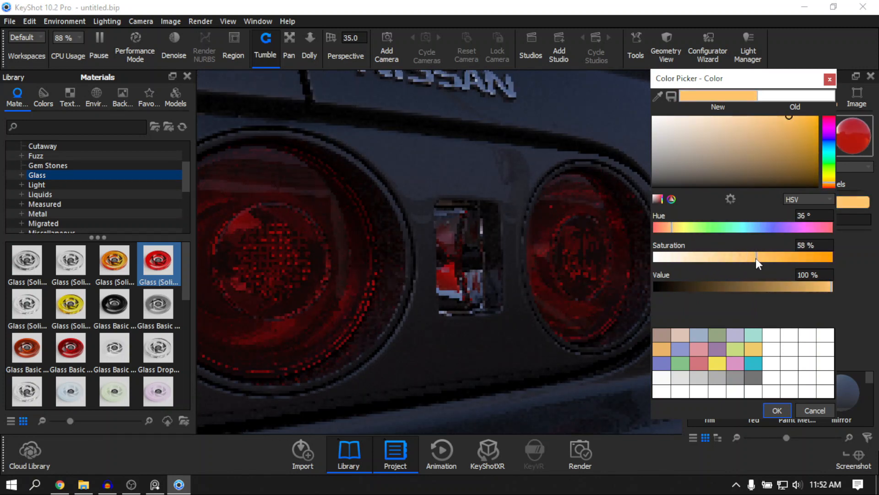
click(663, 228)
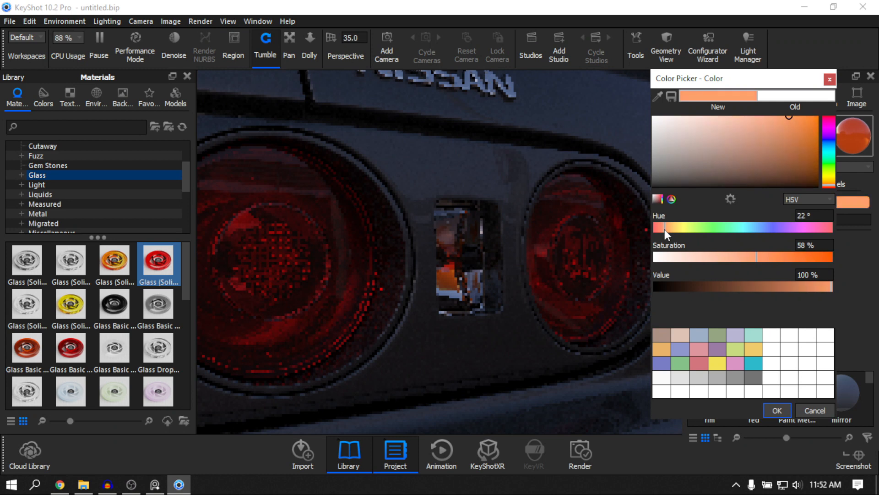
drag(756, 257, 737, 257)
drag(667, 229, 675, 229)
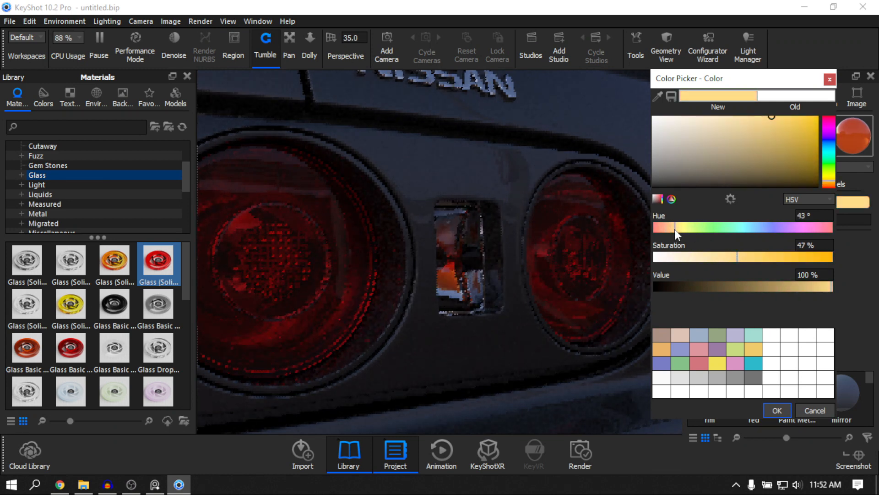
click(778, 409)
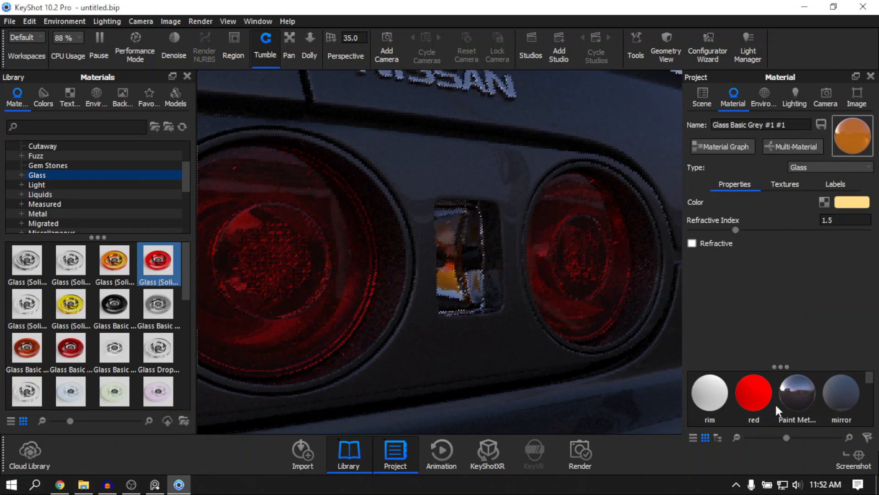
right_click(478, 238)
click(533, 260)
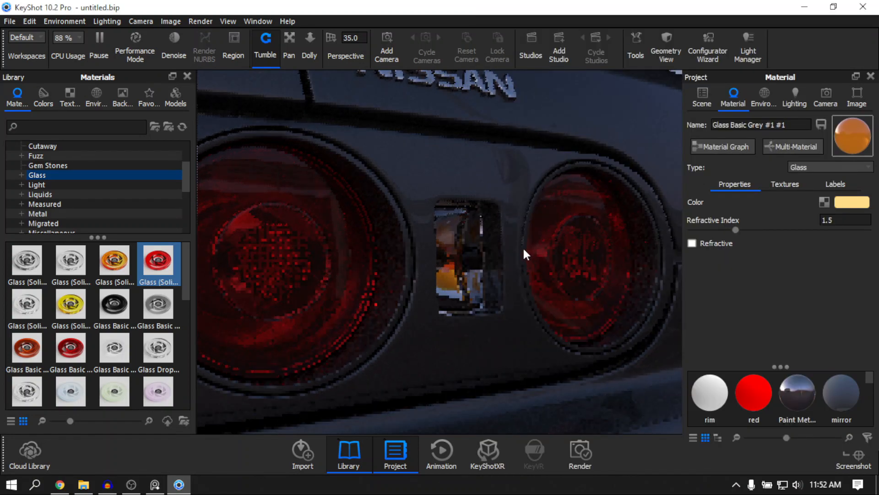
Examine the front headlights and amber turn signals and compare them with the amber bulb between the rear taillights
scroll(523, 246, down, 10)
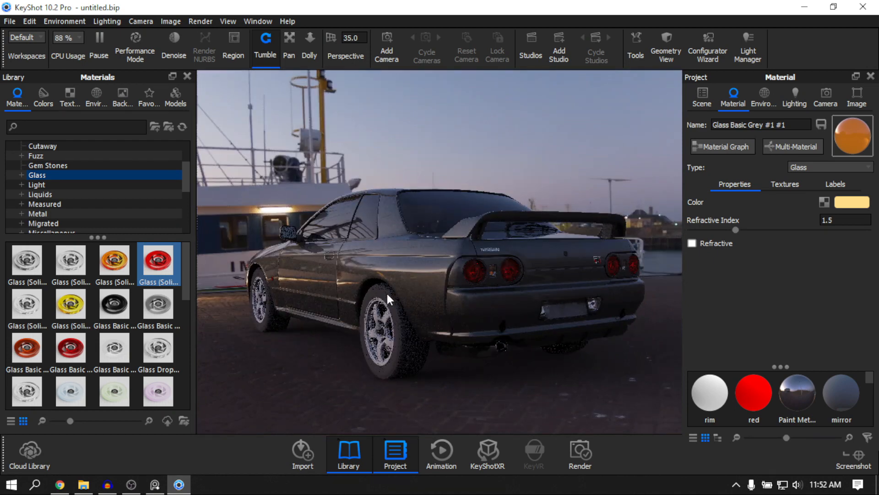
drag(376, 287, 481, 239)
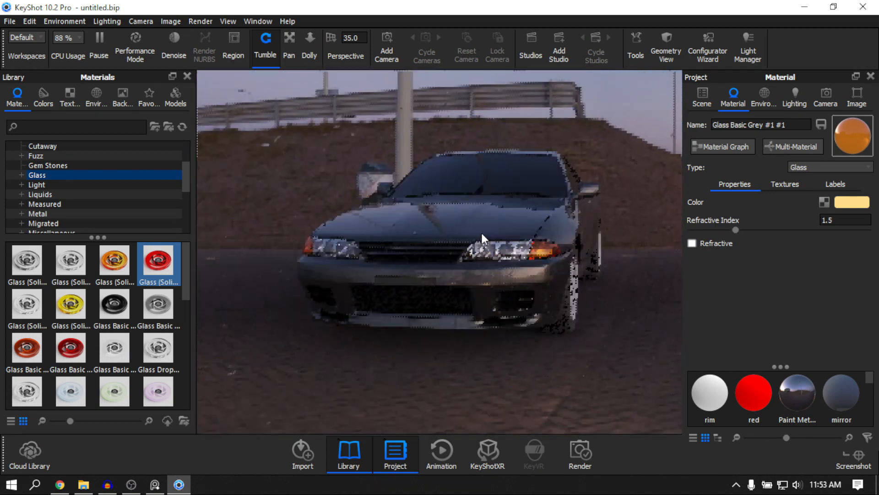
scroll(563, 236, up, 5)
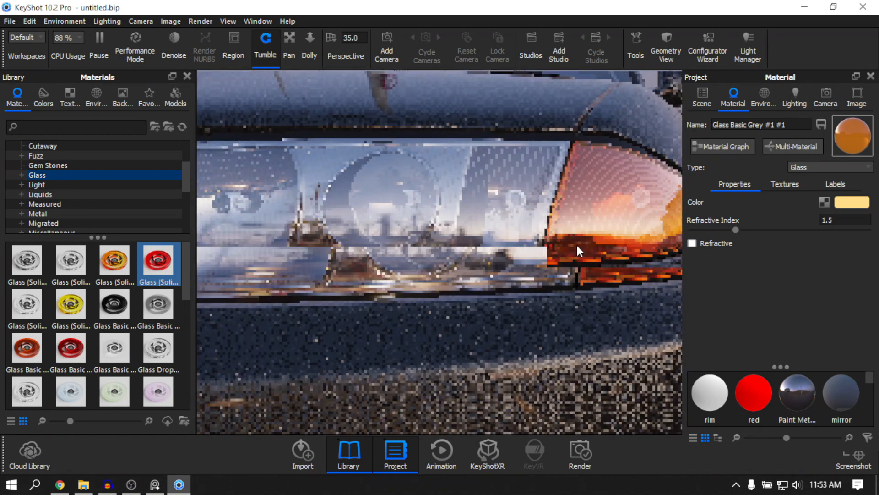
scroll(554, 241, down, 5)
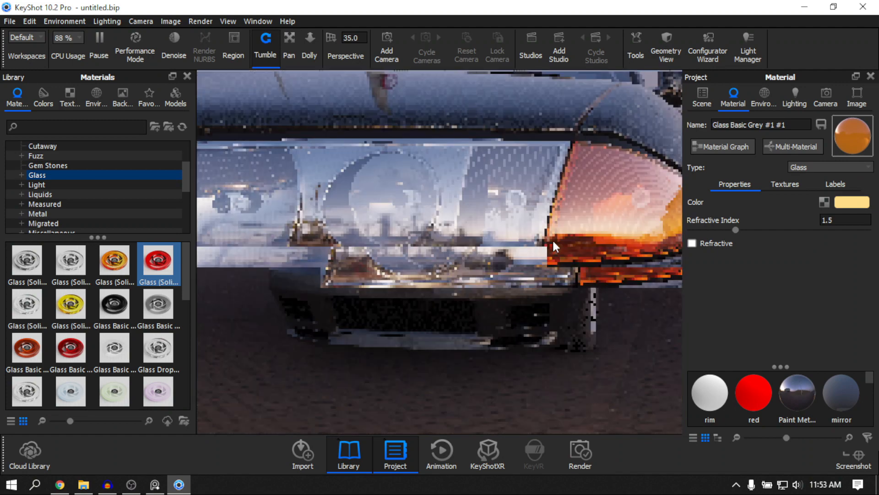
scroll(553, 244, down, 3)
drag(553, 244, 452, 246)
scroll(508, 244, up, 5)
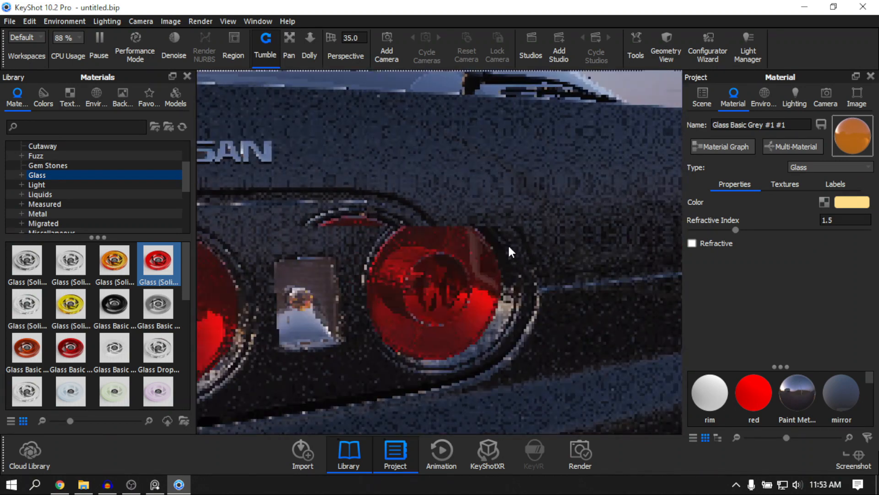
drag(517, 246, 587, 246)
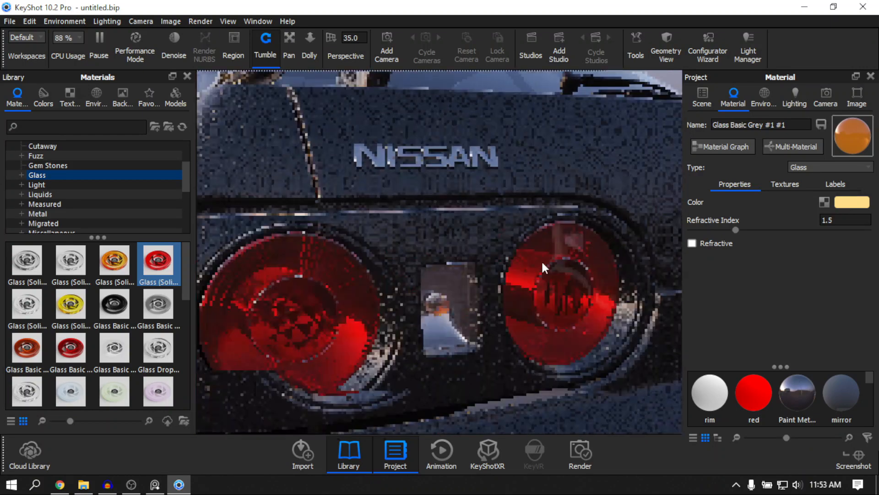
drag(502, 291, 514, 285)
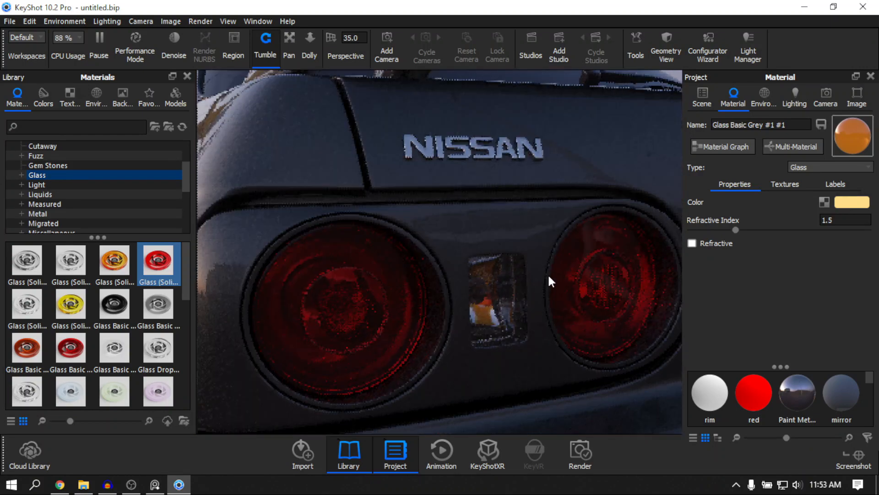
scroll(548, 275, down, 5)
drag(605, 243, 584, 245)
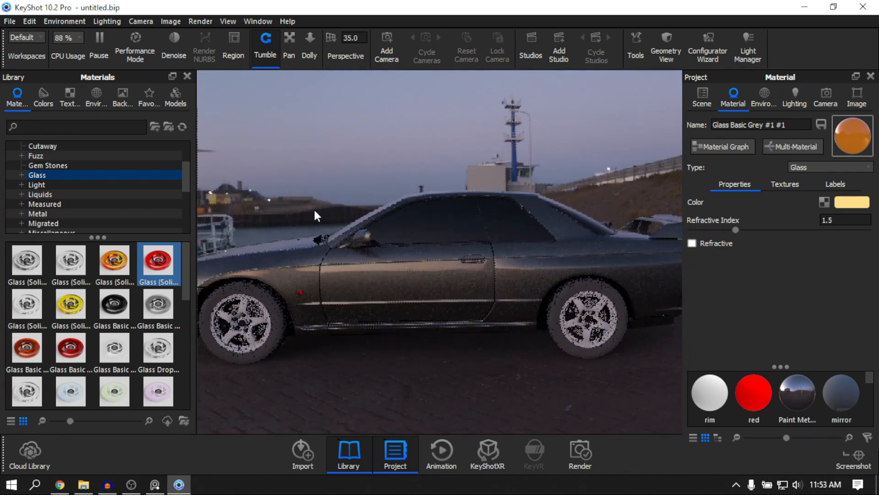
Examine the side mirror's reflective surface from several angles and distances
drag(314, 214, 532, 218)
click(706, 95)
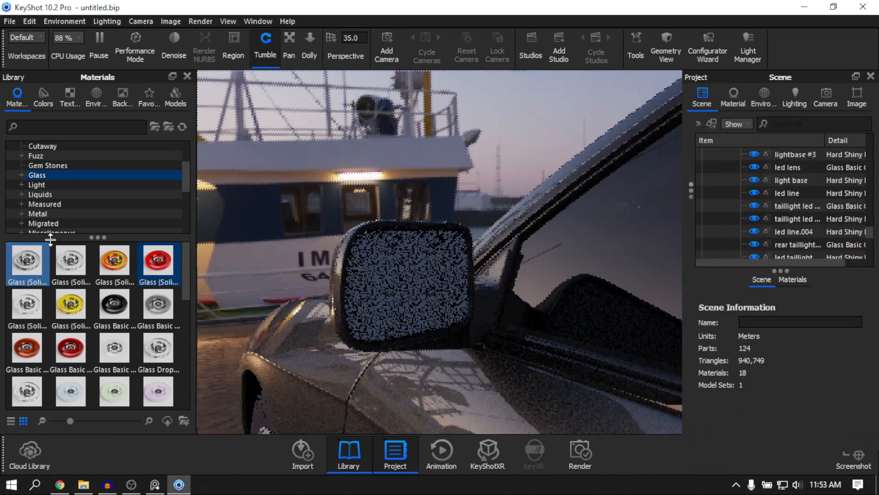
scroll(41, 142, up, 1)
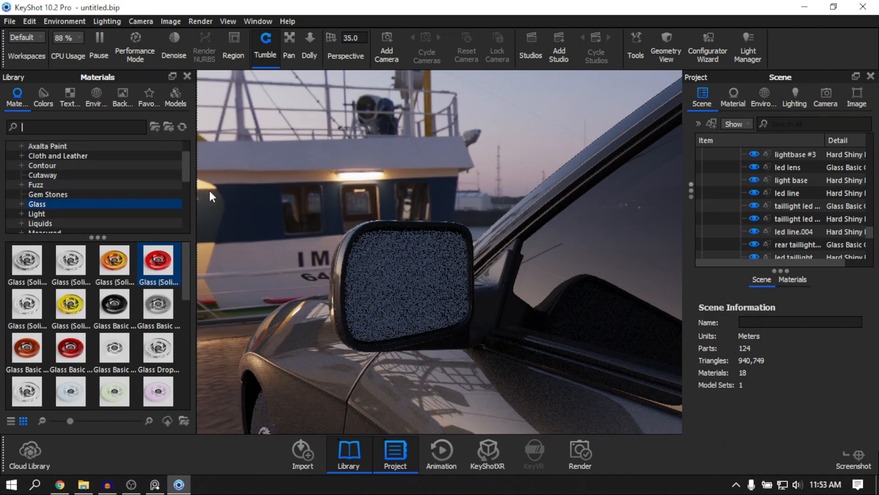
drag(328, 169, 568, 259)
drag(520, 288, 398, 326)
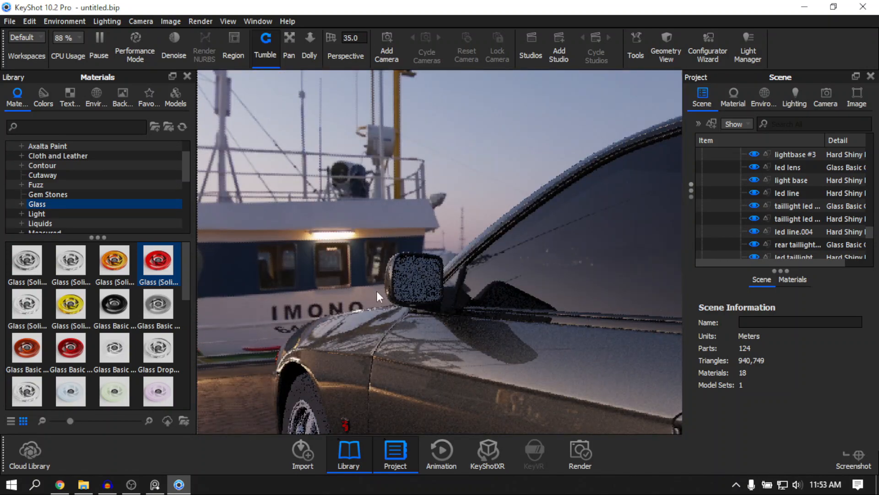
drag(479, 237, 390, 283)
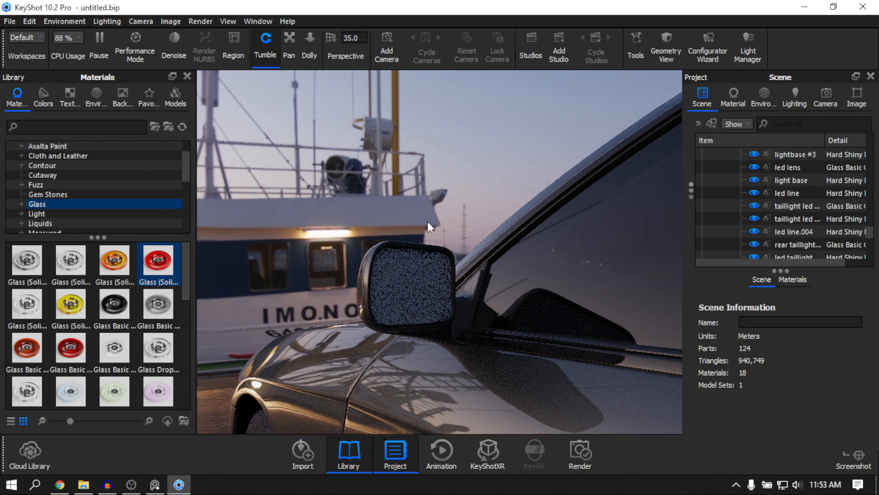
drag(430, 306, 454, 292)
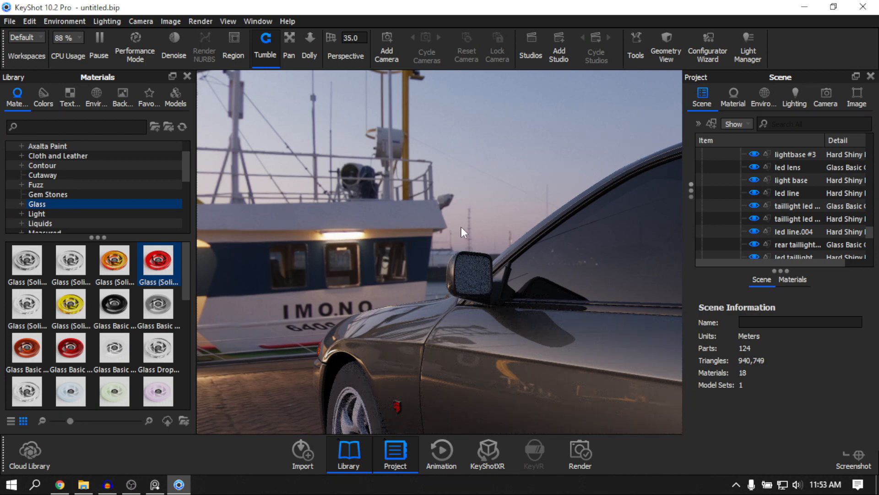
Hide the front headlight's outer glass and the inner glass behind it to expose the chrome housing
mouse_move(491, 291)
mouse_down()
mouse_move(551, 309)
mouse_move(505, 304)
mouse_move(634, 301)
mouse_move(505, 299)
mouse_move(622, 277)
mouse_move(449, 253)
mouse_move(504, 227)
mouse_move(479, 300)
mouse_up()
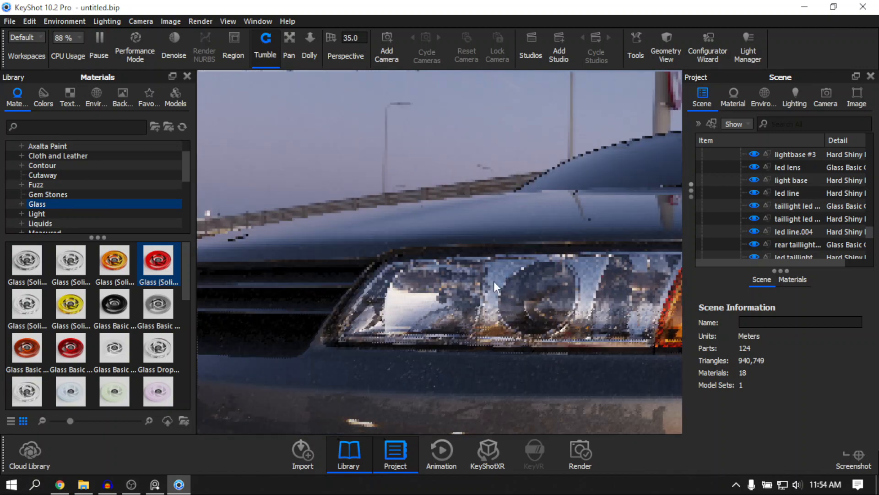
click(493, 281)
right_click(494, 281)
click(530, 215)
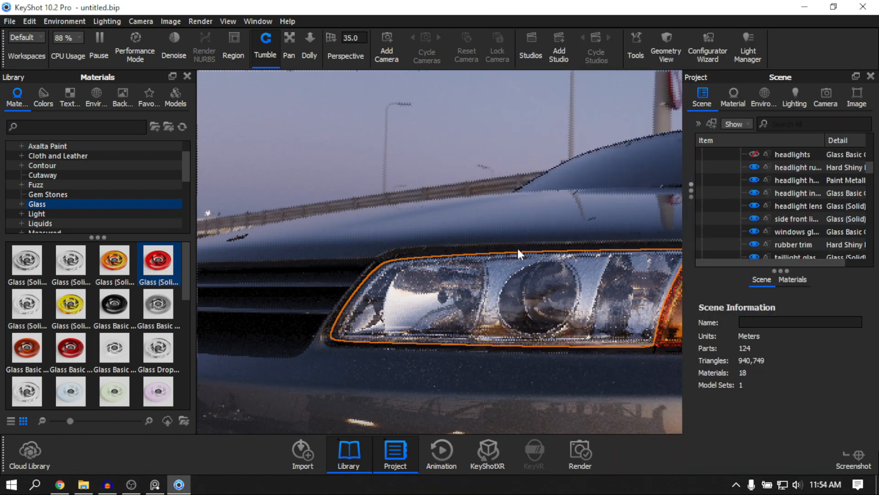
right_click(498, 280)
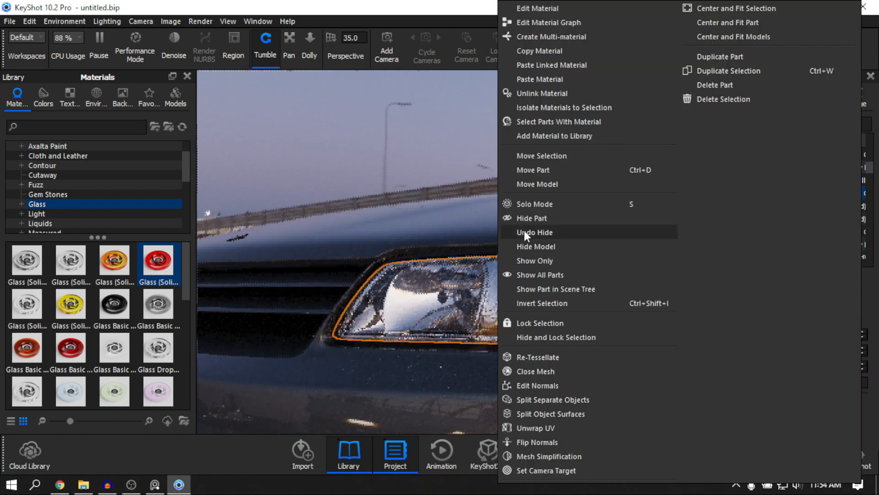
click(526, 218)
Rename the headlight housing's metallic paint material to headlight chrome and save it in the library's Materials folder
double_click(500, 274)
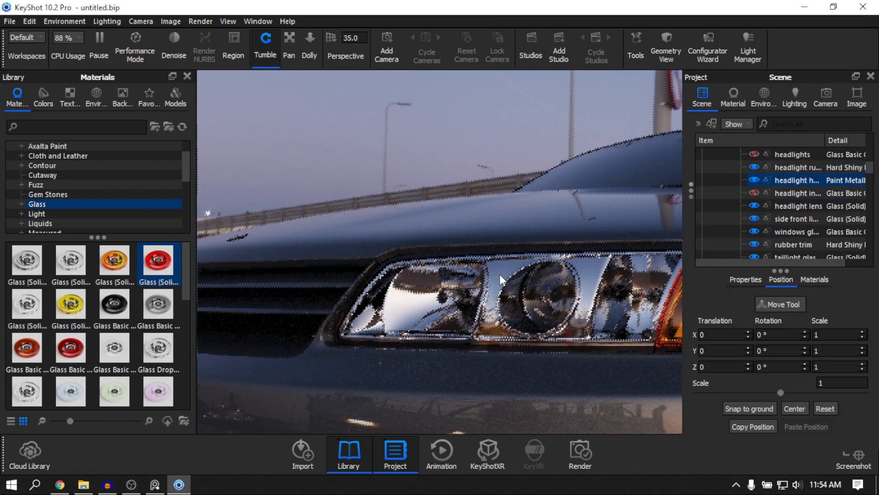
triple_click(764, 124)
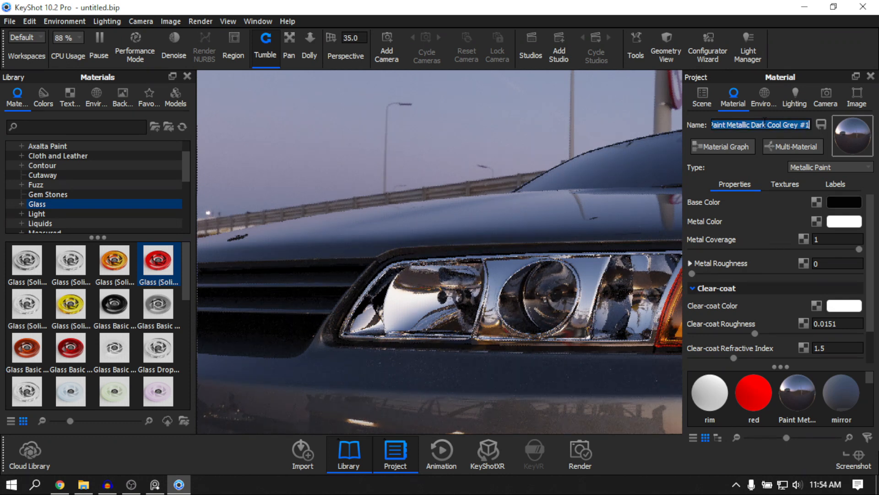
text(headlight chrome)
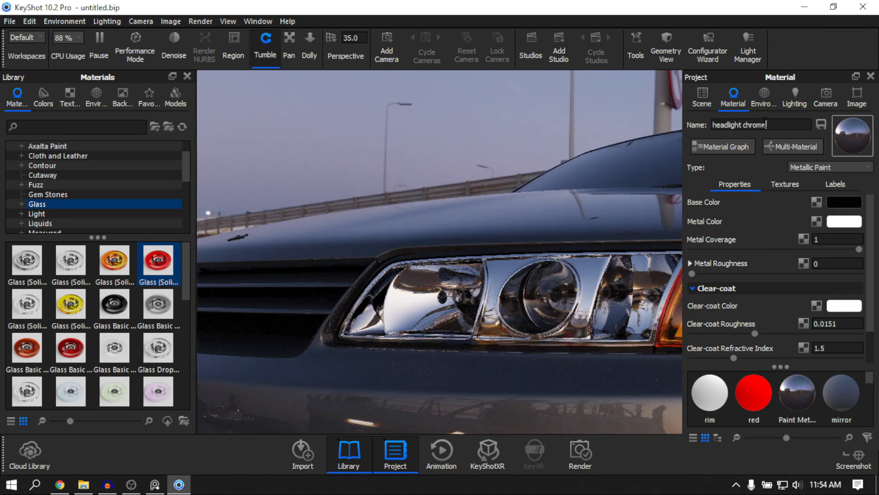
click(821, 124)
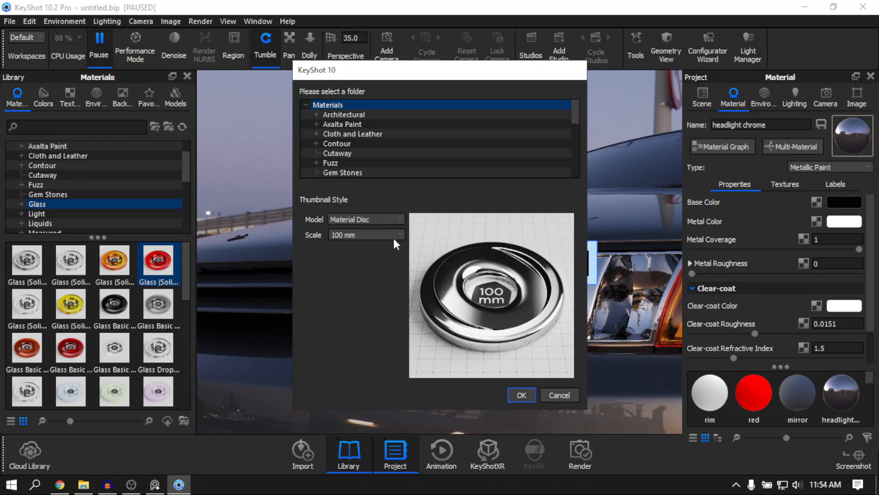
click(513, 403)
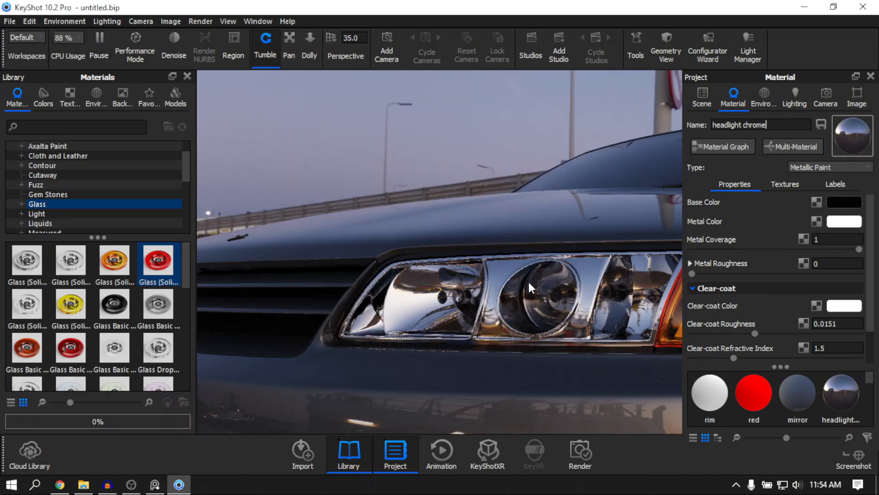
scroll(582, 293, down, 5)
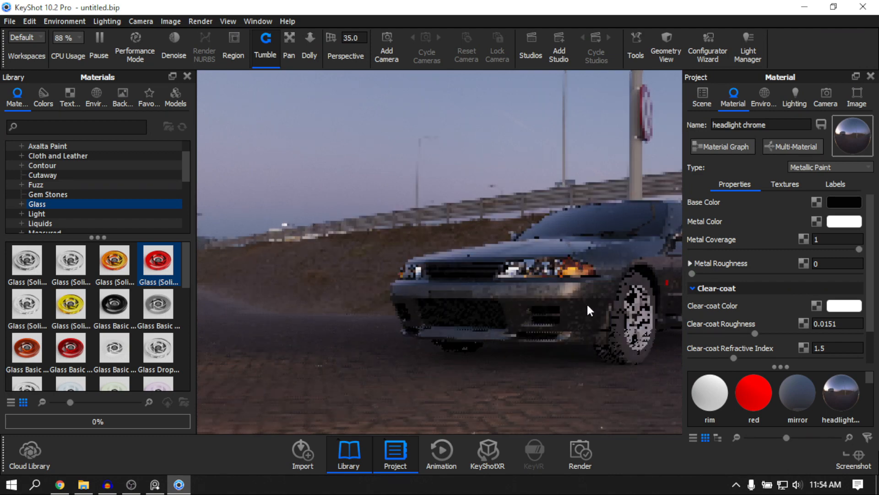
drag(590, 302, 440, 265)
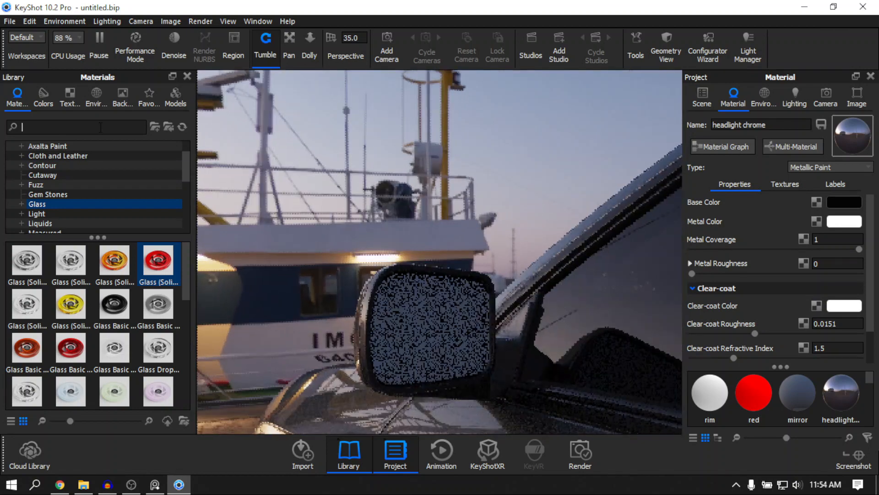
Find the saved headlight chrome material in the library and apply it to the side mirror's reflective surface
click(101, 128)
text(headligh)
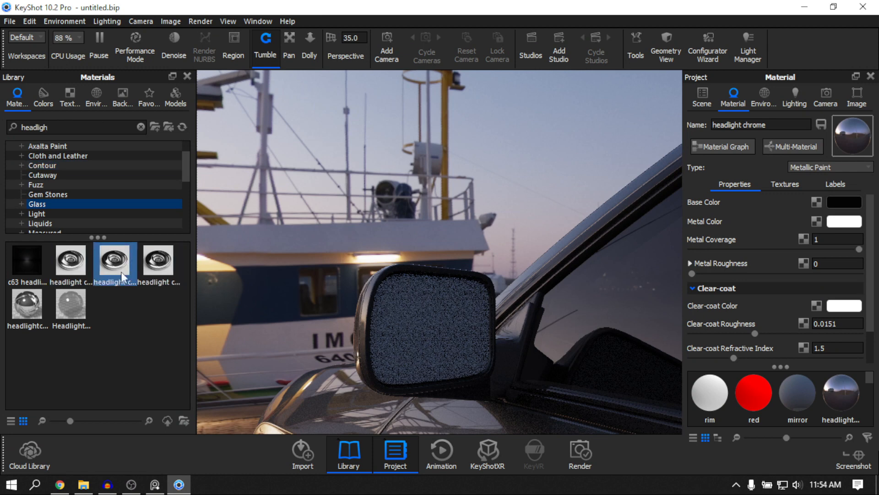
click(78, 268)
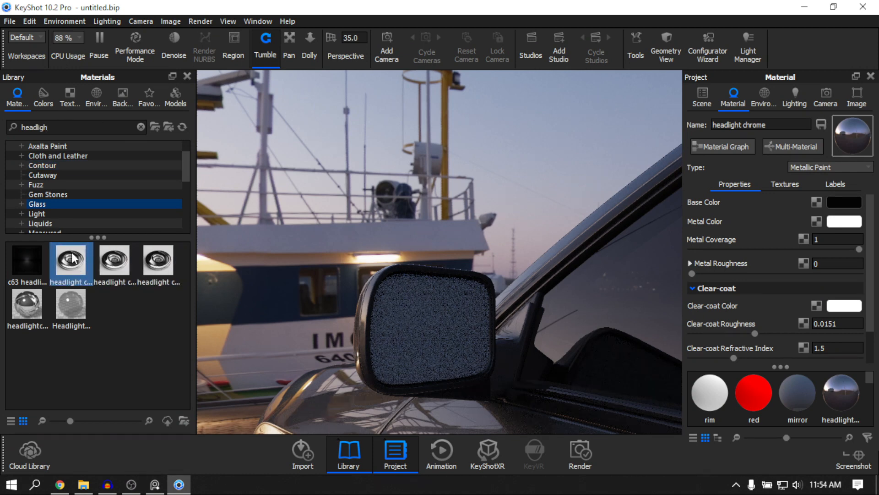
mouse_move(79, 262)
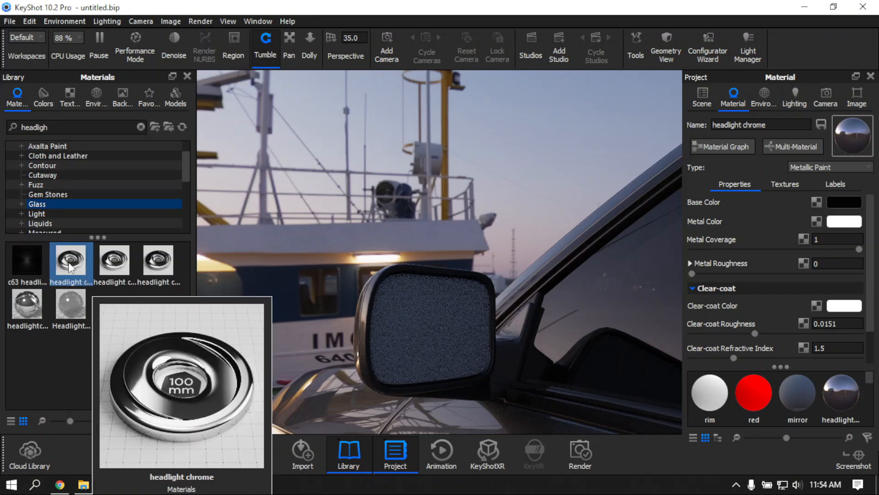
drag(70, 267, 466, 333)
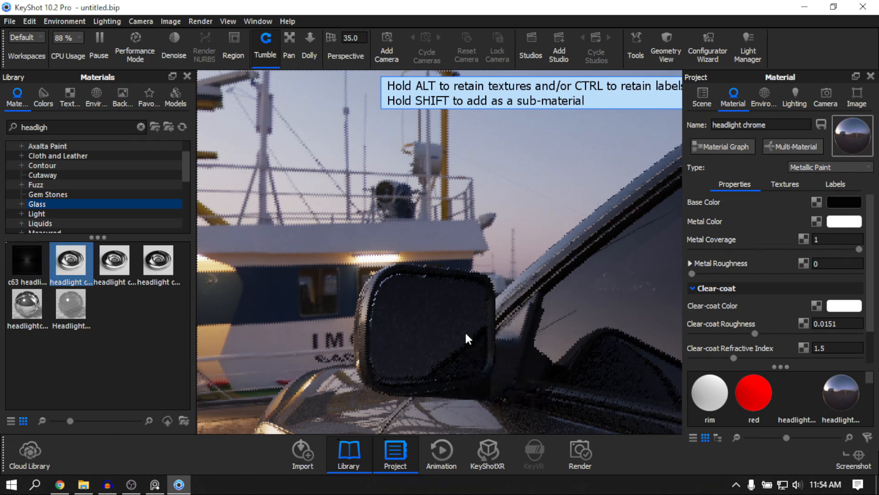
scroll(454, 215, up, 5)
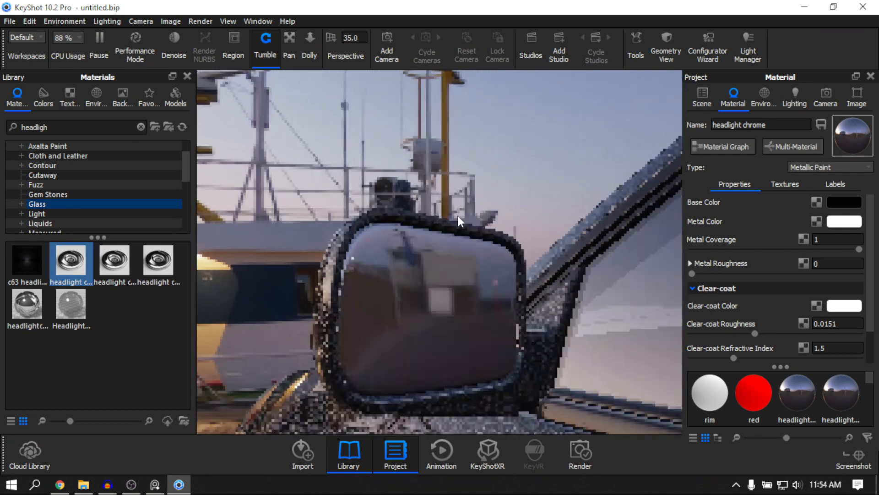
Unlink the side mirror surface's headlight chrome material and set its clear-coat roughness to 0
click(708, 109)
double_click(411, 258)
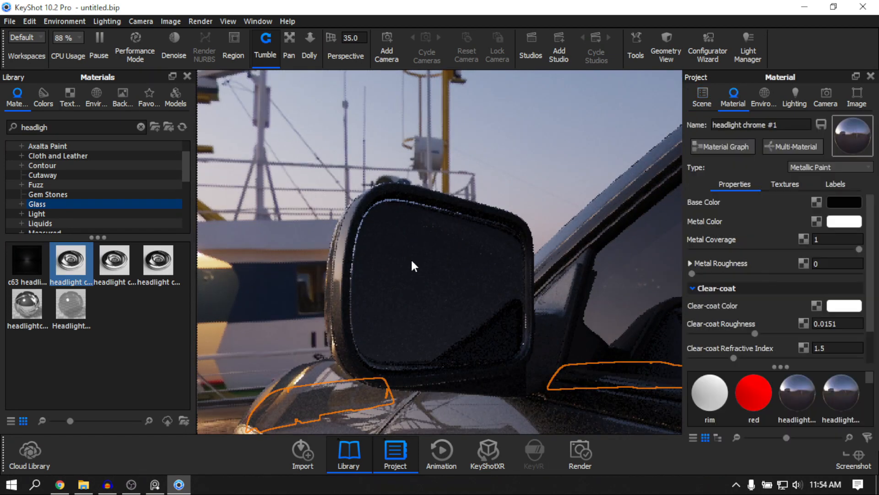
click(701, 98)
click(413, 283)
right_click(430, 277)
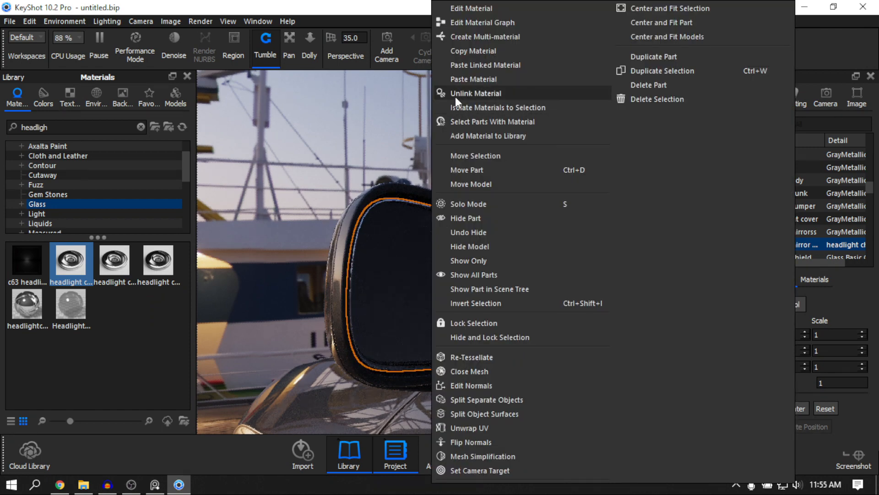
click(456, 93)
double_click(406, 283)
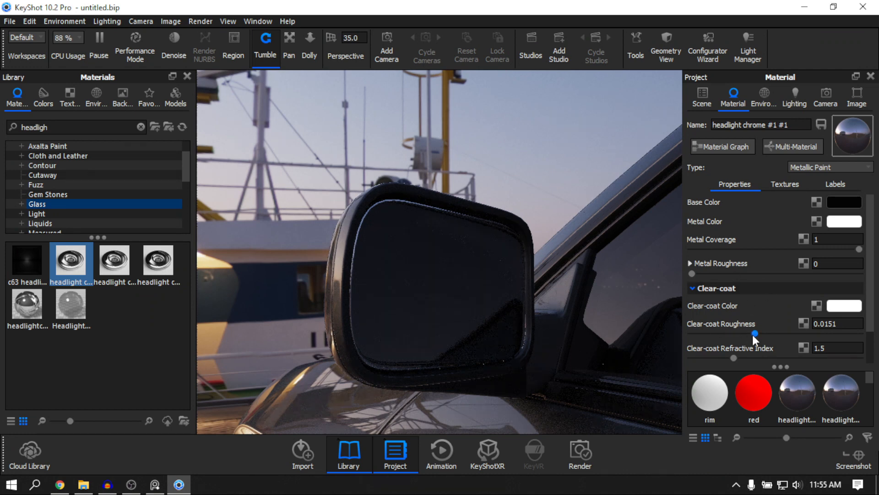
drag(754, 334, 602, 347)
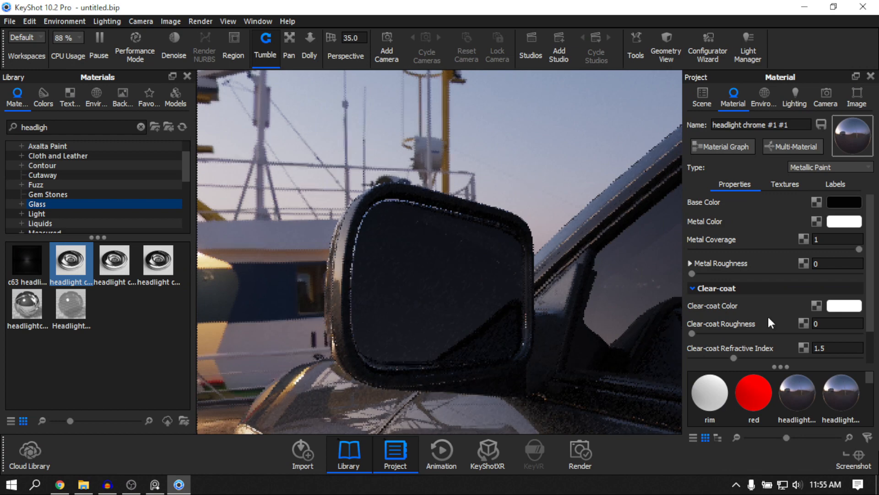
Examine the GT badge on the front fender behind the wheel up close
drag(523, 174, 559, 332)
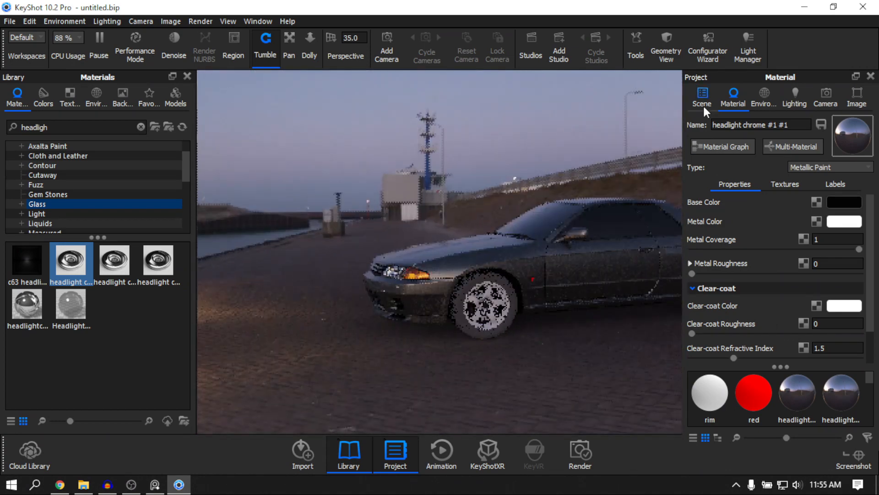
click(703, 104)
scroll(559, 326, up, 5)
click(534, 304)
scroll(534, 303, up, 10)
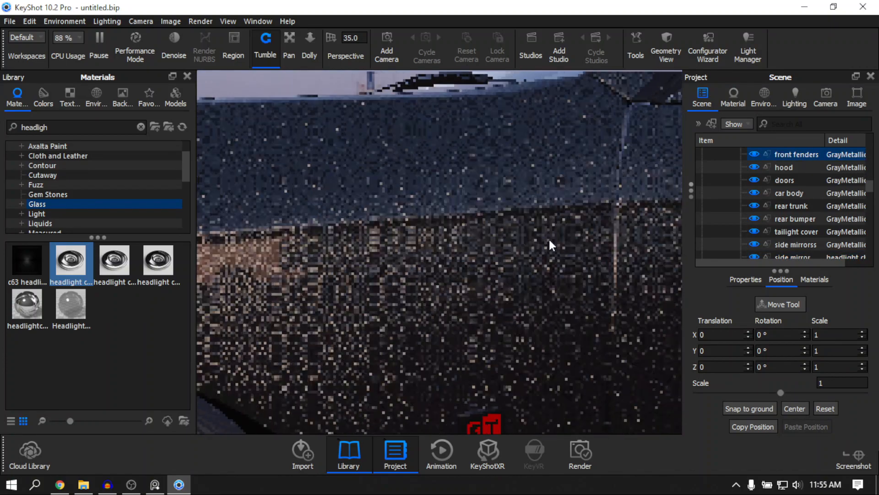
scroll(567, 408, down, 5)
click(523, 238)
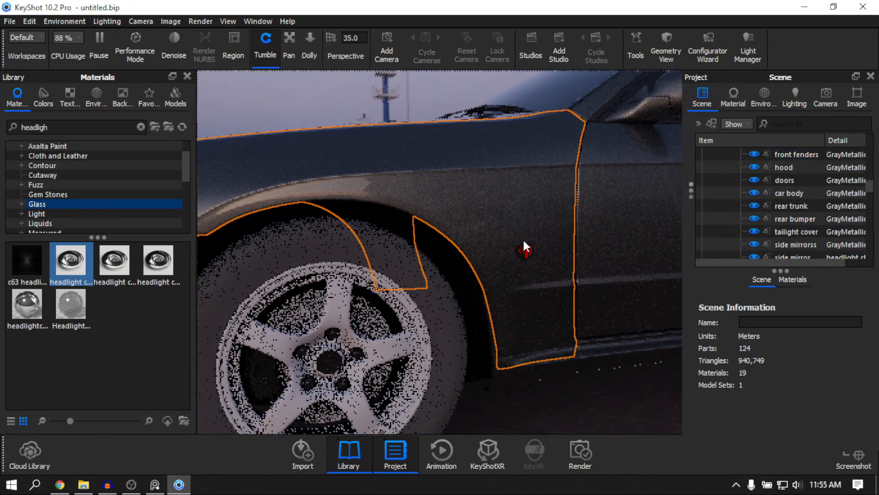
scroll(573, 226, up, 8)
scroll(567, 202, up, 5)
drag(567, 222, 524, 204)
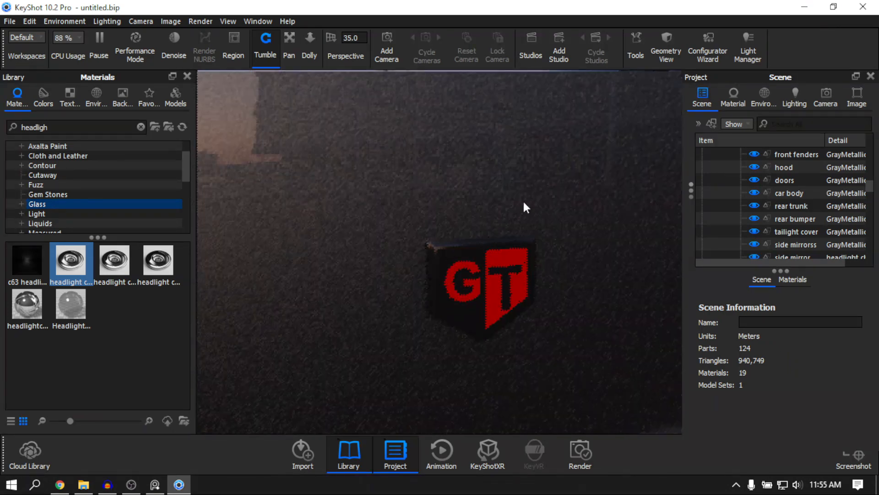
Switch to the PureRef board and examine the emblem reference photo, focusing on the GT badges' letters, fill colors and chrome frames
click(155, 487)
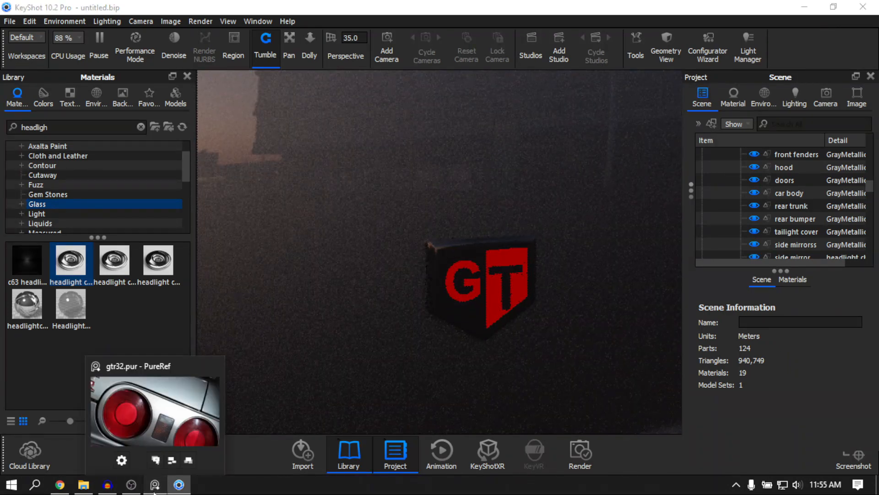
middle_drag(676, 68, 528, 410)
scroll(548, 215, up, 1)
scroll(450, 269, up, 5)
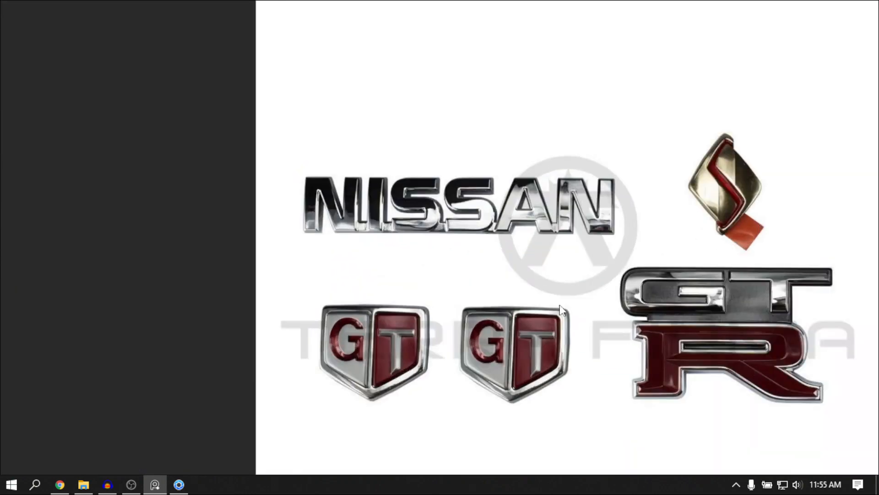
middle_drag(378, 287, 371, 243)
middle_drag(512, 198, 495, 200)
scroll(495, 200, up, 1)
middle_drag(395, 194, 503, 259)
scroll(353, 188, down, 4)
scroll(536, 246, up, 5)
middle_drag(437, 271, 505, 168)
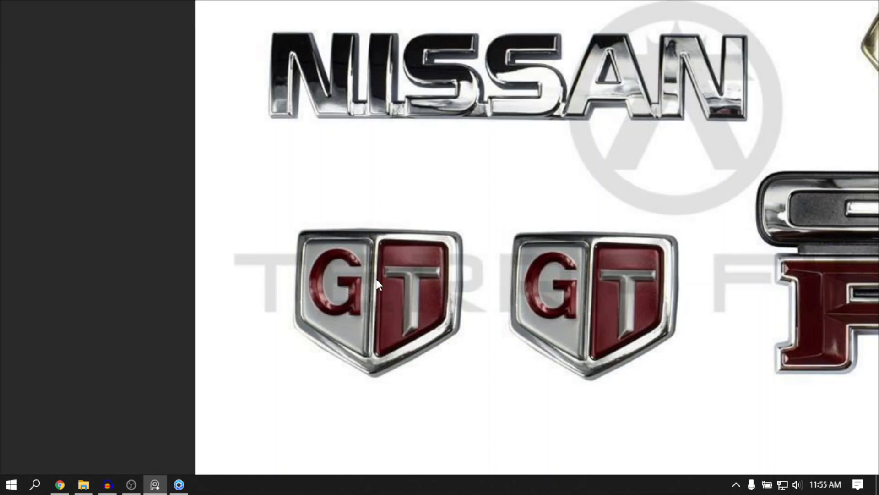
Switch back to KeyShot, apply the headlight chrome material to the front GT badge's body and unlink that material
click(184, 489)
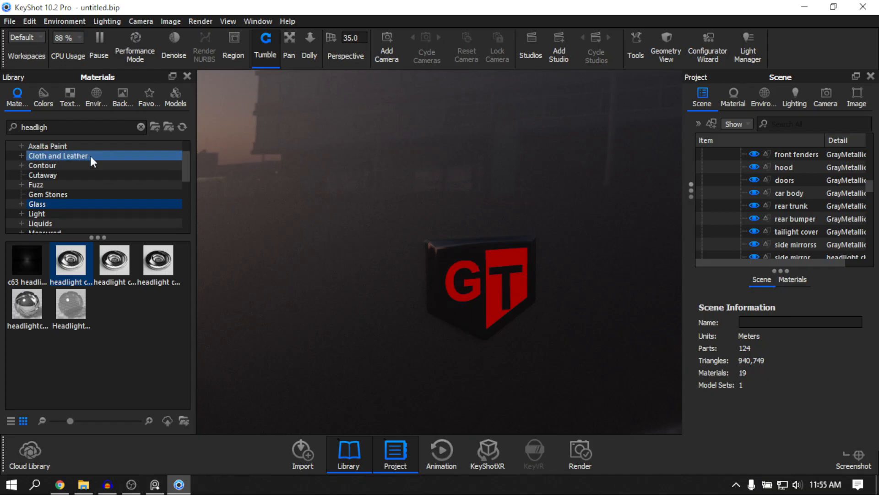
drag(72, 264, 456, 309)
click(456, 303)
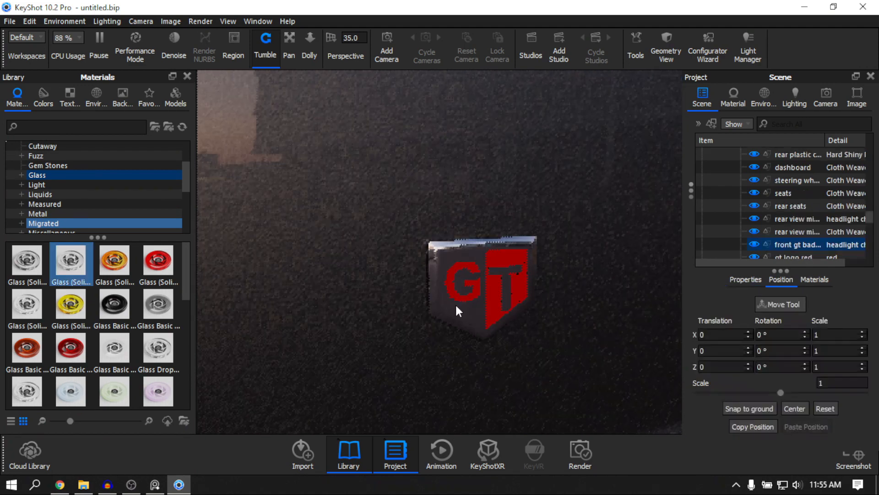
right_click(455, 304)
click(497, 95)
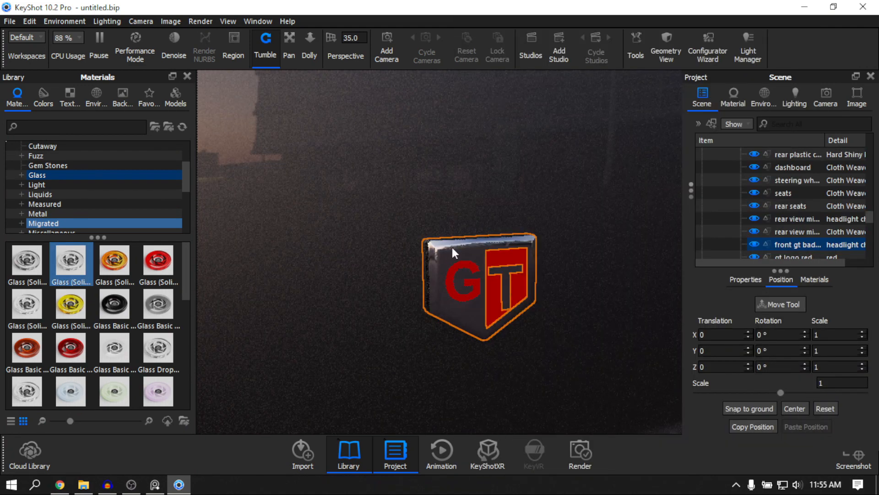
Set the clear-coat roughness of the GT badge's chrome material to 0.1
double_click(452, 248)
drag(843, 323, 759, 306)
text(.0)
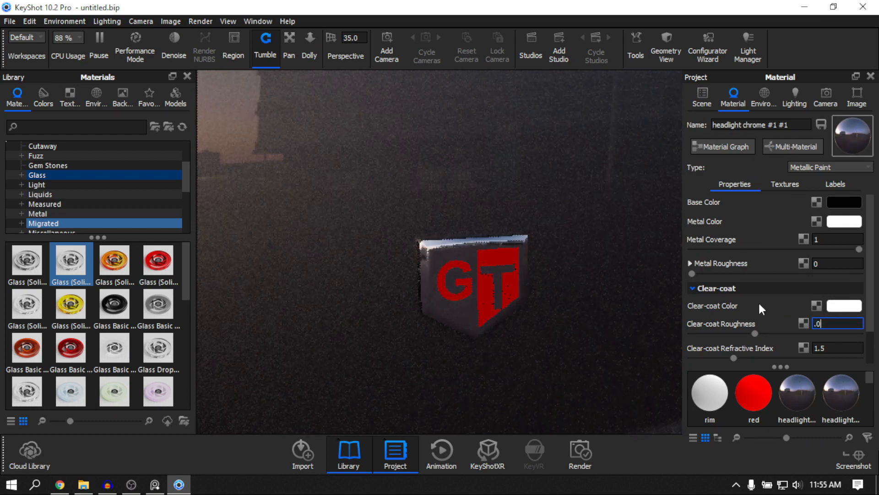
text(1)
key(BackSpace)
key(BackSpace)
text(1)
key(Return)
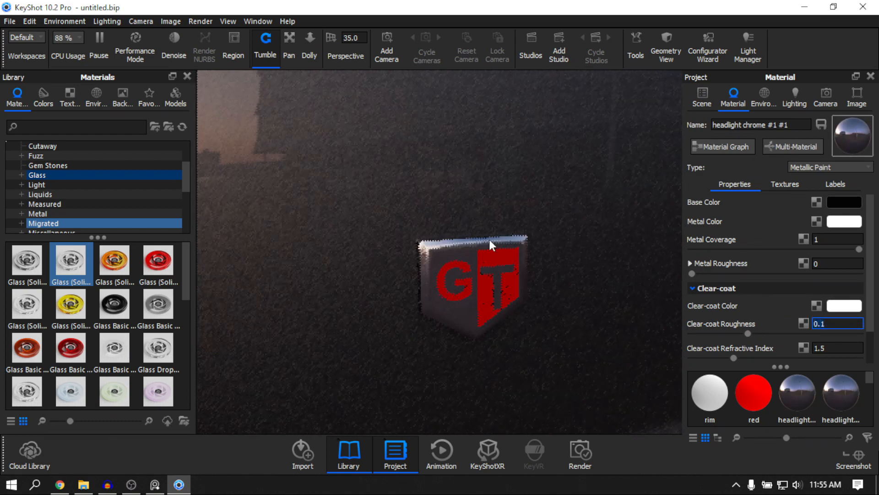
Apply the RedPearl paint from the downloaded materials to the red GT logo on the front badge
mouse_move(583, 196)
middle_down()
mouse_move(598, 181)
mouse_move(579, 186)
middle_up()
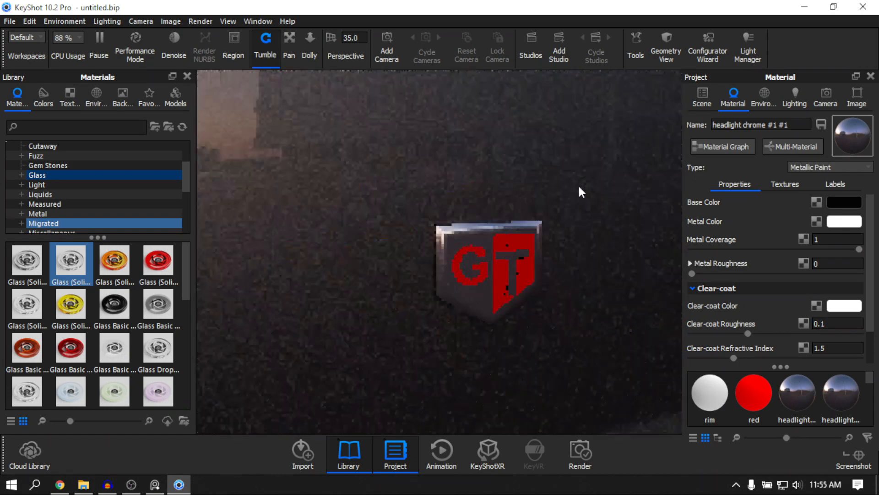
scroll(579, 186, up, 5)
click(701, 99)
scroll(41, 147, up, 2)
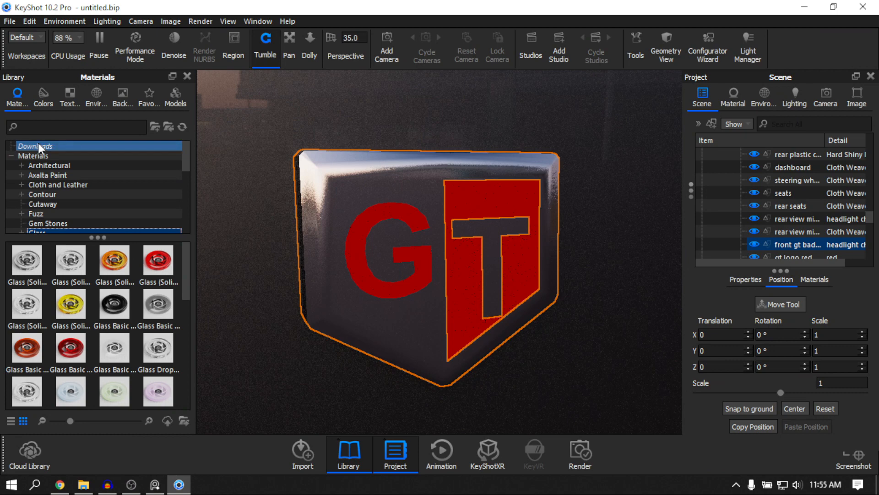
click(39, 146)
scroll(94, 348, down, 10)
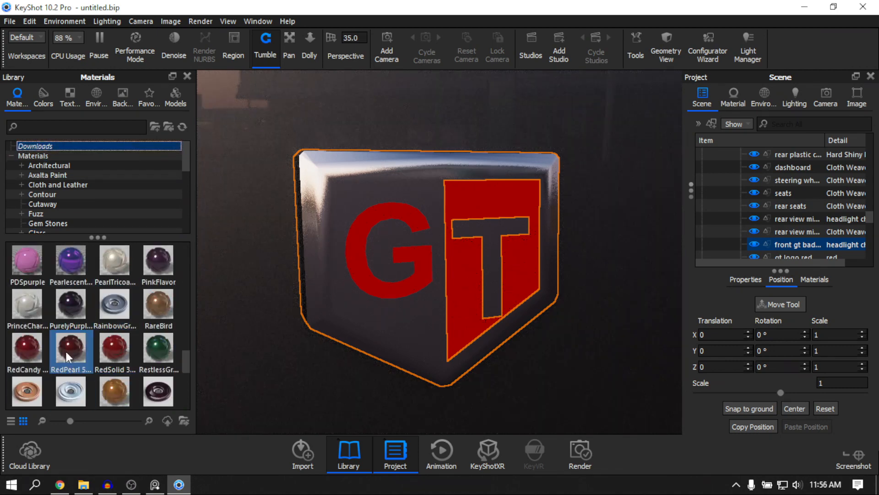
drag(65, 350, 387, 289)
Apply the Paint Metallic Black material from the Paint library to the front wheel's rim
scroll(457, 355, down, 10)
click(563, 358)
drag(564, 358, 288, 316)
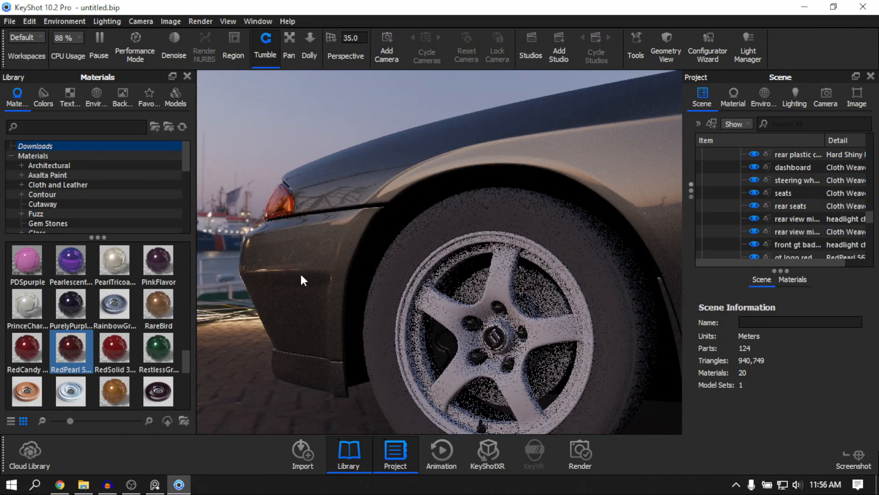
middle_drag(496, 299, 484, 196)
scroll(482, 281, up, 3)
click(49, 174)
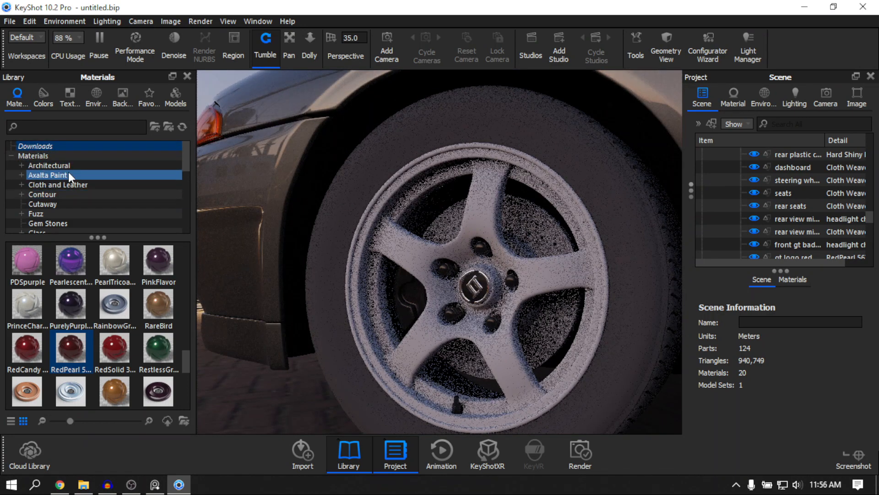
scroll(124, 340, down, 3)
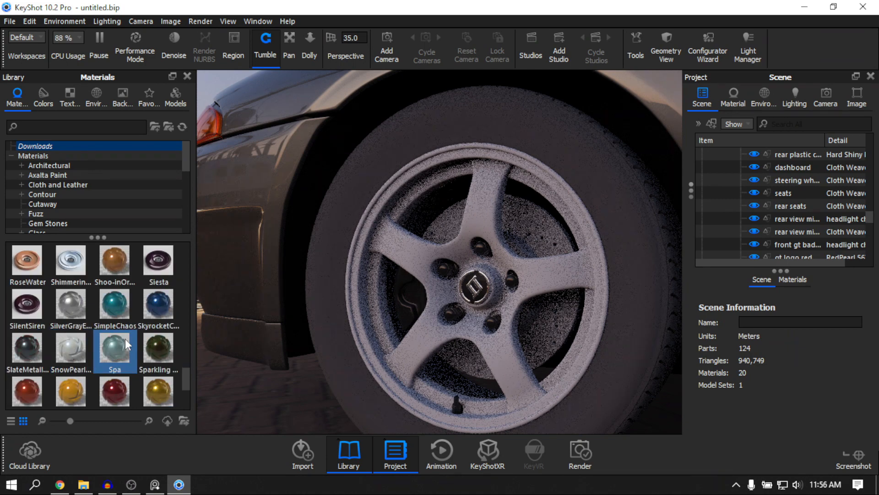
scroll(125, 339, down, 3)
scroll(51, 207, down, 3)
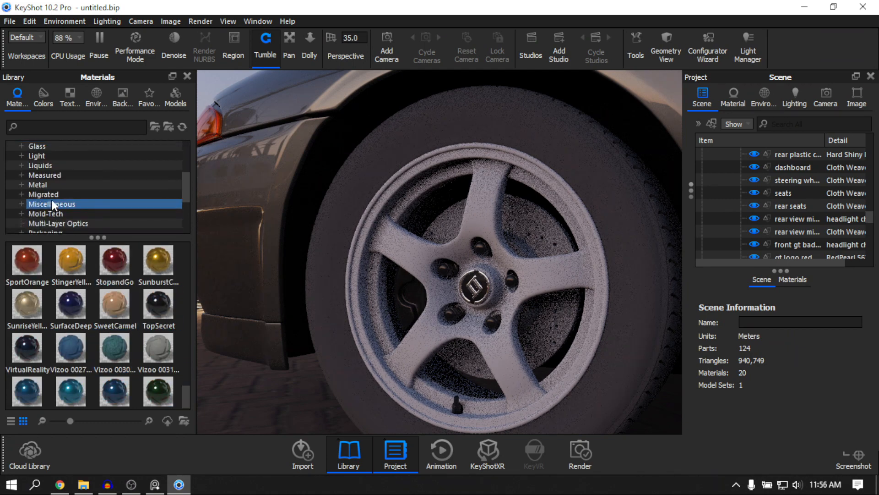
scroll(51, 204, down, 2)
click(45, 186)
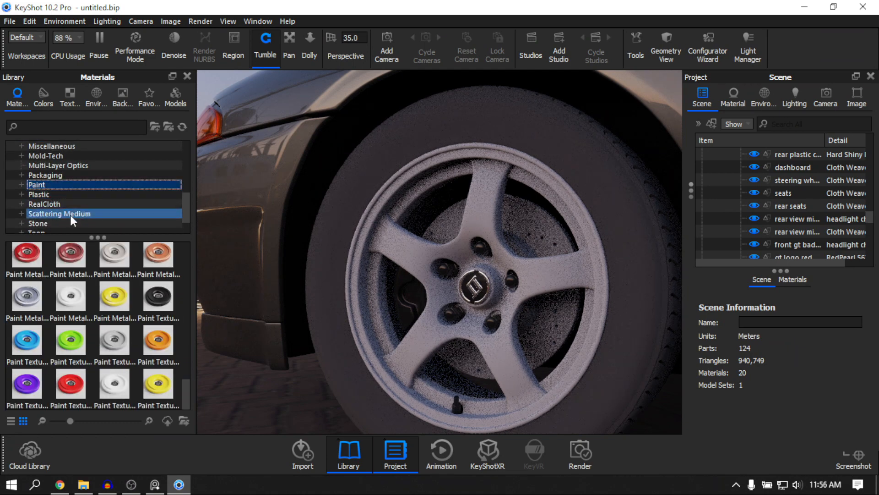
scroll(127, 308, up, 5)
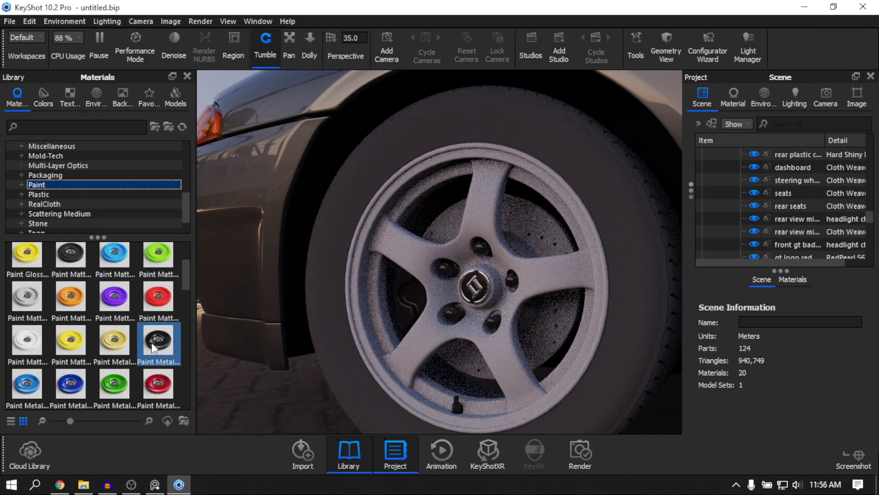
mouse_move(153, 348)
mouse_down()
mouse_move(469, 315)
mouse_move(486, 323)
mouse_move(475, 305)
mouse_move(458, 312)
mouse_up()
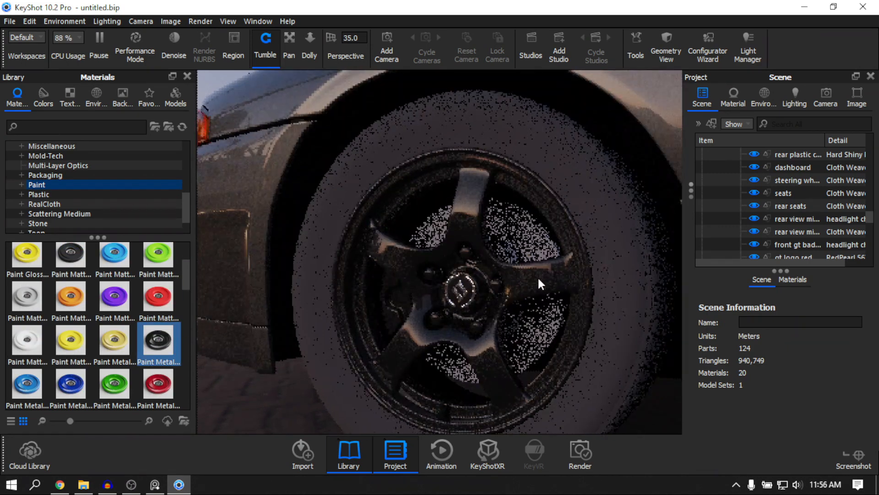
Set the base color of the rim's metallic paint to a brightness value of 17%
double_click(538, 277)
click(847, 253)
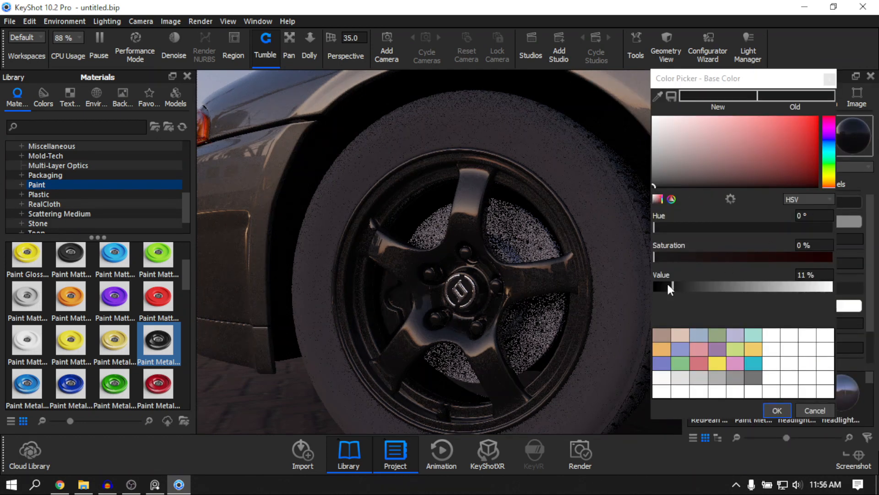
drag(668, 285, 684, 288)
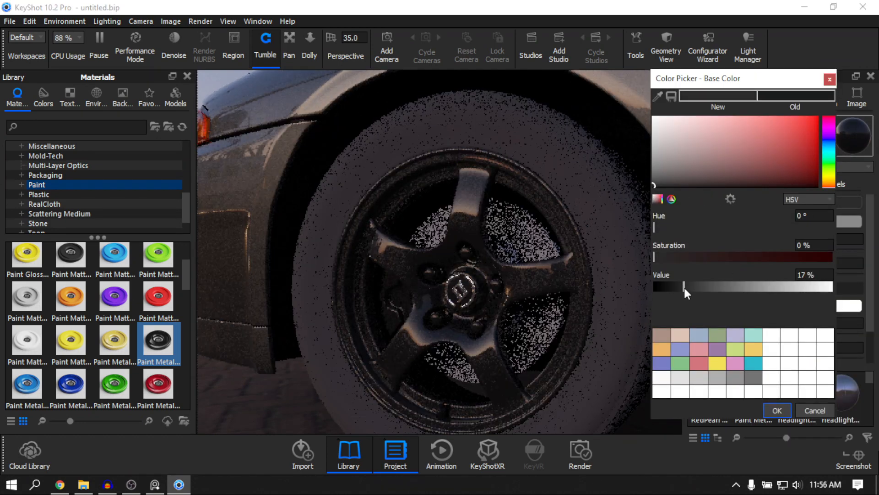
click(779, 411)
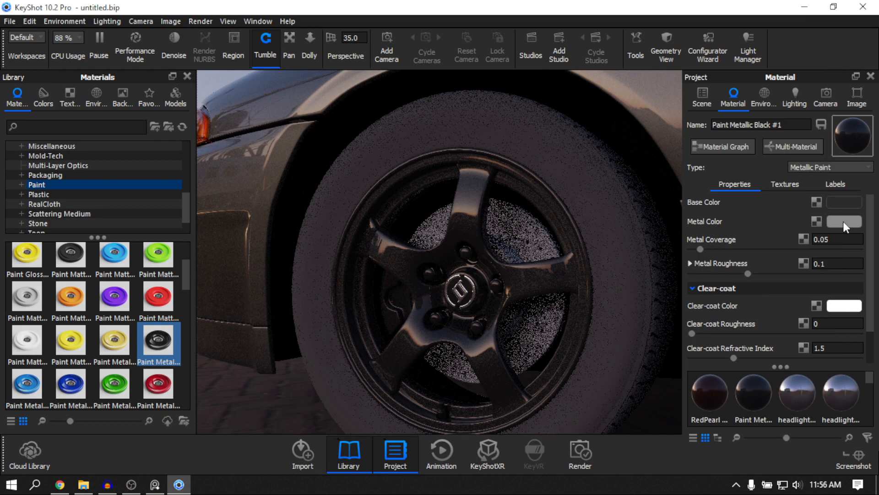
Set the rim paint's metal color to a gold tone with hue 45°, saturation 39% and value 67%
click(843, 222)
drag(671, 318, 638, 319)
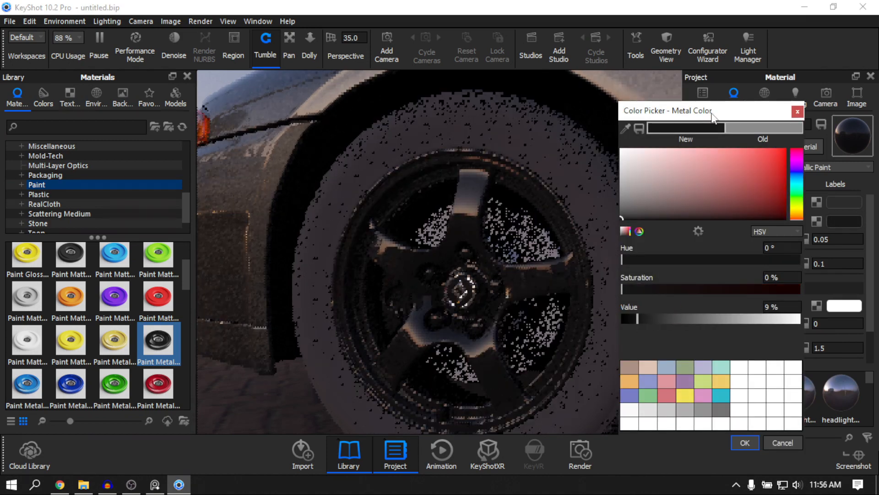
drag(713, 112, 710, 80)
drag(636, 287, 637, 288)
drag(649, 256, 668, 256)
drag(640, 228, 648, 229)
click(678, 255)
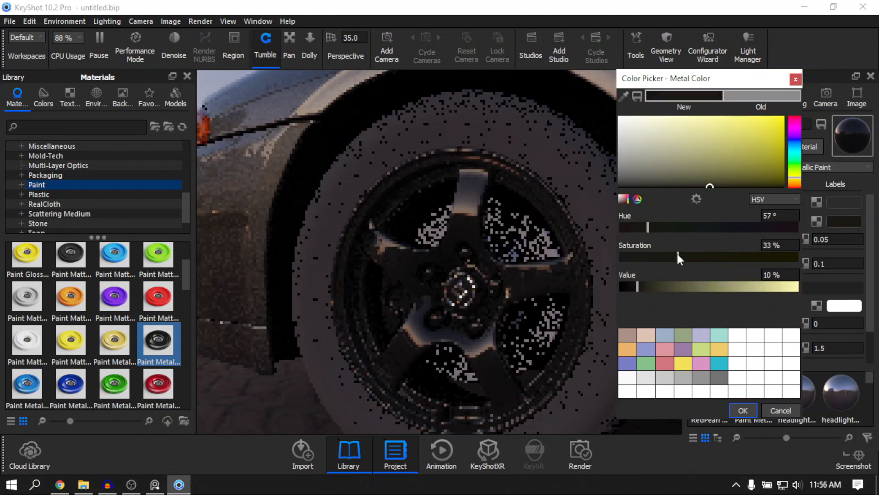
click(678, 287)
drag(679, 258, 739, 289)
click(642, 227)
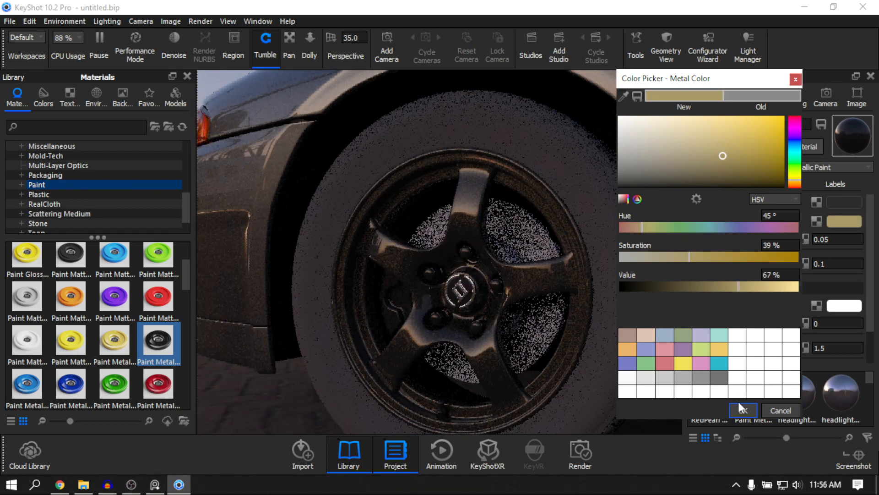
click(742, 409)
Consult the reference images and set the rim paint's base color to hue 53°, saturation 5% and value 40%
click(155, 484)
scroll(589, 186, down, 7)
middle_drag(835, 373, 403, 219)
scroll(734, 273, up, 6)
click(179, 485)
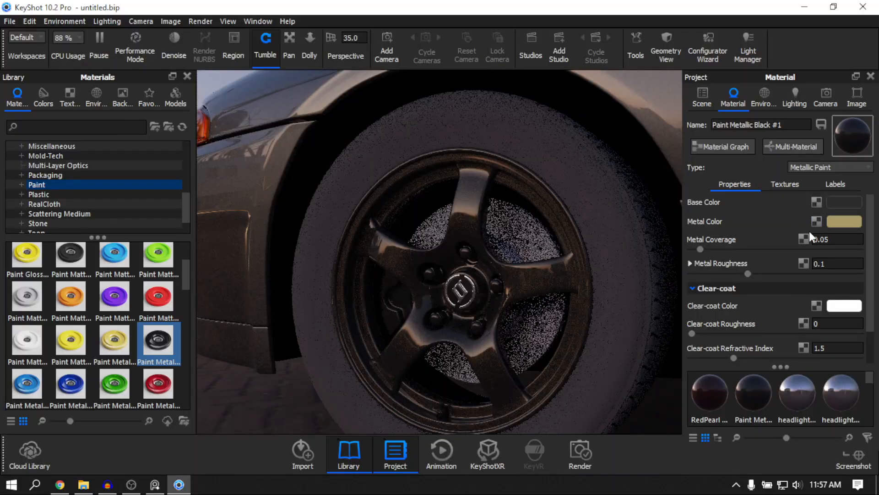
click(844, 201)
drag(678, 317, 692, 317)
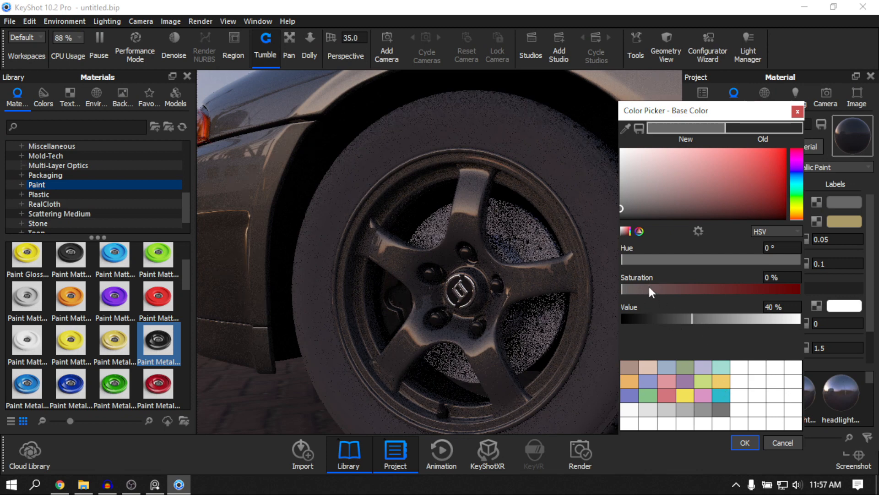
click(647, 259)
drag(646, 287, 631, 287)
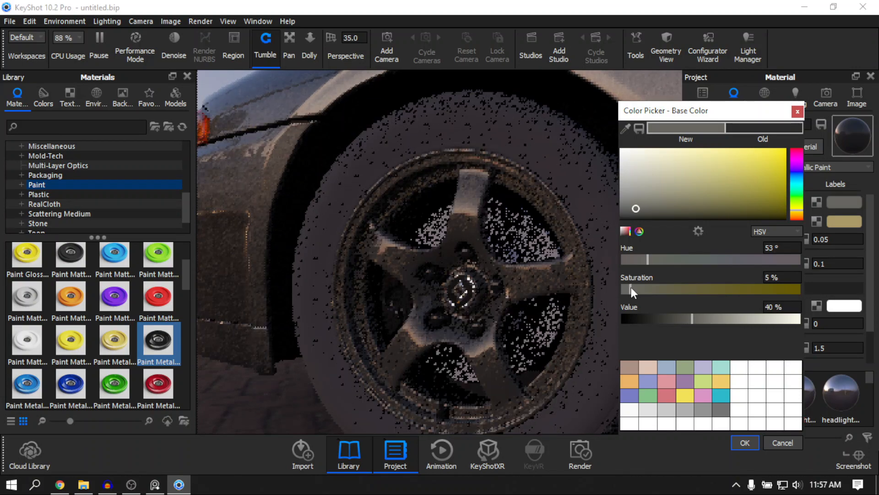
click(742, 443)
Isolate the front tire so that only this part is shown in the scene
drag(546, 277, 617, 226)
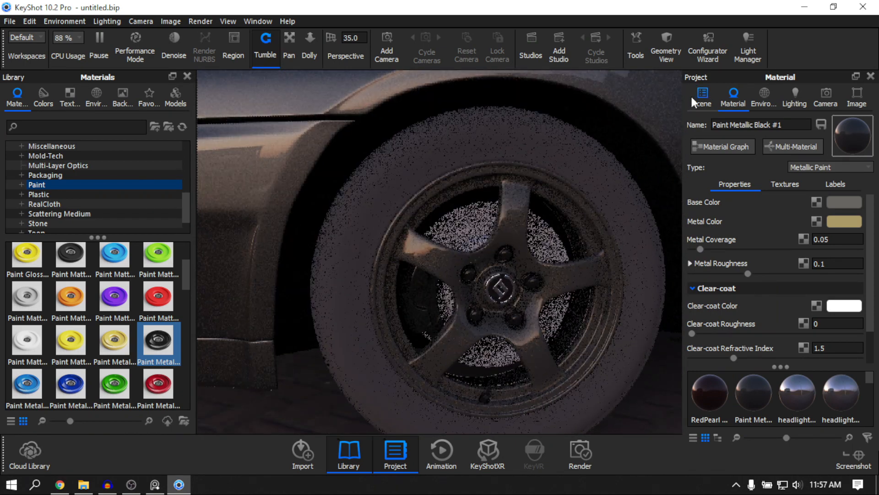
click(695, 95)
click(545, 128)
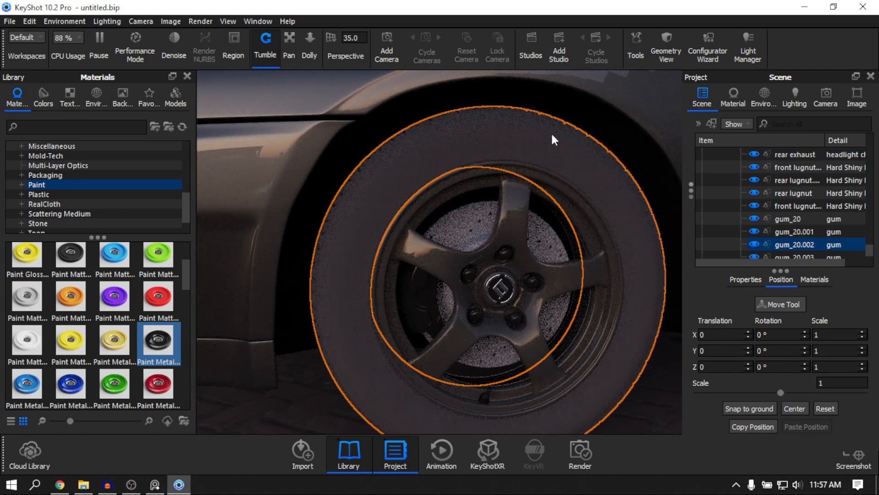
right_click(551, 132)
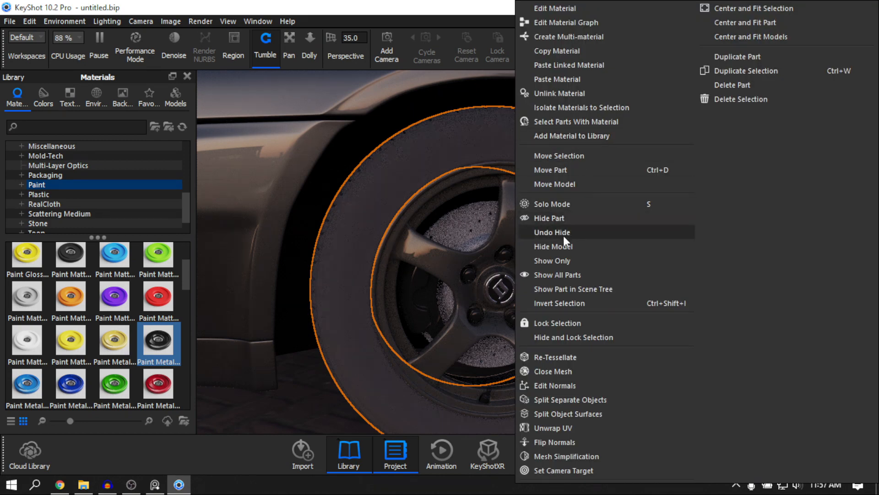
click(560, 260)
scroll(568, 233, down, 5)
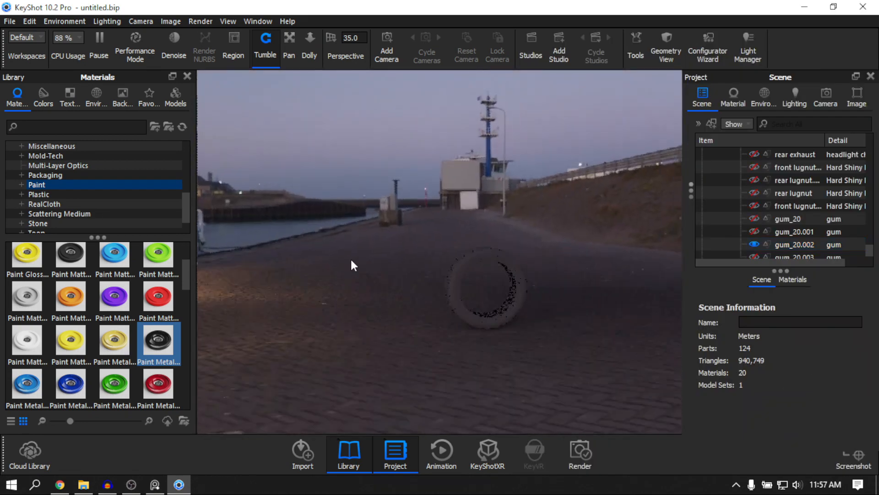
Set the camera target on the isolated front tire
drag(352, 265, 560, 262)
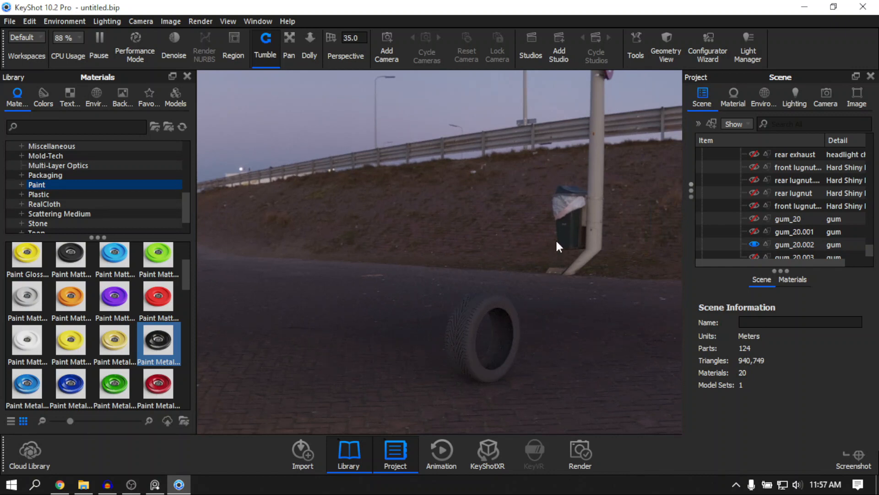
drag(556, 238, 545, 208)
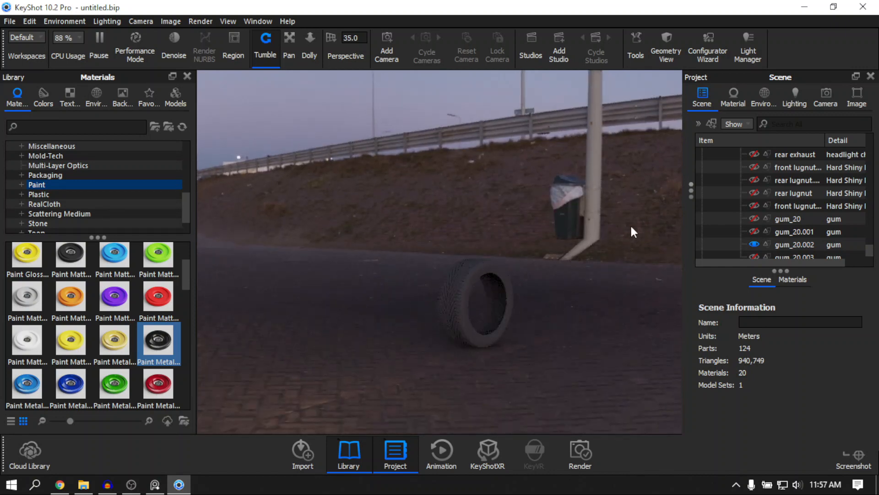
drag(525, 248, 415, 130)
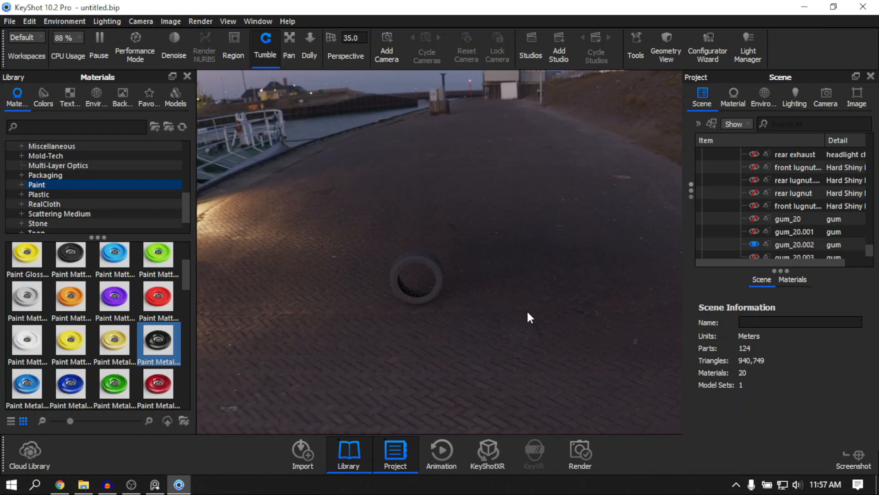
drag(432, 289, 545, 210)
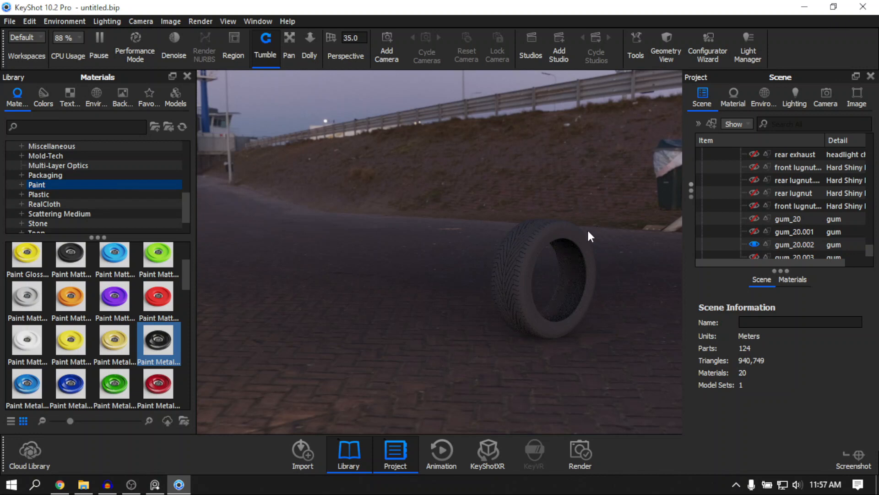
drag(591, 236, 551, 240)
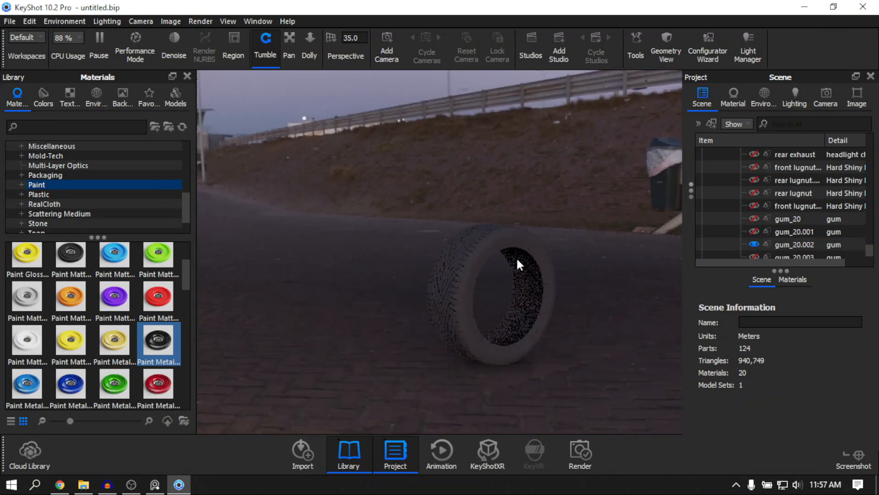
scroll(516, 257, up, 3)
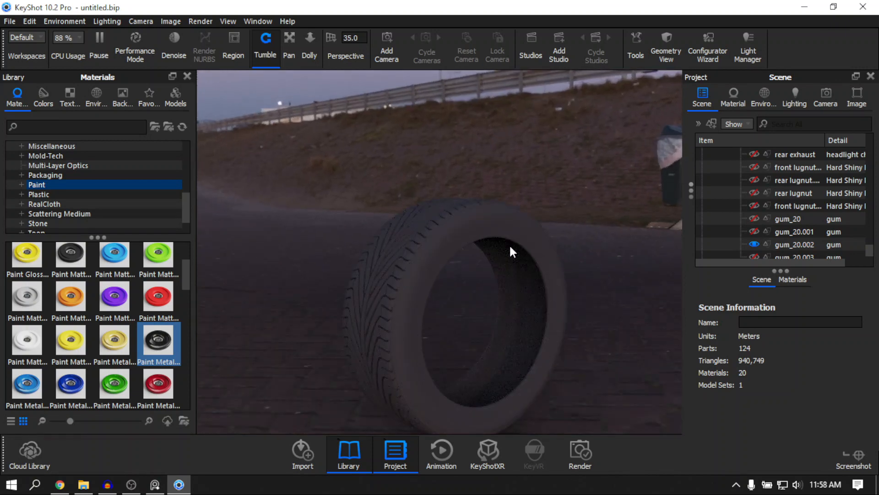
click(510, 244)
right_click(519, 232)
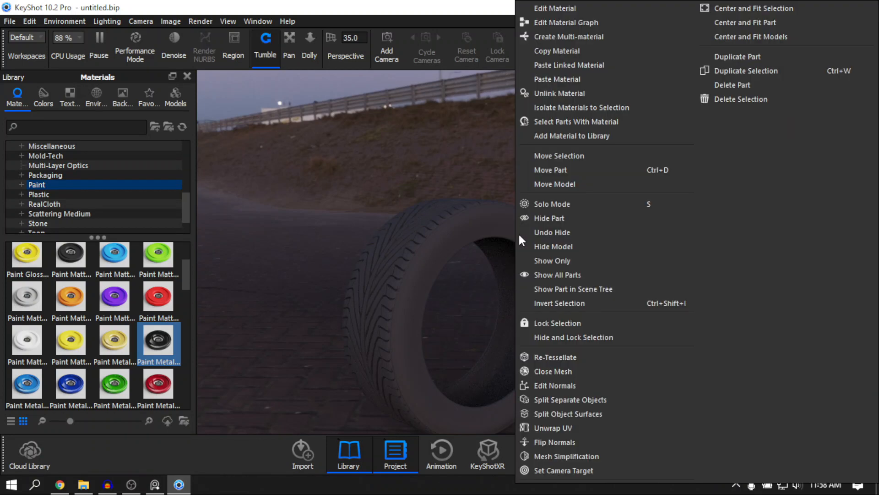
click(557, 470)
Open the isolated tire in the Split Object Surfaces tool
drag(611, 335, 504, 296)
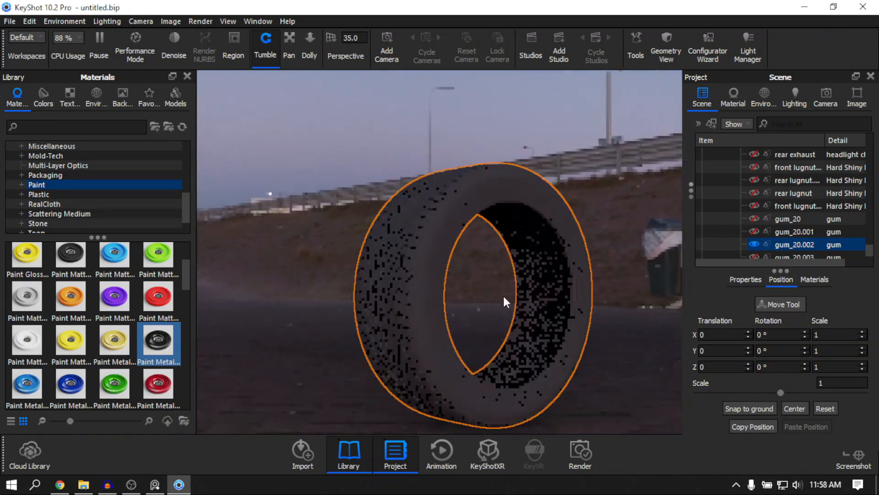
drag(491, 265, 587, 301)
click(518, 290)
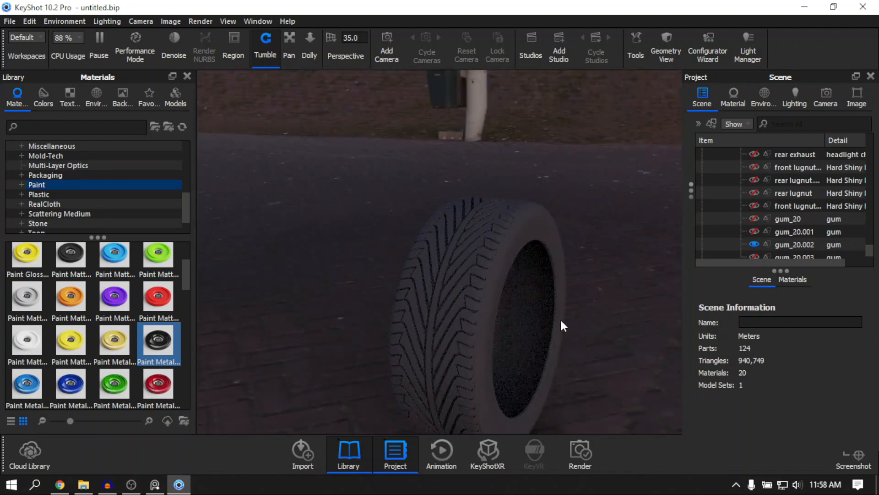
drag(522, 289, 462, 253)
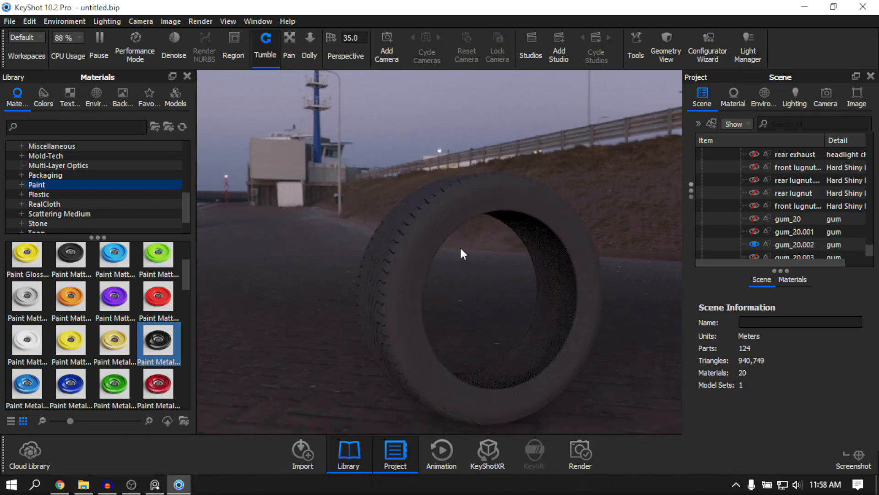
drag(448, 201, 467, 208)
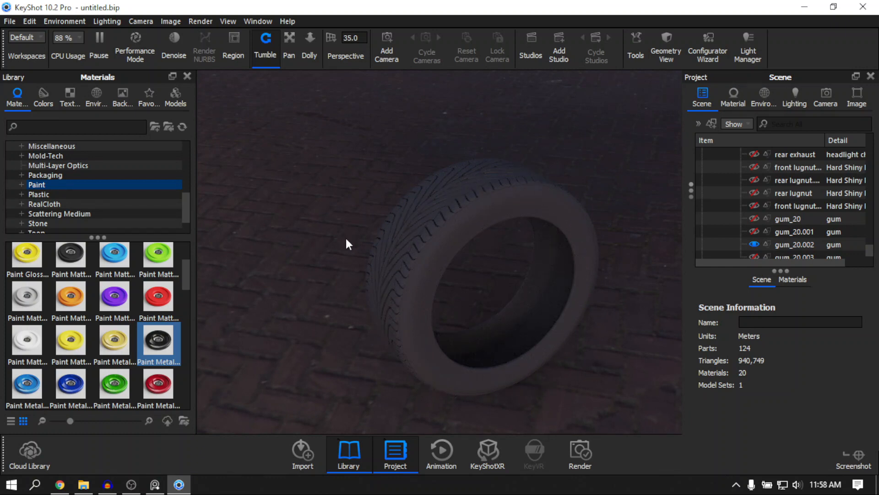
drag(451, 272, 472, 253)
click(456, 231)
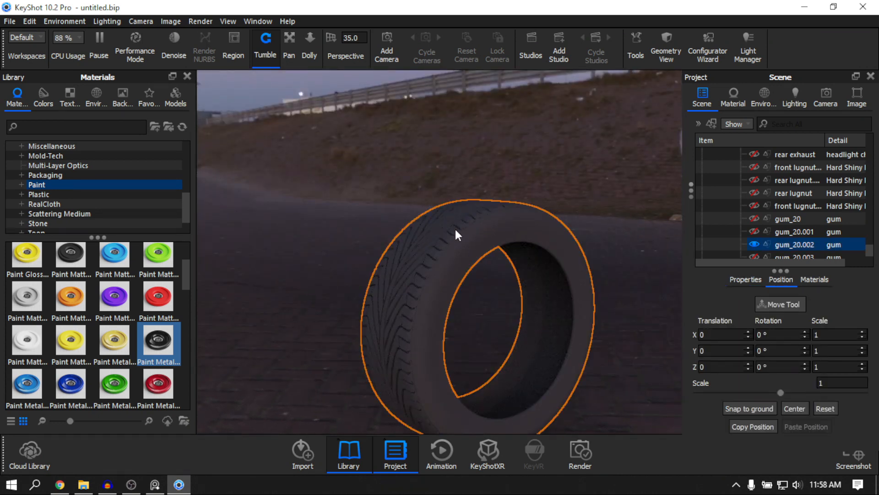
right_click(455, 230)
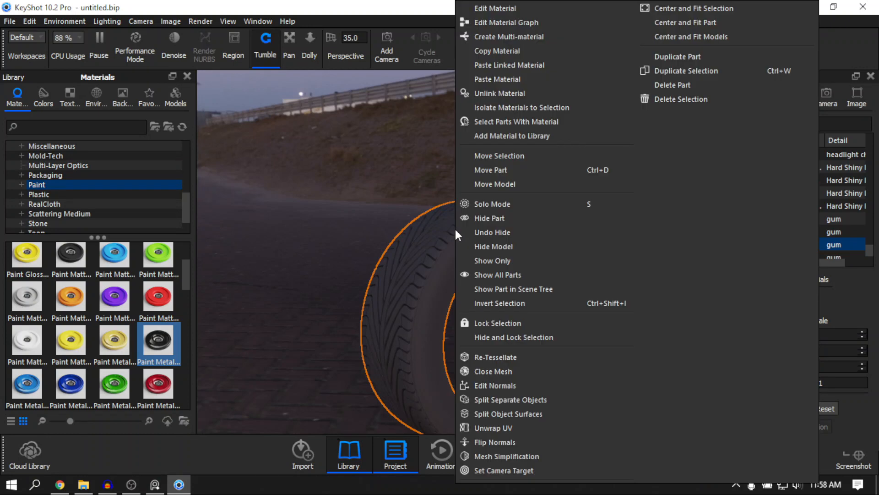
click(537, 412)
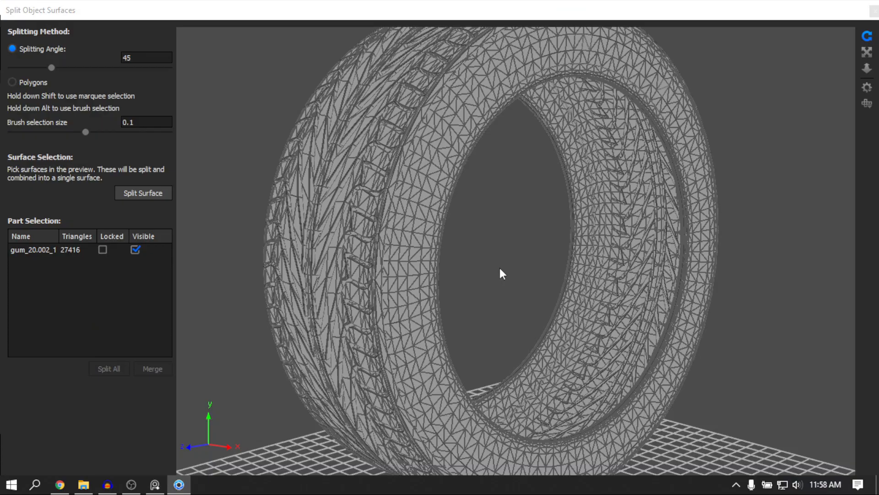
Pick the tire's outer sidewall in the split preview as the surface to separate
right_drag(500, 269, 526, 227)
middle_drag(524, 224, 532, 331)
scroll(514, 260, up, 5)
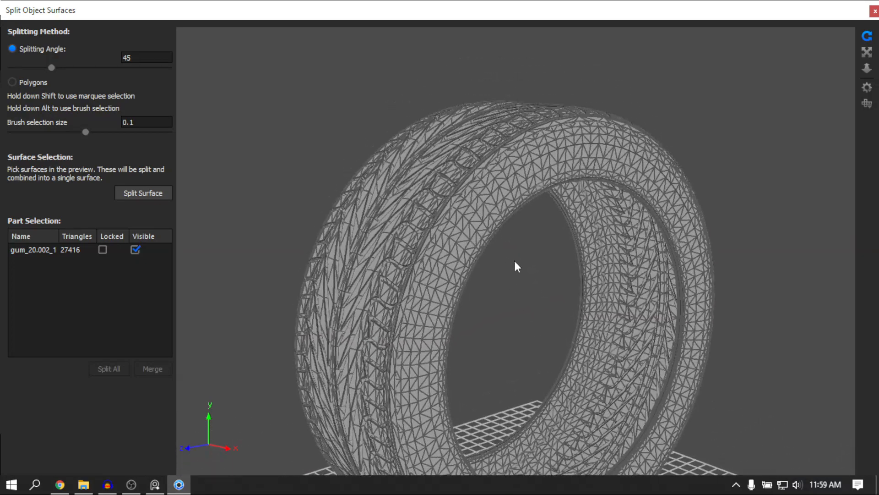
drag(529, 274, 496, 305)
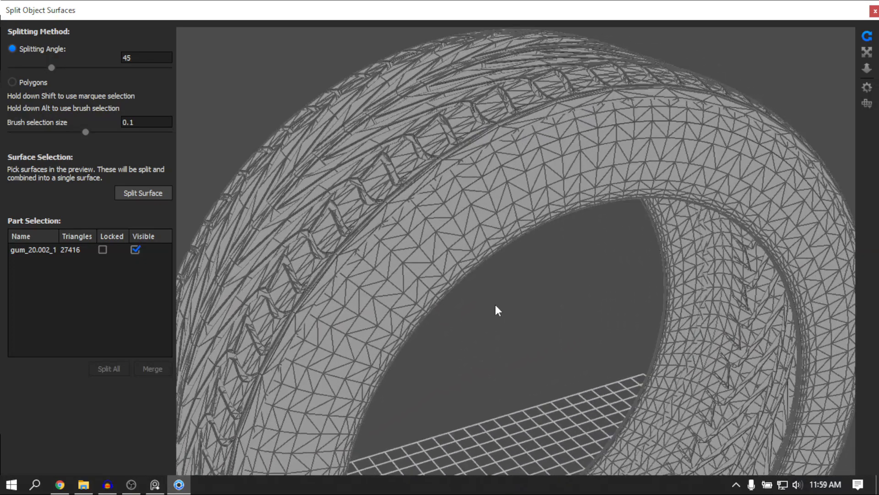
click(439, 226)
scroll(504, 284, down, 3)
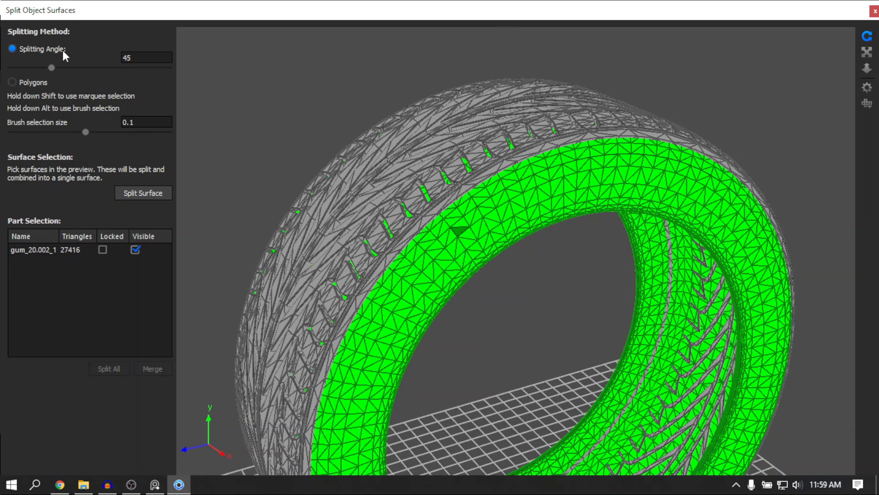
scroll(507, 284, down, 2)
drag(507, 283, 569, 151)
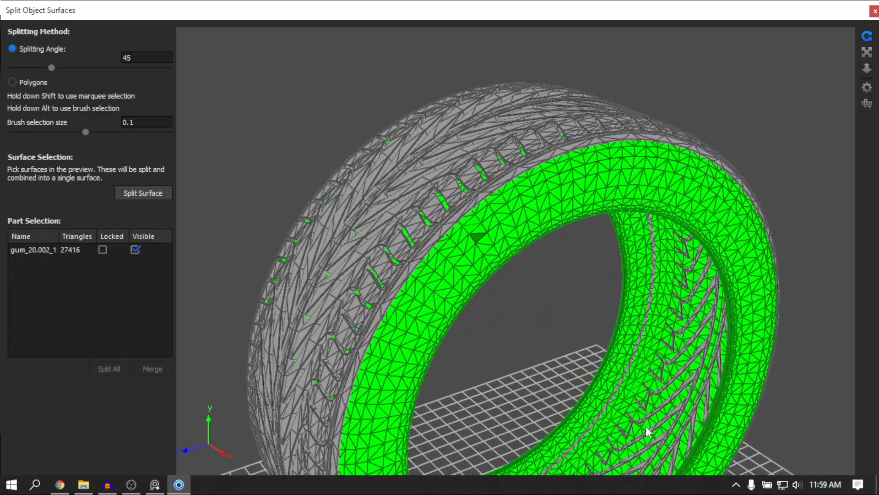
scroll(689, 255, up, 2)
scroll(430, 294, down, 2)
scroll(524, 348, down, 3)
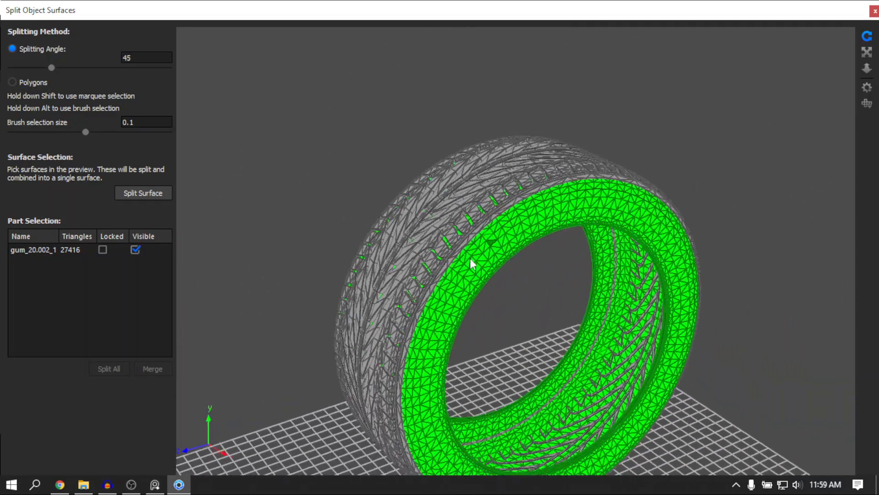
Reduce the splitting angle to 14.22 to limit the selection to the outer sidewall
scroll(506, 332, up, 3)
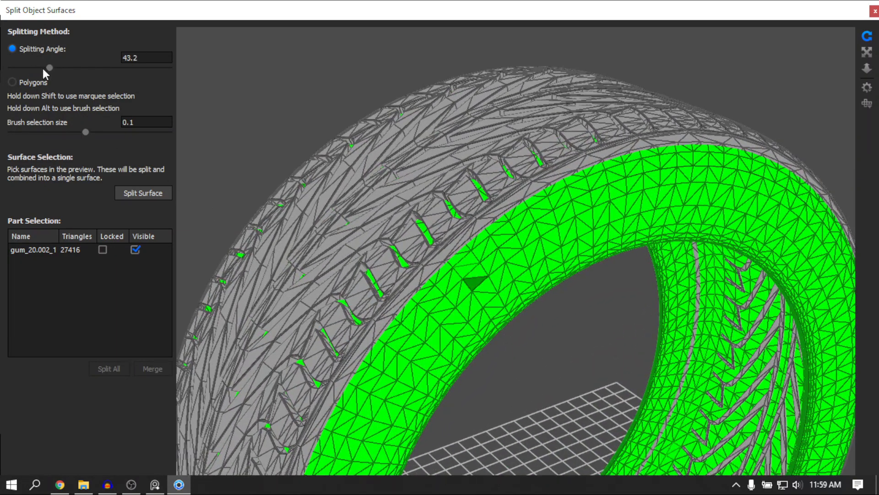
drag(28, 67, 23, 67)
drag(504, 317, 511, 353)
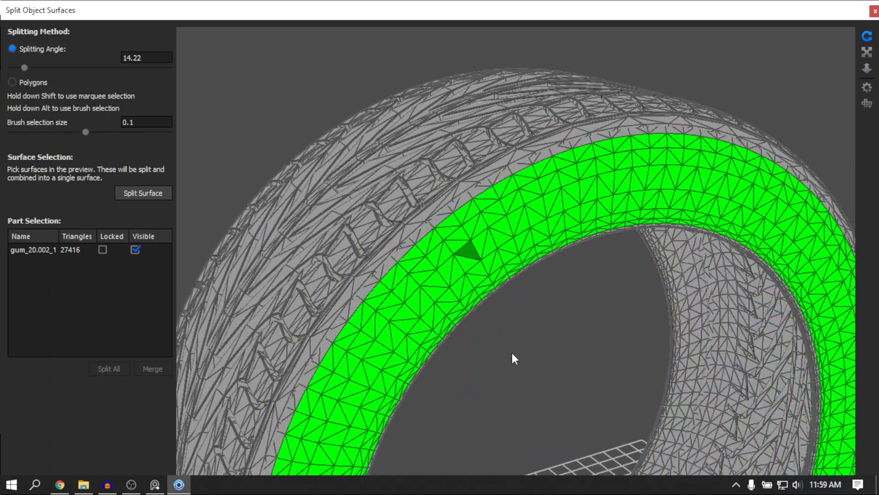
scroll(534, 338, down, 5)
drag(530, 324, 494, 286)
scroll(493, 283, up, 6)
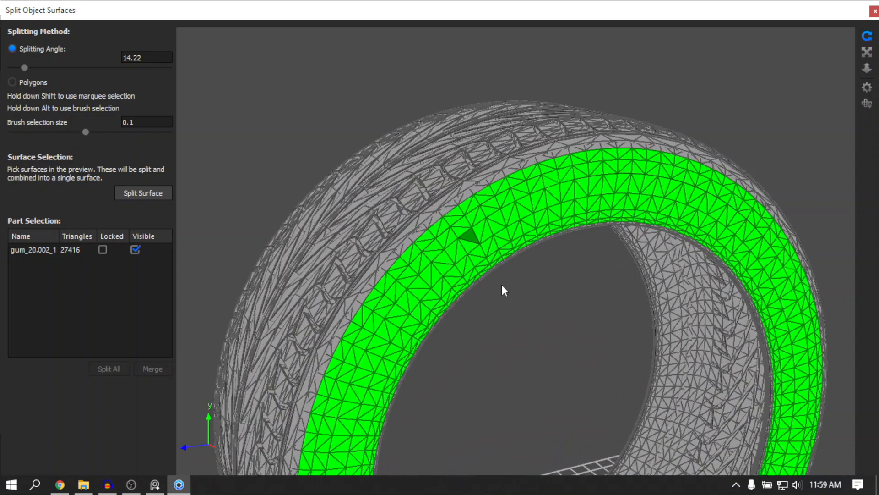
scroll(482, 280, up, 5)
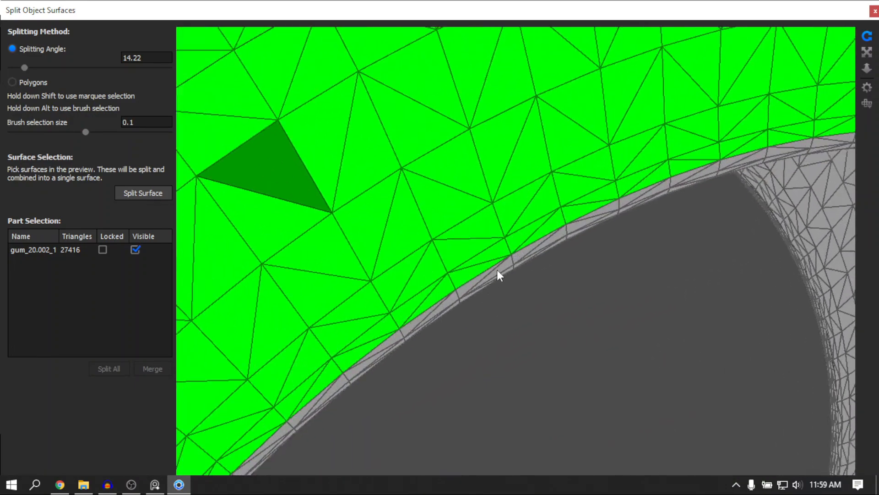
scroll(496, 295, down, 3)
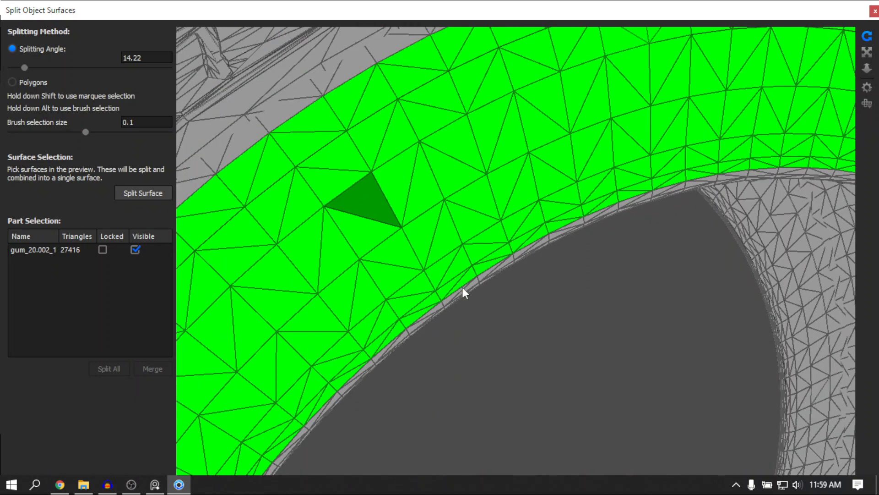
scroll(490, 307, down, 2)
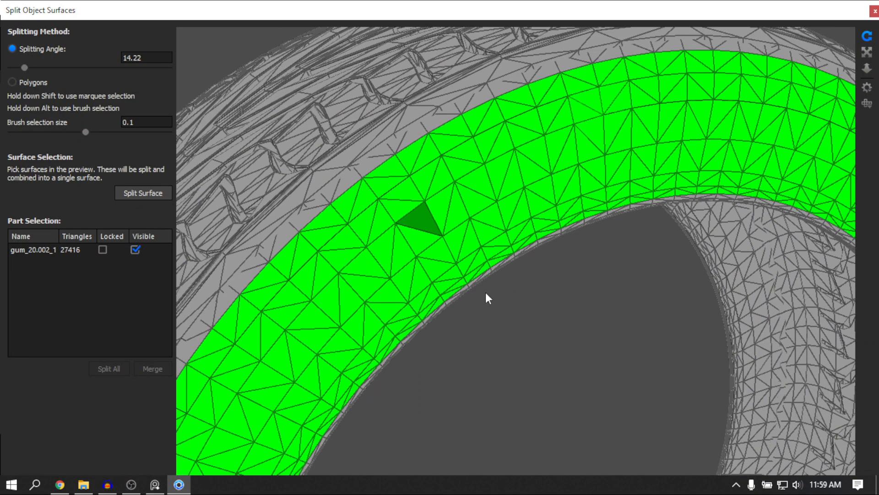
Add the narrow band along the sidewall's inner edge to the surface selection with a marquee
shift+drag(445, 250, 561, 341)
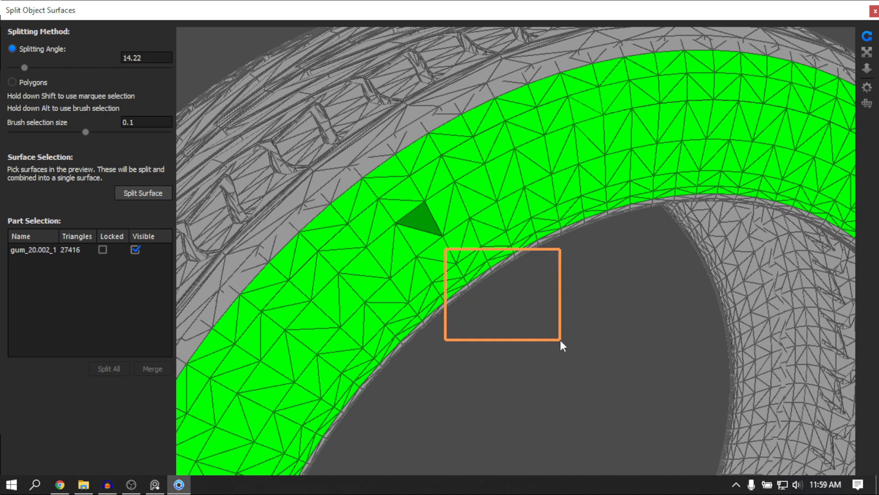
shift+drag(561, 341, 560, 340)
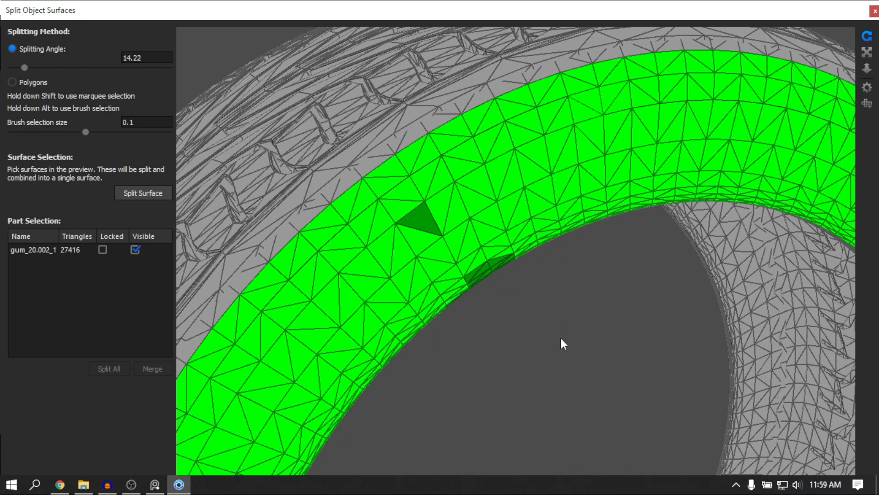
scroll(562, 340, down, 6)
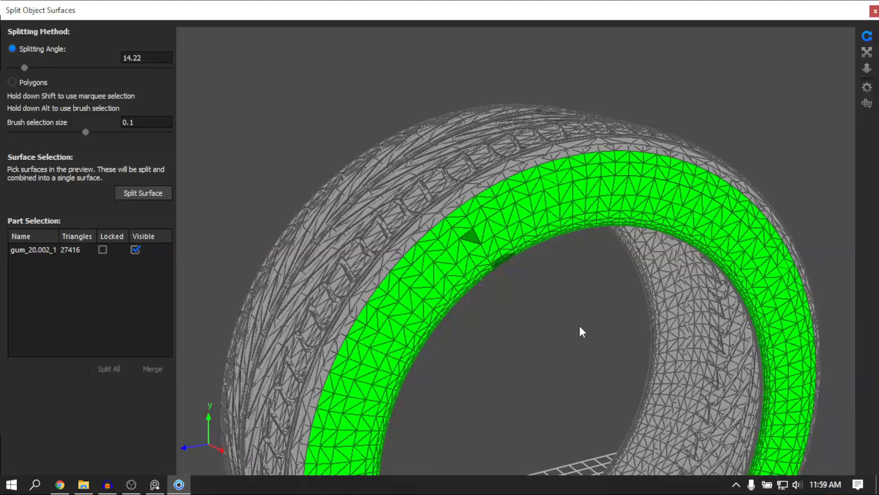
middle_drag(515, 257, 504, 223)
scroll(538, 255, down, 1)
drag(537, 255, 559, 283)
drag(625, 268, 603, 271)
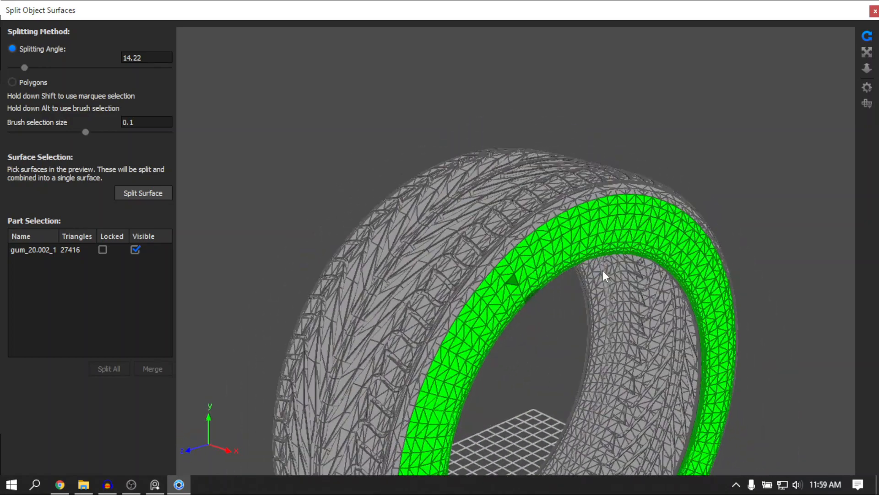
Split the selected sidewall into its own part, check it by hiding and reshowing it, and apply the split
click(150, 192)
mouse_move(695, 2)
mouse_down()
mouse_move(691, 19)
mouse_move(682, 8)
mouse_up()
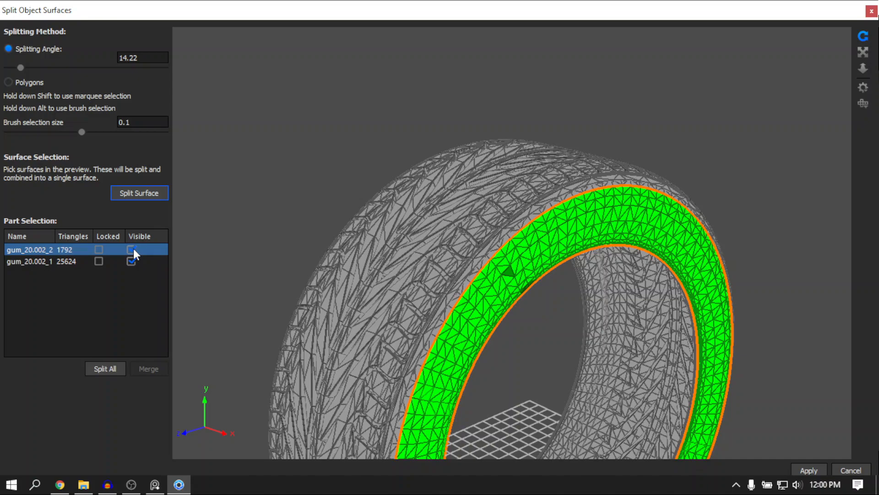
click(133, 249)
drag(618, 348, 568, 348)
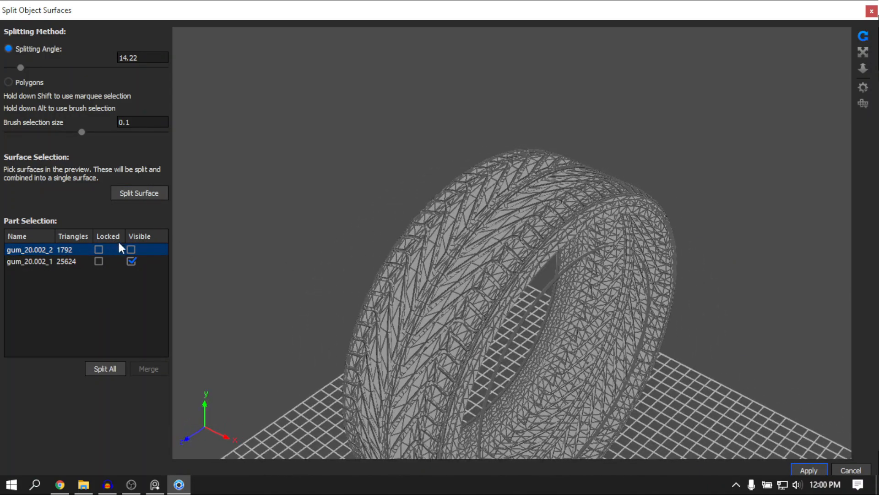
click(132, 249)
click(801, 468)
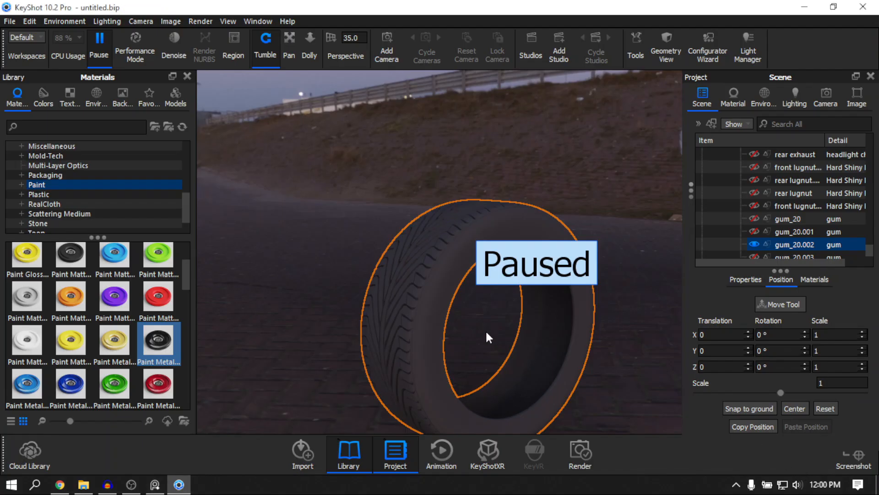
Examine the tire from both sides to check which surfaces belong to the separated sidewall part
drag(595, 326, 452, 235)
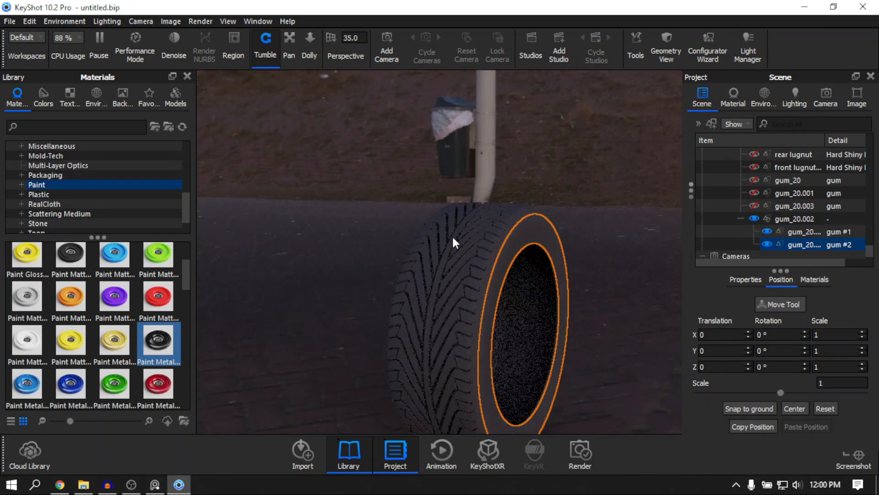
click(796, 232)
drag(641, 276, 438, 243)
click(438, 242)
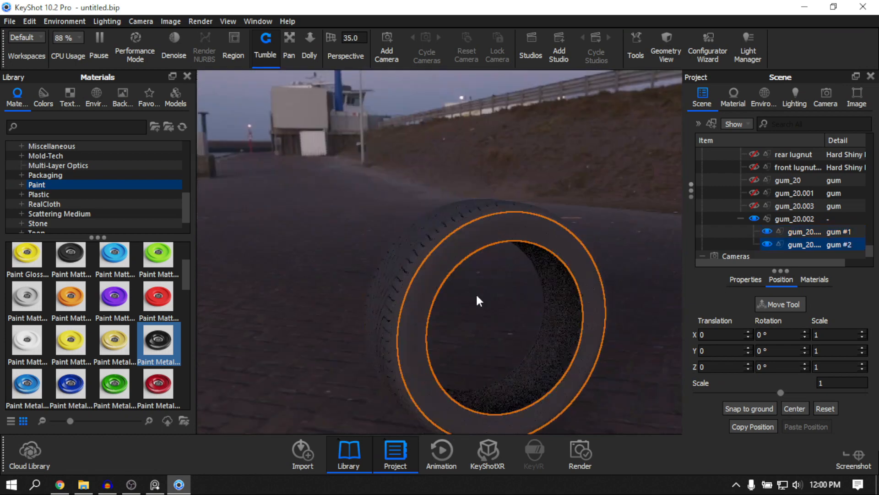
drag(477, 296, 641, 355)
drag(510, 243, 416, 241)
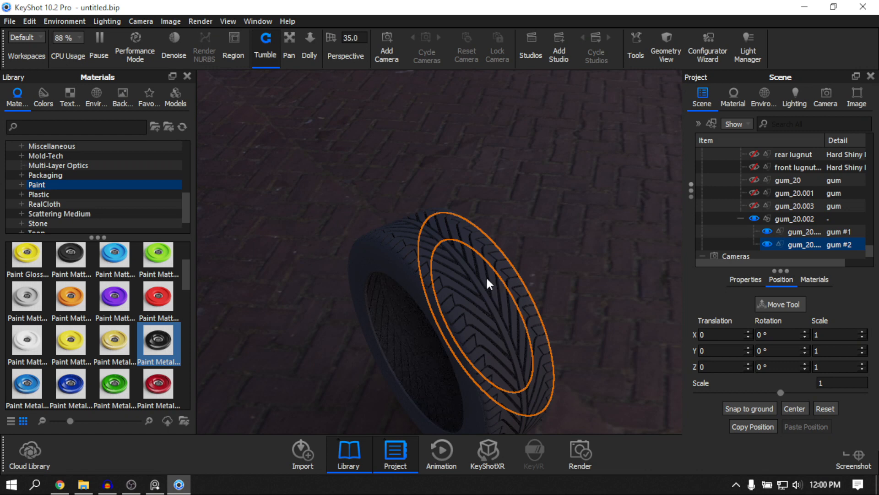
Find the Rubber material in the library, apply it to the tire's tread part and inspect the tread up close
text(rubber)
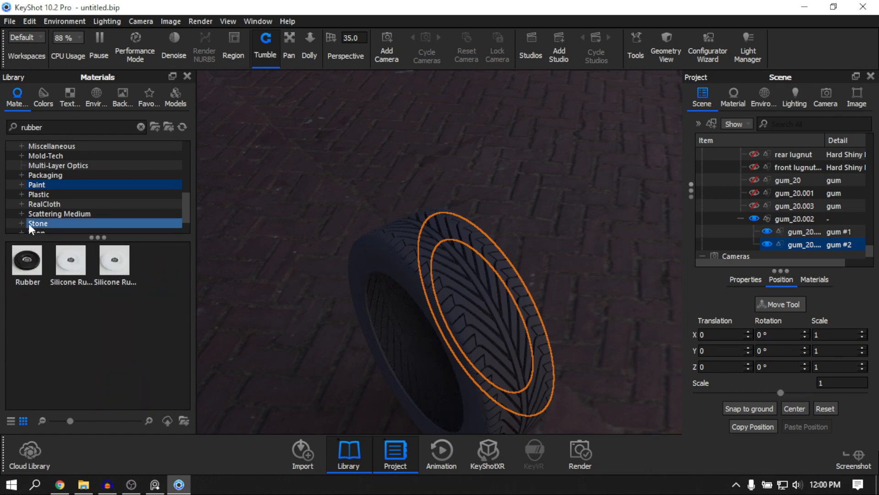
drag(26, 259, 461, 305)
drag(548, 255, 537, 216)
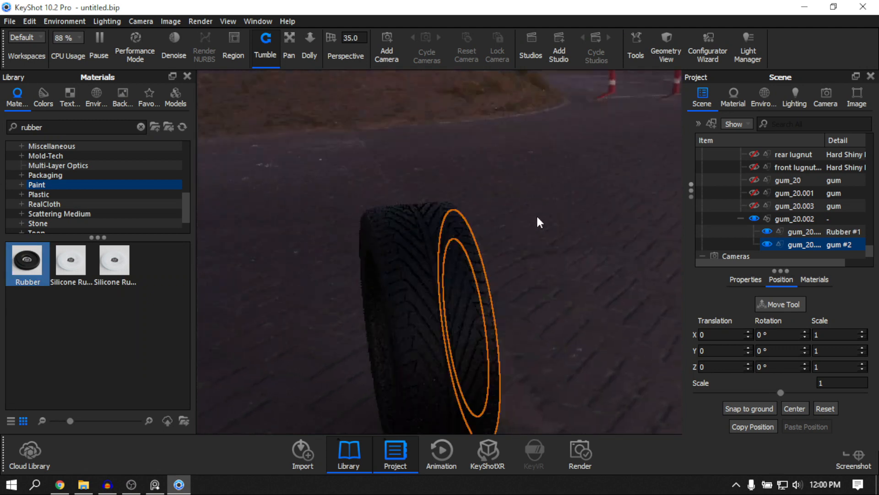
click(537, 216)
drag(536, 324, 530, 284)
scroll(530, 279, up, 3)
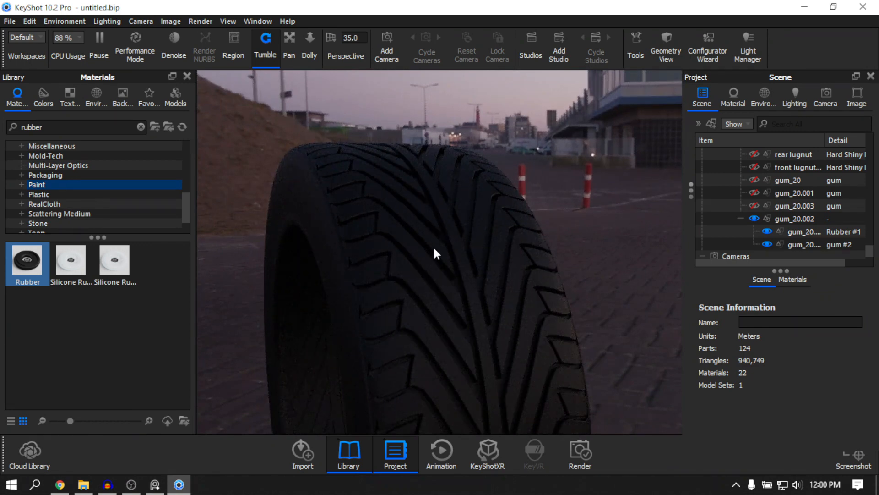
Switch to the reference image board and examine the rear tire's sidewall and tread in the grey Skyline photo
click(160, 485)
scroll(563, 293, down, 6)
middle_drag(584, 287, 615, 194)
scroll(296, 347, up, 3)
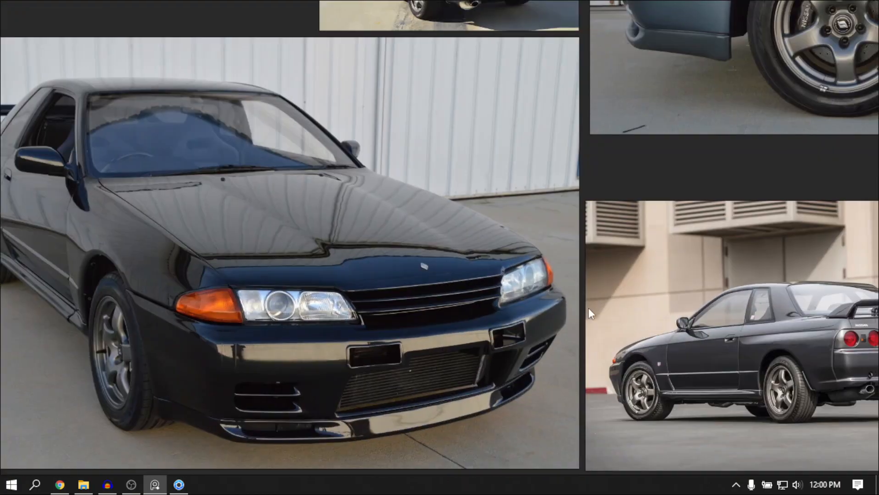
scroll(589, 308, up, 3)
scroll(412, 344, up, 4)
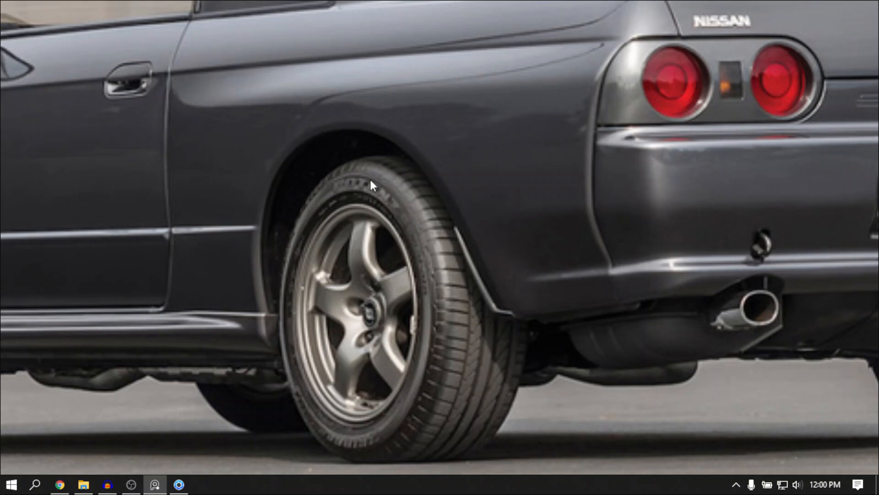
scroll(510, 307, up, 3)
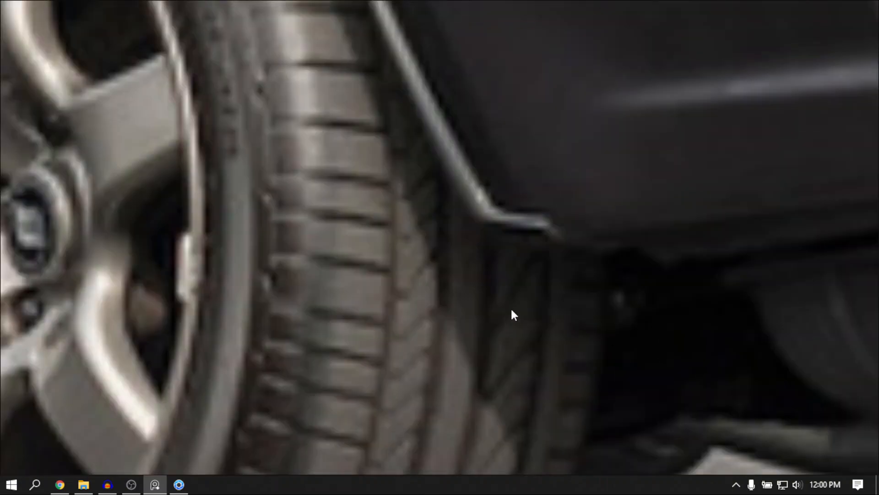
scroll(584, 276, down, 3)
scroll(548, 283, down, 5)
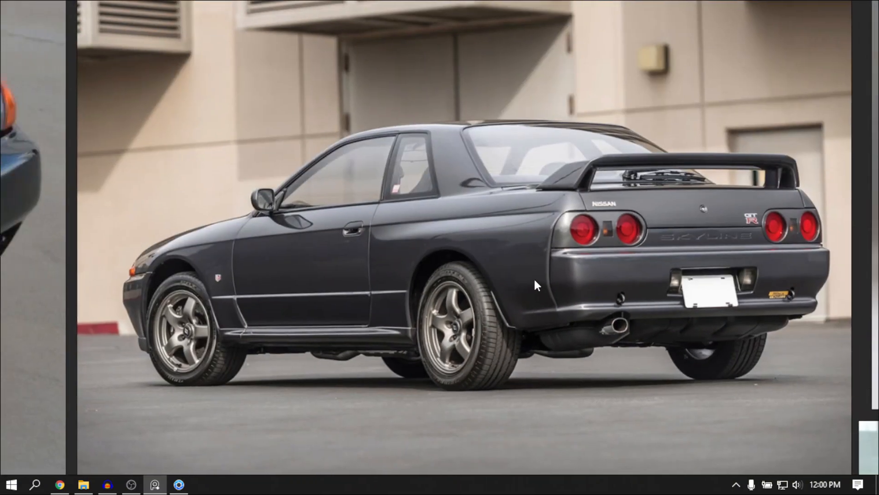
scroll(631, 286, up, 6)
middle_drag(630, 287, 379, 374)
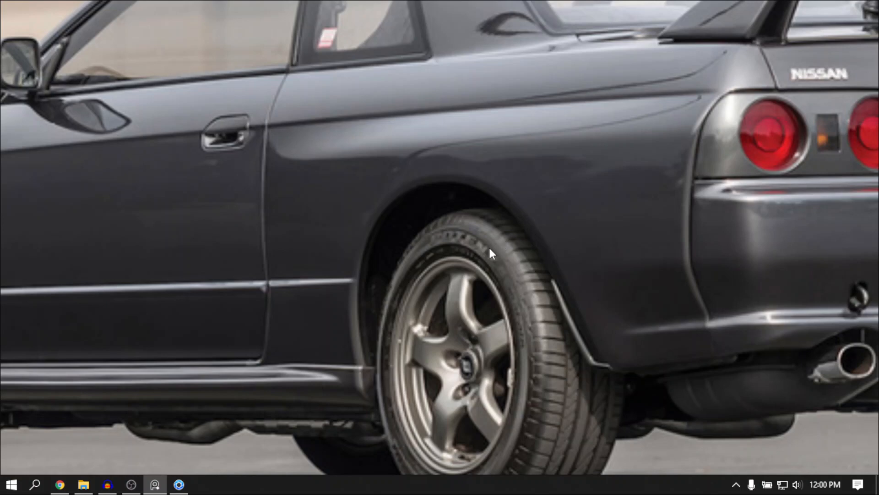
middle_drag(526, 381, 512, 312)
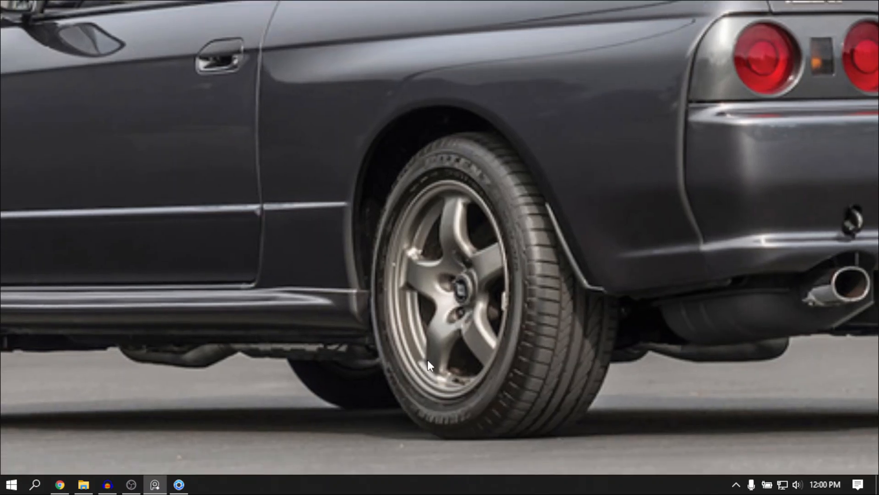
Return to KeyShot and open the tire tread's Rubber material in the Material Graph
click(179, 484)
drag(459, 308, 424, 309)
double_click(468, 283)
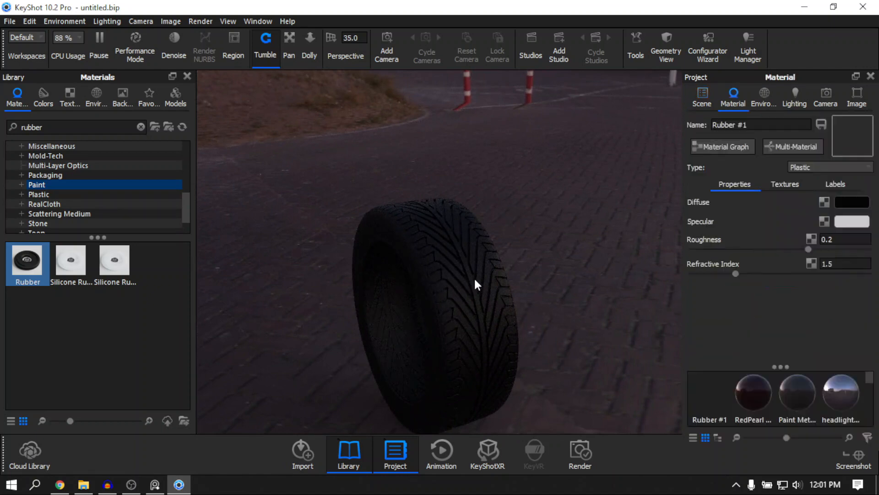
drag(474, 284, 682, 222)
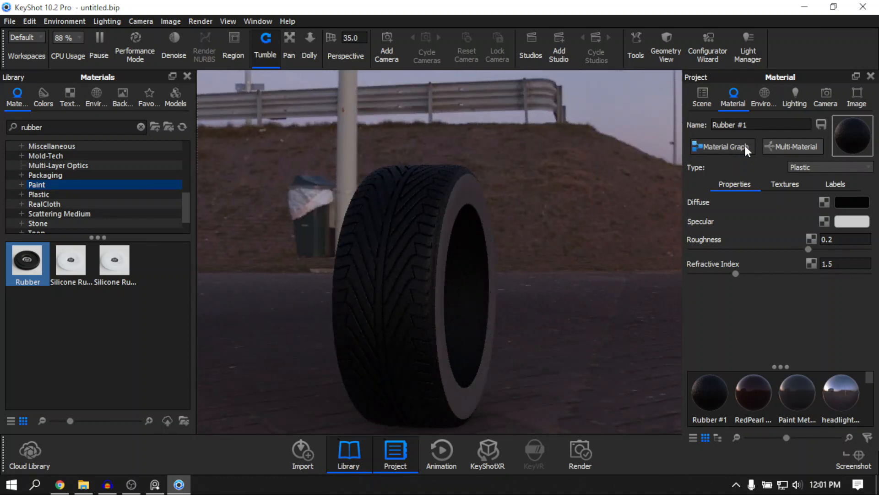
drag(534, 231, 677, 184)
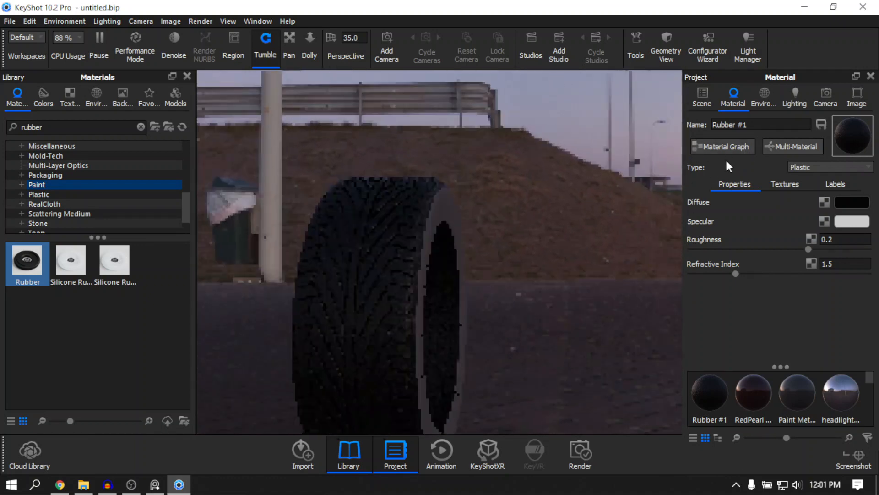
click(723, 147)
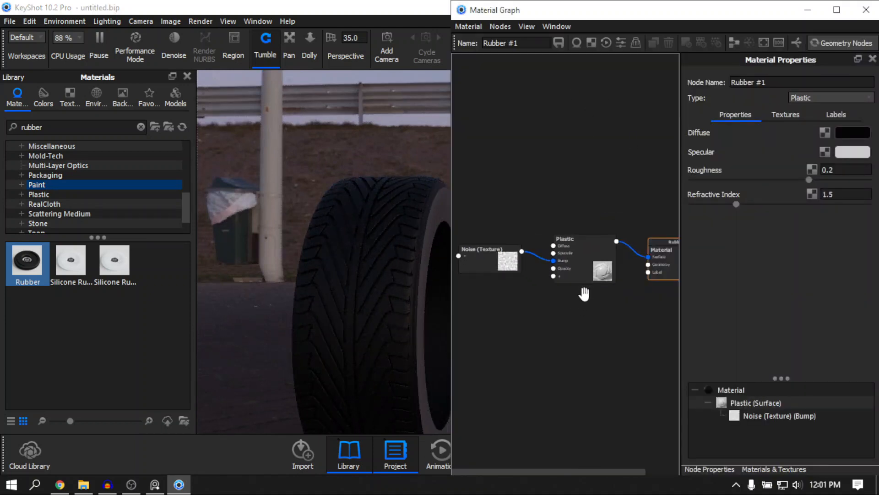
Move the Noise and Plastic nodes up in the graph and add a second Plastic material node below them
drag(515, 269, 509, 231)
drag(578, 260, 571, 213)
drag(502, 229, 507, 189)
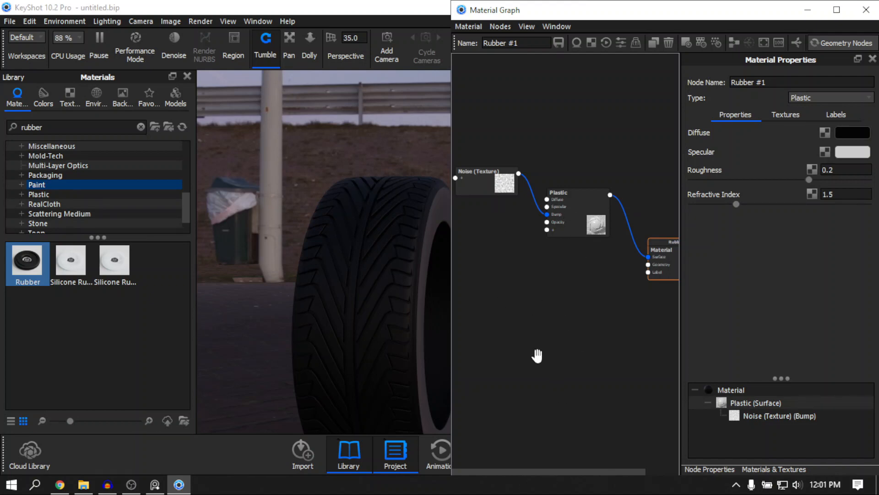
right_click(545, 293)
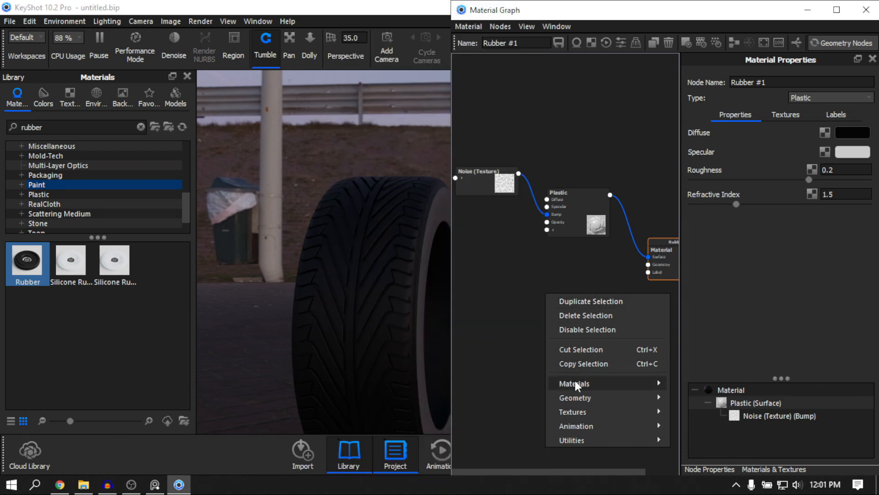
mouse_move(575, 381)
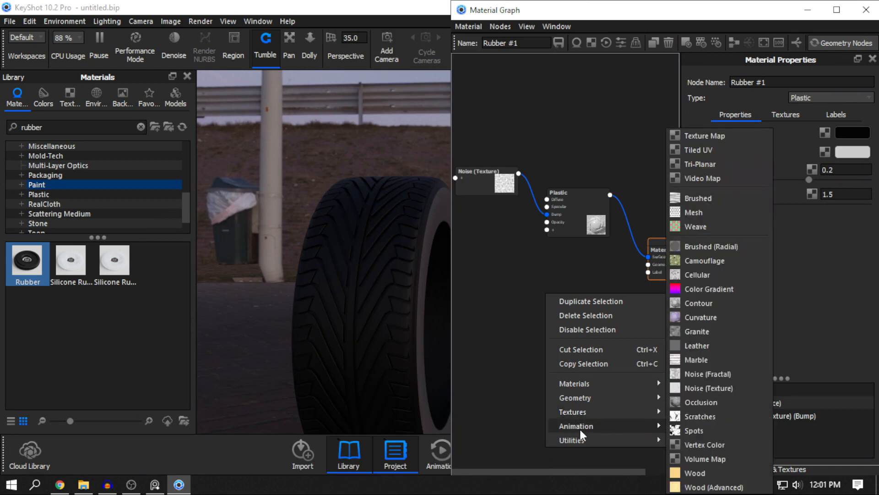
mouse_move(587, 438)
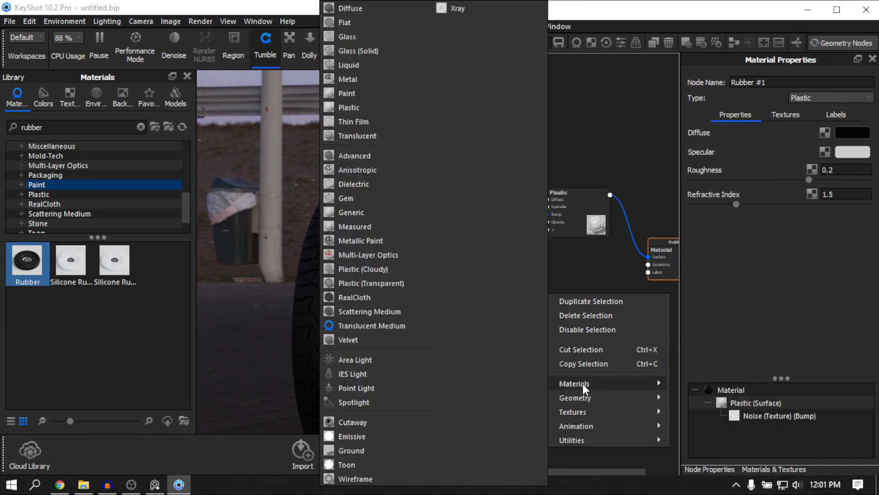
click(352, 108)
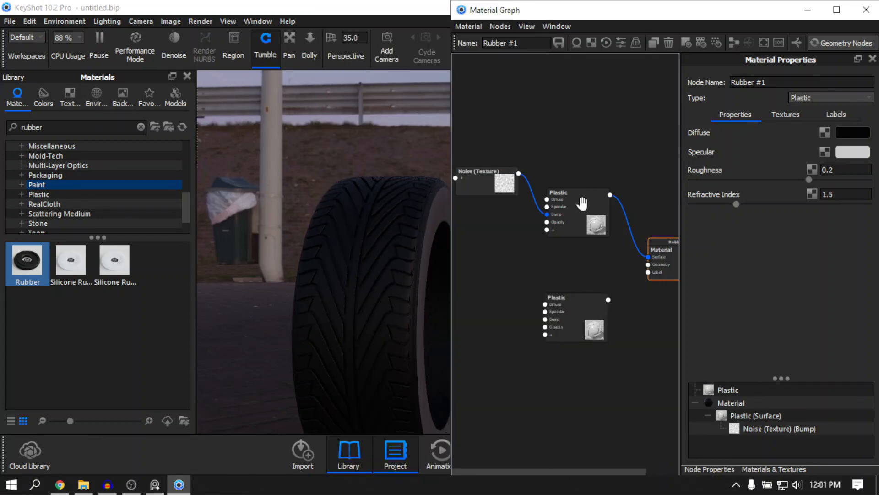
Connect the new Plastic node to the Material node's Label input and check the effect on the tire
drag(557, 323, 554, 297)
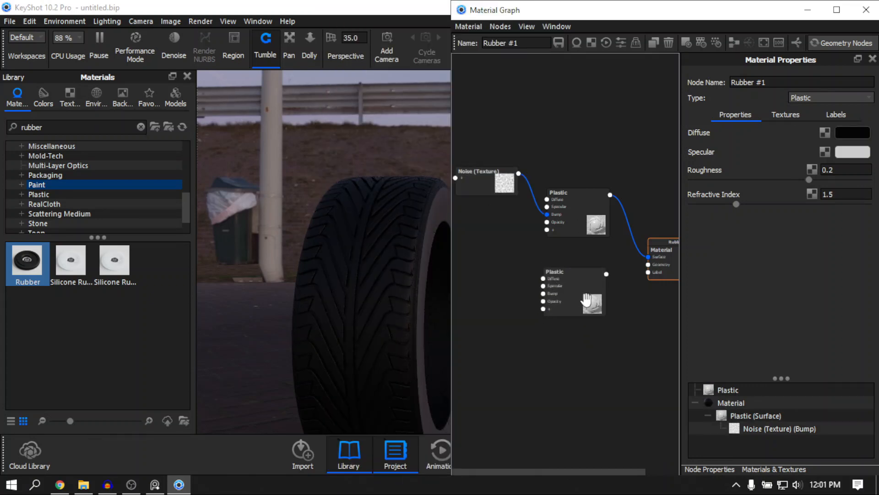
drag(607, 274, 648, 274)
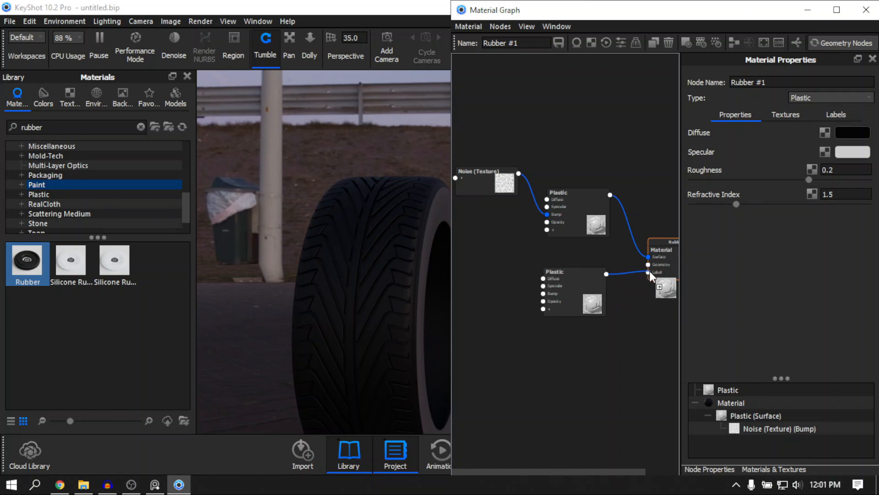
drag(650, 271, 650, 271)
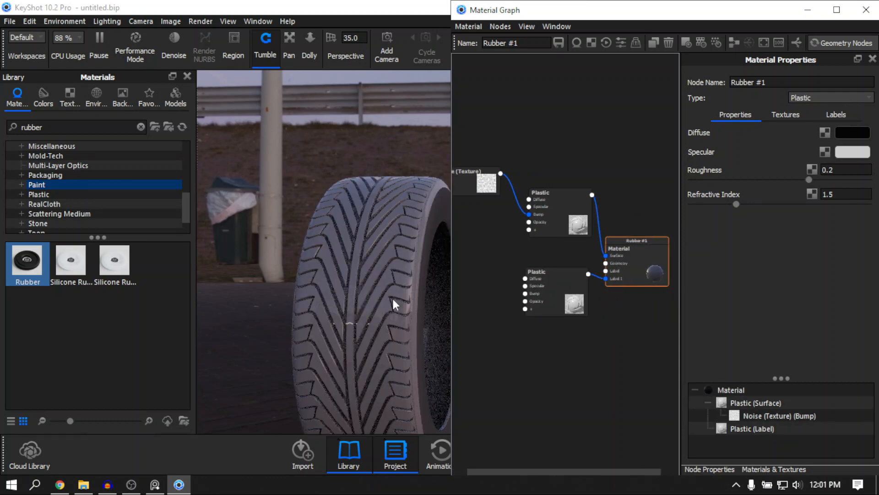
drag(392, 296, 365, 290)
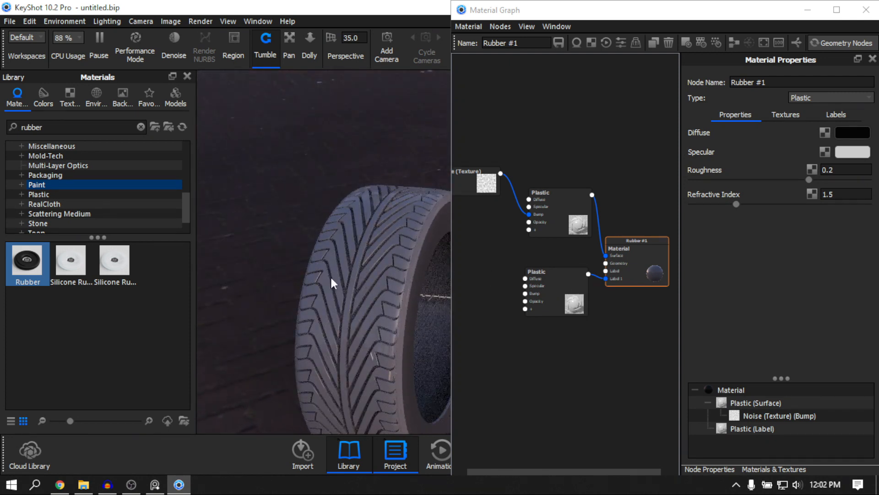
drag(362, 267, 394, 265)
Space out the graph by moving the label Plastic node down and the Material node away from both Plastic nodes
drag(555, 284, 553, 300)
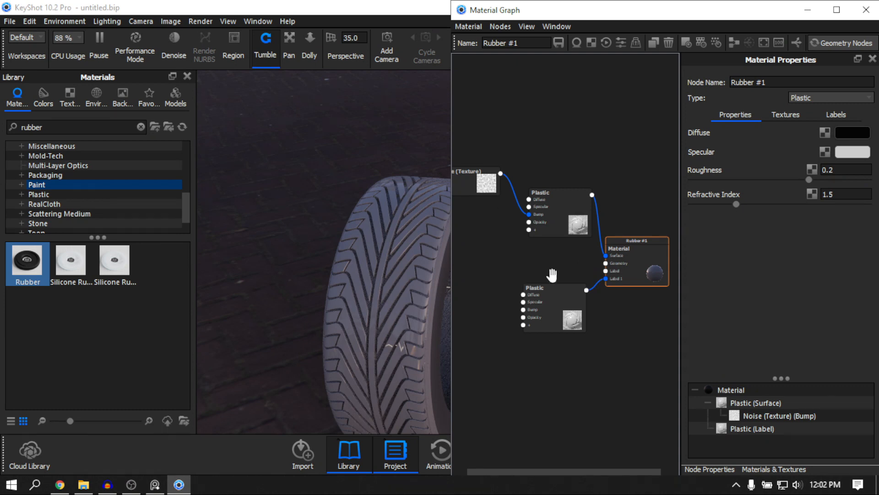
drag(638, 273, 664, 267)
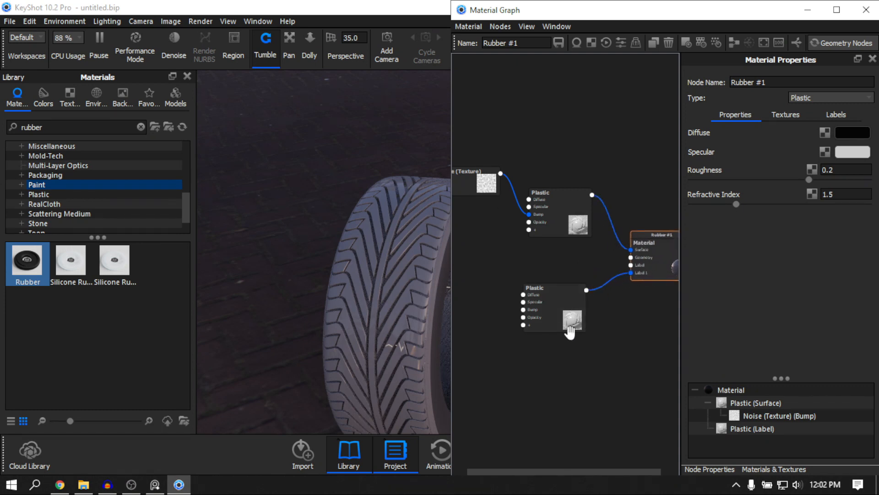
drag(564, 331, 569, 328)
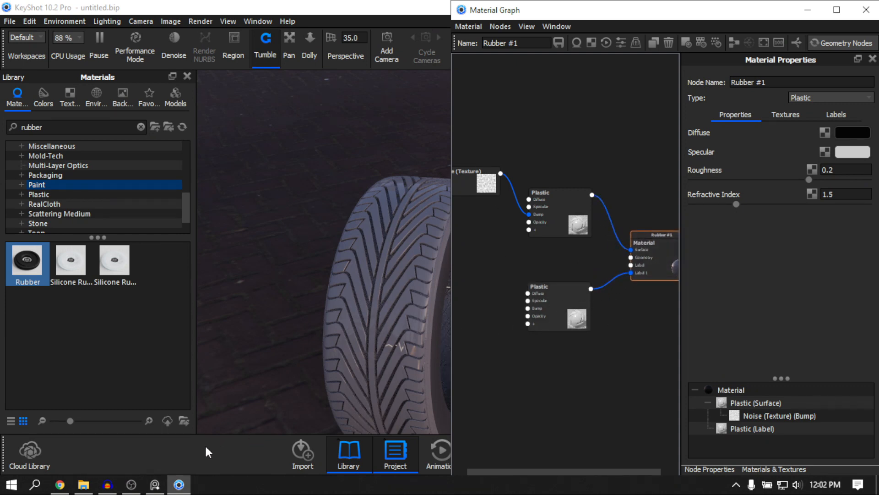
drag(425, 269, 276, 306)
Switch to the web browser and look through Poly Haven's texture library
click(60, 484)
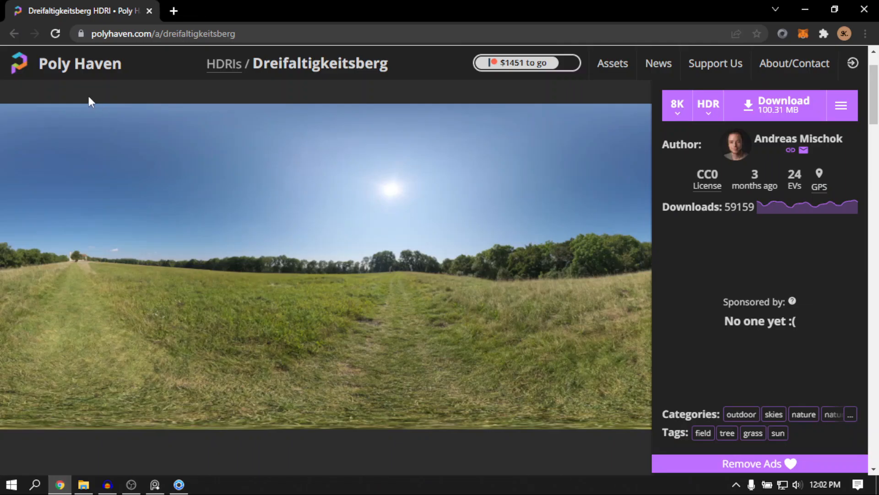
click(78, 66)
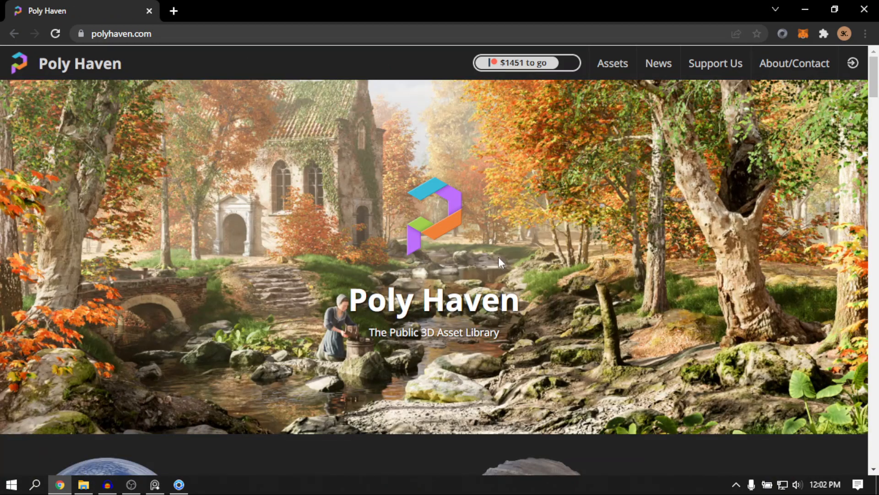
mouse_move(611, 64)
click(607, 119)
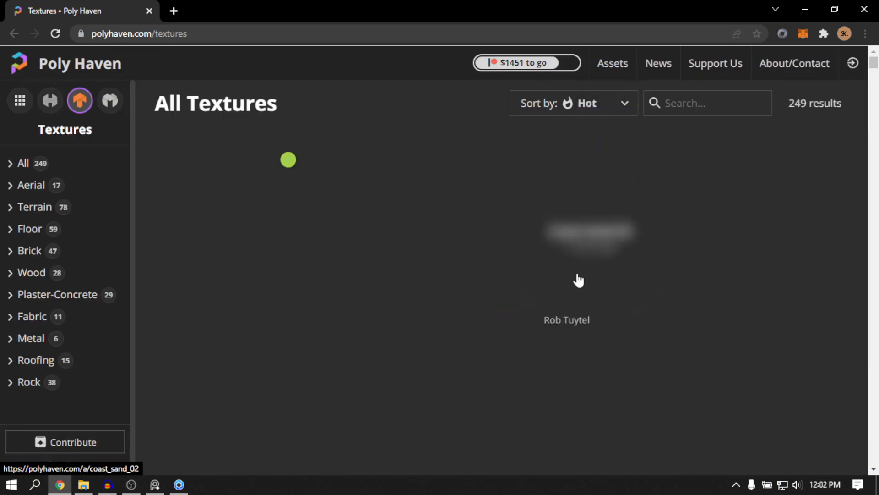
scroll(600, 297, down, 15)
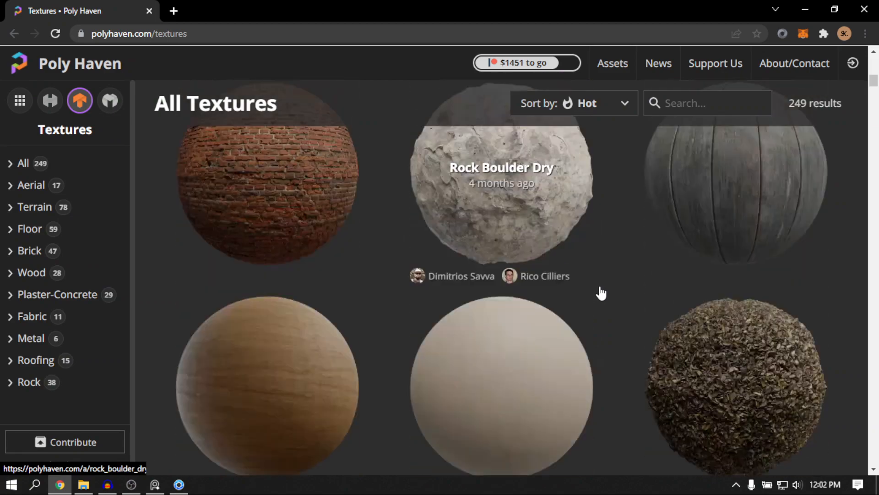
scroll(600, 293, down, 10)
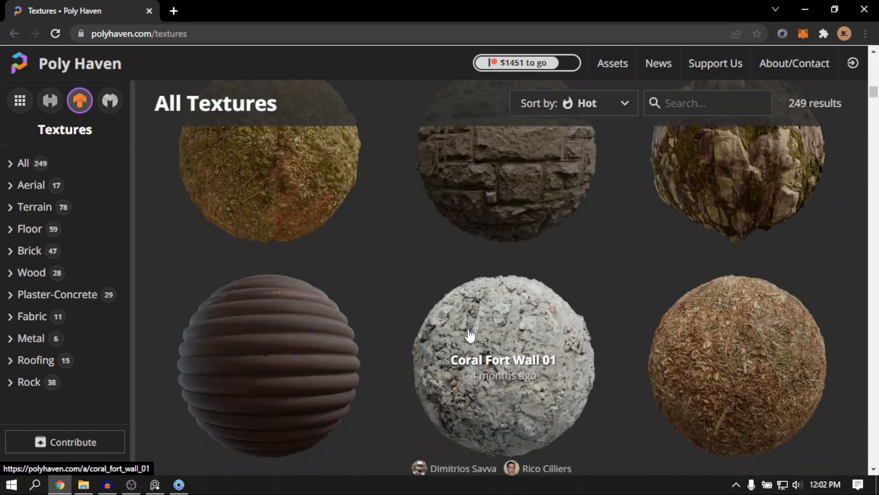
Add the diffuse, normal, roughness and specular maps from the white plaster folder in File Explorer to the Material Graph
click(84, 485)
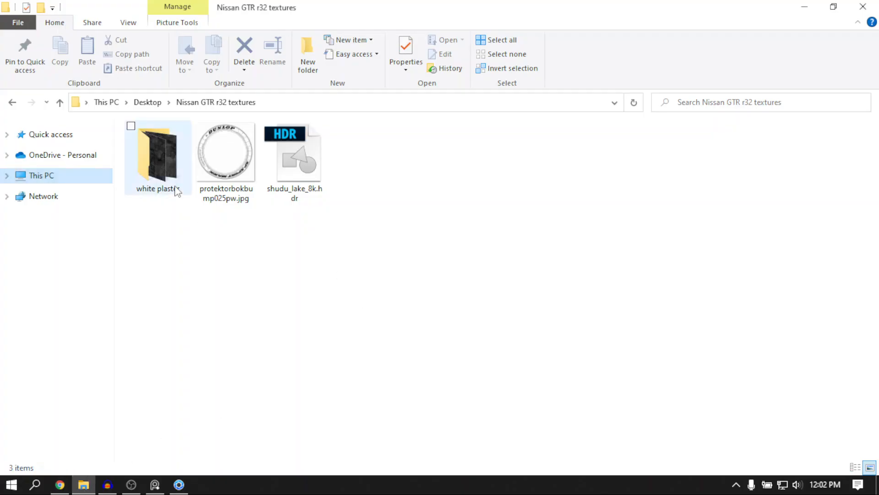
double_click(177, 190)
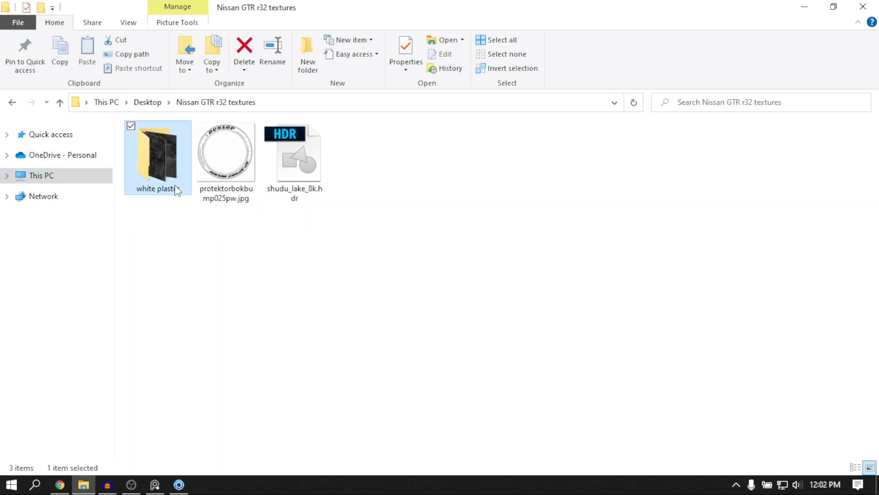
drag(591, 273, 274, 141)
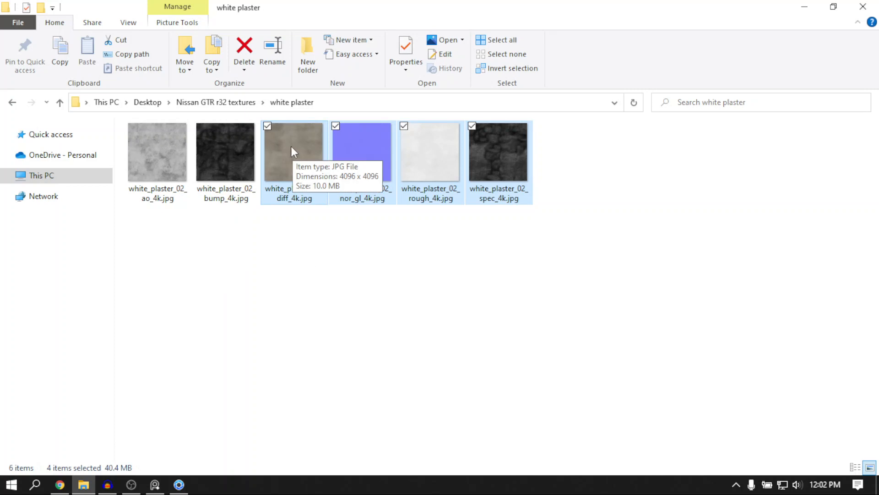
drag(291, 147, 486, 311)
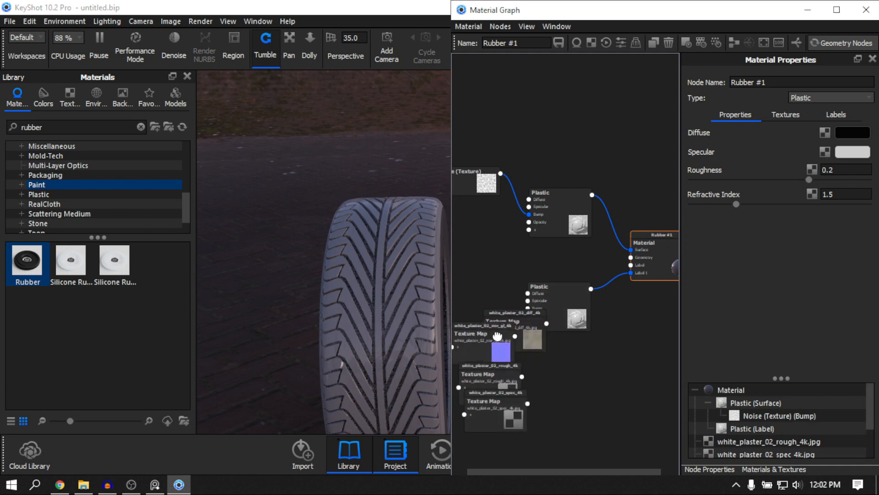
Move the white_plaster_02_diff_4k texture node above the other plaster maps, beside the label Plastic node
drag(497, 335, 496, 336)
drag(531, 312, 472, 246)
drag(537, 271, 556, 270)
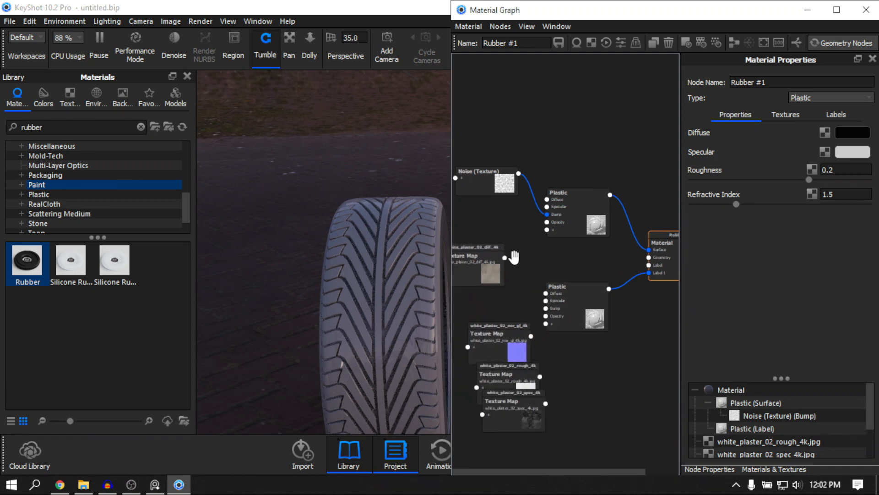
Connect the white_plaster_02_diff_4k texture to the label Plastic node's Diffuse input and space out the two nodes
drag(505, 257, 547, 294)
drag(603, 310, 615, 298)
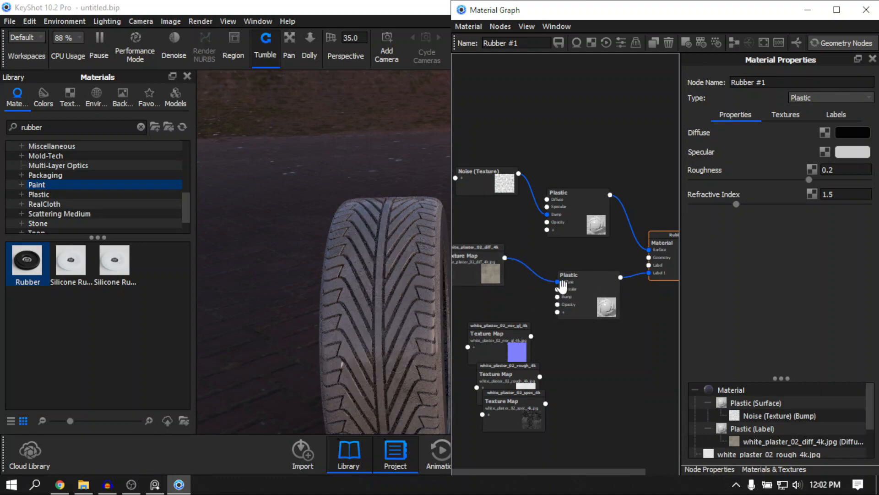
drag(406, 255, 431, 256)
drag(495, 261, 510, 261)
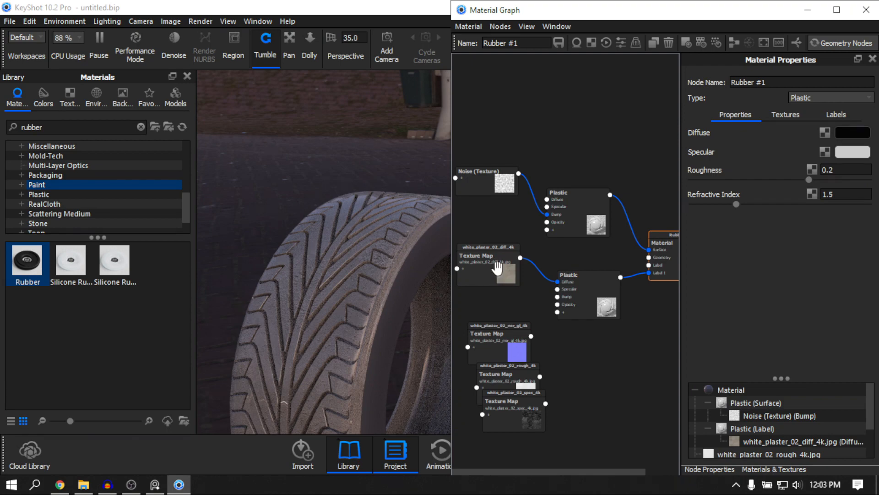
Preview the white_plaster_02_diff_4k texture alone on the tire and set its mapping type to Cylinder
click(498, 267)
drag(315, 298, 282, 271)
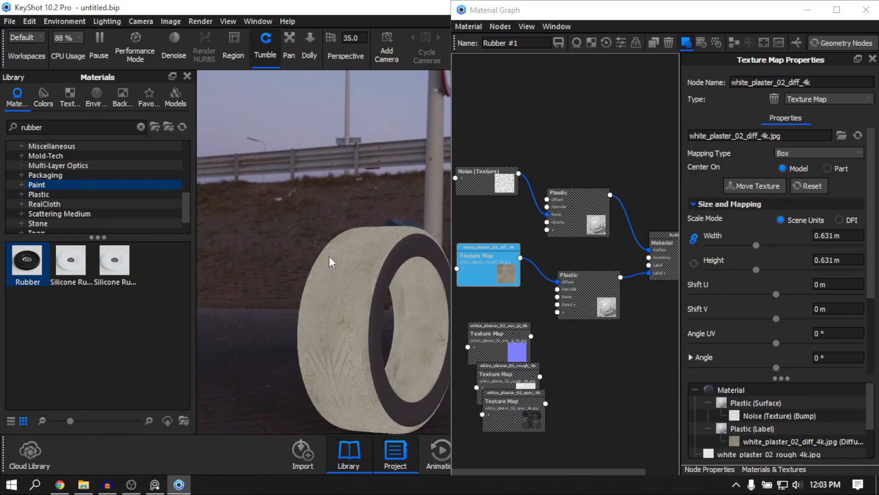
drag(330, 262, 217, 195)
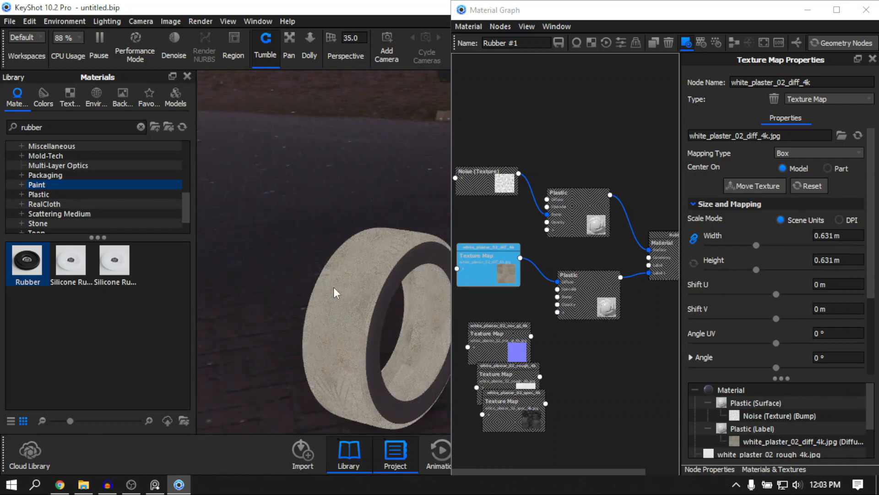
mouse_move(334, 287)
mouse_down()
mouse_move(335, 341)
mouse_move(287, 303)
mouse_move(350, 284)
mouse_up()
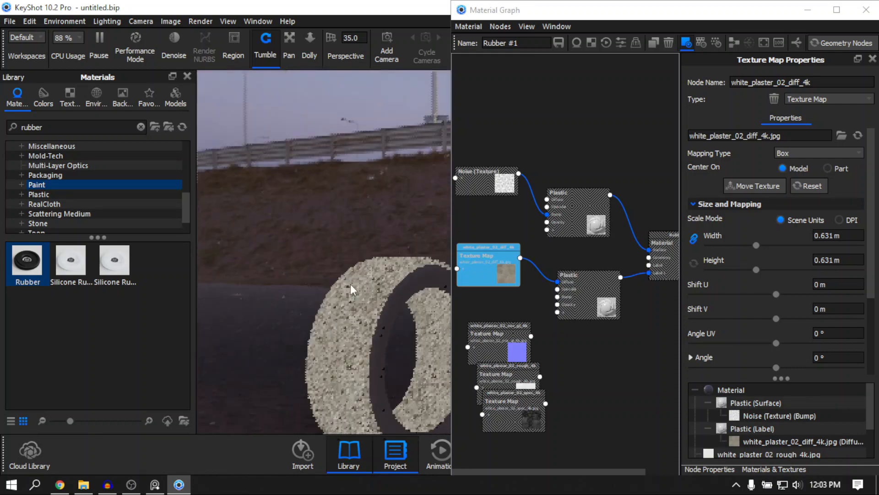
drag(389, 330, 394, 262)
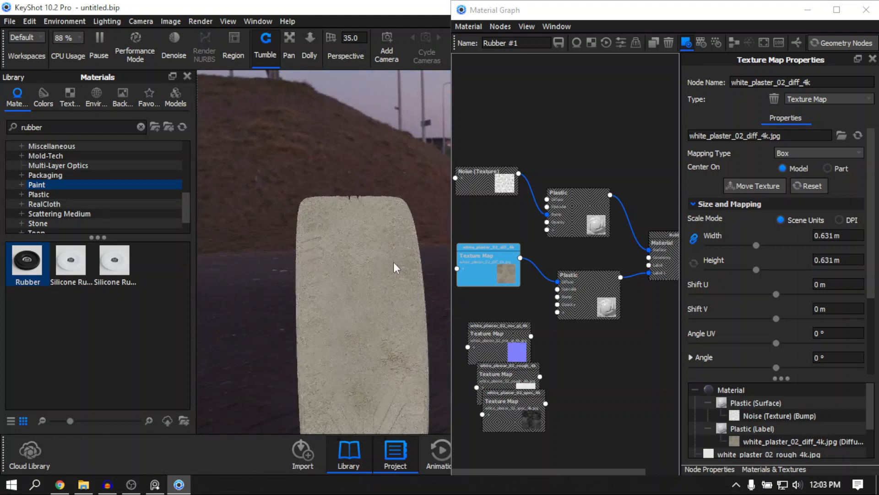
drag(274, 265, 438, 264)
drag(344, 318, 416, 287)
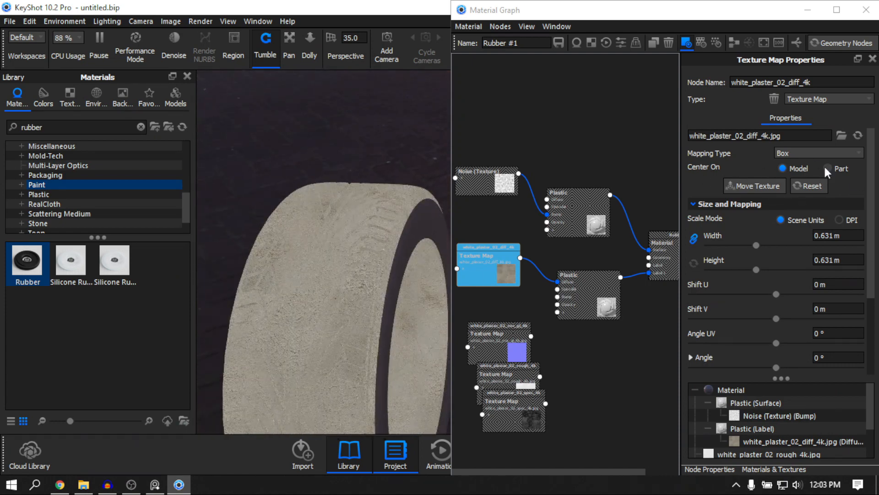
click(812, 153)
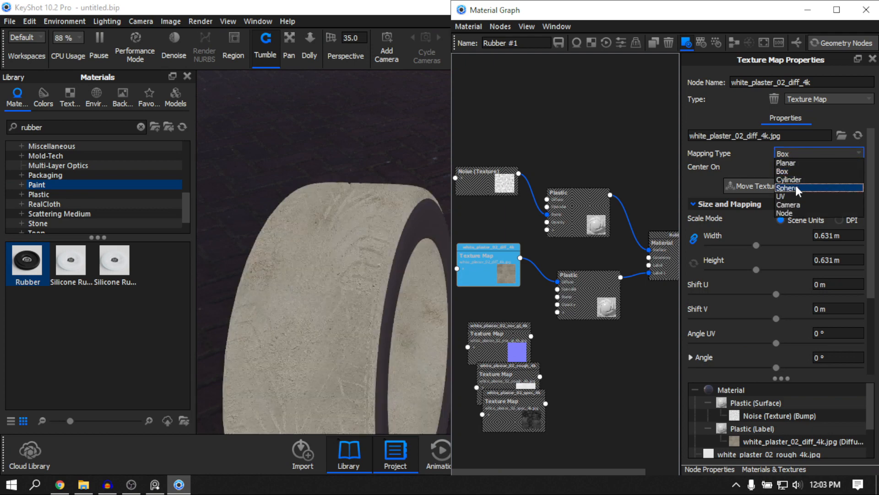
click(795, 180)
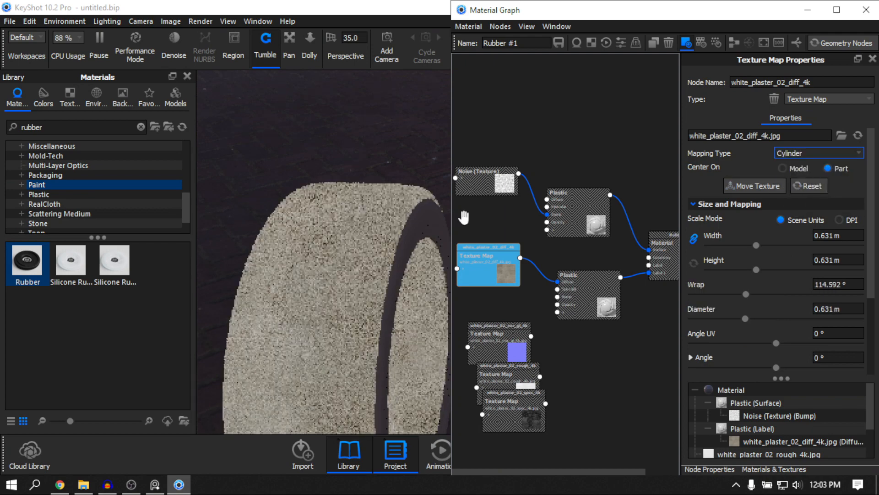
drag(362, 246, 432, 239)
drag(338, 261, 440, 229)
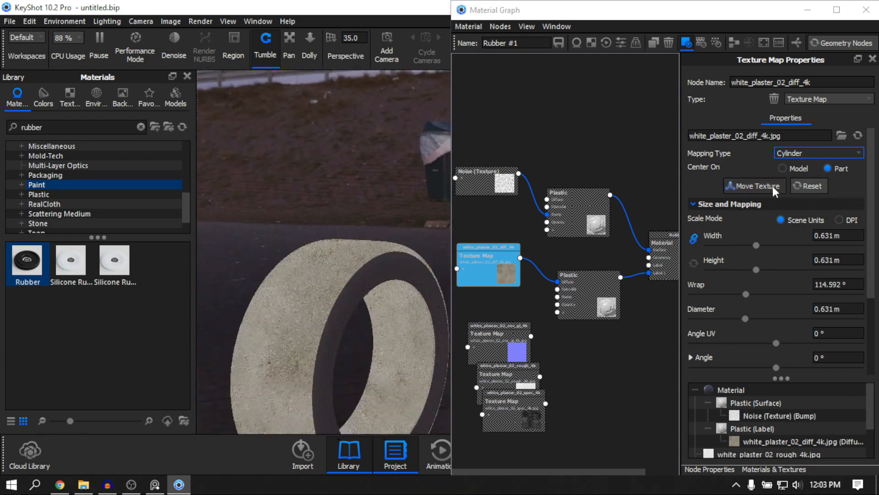
Scale the diffuse texture to 0.238 m wide and high with its mapping gizmo shown on the tire, and accept the placement
click(762, 190)
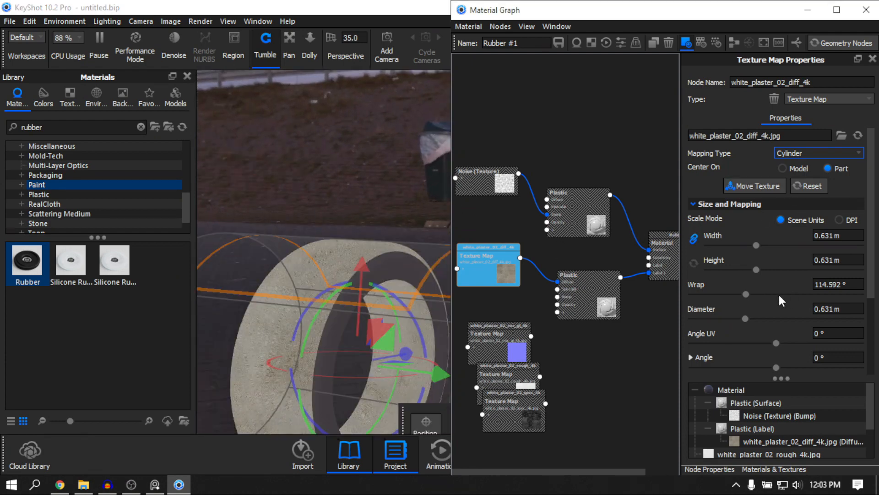
drag(755, 246, 726, 249)
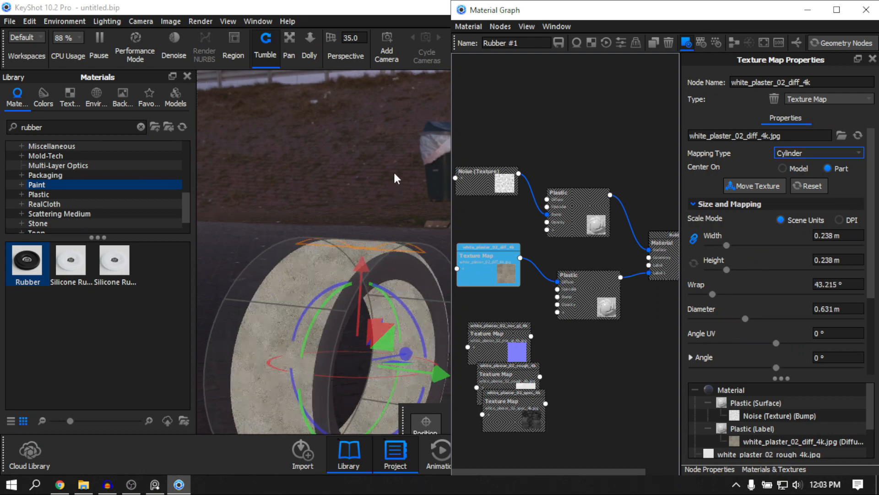
middle_drag(395, 173, 357, 157)
drag(590, 15, 683, 15)
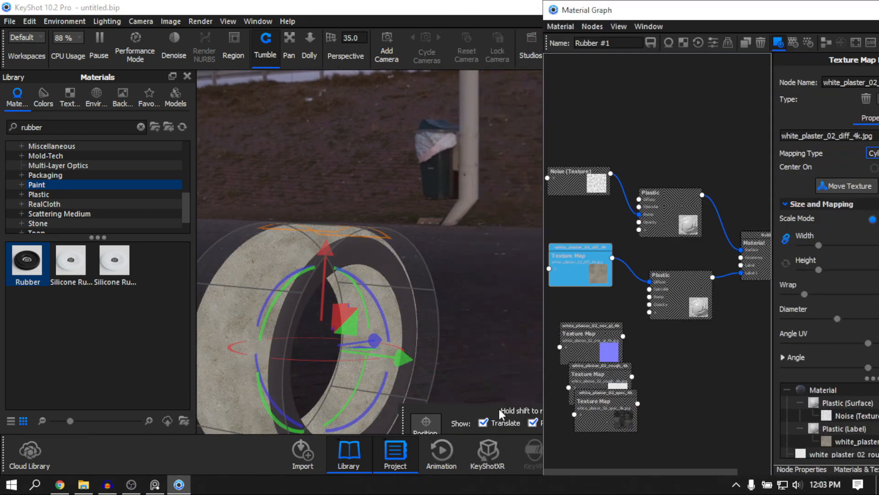
drag(499, 409, 348, 276)
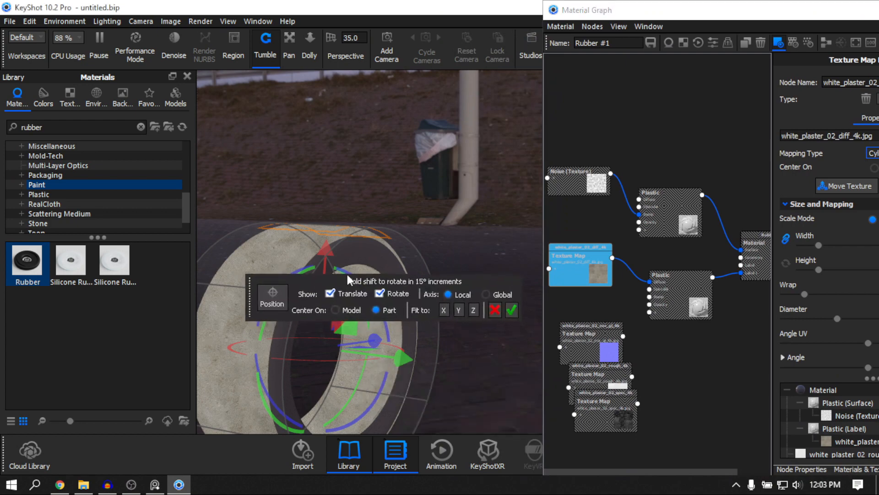
click(512, 312)
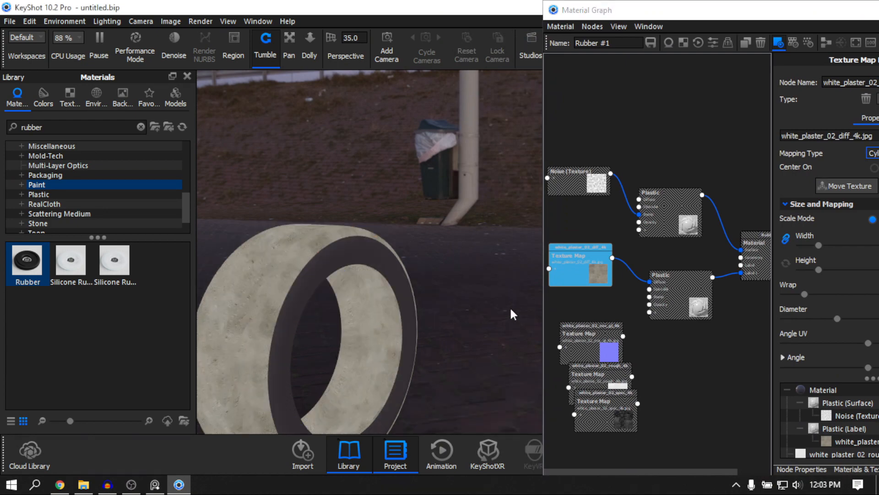
Exit the isolated texture preview and examine the plaster diffuse on the tire tread up close
drag(510, 314, 484, 235)
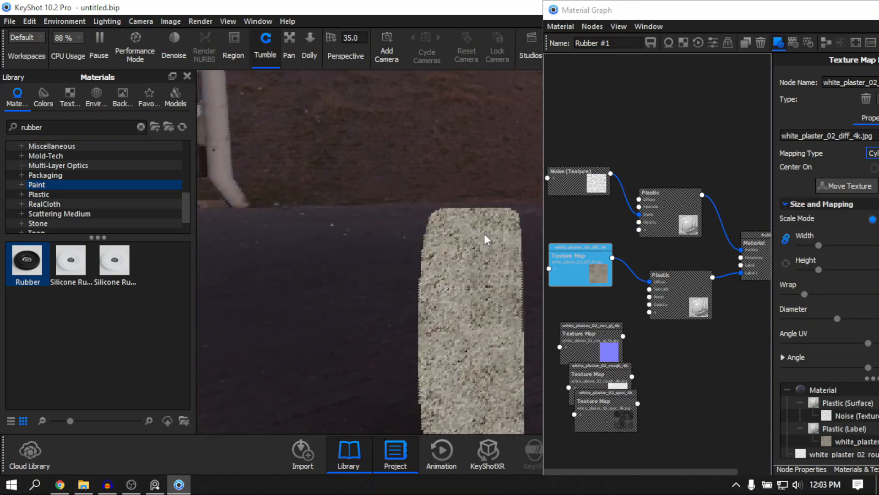
scroll(484, 234, up, 3)
click(591, 263)
key(c)
drag(444, 300, 400, 224)
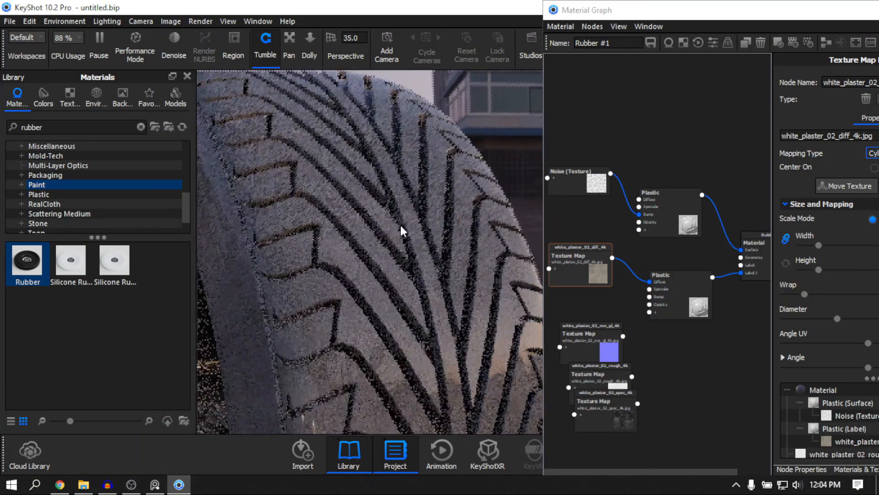
Connect the plaster normal, roughness and specular maps to the label Plastic node's Bump, Roughness and Specular inputs
drag(611, 358, 572, 356)
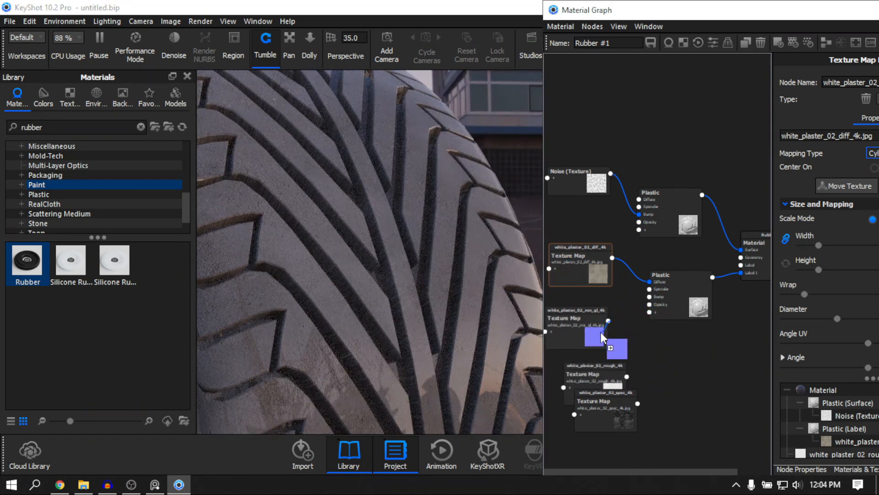
drag(605, 321, 649, 297)
drag(621, 382, 680, 313)
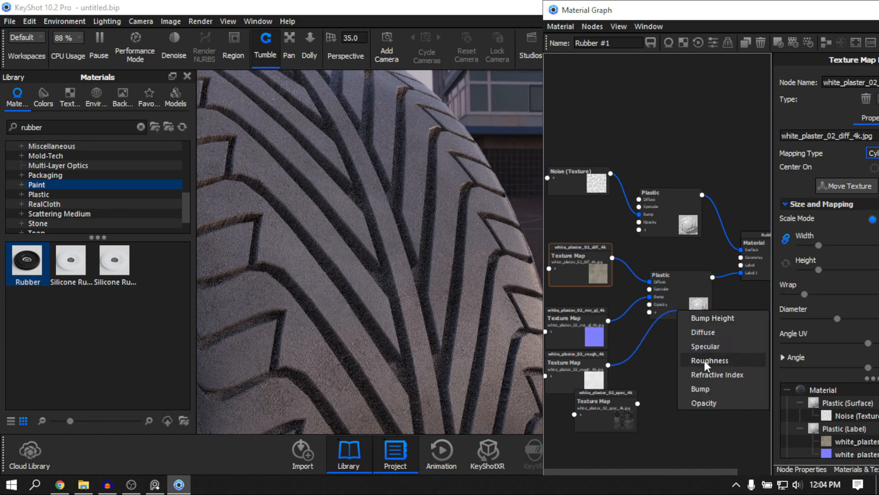
click(704, 361)
drag(627, 409, 697, 303)
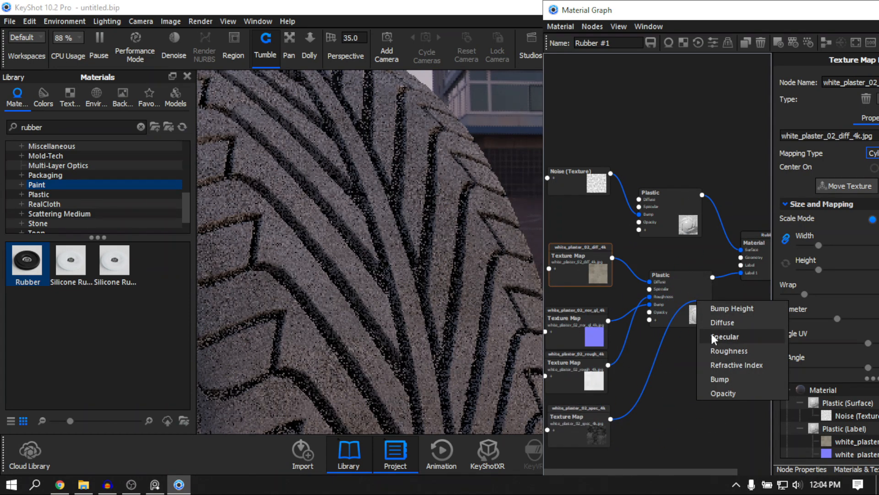
click(711, 332)
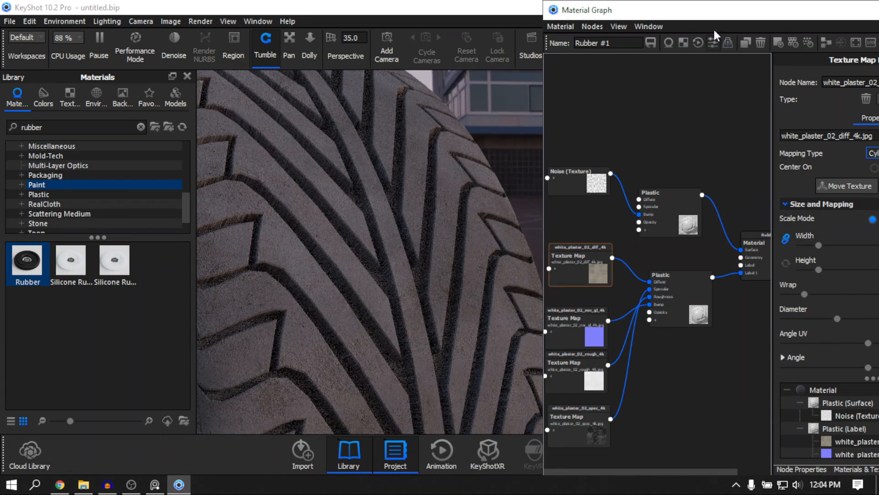
Compare the textured tire with the rear wheel in the reference photo, switching to the reference viewer and back to KeyShot
drag(463, 240, 368, 412)
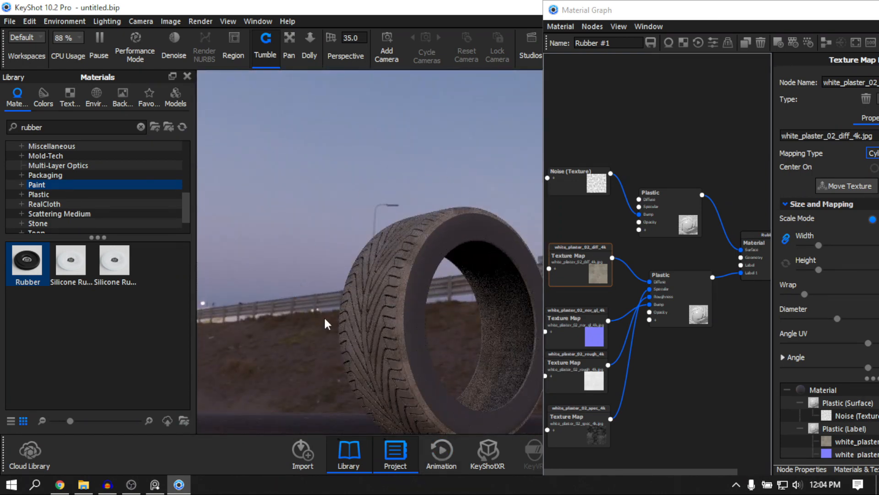
drag(324, 324, 409, 206)
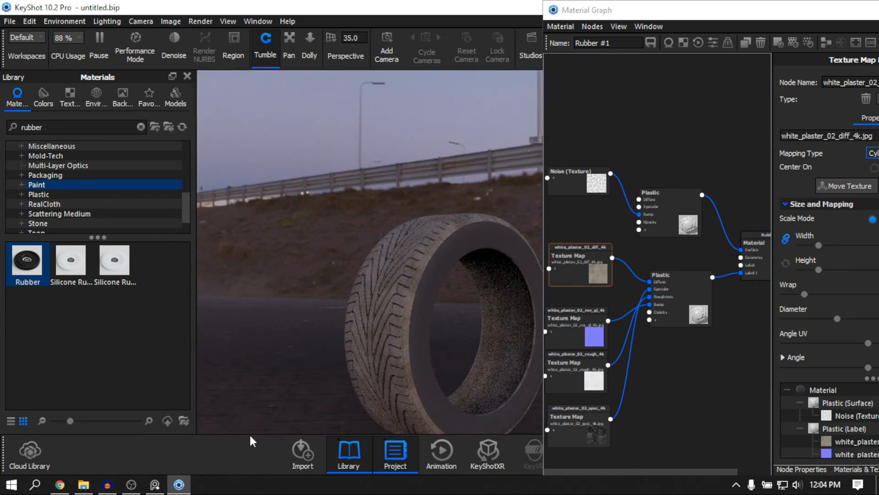
click(155, 484)
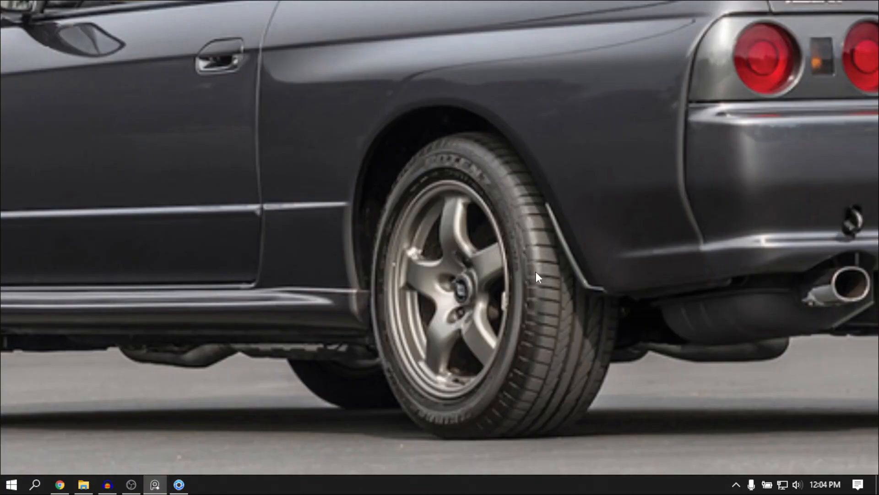
click(180, 485)
drag(398, 295, 463, 285)
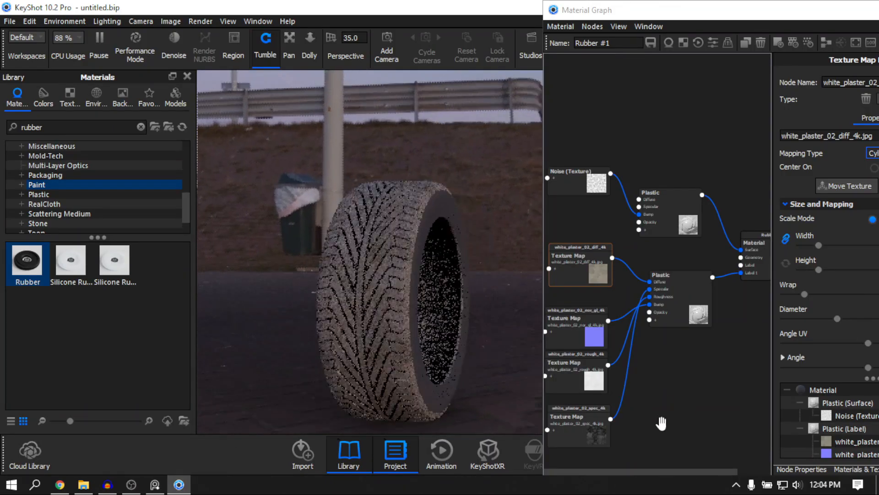
Add a Color Gradient texture, connect it to the label Plastic node's Opacity input and tidy the node layout
right_click(659, 402)
mouse_move(684, 367)
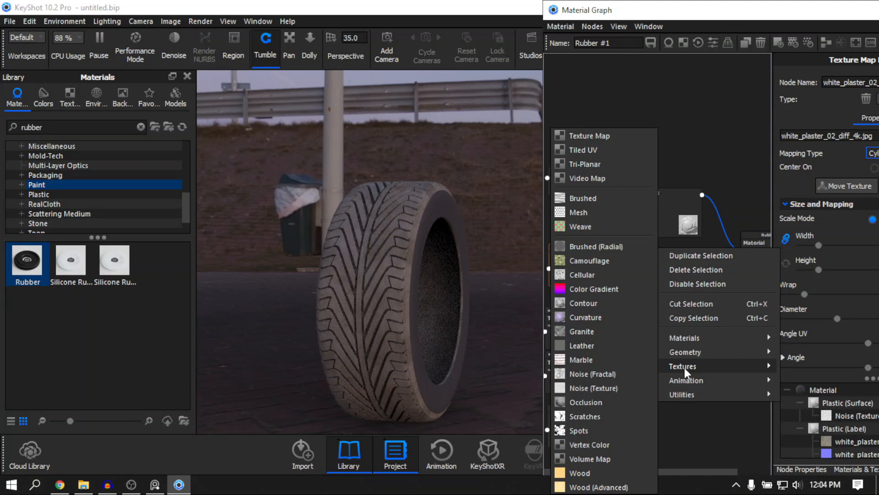
right_click(678, 439)
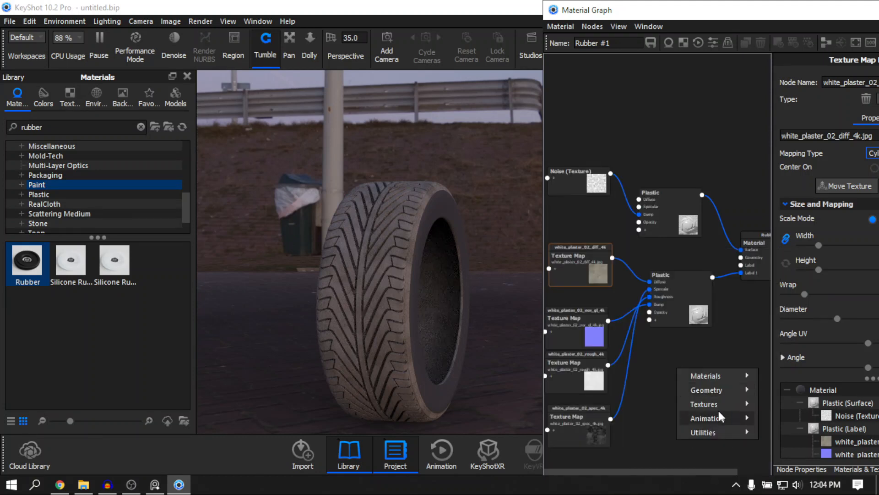
mouse_move(716, 403)
click(788, 289)
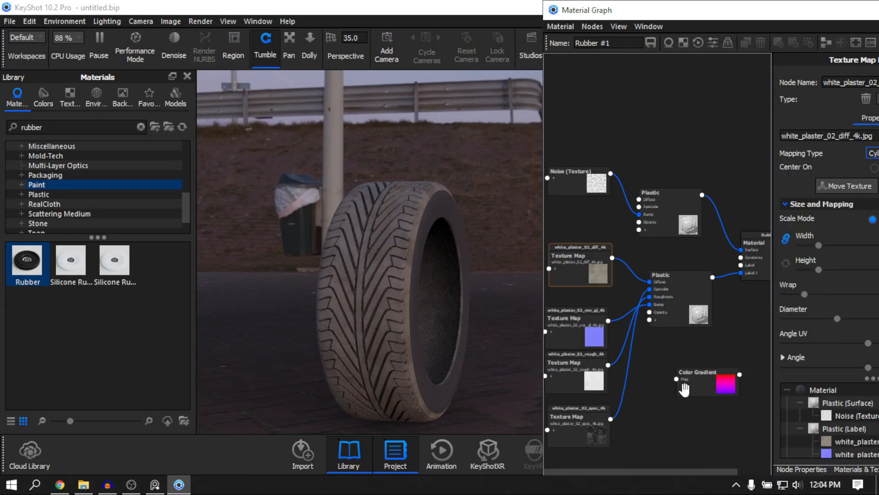
scroll(700, 343, down, 2)
drag(702, 312, 640, 268)
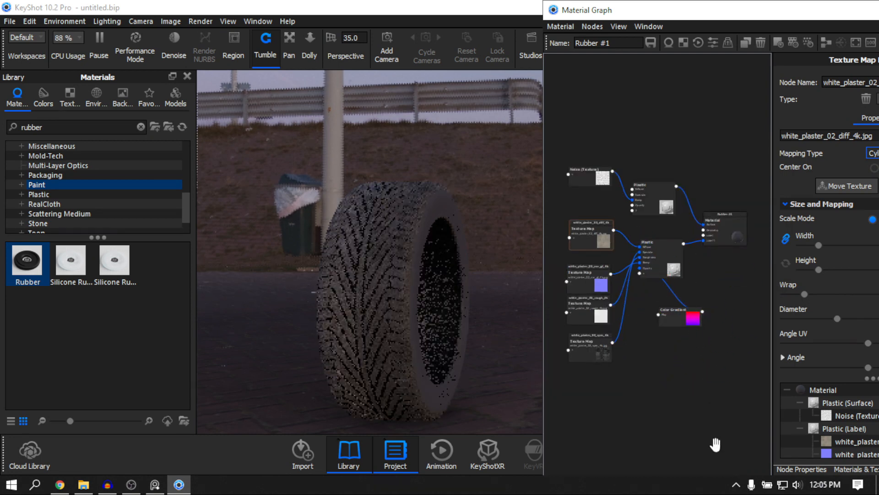
drag(682, 321, 601, 396)
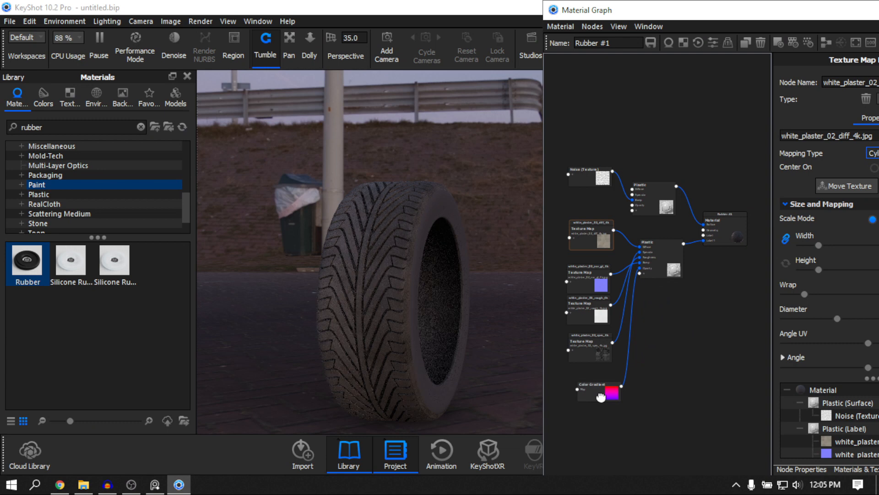
drag(656, 262, 680, 280)
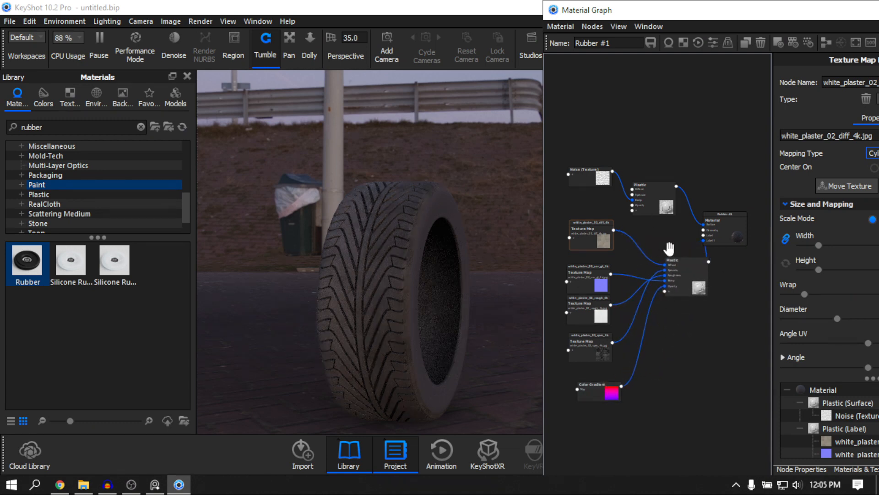
Preview the Color Gradient alone on the tire and move its black stop to location 0.664
click(603, 393)
key(c)
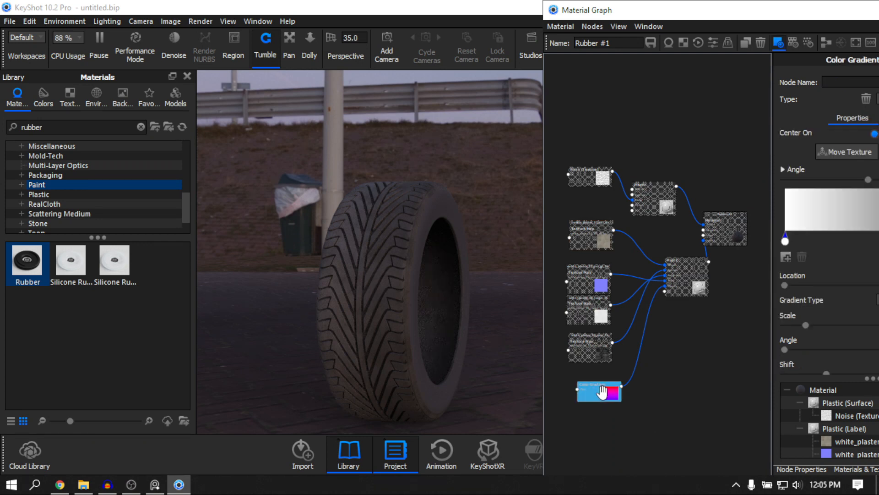
drag(470, 301, 493, 239)
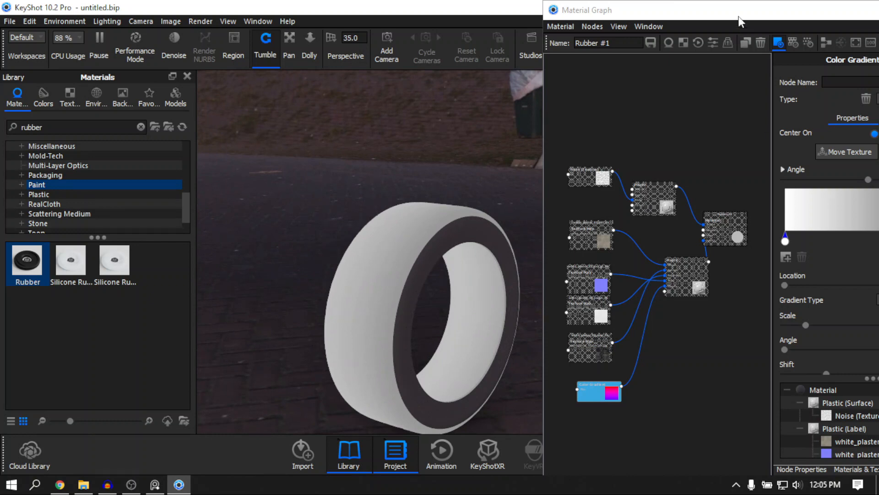
drag(741, 22, 653, 19)
drag(275, 264, 605, 275)
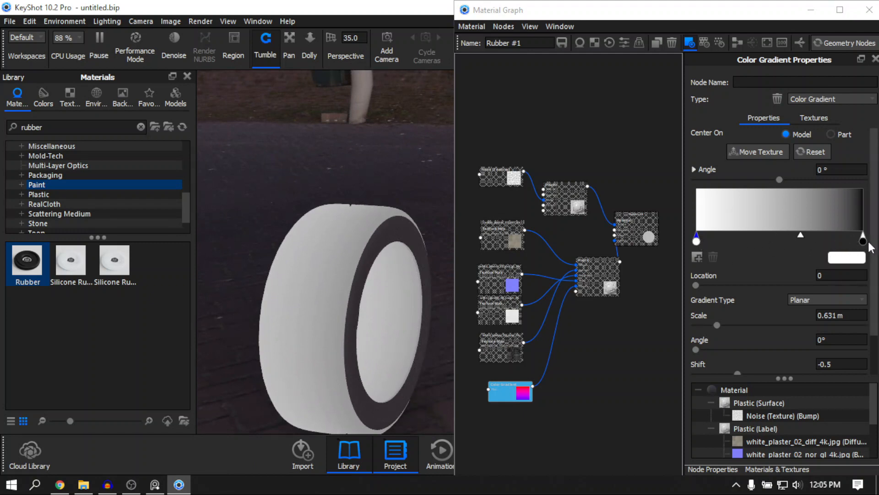
drag(863, 239, 808, 246)
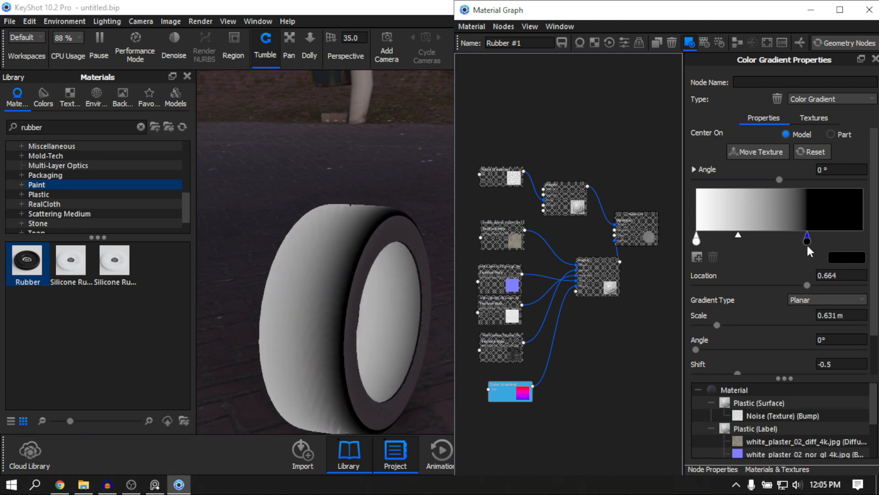
Move the gradient's white stop to location 0.552 and add a black stop at location 0.467
scroll(585, 166, up, 3)
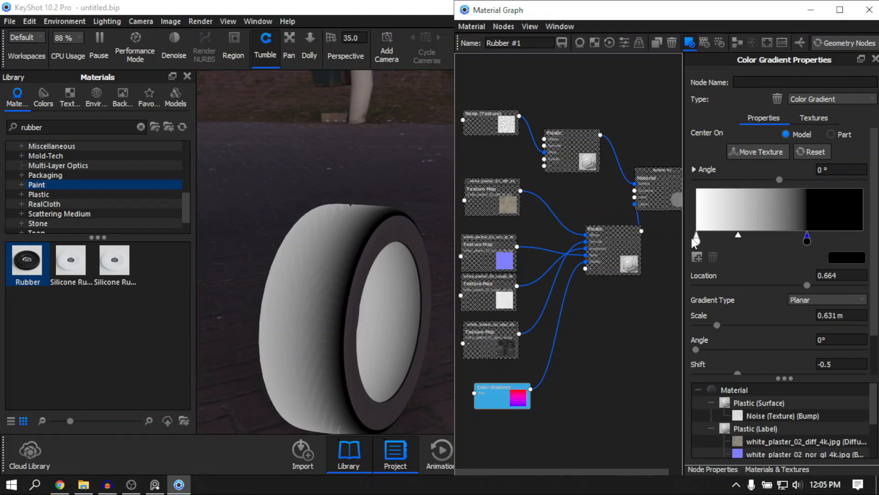
drag(696, 240, 788, 250)
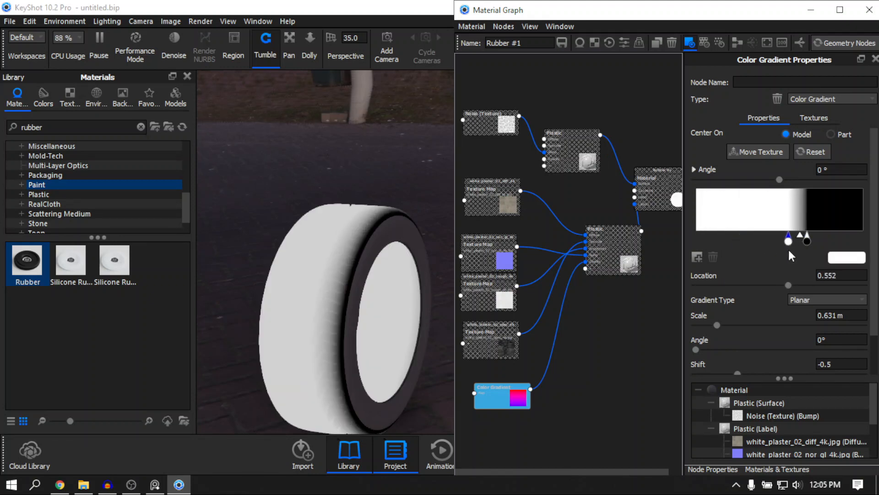
click(696, 256)
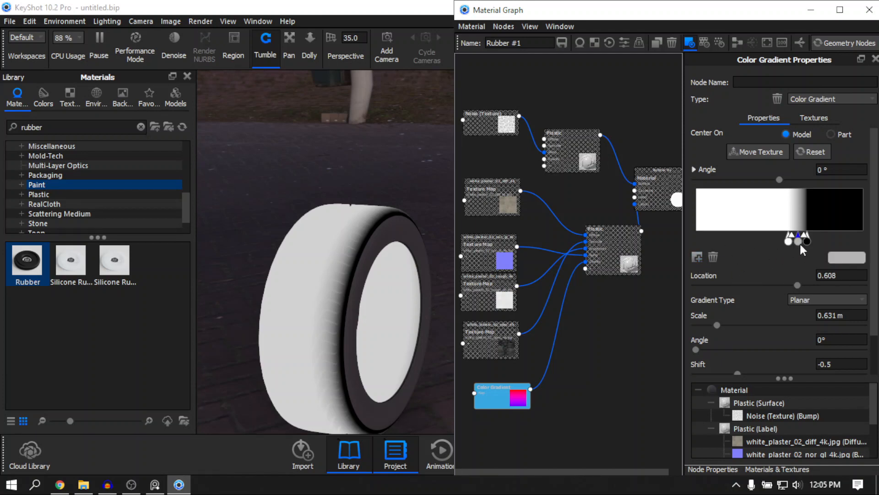
drag(798, 242, 774, 242)
click(838, 258)
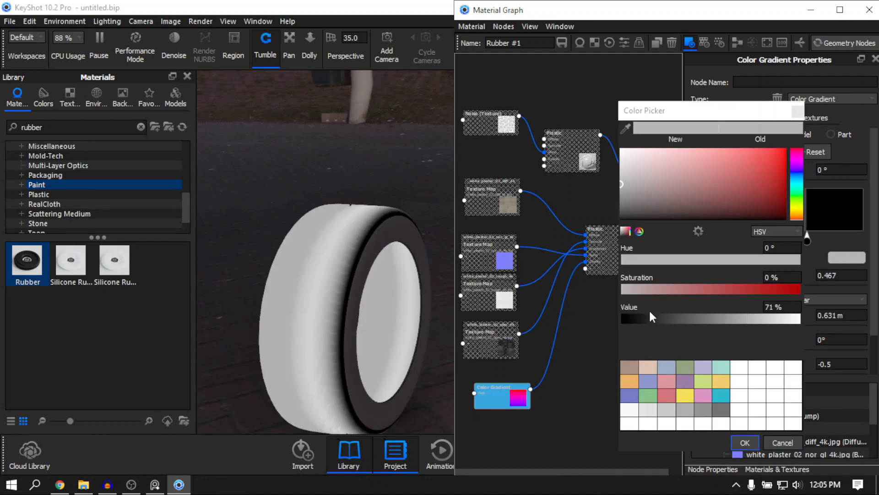
drag(650, 313, 566, 321)
click(745, 442)
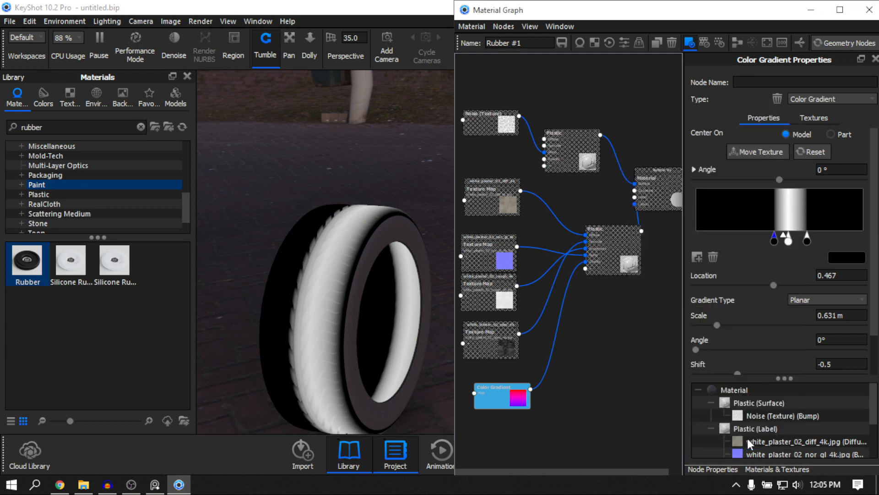
Spread the gradient's inner black and white stops so the white band spans the tread, with the end black stop at location 0.664
drag(382, 307, 460, 299)
double_click(774, 238)
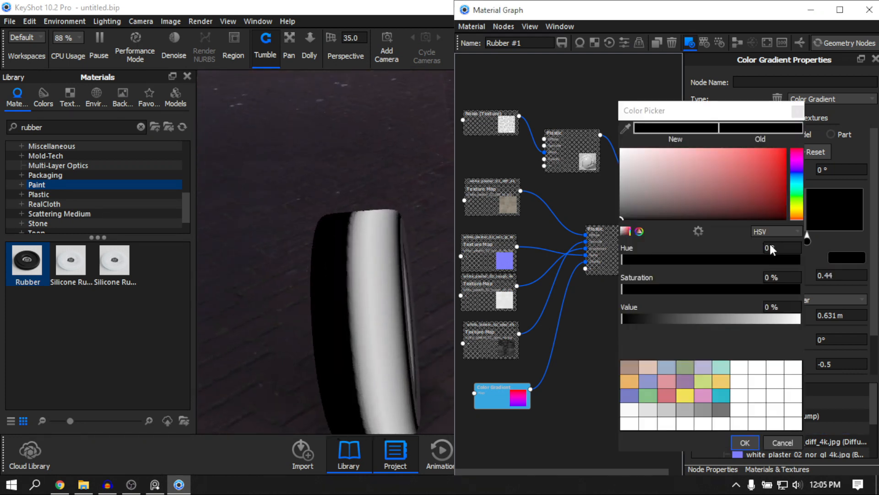
click(786, 443)
mouse_move(769, 238)
mouse_down()
mouse_move(747, 241)
mouse_move(807, 239)
mouse_up()
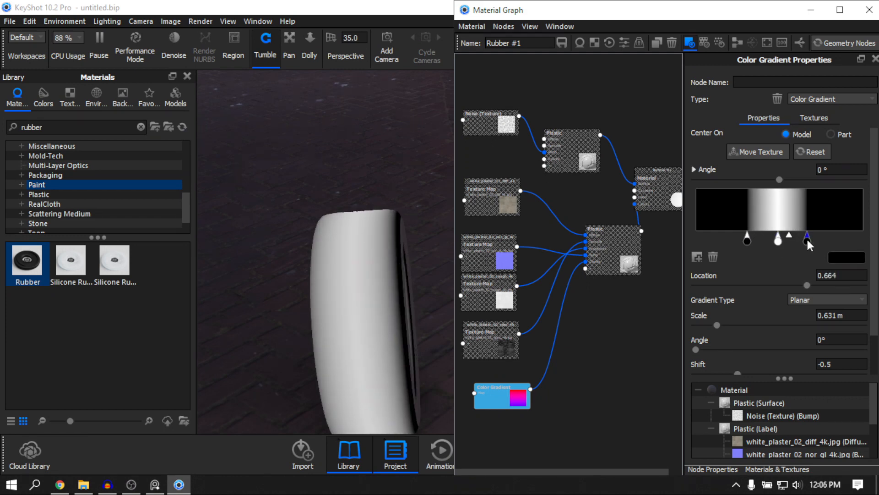
drag(362, 282, 397, 261)
scroll(340, 257, up, 3)
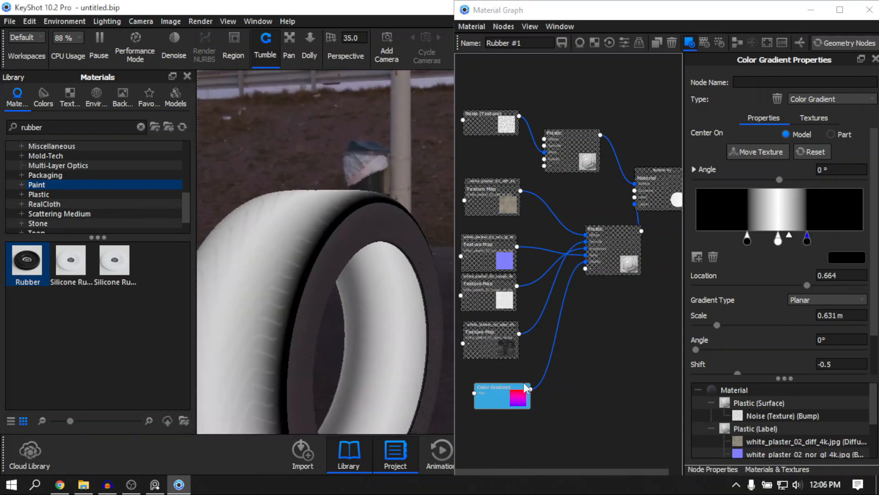
Turn off the Color Gradient preview to show the full tire material, and shift the label Plastic node aside in the graph
click(524, 390)
key(c)
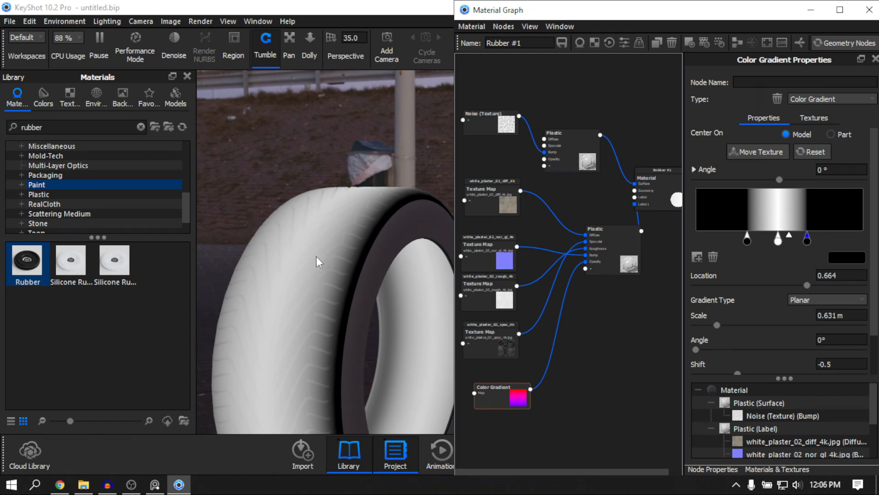
drag(319, 261, 393, 304)
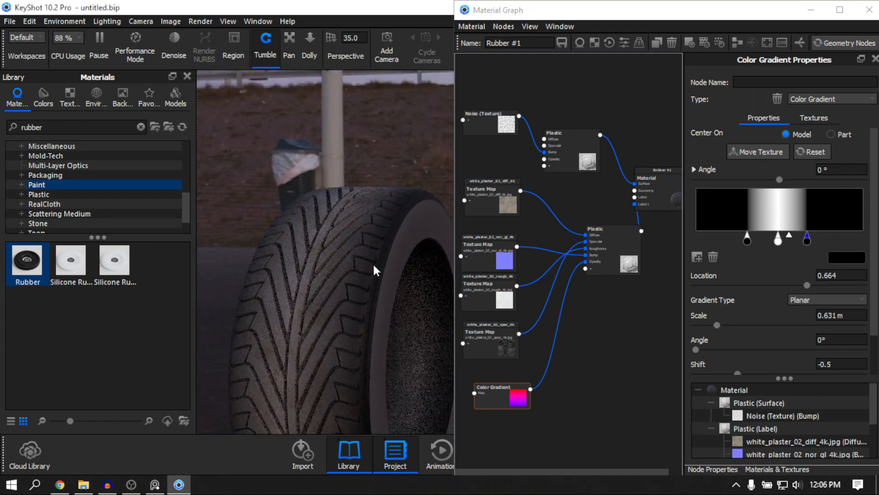
drag(366, 258, 383, 254)
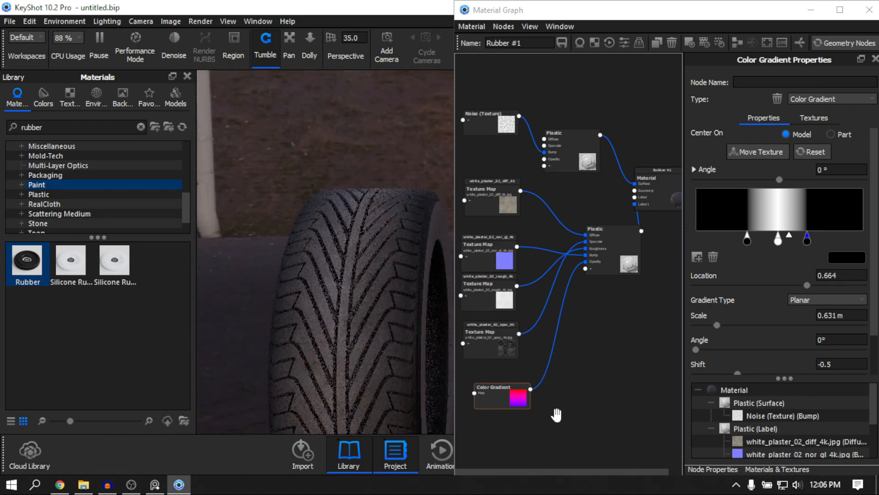
drag(606, 239, 631, 233)
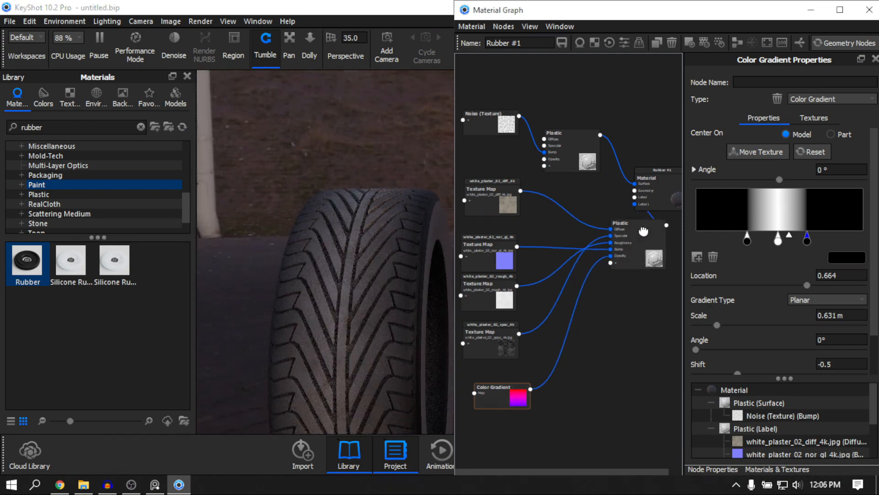
Compare the masked tread with the rear tire in the reference photo, switching to the reference viewer and back to KeyShot
drag(365, 210, 345, 273)
click(178, 487)
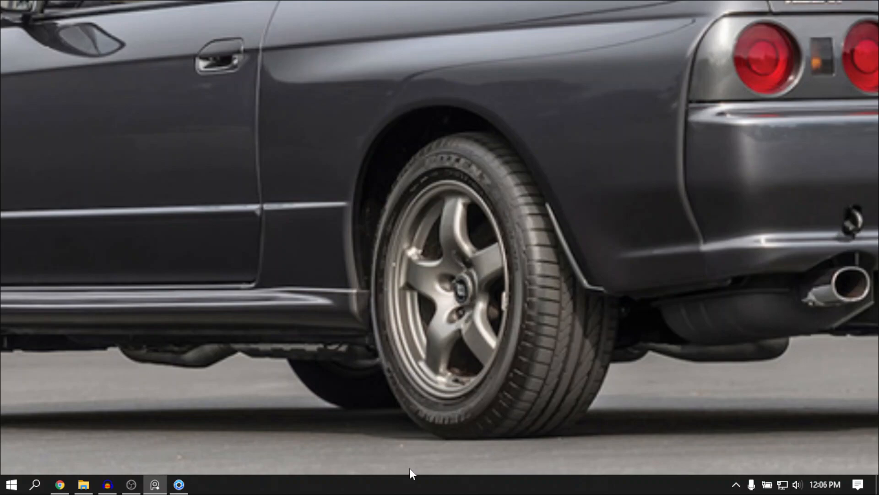
click(179, 485)
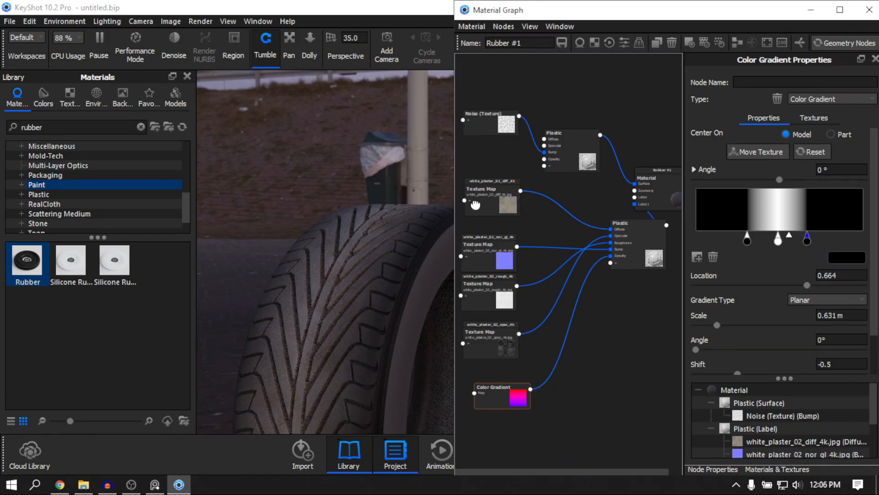
Insert a Color Adjust utility between the plaster diffuse map and the label Plastic node's Diffuse input, and tidy the node layout
drag(475, 205, 464, 198)
click(542, 191)
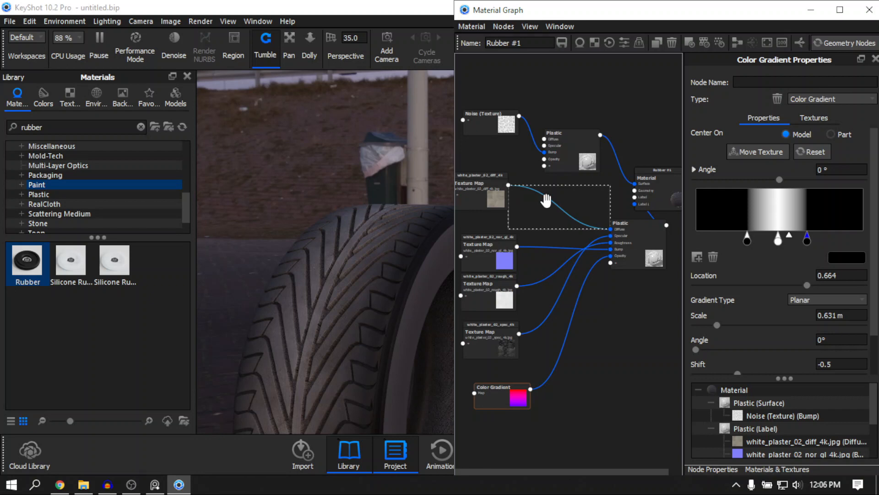
right_click(546, 201)
mouse_move(580, 246)
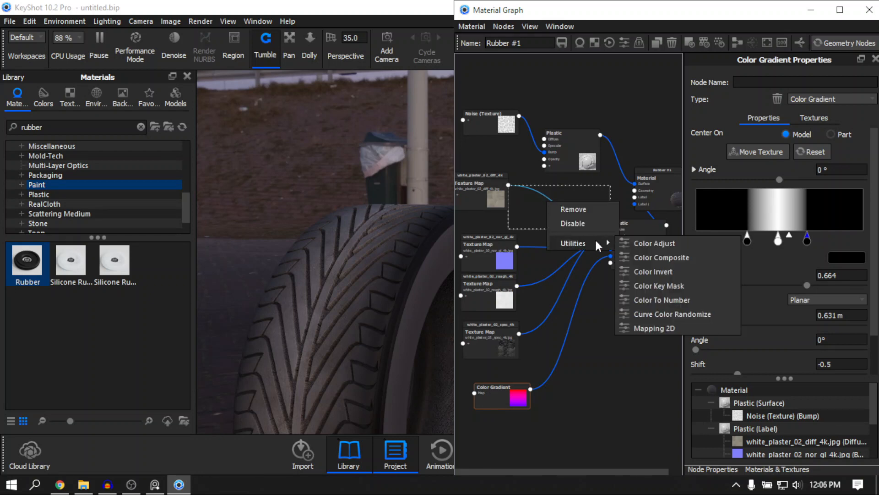
click(650, 244)
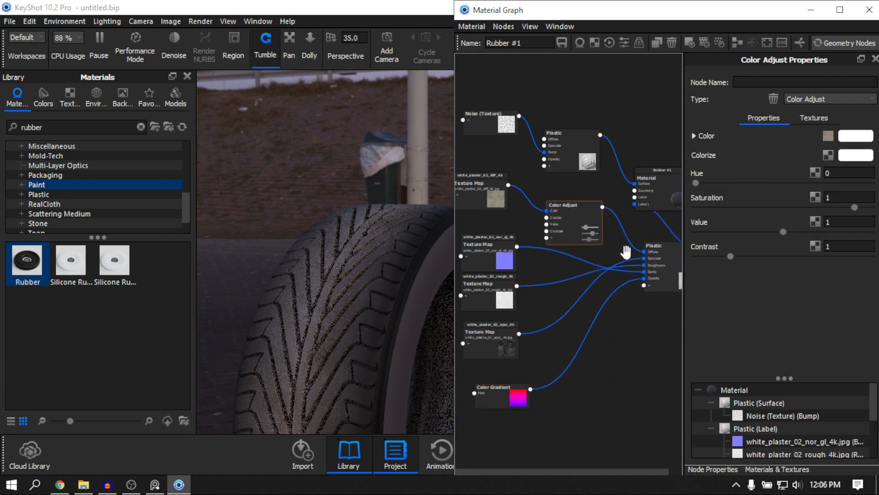
drag(586, 222, 586, 210)
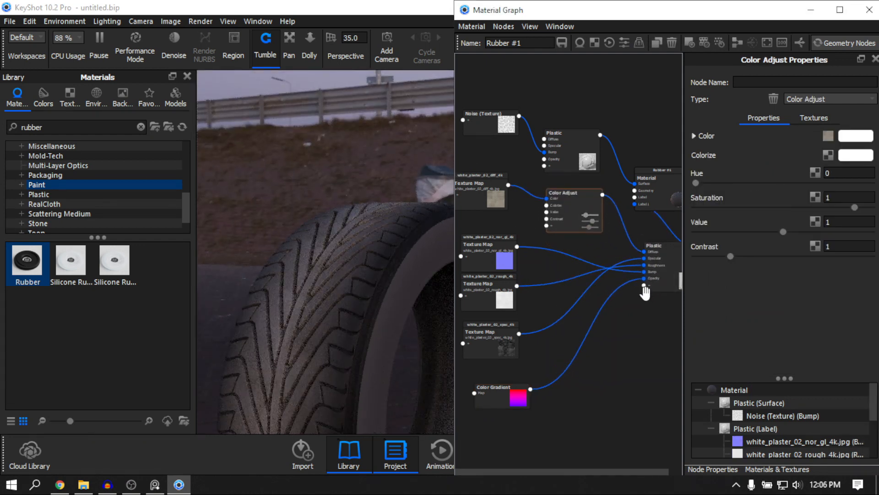
Darken the plaster diffuse map by setting the Color Adjust node's Value to 0.706 and Contrast to 2.005
drag(297, 290, 367, 287)
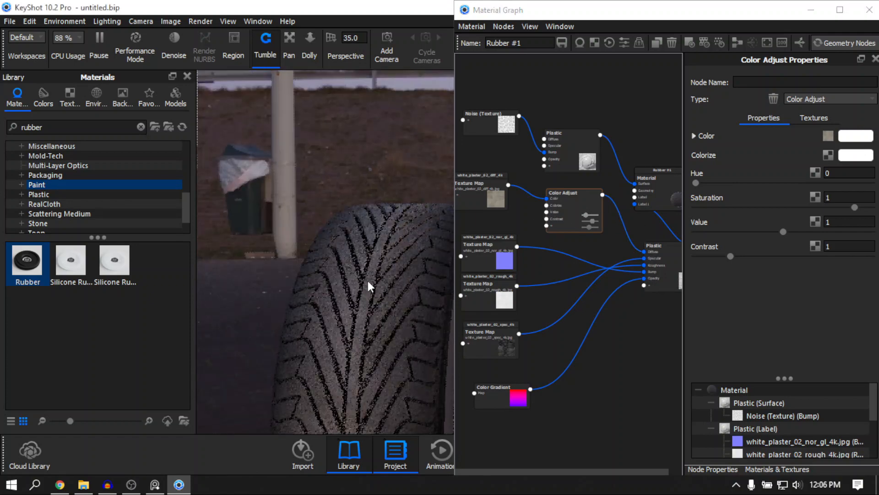
scroll(426, 271, up, 2)
drag(731, 256, 757, 233)
drag(435, 268, 281, 208)
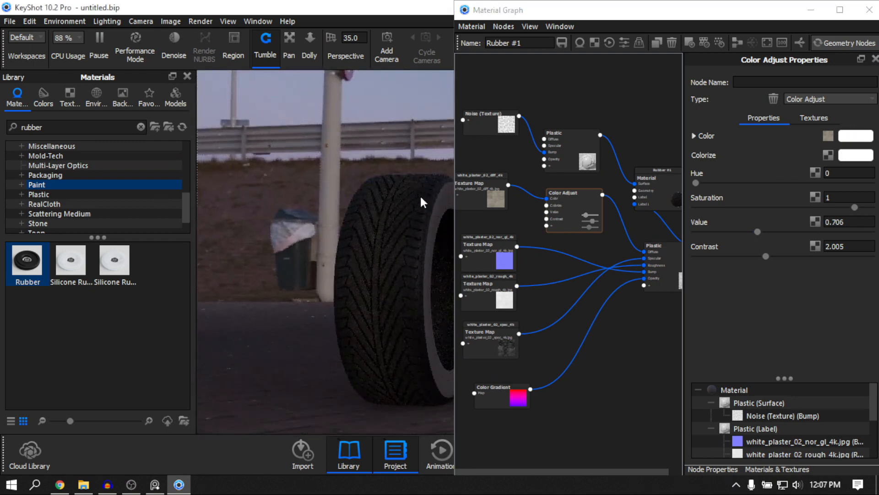
Put away the Material Graph and examine the darkened tire from the tread and sidewall sides
drag(414, 165, 445, 161)
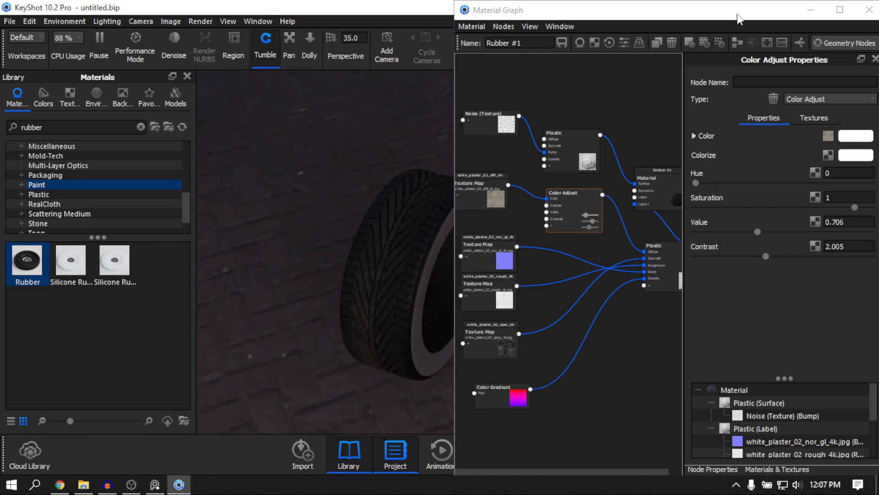
drag(740, 19, 489, 23)
click(614, 23)
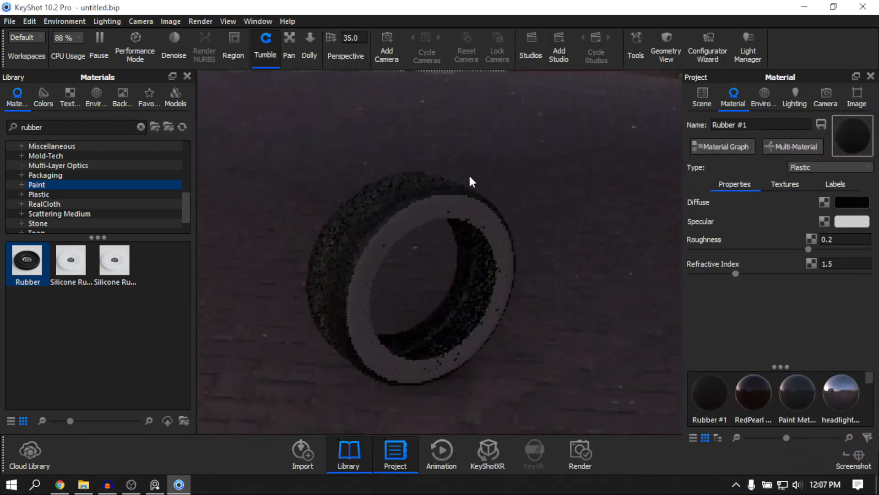
mouse_move(470, 177)
mouse_down()
mouse_move(628, 220)
mouse_move(576, 244)
mouse_move(336, 172)
mouse_move(493, 244)
mouse_move(464, 167)
mouse_up()
drag(601, 322, 478, 402)
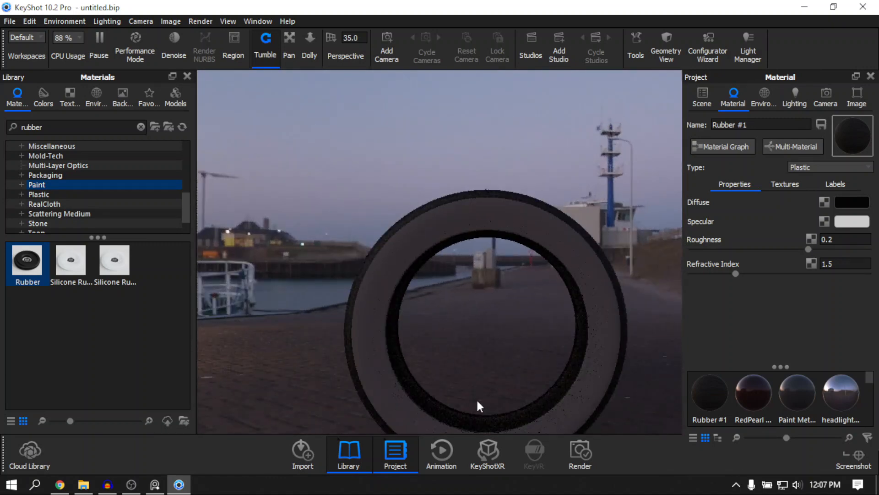
drag(420, 250, 711, 109)
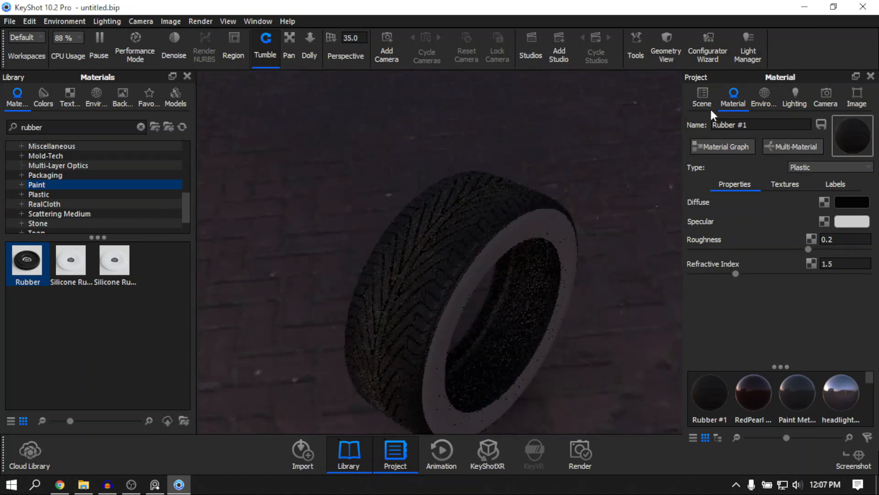
Copy the tread's Rubber #1 material and paste it onto the tire's sidewall part
click(703, 98)
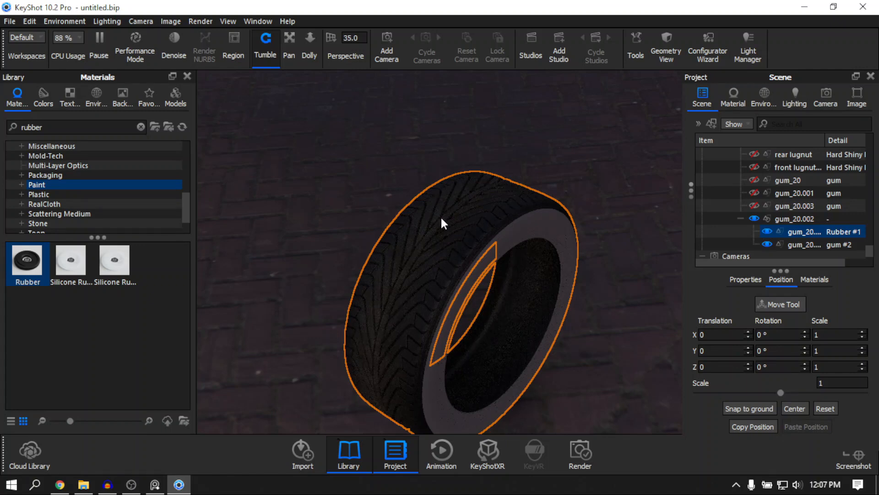
drag(448, 222, 483, 216)
click(483, 216)
shift+click(484, 215)
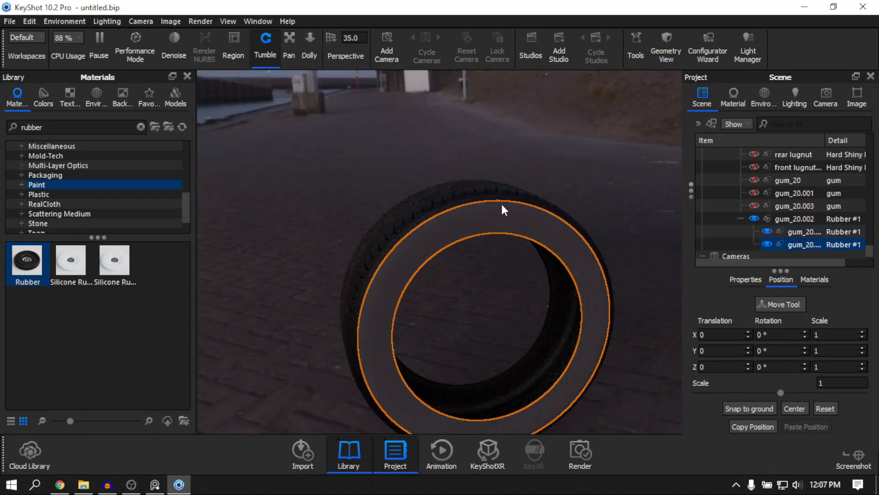
click(563, 145)
drag(578, 281, 507, 248)
Unlink the sidewall's material from the tread and open the sidewall material's graph beside the tire
click(506, 248)
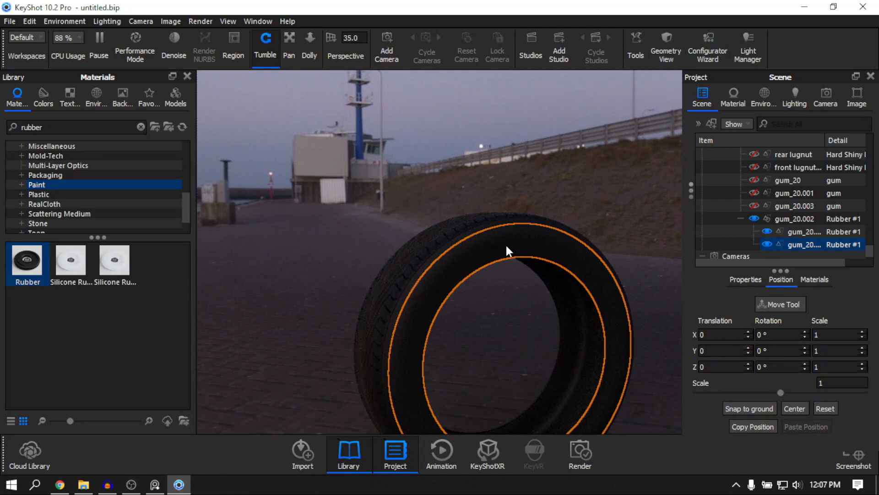
right_click(505, 243)
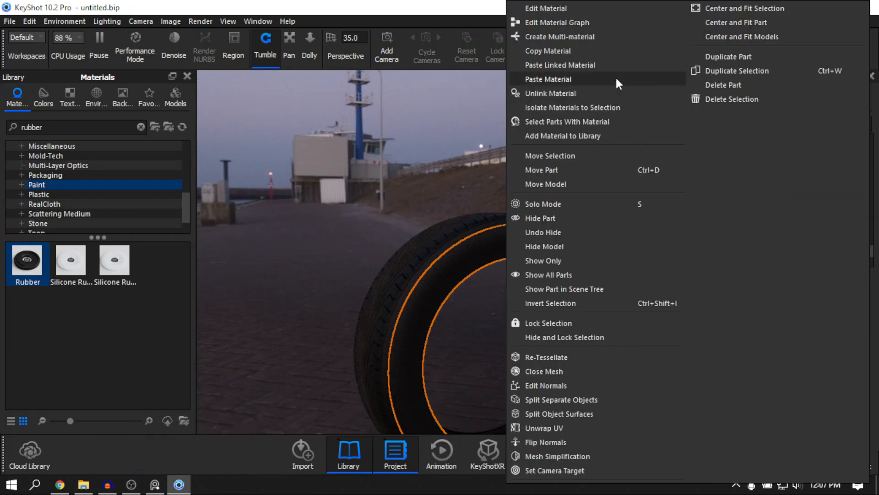
click(578, 89)
double_click(505, 248)
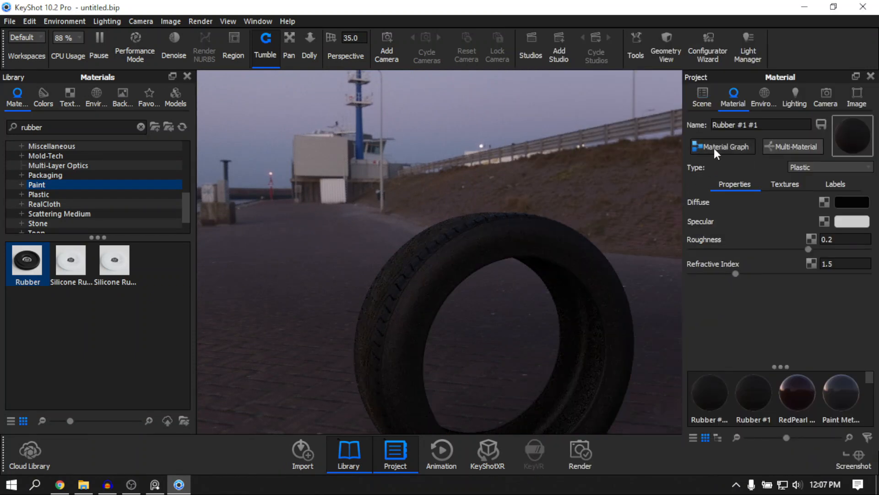
click(713, 147)
drag(433, 22, 728, 36)
scroll(654, 270, down, 3)
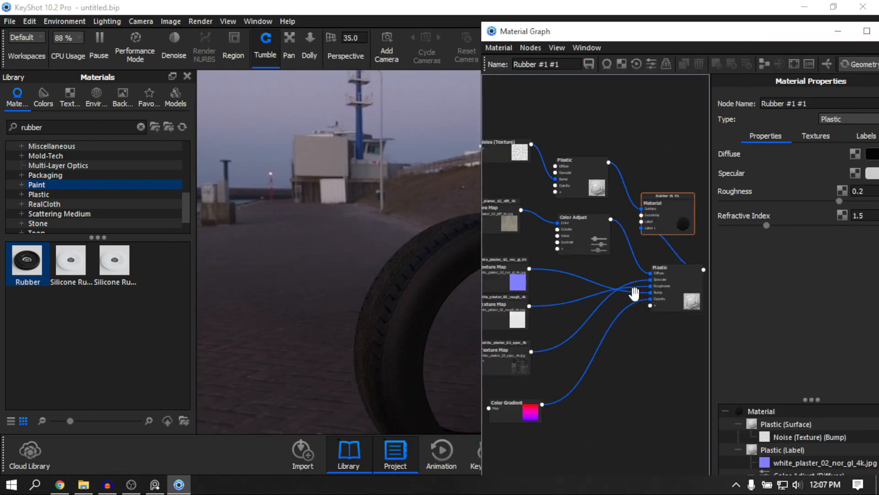
Delete the label Plastic, Color Adjust, Color Gradient and all plaster map nodes from the sidewall material, leaving the Noise-bumped surface Plastic
click(598, 250)
key(Delete)
click(519, 239)
key(Delete)
click(531, 304)
key(Delete)
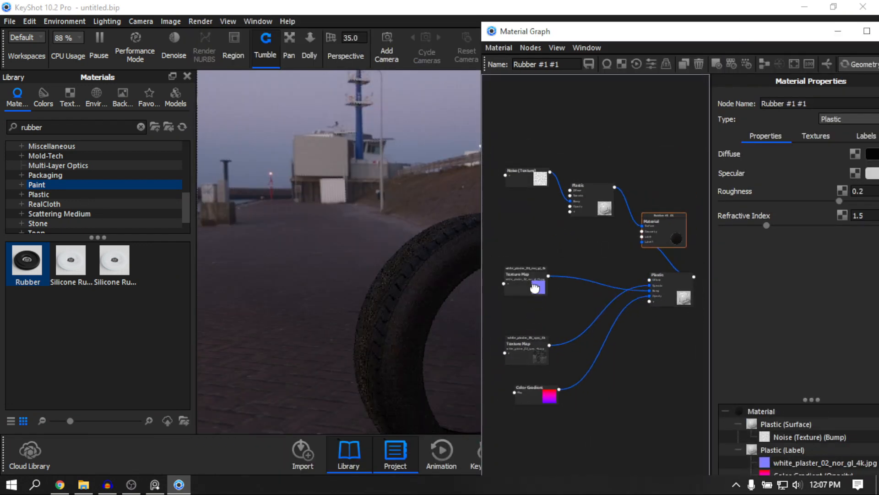
click(534, 289)
key(Delete)
click(534, 349)
key(Delete)
click(668, 288)
key(Delete)
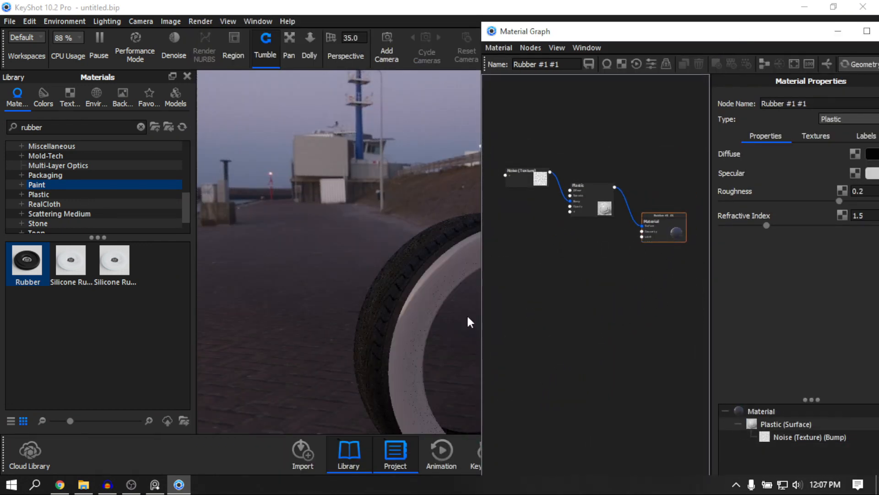
Inspect the plain sidewall and examine the tire lettering in the reference photo
scroll(349, 270, up, 3)
scroll(346, 269, down, 3)
drag(343, 268, 463, 286)
click(155, 484)
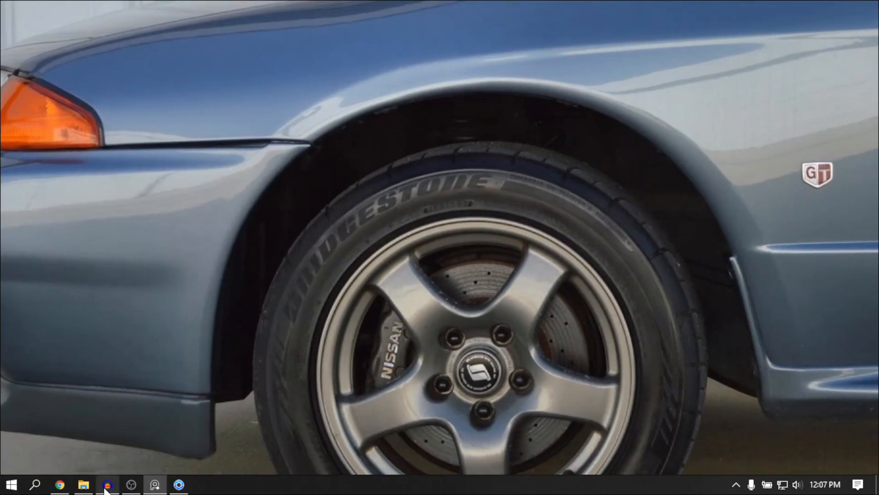
Preview the tire lettering image protektorbokbump025pw.jpg in the Nissan GTR r32 textures folder and add it to the sidewall's material graph
click(84, 485)
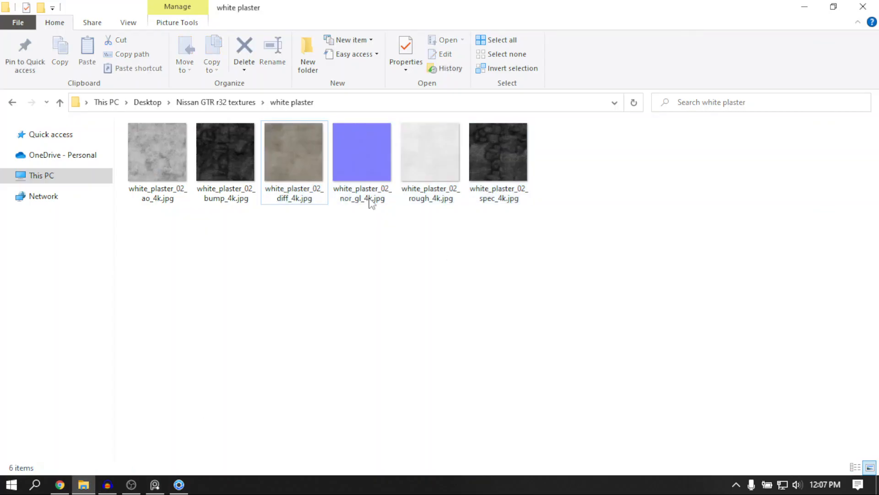
click(216, 103)
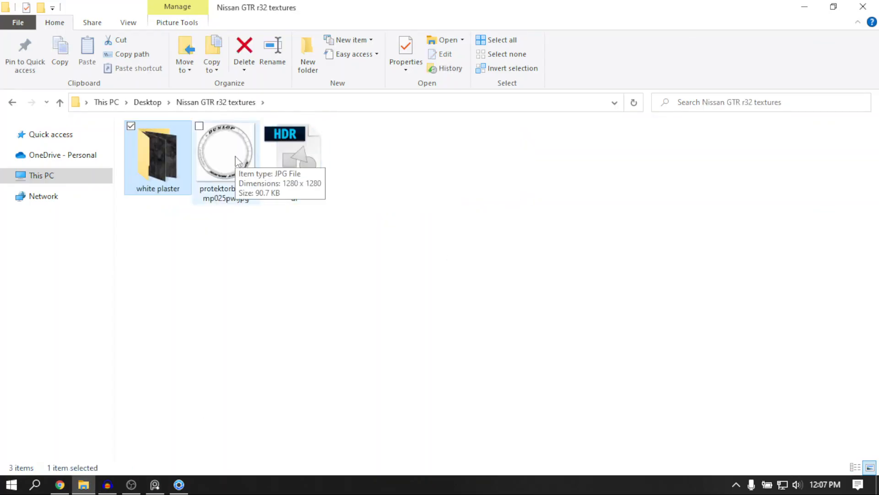
double_click(229, 158)
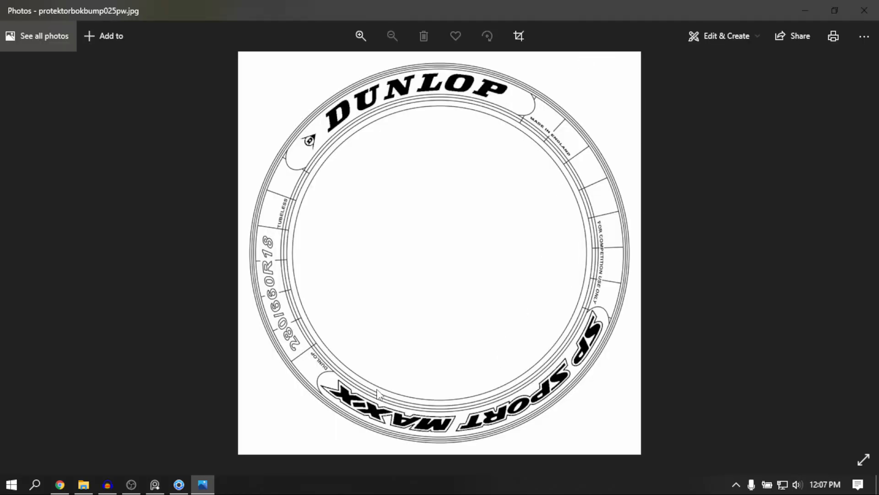
click(864, 10)
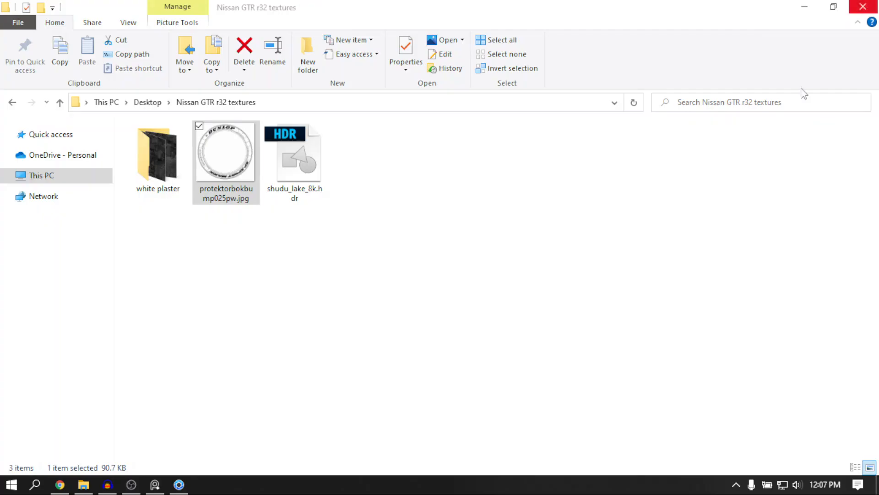
drag(204, 181, 638, 287)
Insert a Bump Add utility between the Noise texture and the Plastic's bump, and connect the lettering texture map as its second bump input
drag(639, 327, 564, 249)
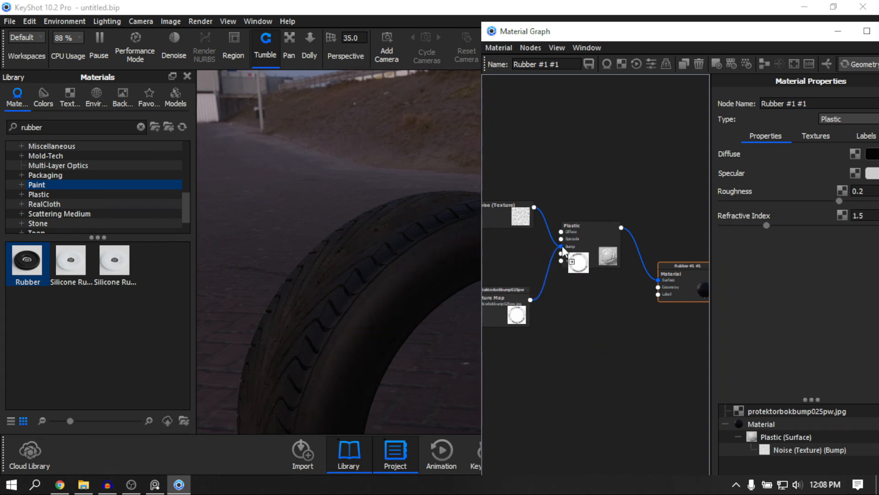
drag(564, 250, 549, 326)
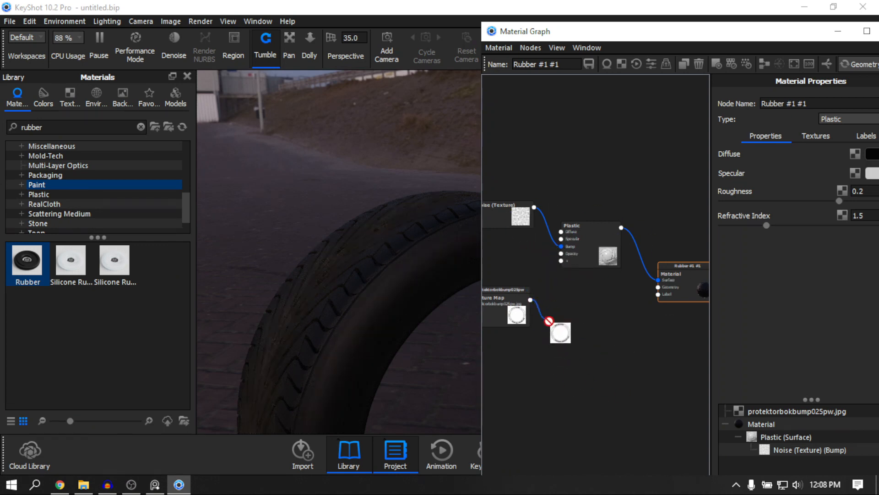
mouse_move(544, 190)
mouse_down()
mouse_move(543, 228)
mouse_move(533, 180)
mouse_up()
drag(504, 313, 561, 248)
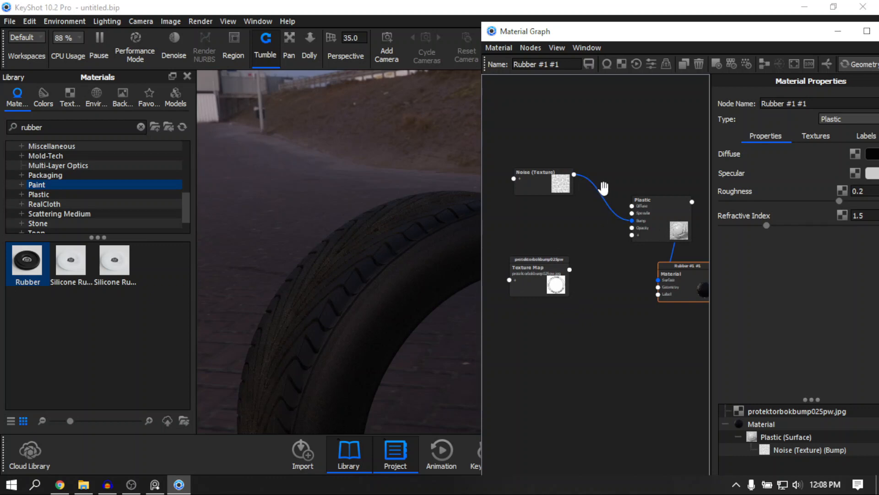
click(602, 188)
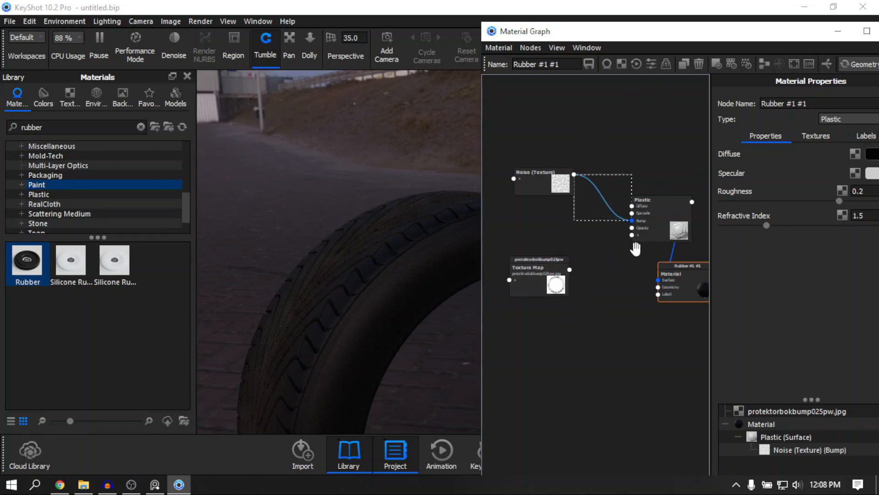
right_click(598, 198)
mouse_move(626, 238)
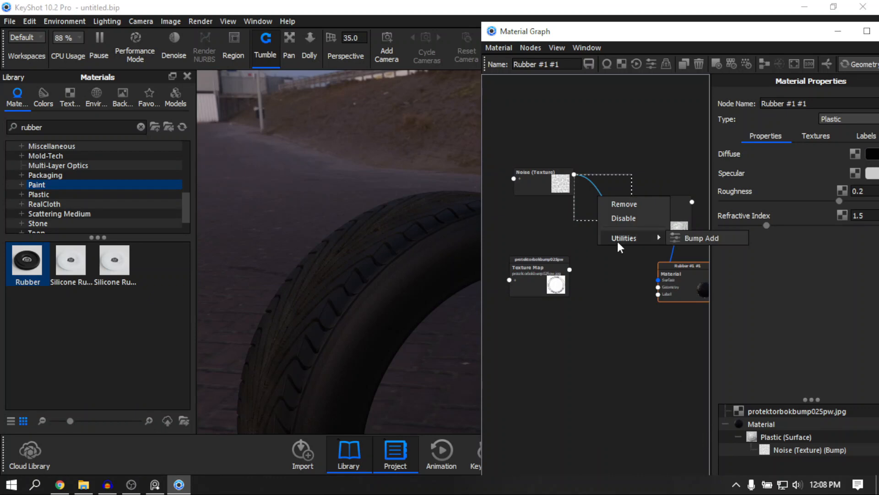
click(694, 239)
drag(558, 270, 541, 266)
drag(662, 292, 742, 266)
drag(558, 266, 591, 264)
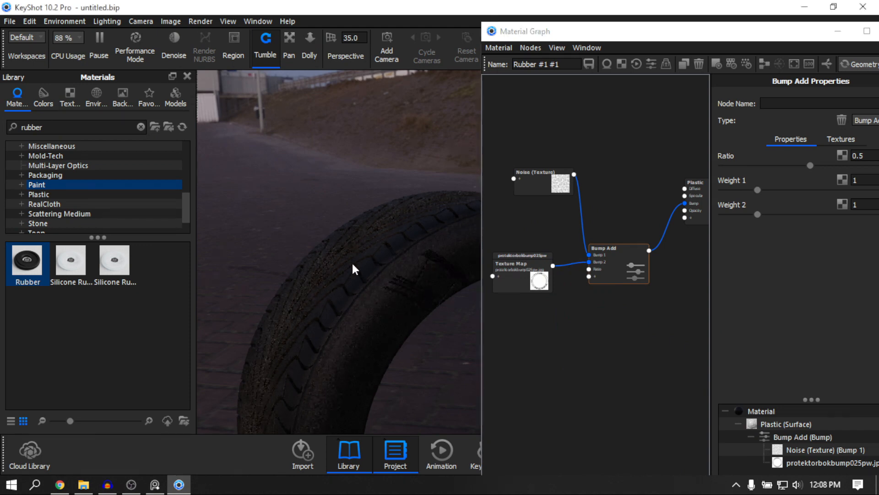
Preview the lettering texture map alone on the tire's sidewall and center its box mapping on the part
drag(351, 262, 526, 292)
click(525, 281)
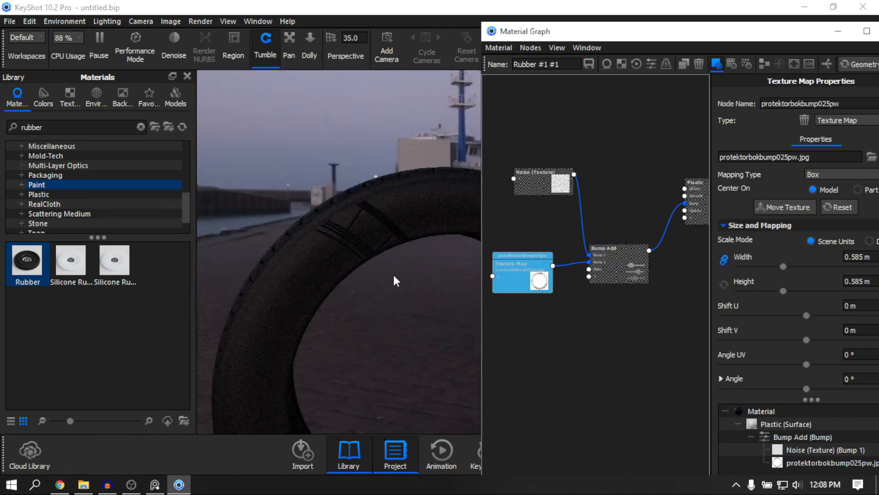
drag(270, 233, 284, 275)
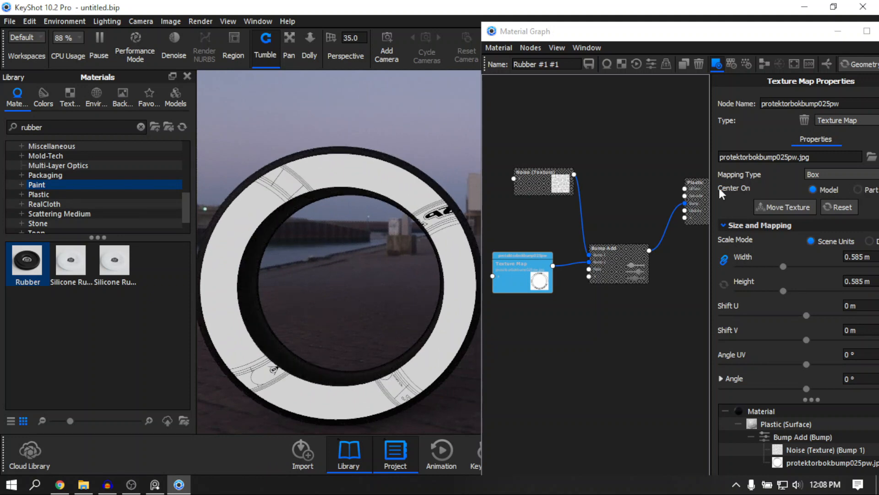
click(857, 190)
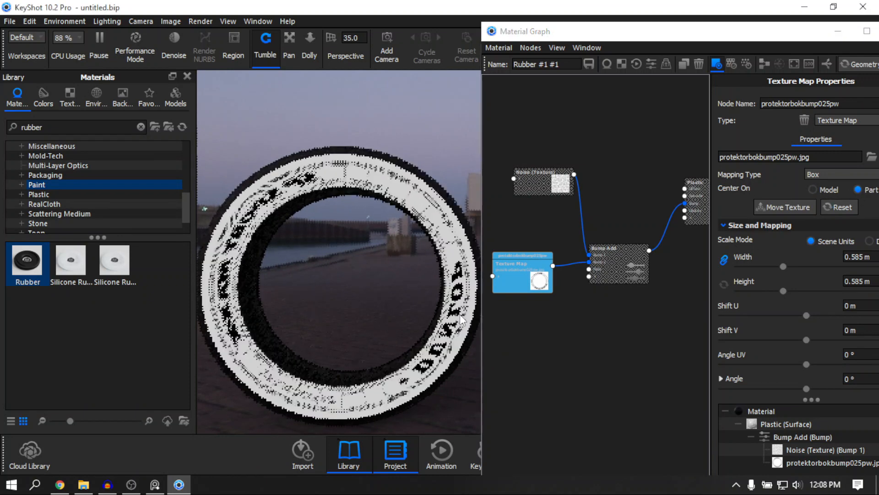
drag(315, 311, 386, 305)
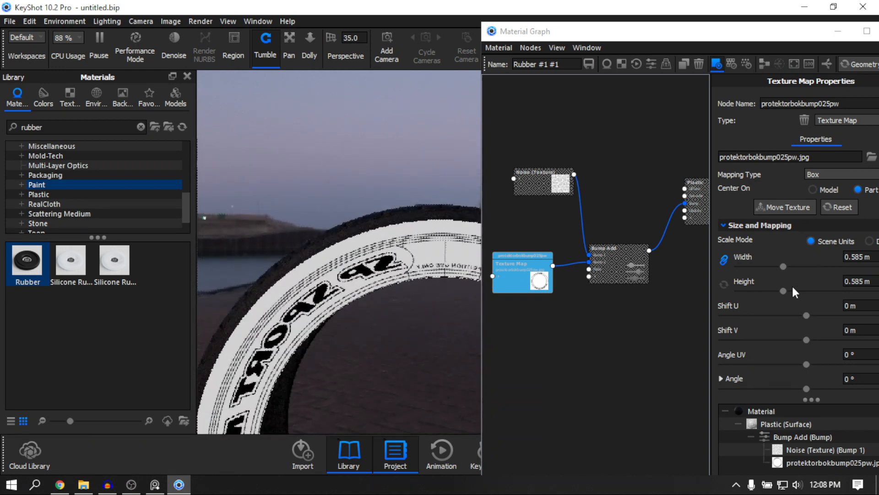
Enlarge the lettering texture to 0.612 m wide and high so it fits the sidewall, and end its isolated preview
scroll(792, 275, down, 1)
drag(783, 226, 785, 228)
scroll(787, 252, down, 2)
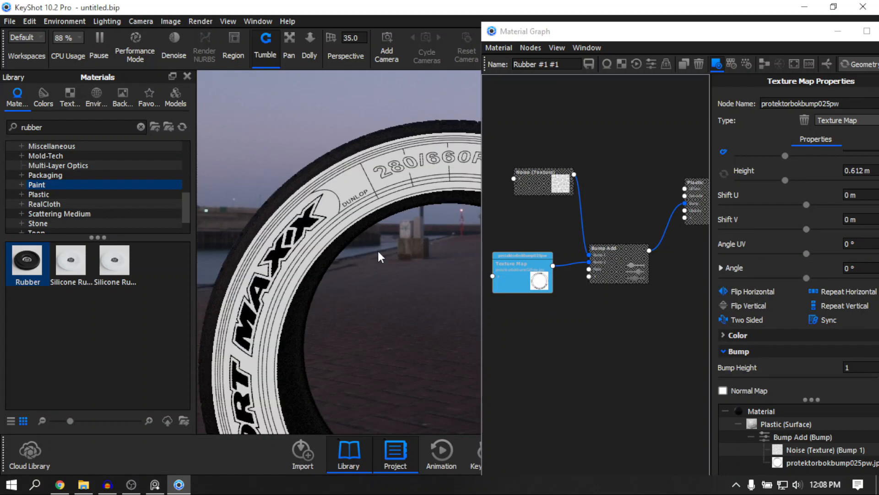
middle_drag(379, 257, 426, 263)
scroll(393, 262, up, 3)
click(545, 277)
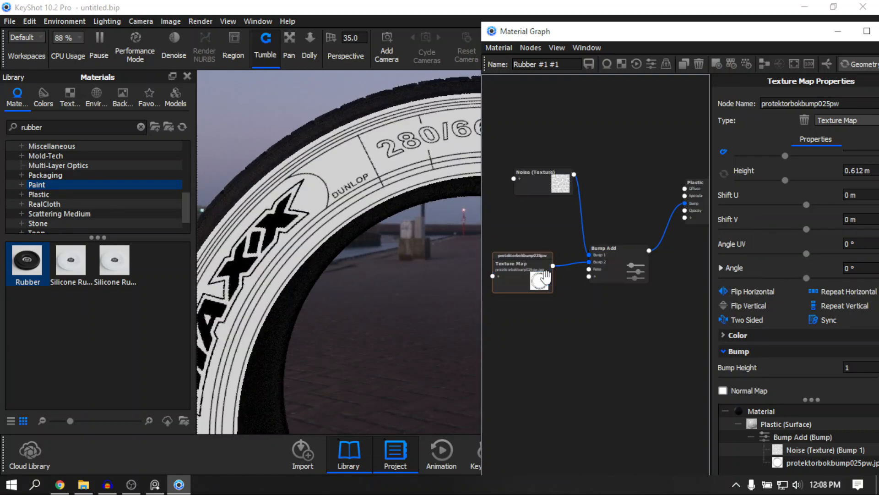
Check the embossed lettering up close and reduce the bump height of the Bump Add's lettering texture to 0.246
drag(339, 260, 402, 259)
scroll(411, 271, up, 3)
scroll(402, 260, down, 3)
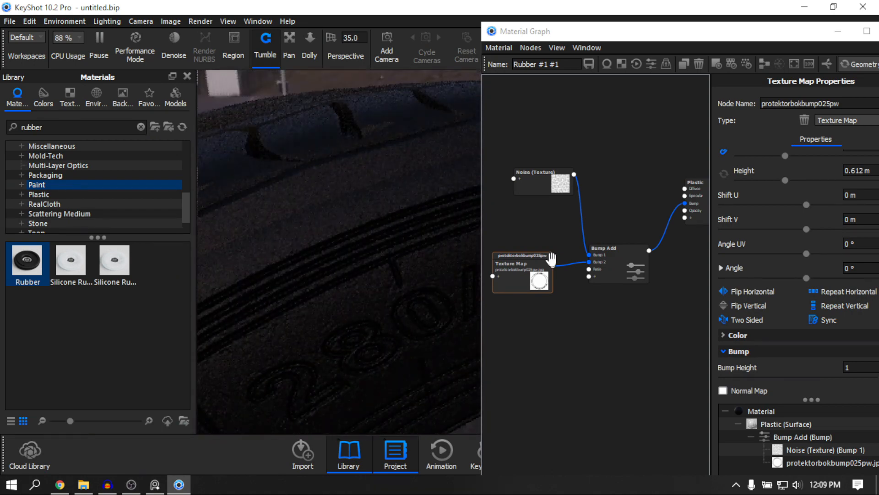
click(598, 253)
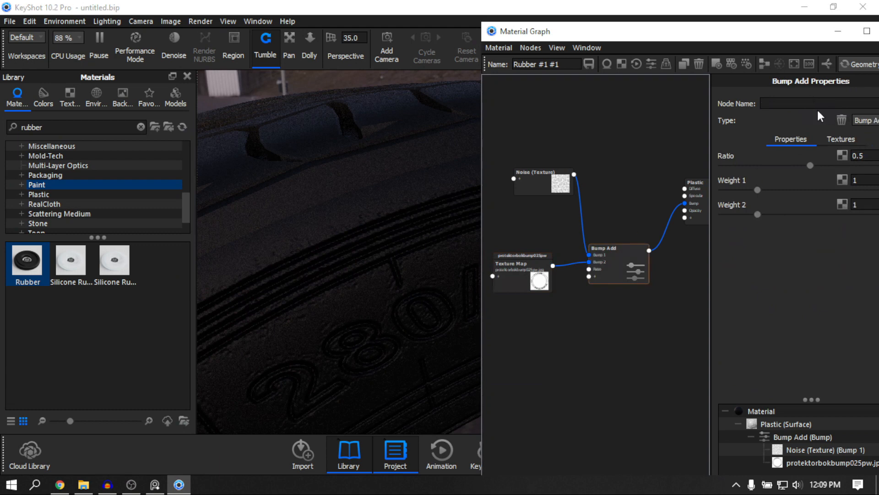
click(841, 140)
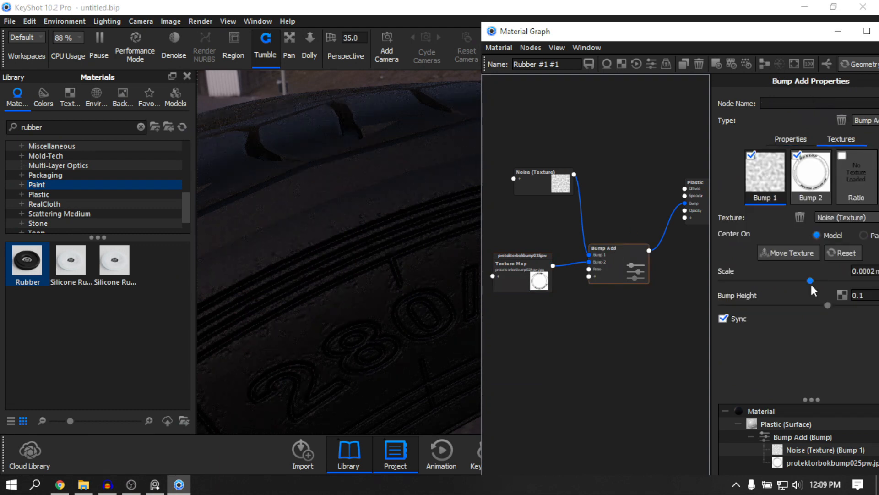
click(806, 176)
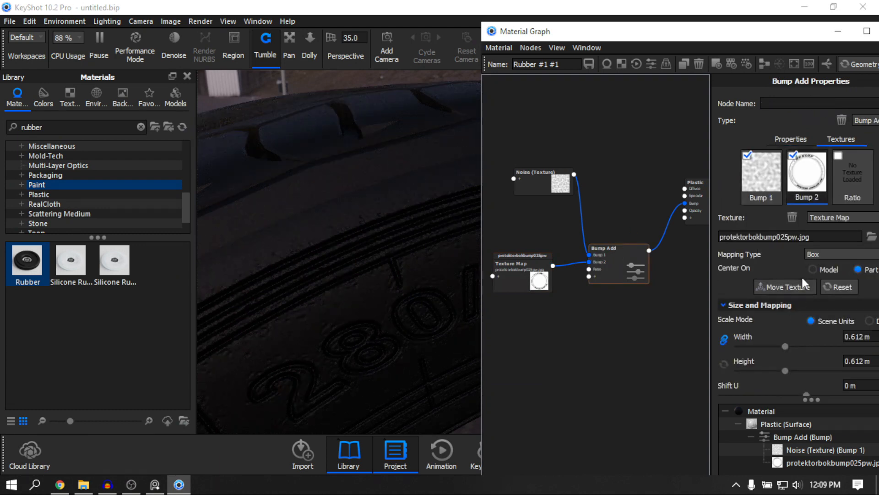
scroll(824, 346, down, 4)
drag(760, 32, 717, 23)
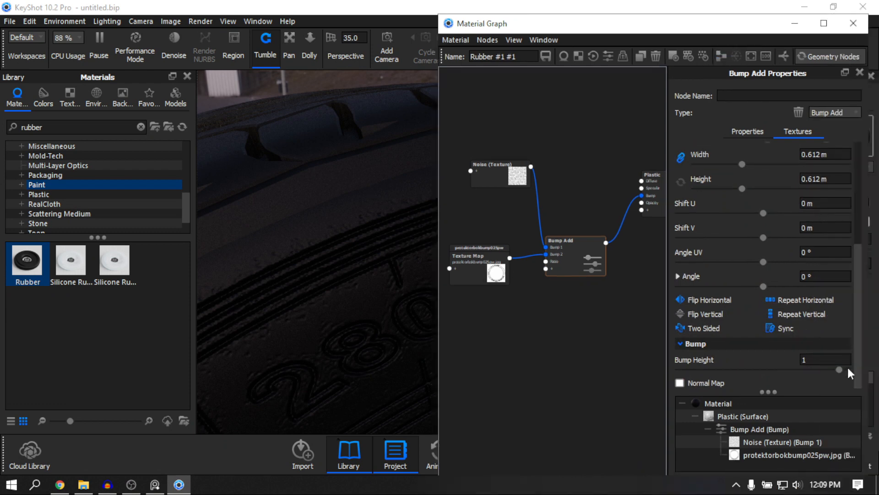
drag(840, 369, 783, 377)
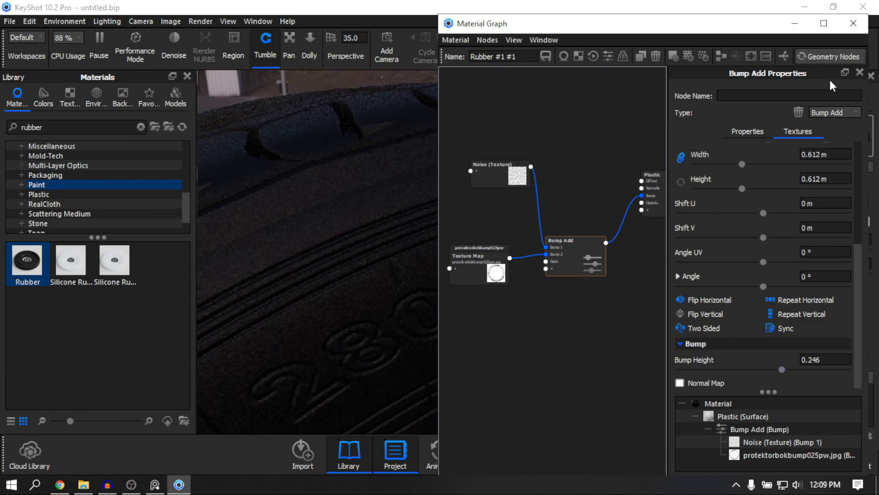
Close the material graph, inspect the whole tire and examine the sidewall lettering in the reference photo
click(854, 23)
scroll(472, 278, down, 5)
drag(506, 213, 664, 275)
click(151, 484)
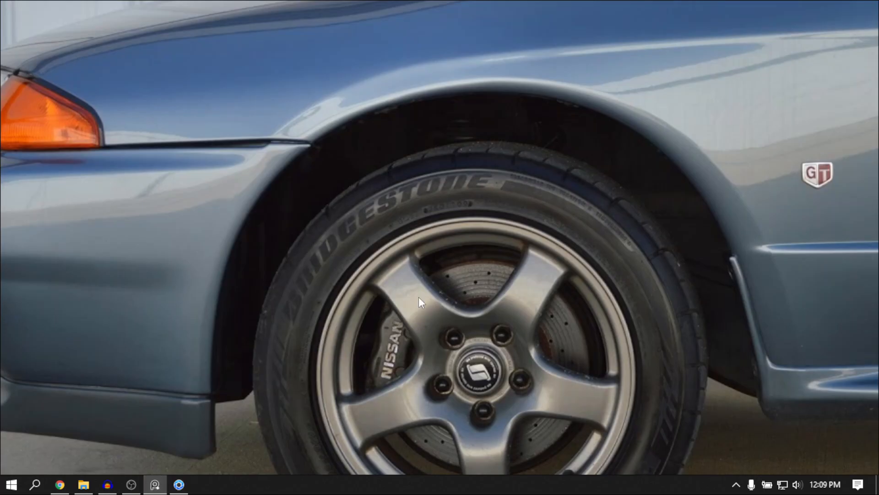
scroll(491, 227, down, 5)
scroll(506, 248, up, 6)
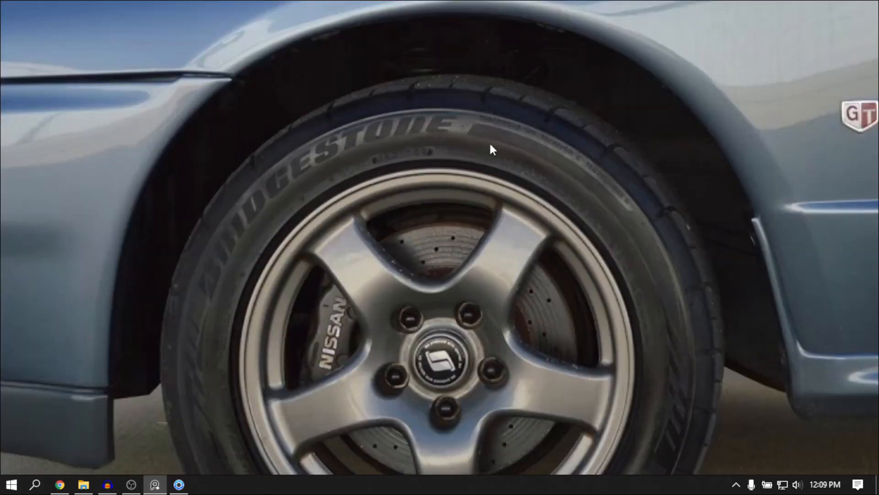
scroll(458, 156, down, 2)
scroll(545, 172, up, 4)
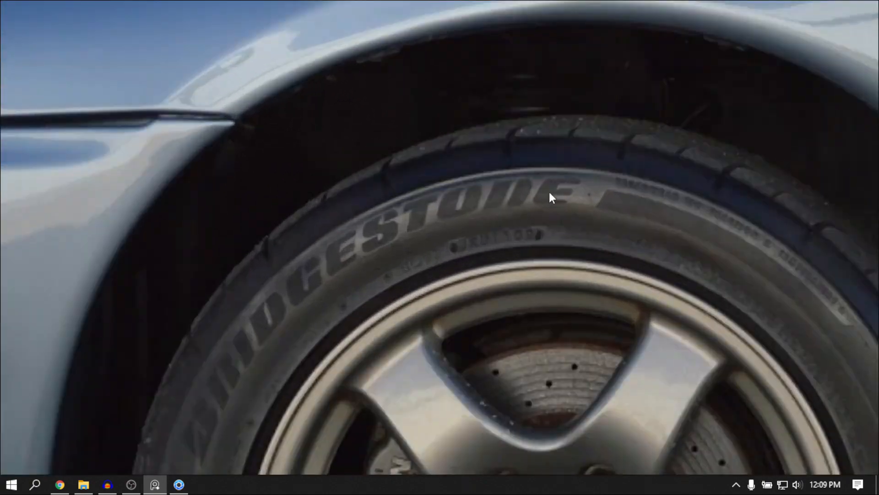
scroll(557, 186, down, 3)
scroll(581, 142, up, 4)
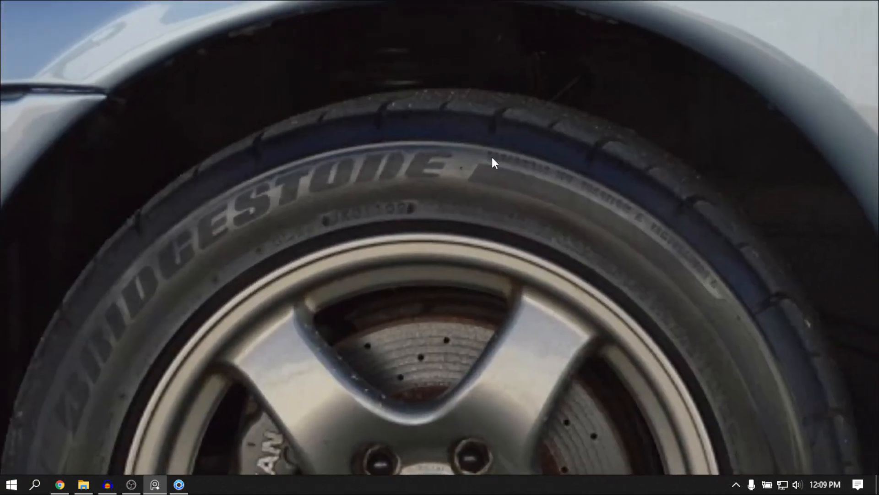
Return to KeyShot, check the tire from both sides and show all hidden parts of the car
click(178, 484)
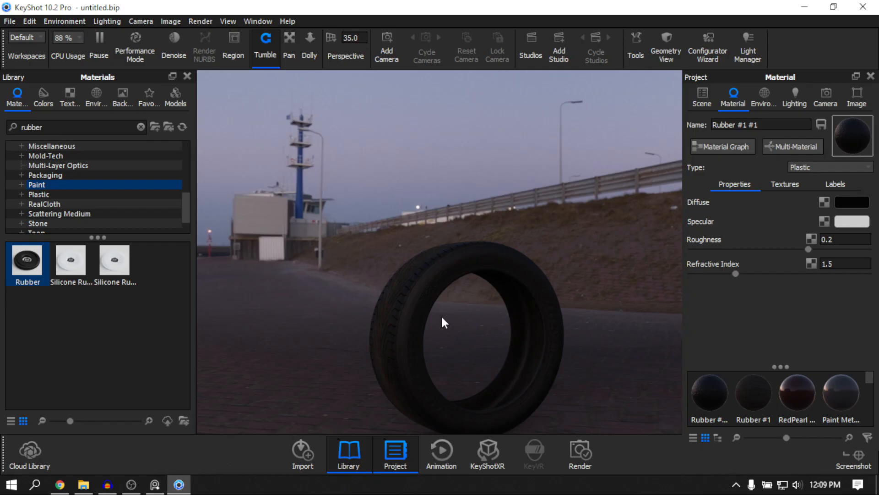
drag(603, 265, 364, 273)
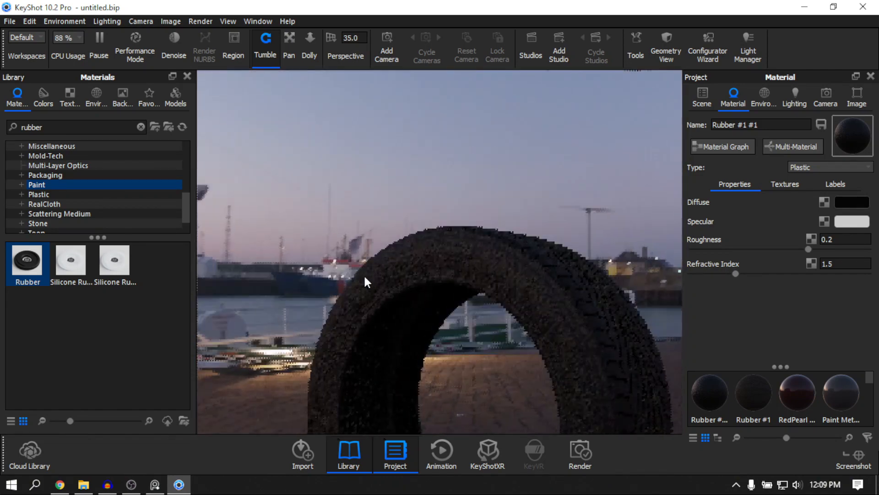
drag(407, 253, 561, 269)
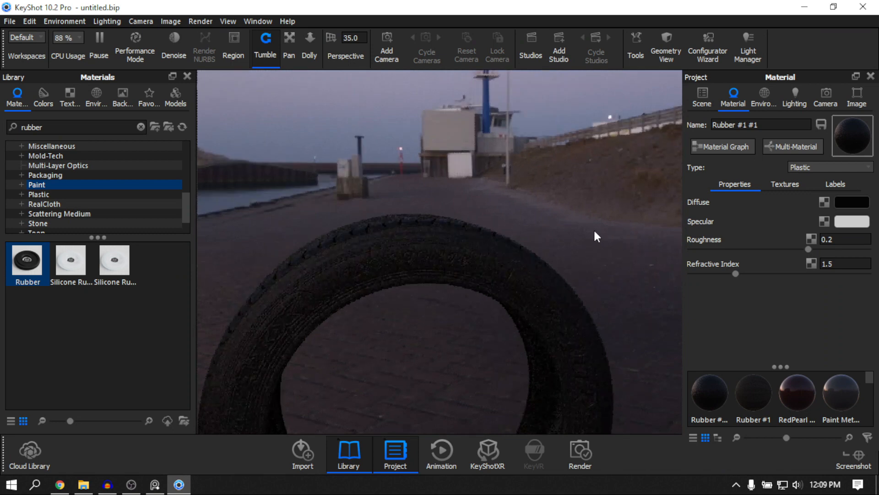
scroll(606, 236, down, 4)
drag(610, 246, 481, 274)
right_click(574, 355)
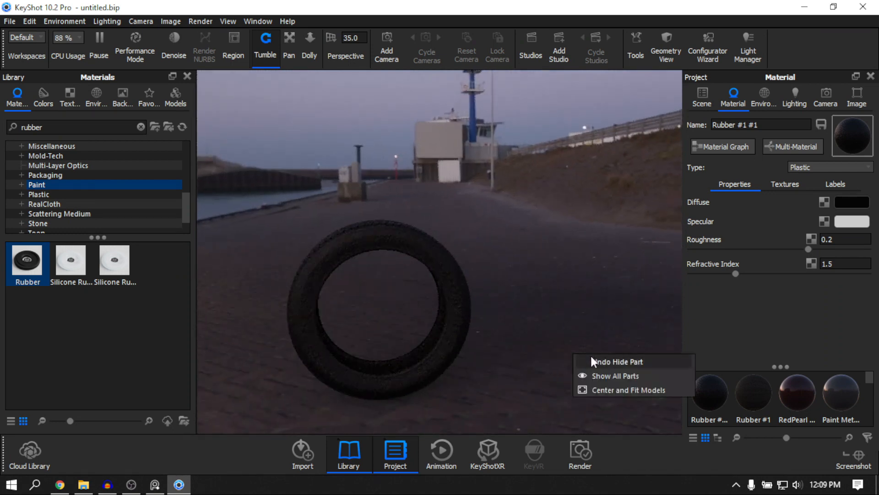
click(612, 376)
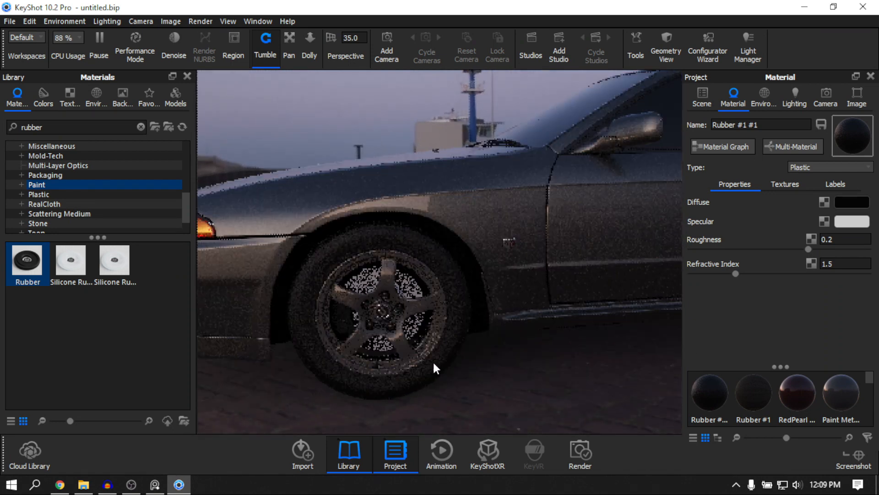
Examine the finished tire on the complete car from the front, the side and a distant three-quarter view
drag(470, 333, 555, 335)
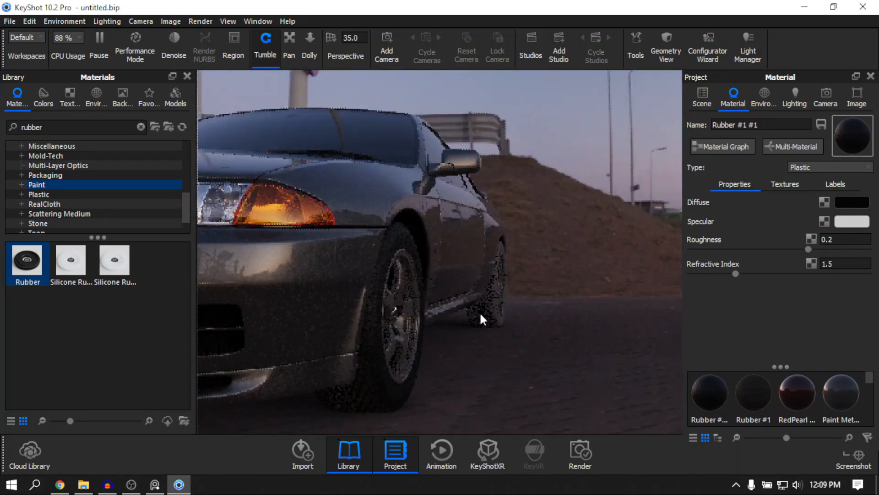
drag(479, 313, 397, 304)
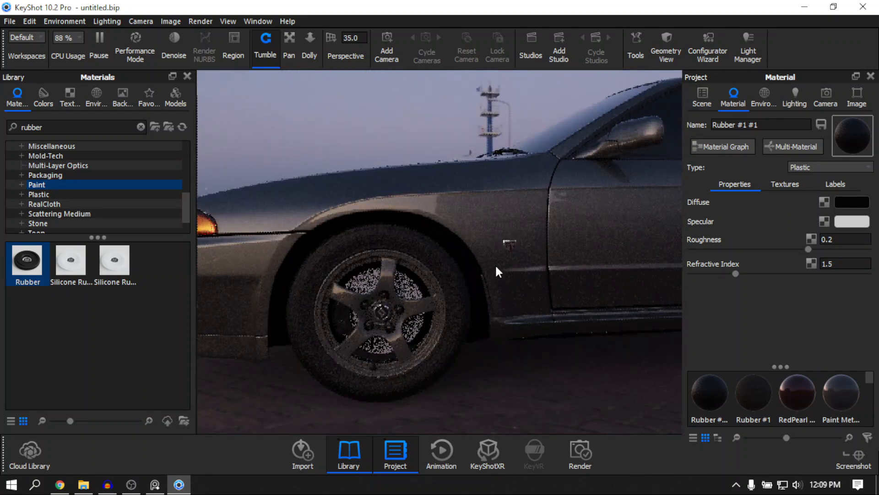
scroll(496, 264, down, 5)
middle_drag(632, 209, 513, 245)
drag(513, 246, 406, 372)
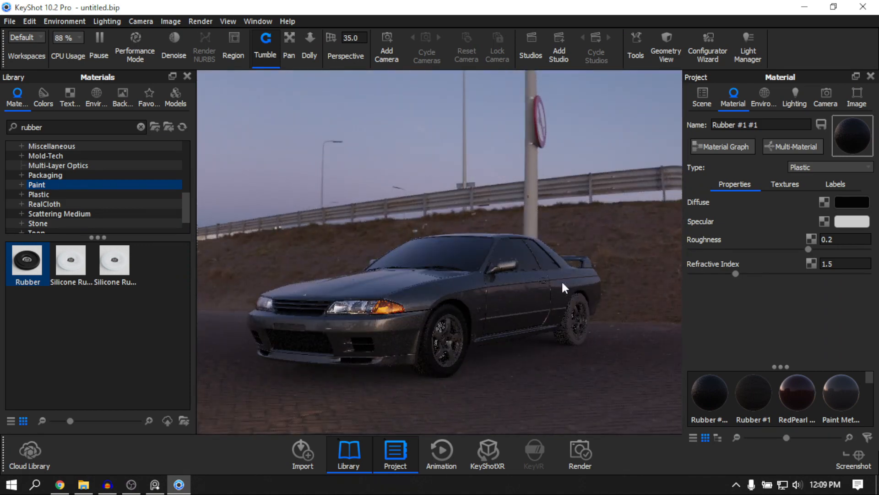
drag(563, 320, 361, 279)
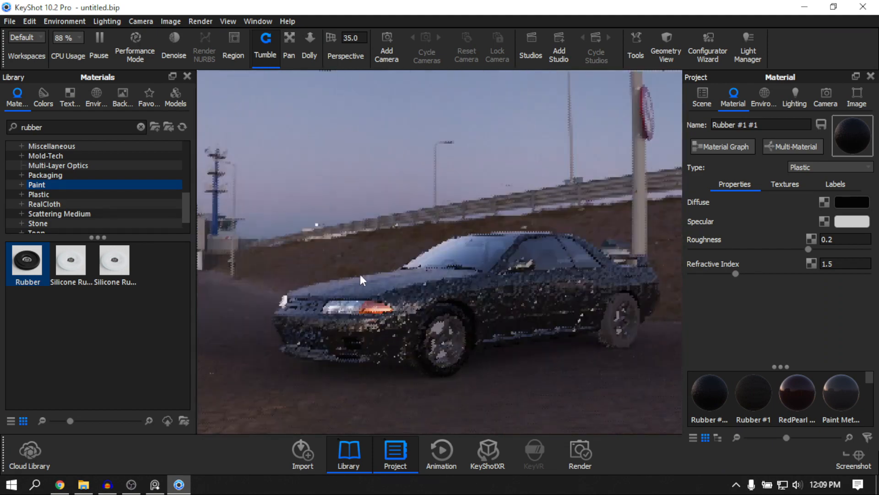
Bring up the scene tree and examine the car's front wheel, rim and brake rotor up close
click(704, 99)
click(617, 341)
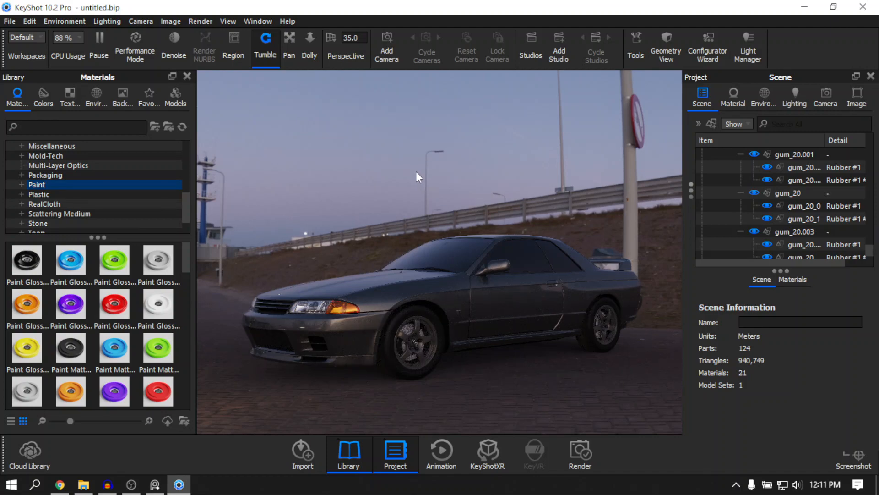
drag(399, 299, 364, 274)
scroll(386, 282, up, 5)
drag(581, 247, 480, 283)
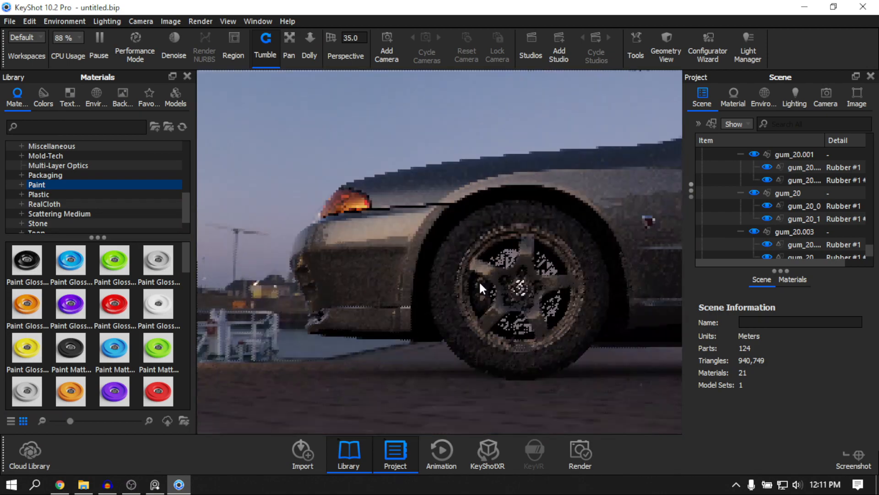
scroll(552, 286, up, 6)
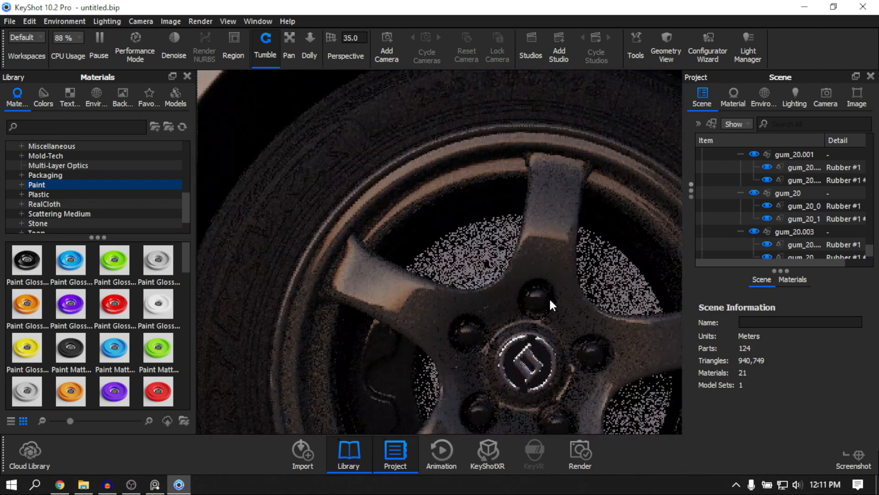
drag(550, 302, 474, 253)
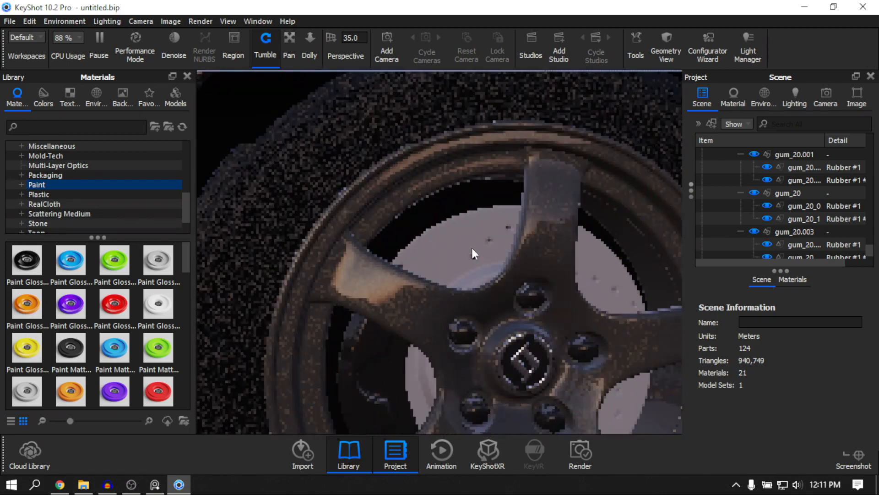
Switch to the reference board and examine the photos of the front wheel and the Brembo brake caliper and rotor
click(154, 484)
scroll(518, 249, down, 10)
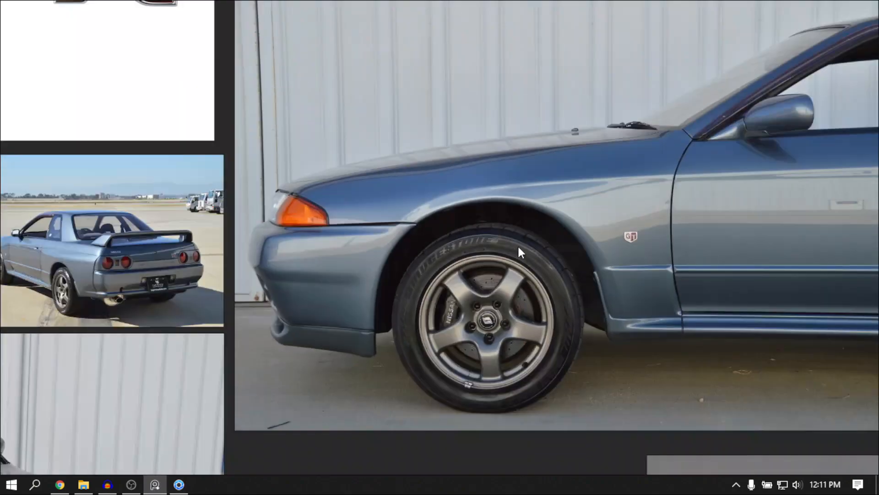
scroll(476, 426, up, 9)
middle_drag(479, 460, 597, 203)
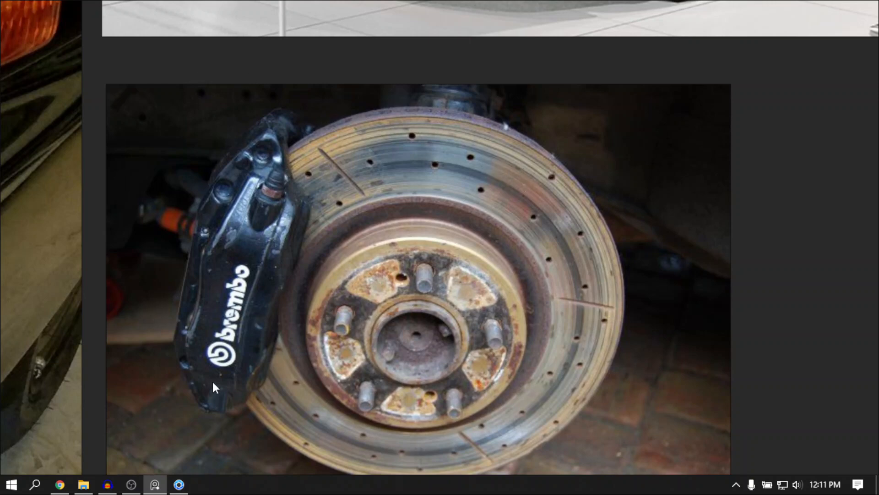
Return to KeyShot, isolate the front brake rotor so only it is shown, and view it at an angle
click(179, 484)
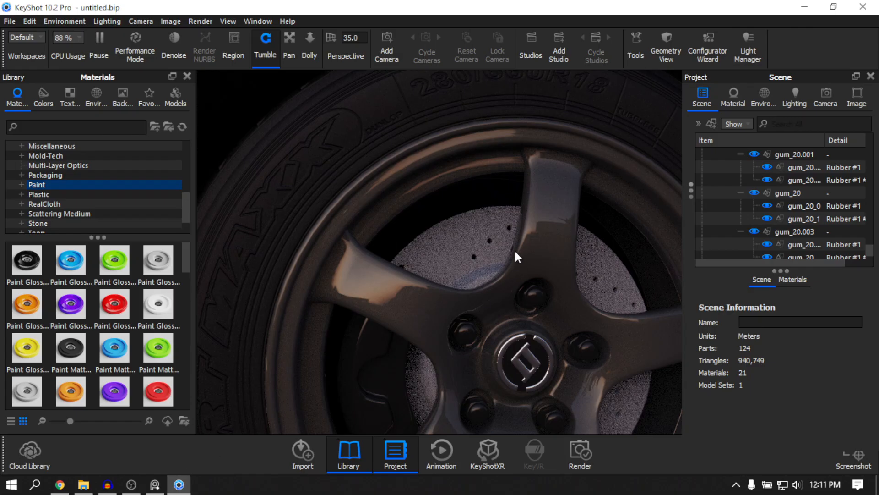
click(472, 234)
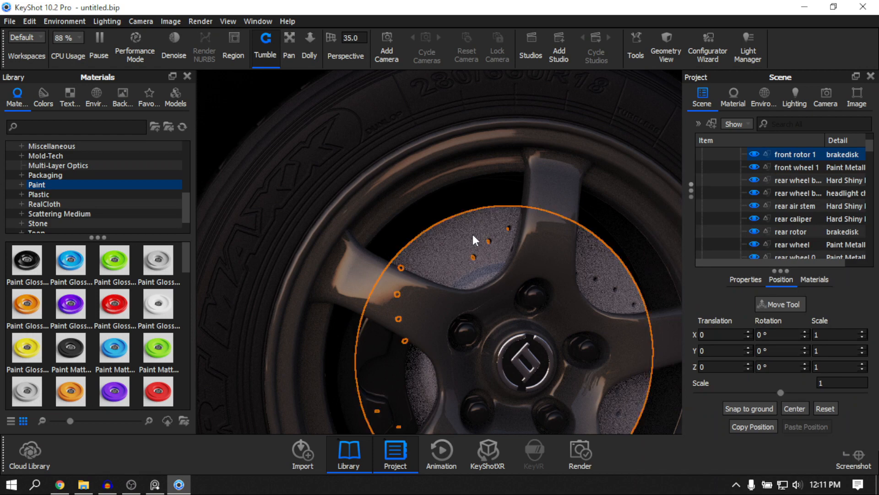
right_click(473, 240)
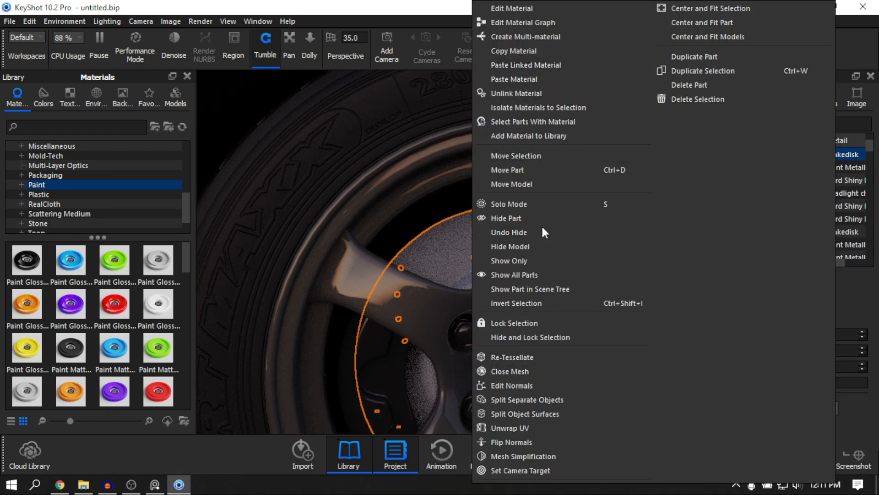
click(526, 259)
drag(319, 236, 423, 333)
Split the raised center hub off the front rotor as a separate surface, using a 45° splitting angle
right_click(457, 213)
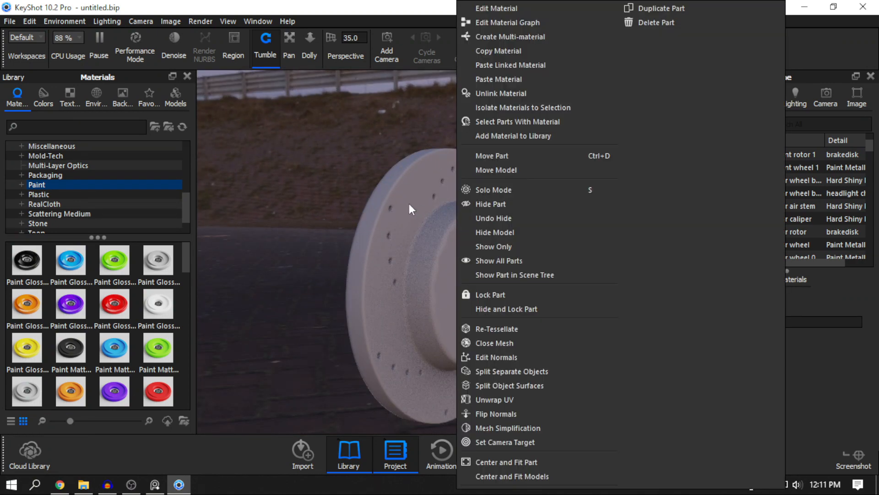
click(490, 385)
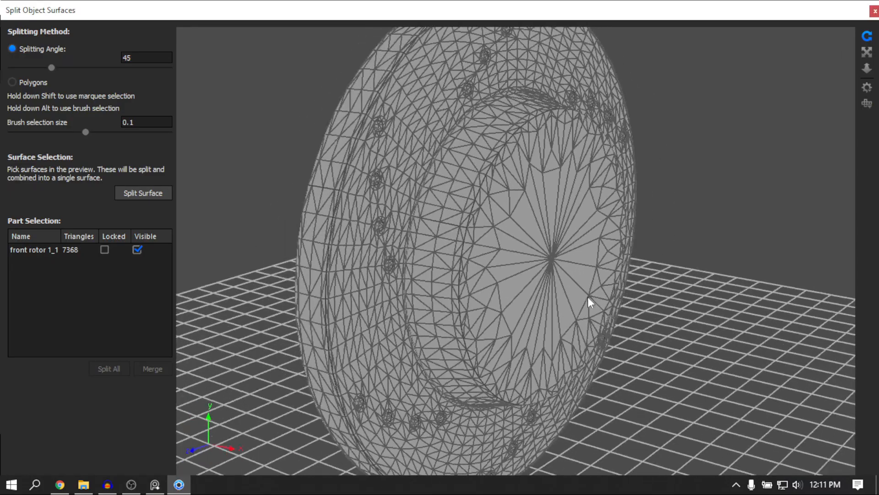
drag(588, 295, 391, 260)
click(146, 194)
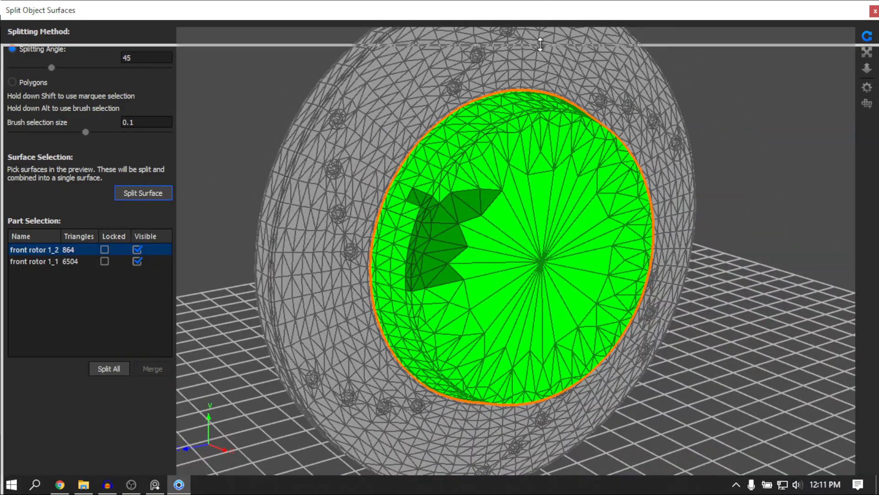
click(799, 461)
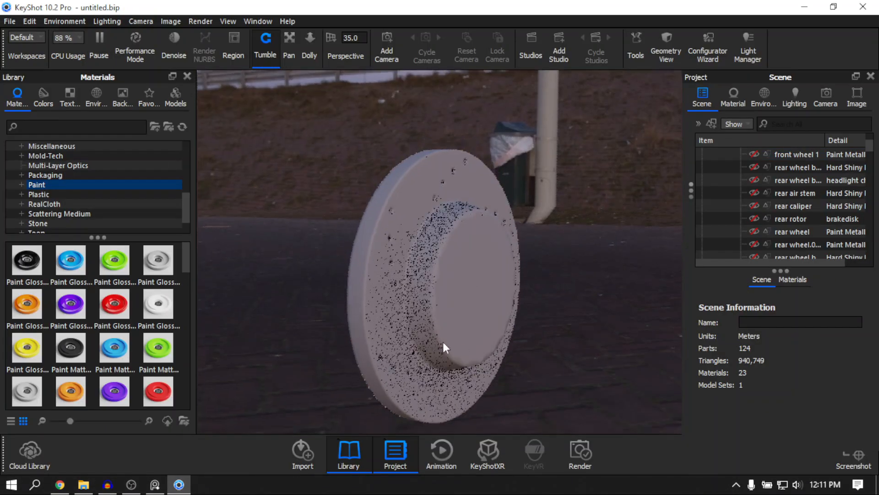
Apply the black gloss paint material to the rotor's split-off center hub and check it from the front
drag(26, 260, 466, 266)
mouse_move(438, 367)
mouse_down()
mouse_move(608, 334)
mouse_move(331, 208)
mouse_up()
drag(397, 314, 475, 143)
mouse_move(470, 299)
mouse_down()
mouse_move(456, 133)
mouse_move(412, 330)
mouse_up()
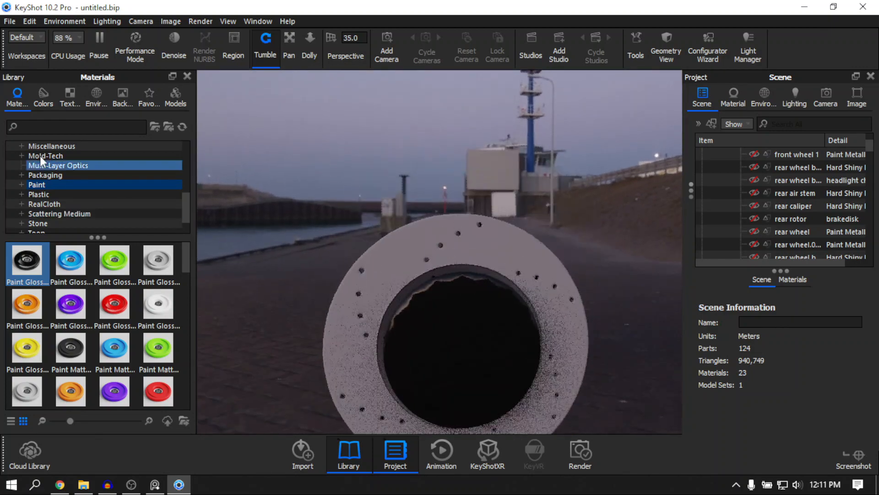
Apply the Paint Metallic Dark Cool Grey material from the paint library to the rotor's drilled outer ring
scroll(92, 183, up, 5)
click(101, 174)
scroll(87, 173, down, 5)
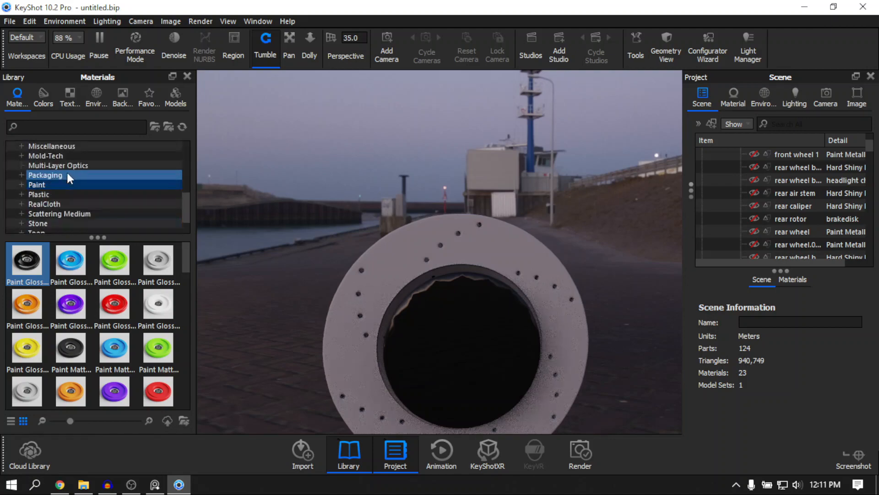
click(64, 184)
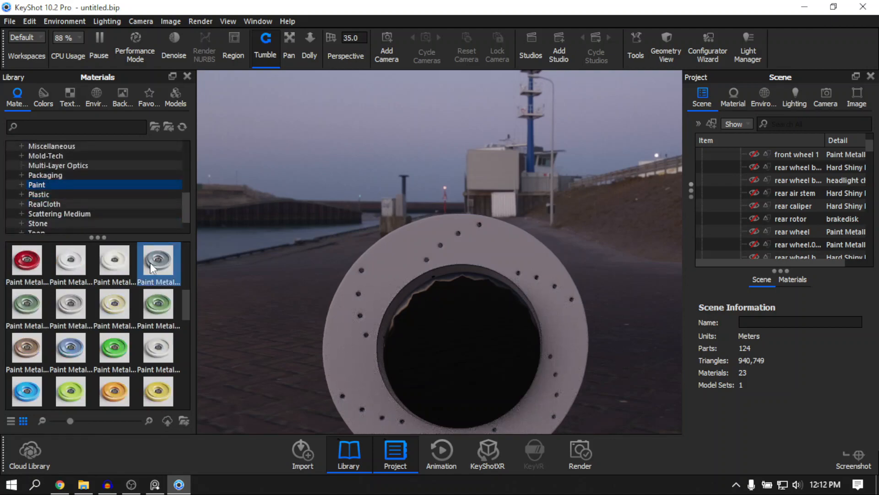
mouse_move(150, 262)
mouse_down()
mouse_move(450, 251)
mouse_move(446, 215)
mouse_up()
scroll(506, 218, up, 5)
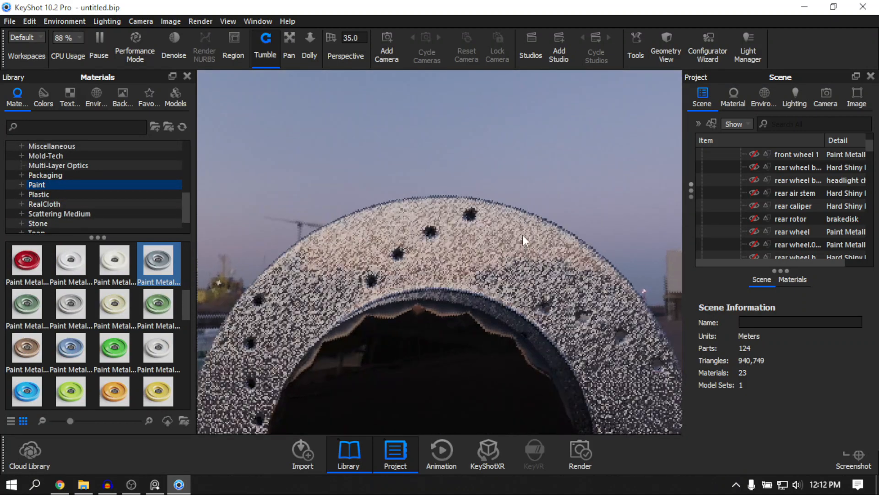
Set the base color of the rotor ring's metallic paint to a dark neutral grey with 0% saturation and 16% value
scroll(523, 235, up, 1)
middle_drag(523, 235, 513, 243)
double_click(513, 243)
scroll(779, 229, up, 1)
click(843, 202)
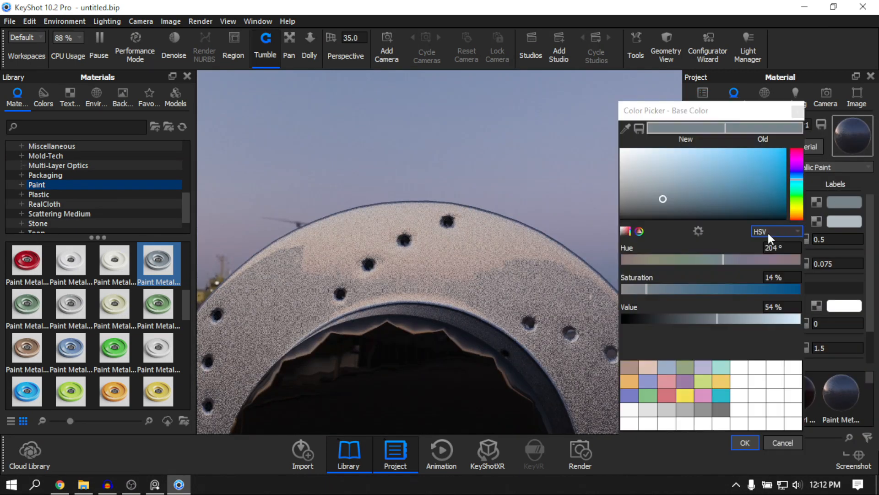
click(621, 288)
drag(643, 318, 638, 320)
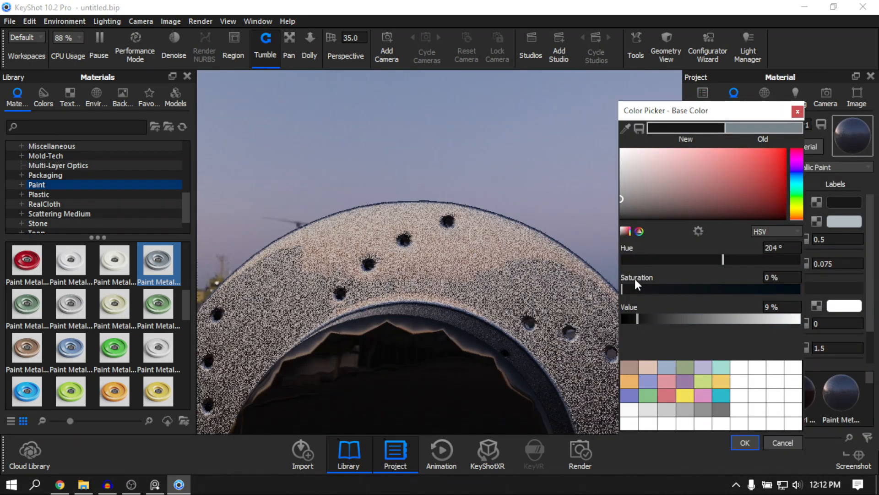
click(651, 320)
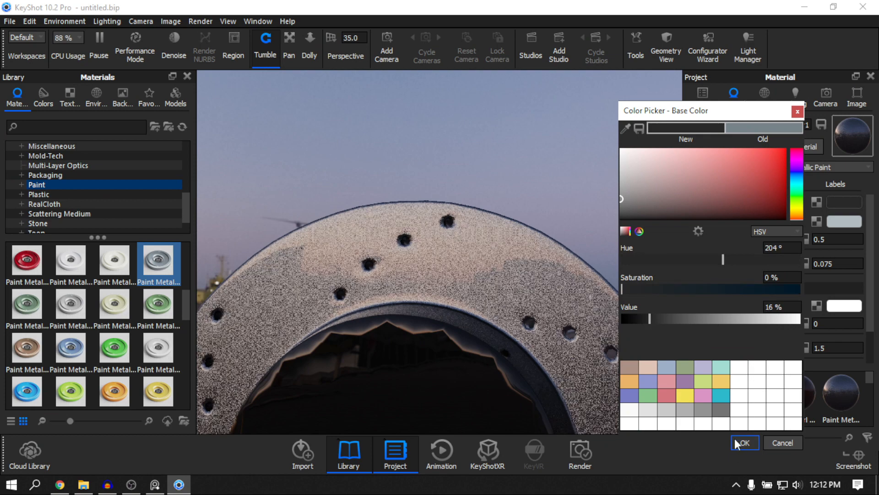
click(745, 442)
Change the metallic paint's metal color to a darker neutral grey with 0% saturation
click(845, 221)
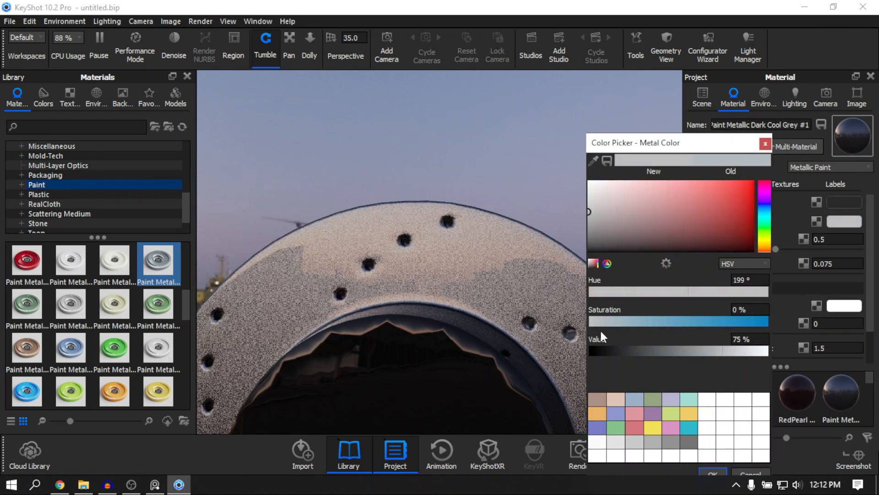
click(623, 352)
drag(624, 352, 691, 354)
drag(663, 140, 639, 88)
click(689, 420)
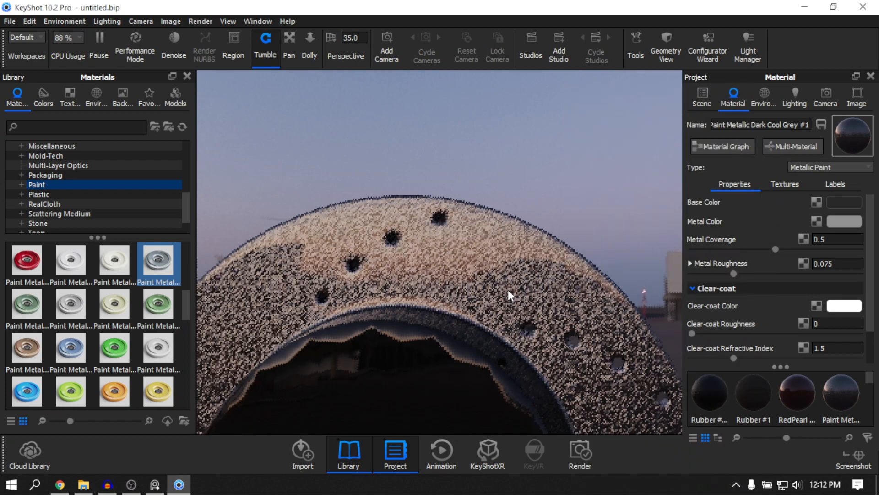
Set the rotor paint's metal roughness to 0.0195 and its clear-coat roughness to 0.214
drag(733, 275, 704, 280)
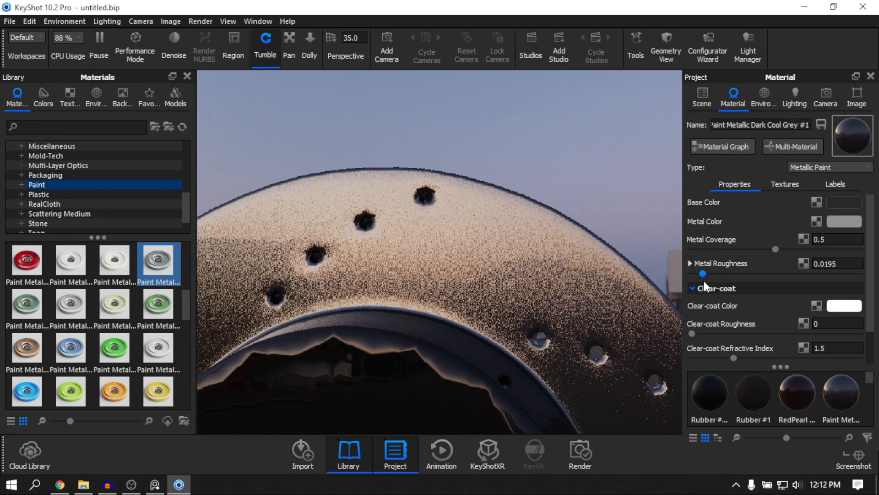
drag(692, 333, 812, 337)
drag(504, 290, 550, 273)
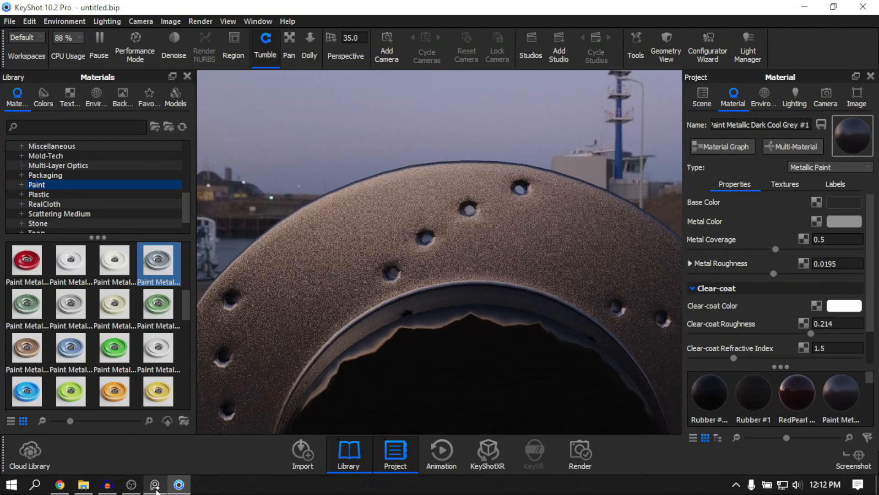
Check the rotor's surface in the reference photo and search KeyShot's texture library for "radial"
click(156, 489)
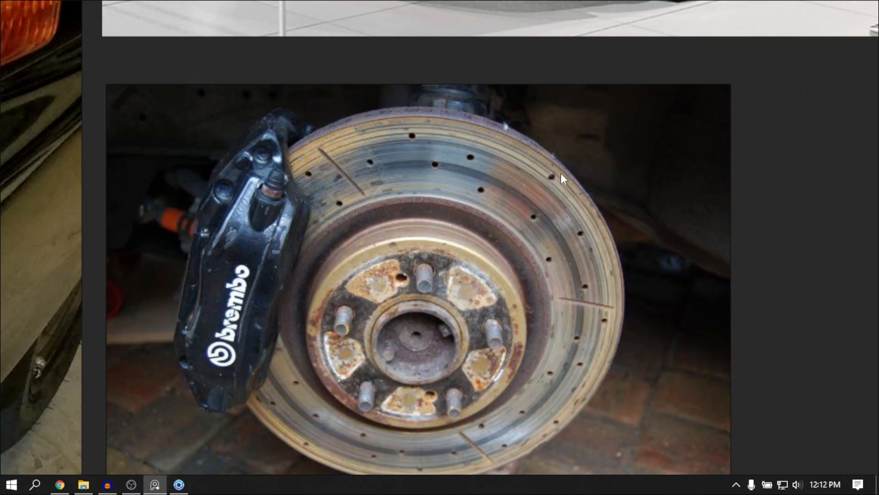
click(179, 485)
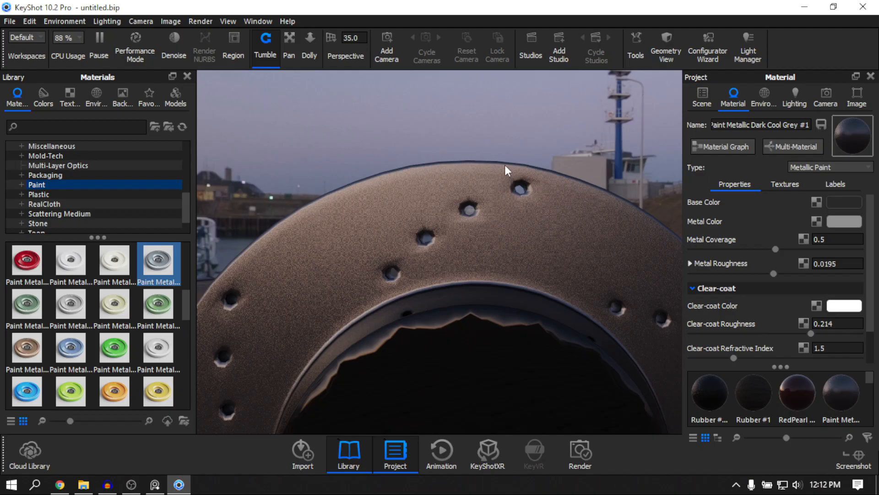
click(75, 98)
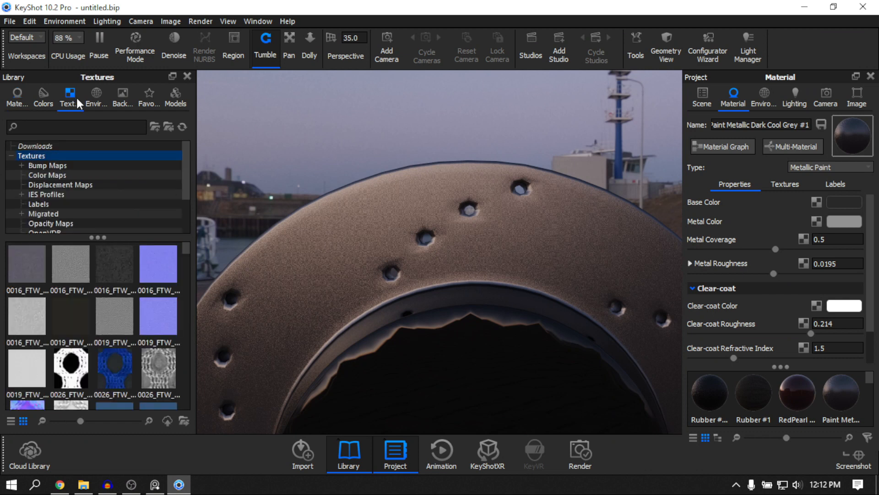
click(102, 131)
text(radial)
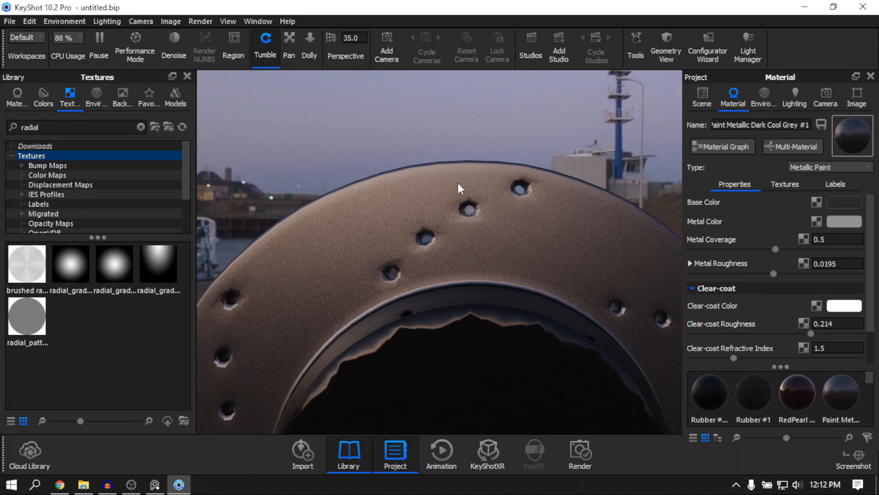
Add the brushed radial texture to the rotor's material graph and connect it to the Metallic Paint node's Bump input
click(720, 146)
scroll(575, 271, down, 3)
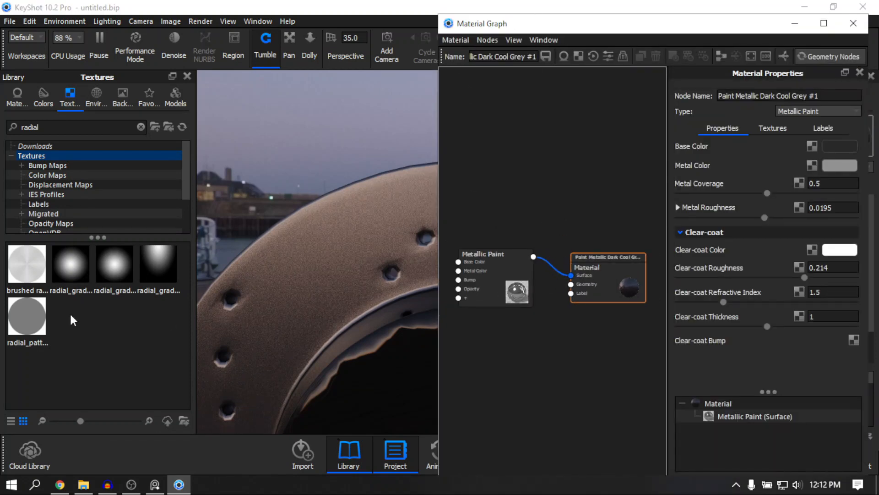
drag(588, 267, 615, 246)
drag(516, 289, 548, 233)
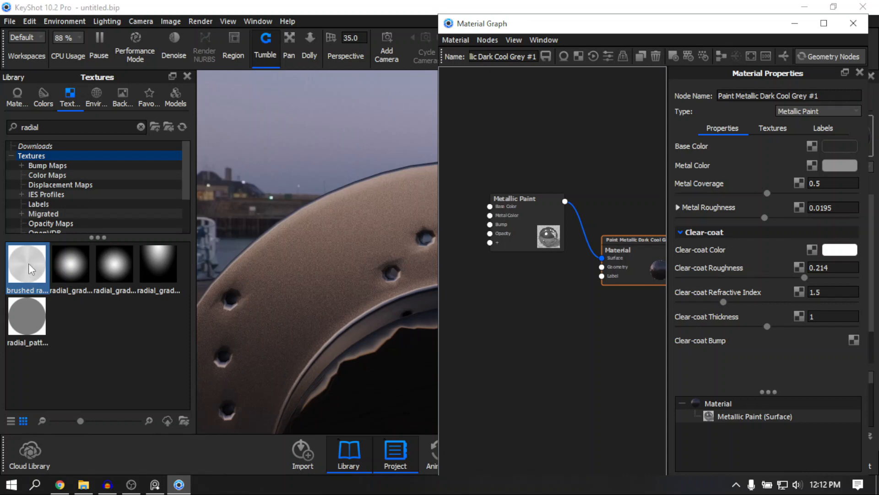
mouse_move(29, 264)
mouse_down()
mouse_move(579, 346)
mouse_move(497, 342)
mouse_up()
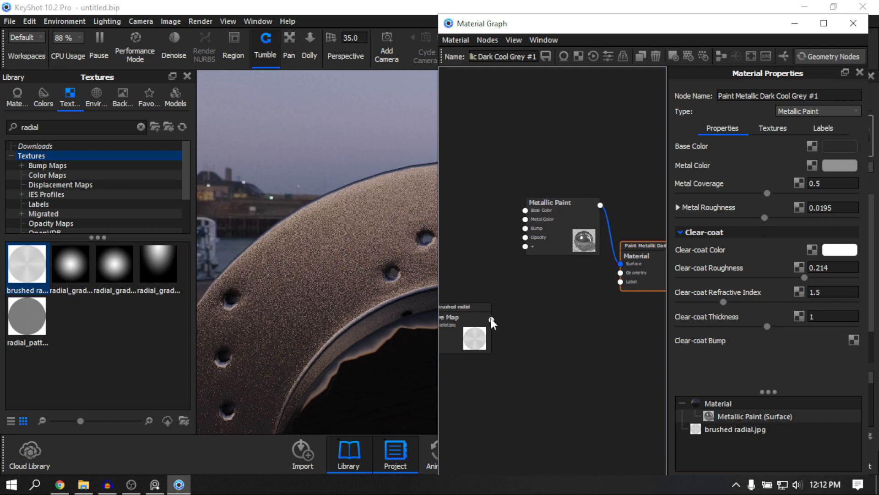
mouse_move(492, 323)
mouse_down()
mouse_move(672, 398)
mouse_move(543, 271)
mouse_up()
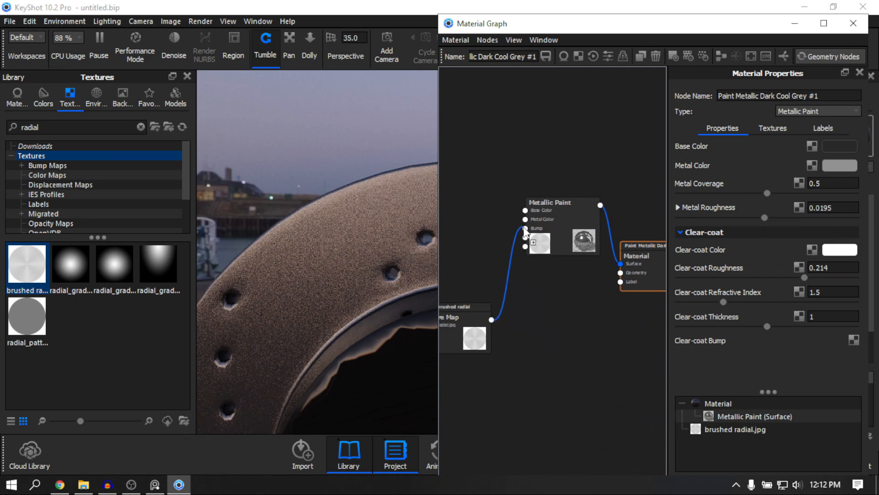
drag(525, 230, 525, 228)
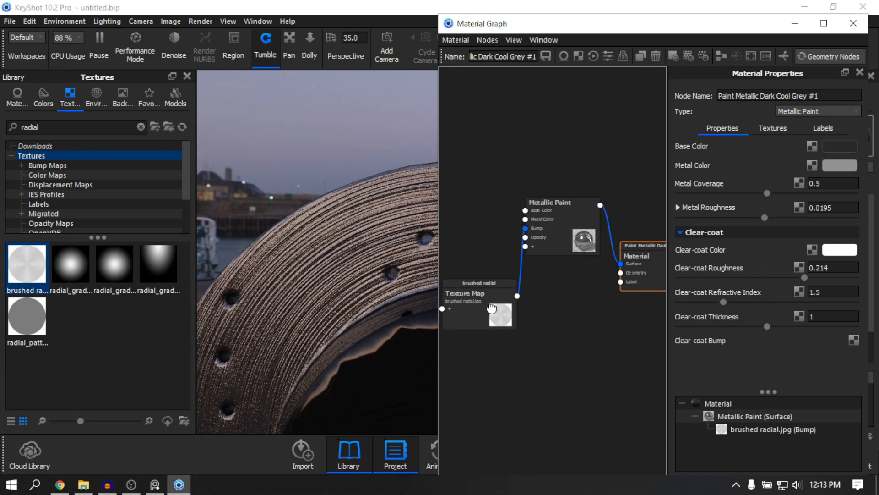
Preview the brushed radial texture alone on the rotor and center its mapping on the part
click(492, 306)
key(c)
scroll(289, 271, down, 5)
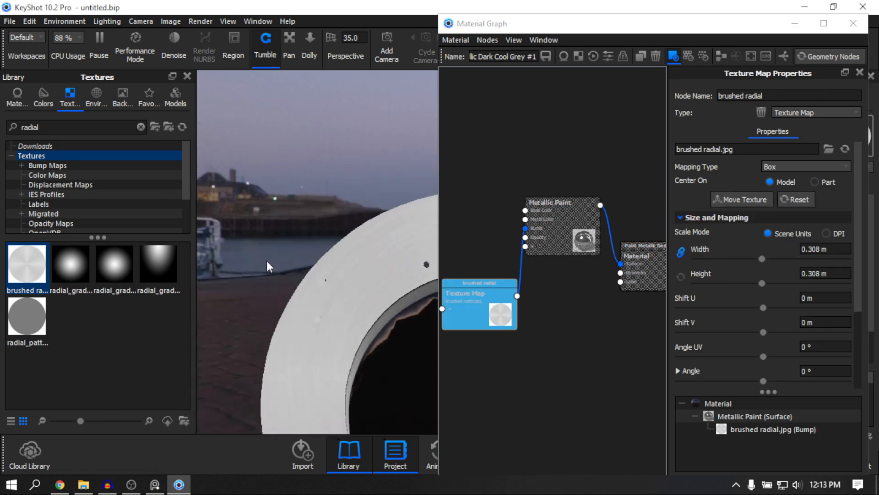
click(815, 182)
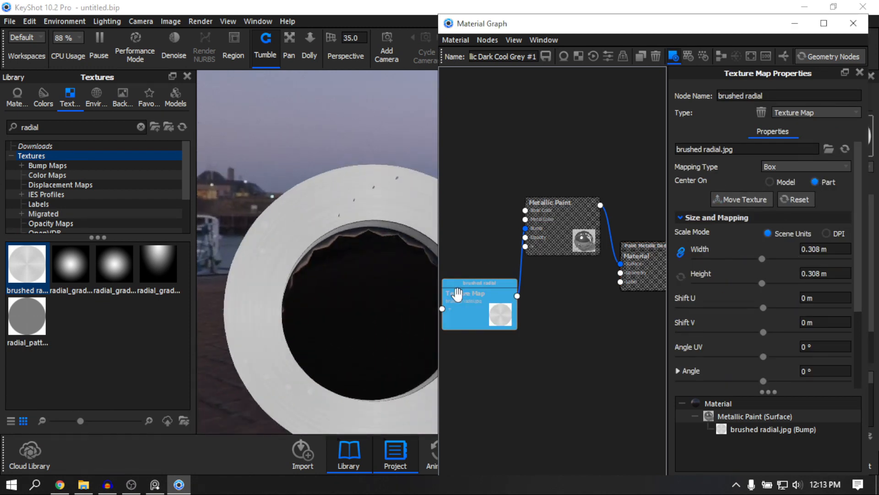
End the texture preview, set the rotor paint's bump height to 0.194, and close the material graph
key(c)
drag(281, 226, 325, 246)
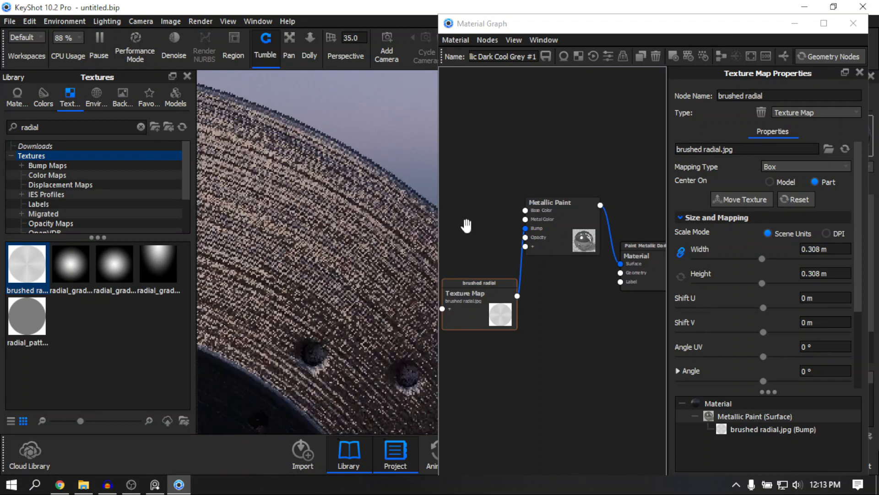
click(567, 249)
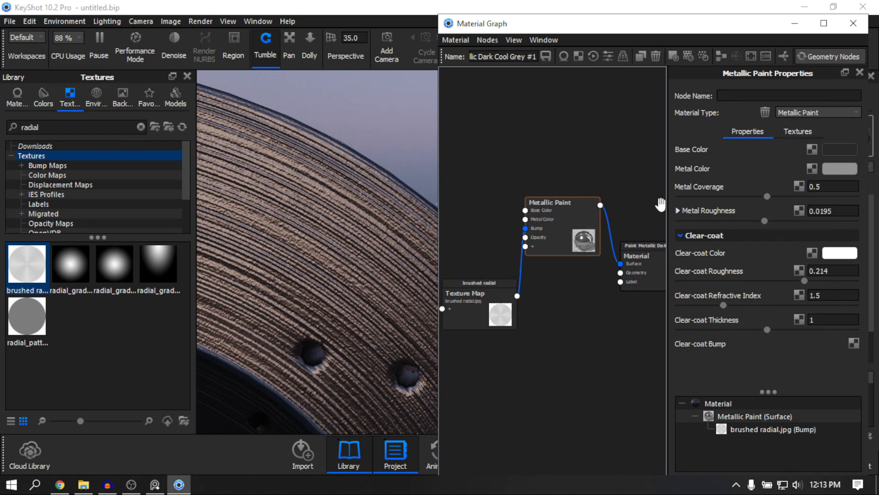
click(798, 132)
scroll(788, 274, down, 5)
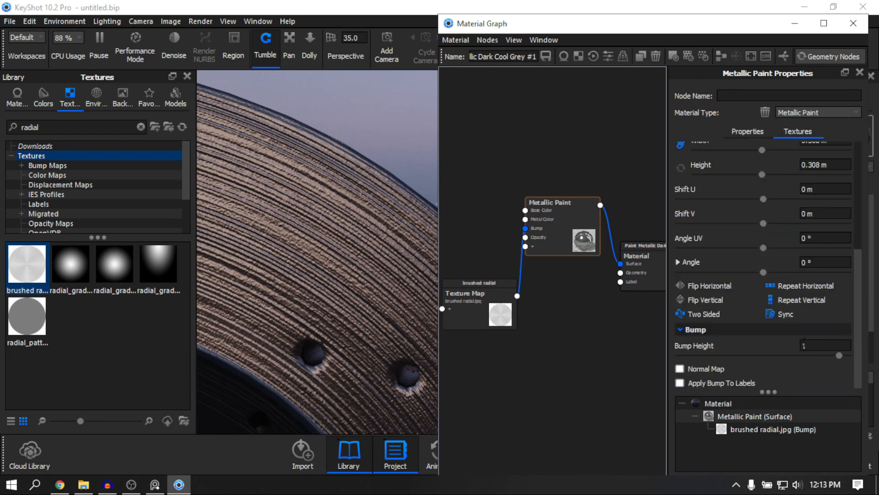
drag(774, 363, 779, 364)
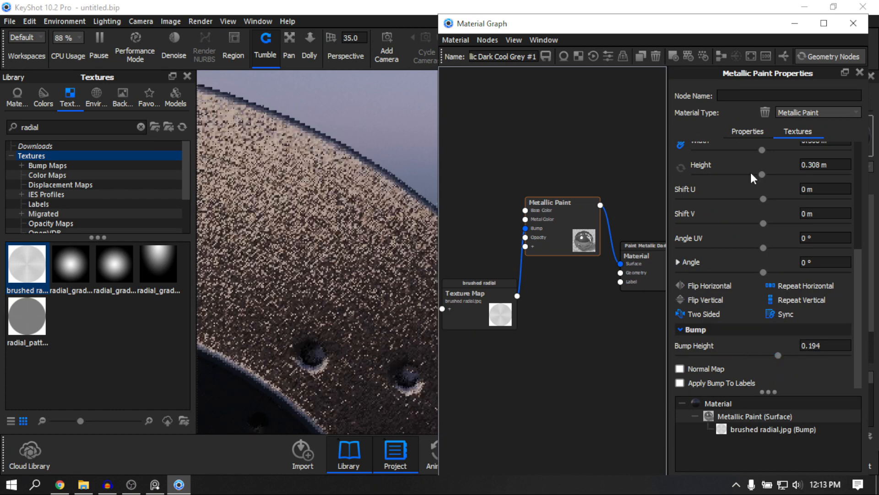
click(845, 28)
Leave the isolated rotor view and bring the whole car back into the scene
drag(402, 241, 609, 318)
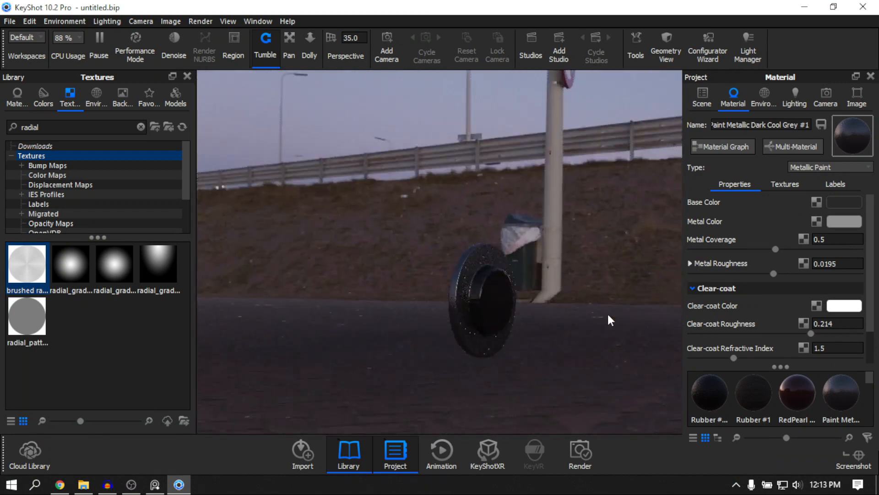
right_click(611, 349)
click(641, 369)
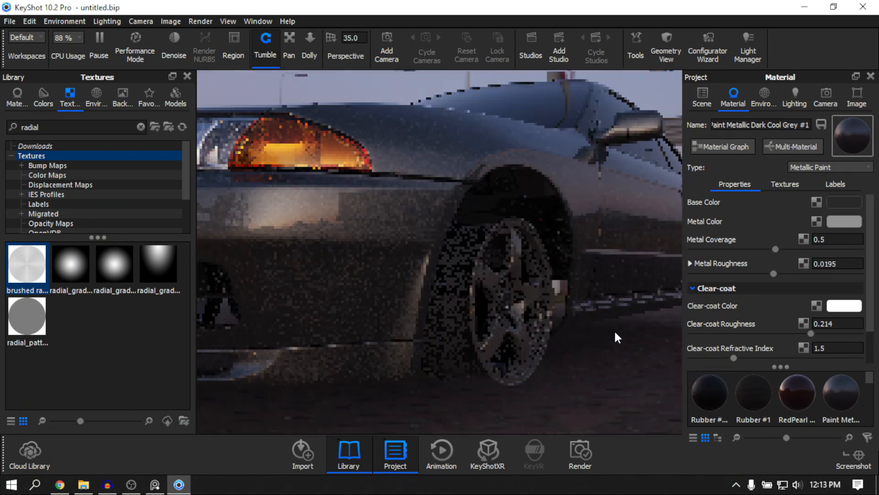
Examine the brushed front rotor's finish through the spokes of the front wheel
drag(614, 328, 462, 303)
scroll(476, 291, up, 5)
middle_drag(504, 283, 581, 257)
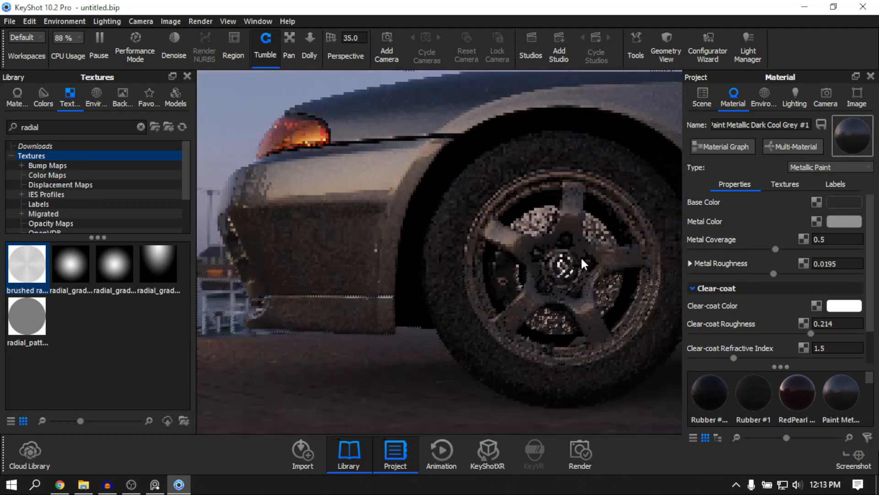
scroll(490, 265, up, 3)
drag(490, 265, 549, 259)
scroll(585, 237, up, 2)
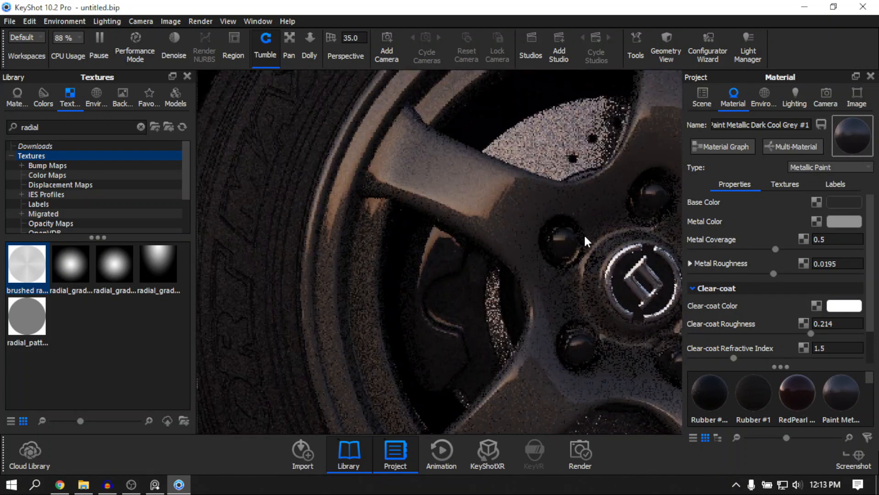
scroll(585, 236, up, 1)
scroll(585, 236, down, 5)
drag(585, 236, 527, 238)
Copy the front rotor's metallic paint onto the other brake rotors on both sides of the car, then clear the selection
click(702, 98)
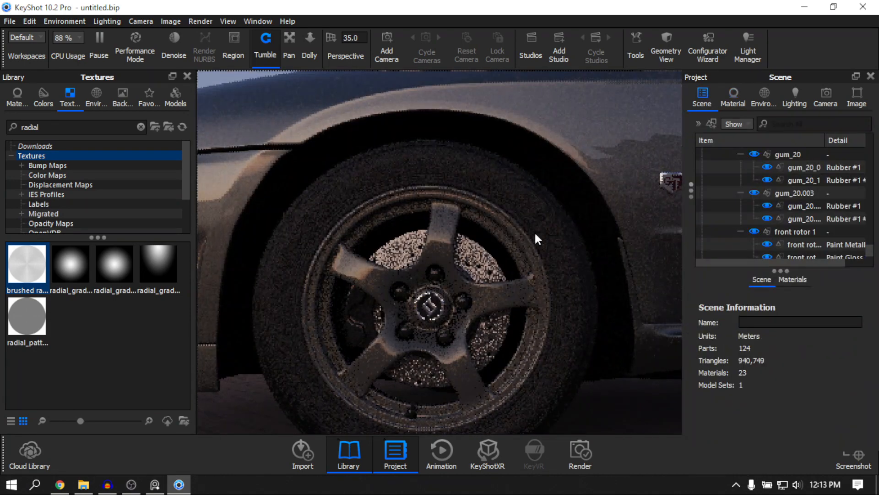
click(472, 256)
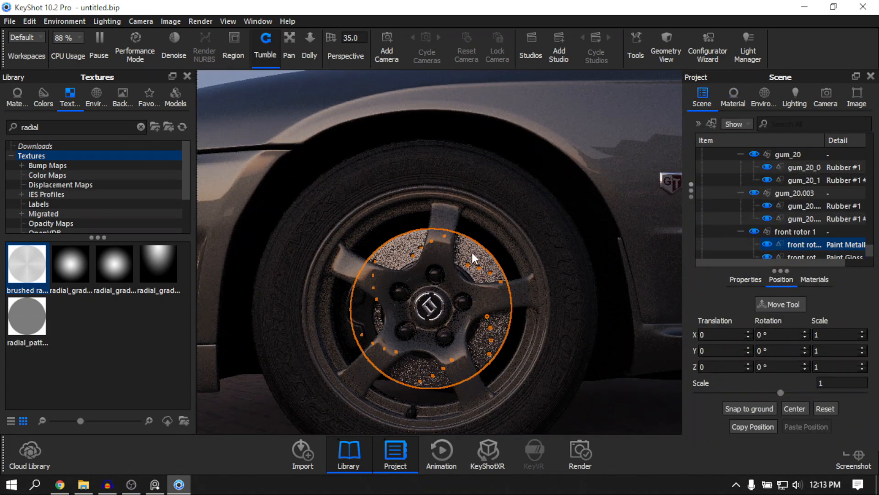
scroll(472, 252, down, 10)
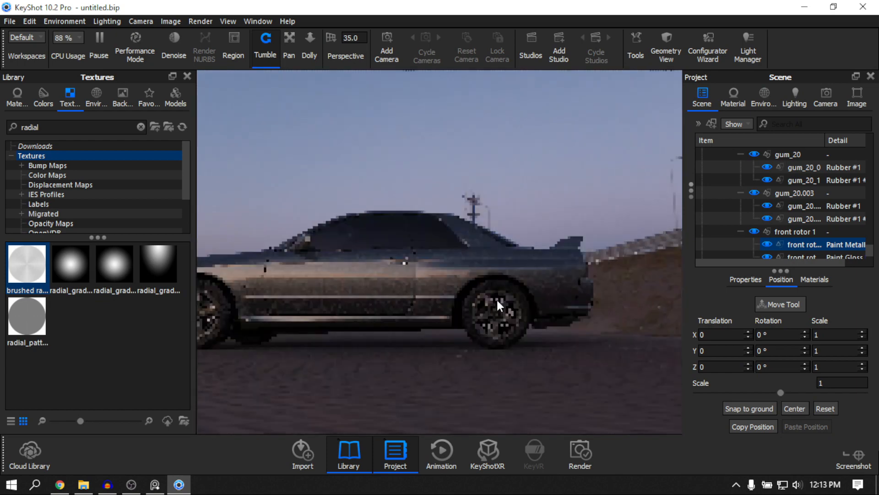
scroll(496, 298, up, 5)
click(471, 321)
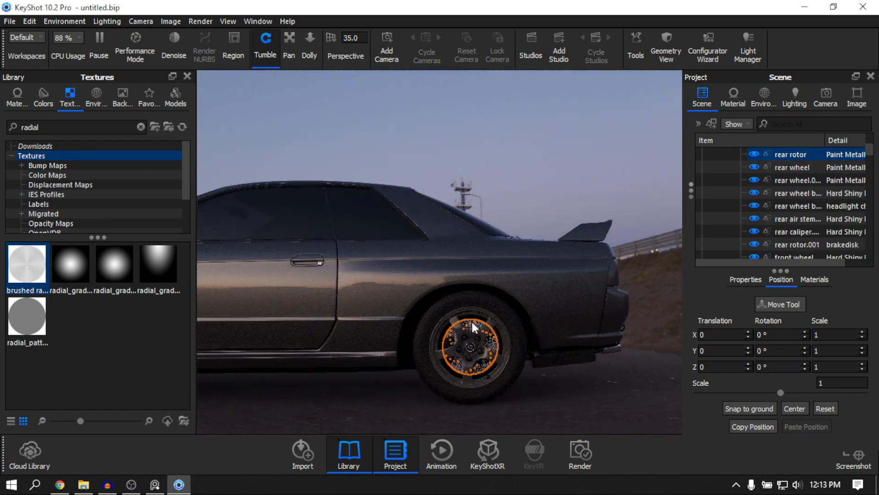
mouse_move(549, 309)
mouse_down()
mouse_move(256, 314)
mouse_move(529, 256)
mouse_move(334, 290)
mouse_move(303, 277)
mouse_move(381, 288)
mouse_move(290, 287)
mouse_move(597, 295)
mouse_move(559, 281)
mouse_up()
click(304, 278)
click(561, 280)
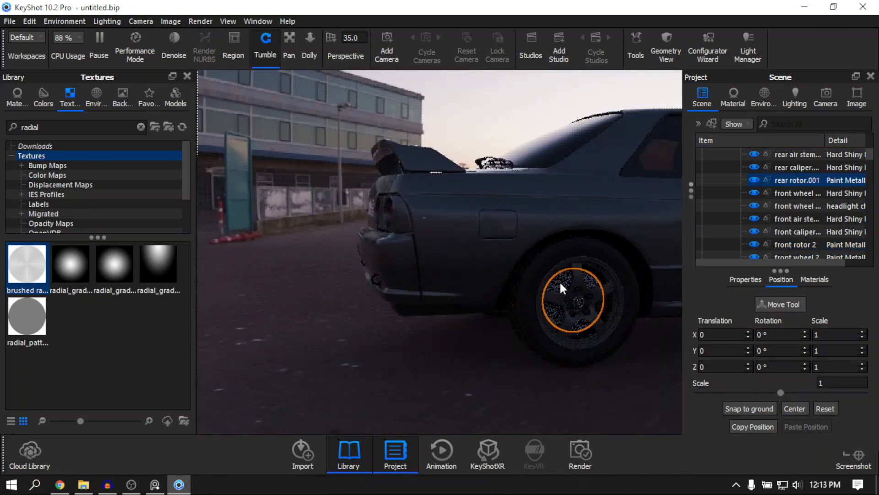
drag(510, 303, 470, 336)
click(439, 347)
Unlink the front brake caliper's Hard Shiny Plastic Black material from the other parts sharing it
scroll(529, 333, up, 5)
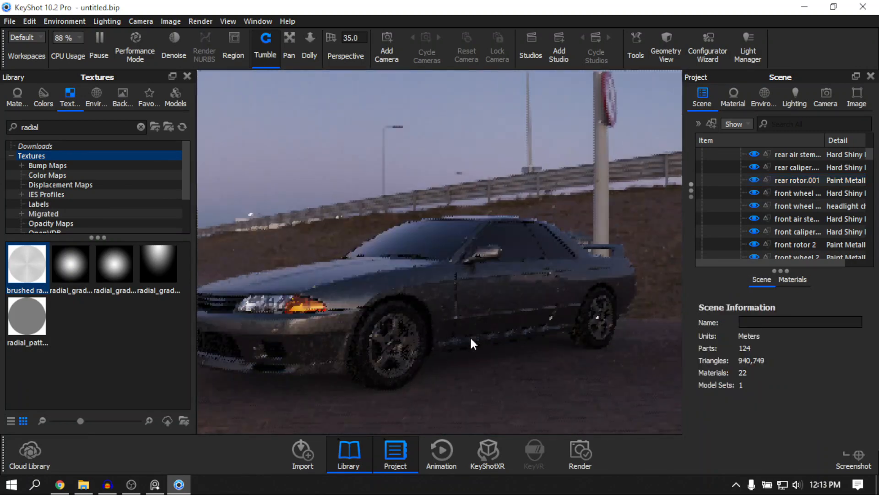
drag(395, 349, 491, 310)
scroll(517, 266, up, 5)
drag(528, 233, 493, 249)
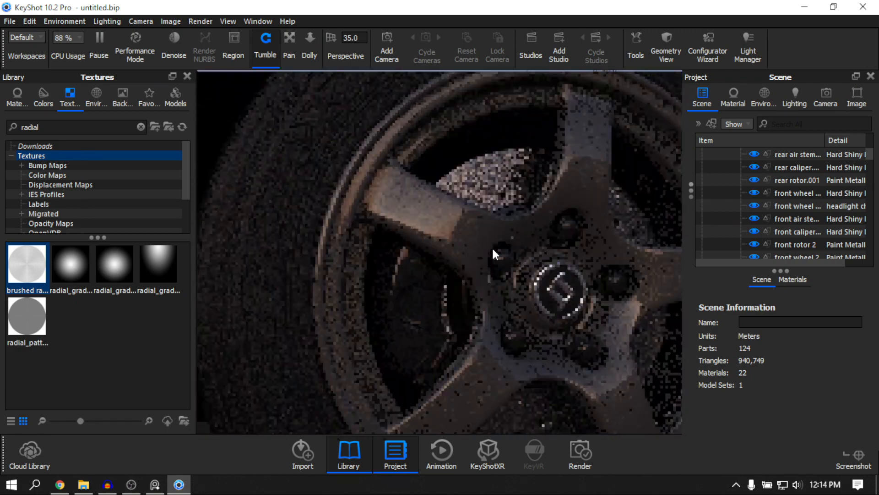
double_click(371, 292)
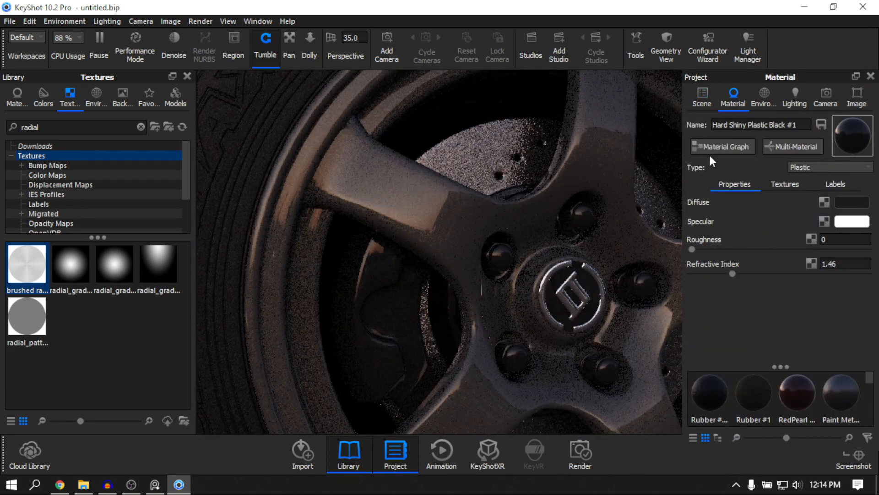
click(701, 94)
right_click(364, 304)
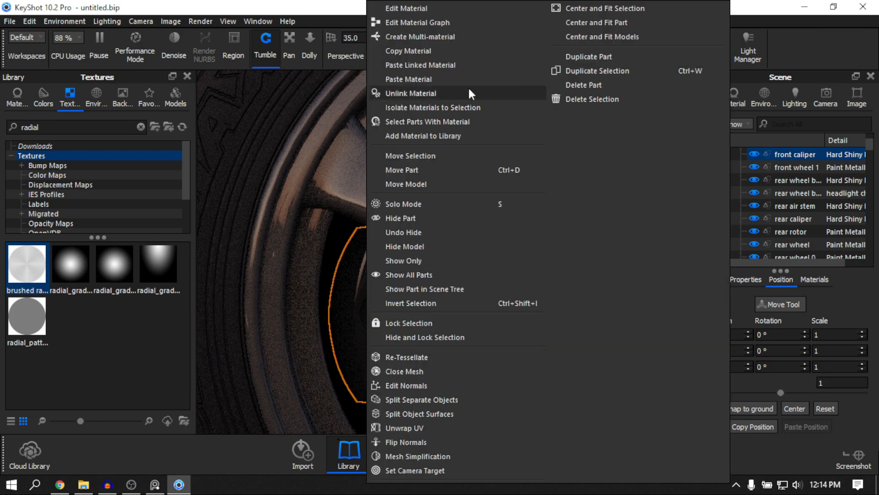
click(425, 95)
Clear the library search and apply the black metallic paint from the Paint materials to the front caliper
click(140, 127)
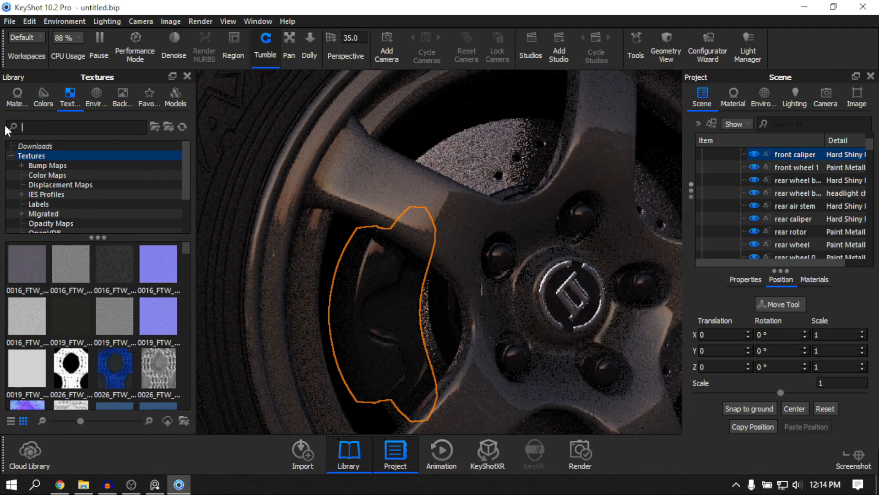
click(17, 97)
scroll(101, 312, up, 5)
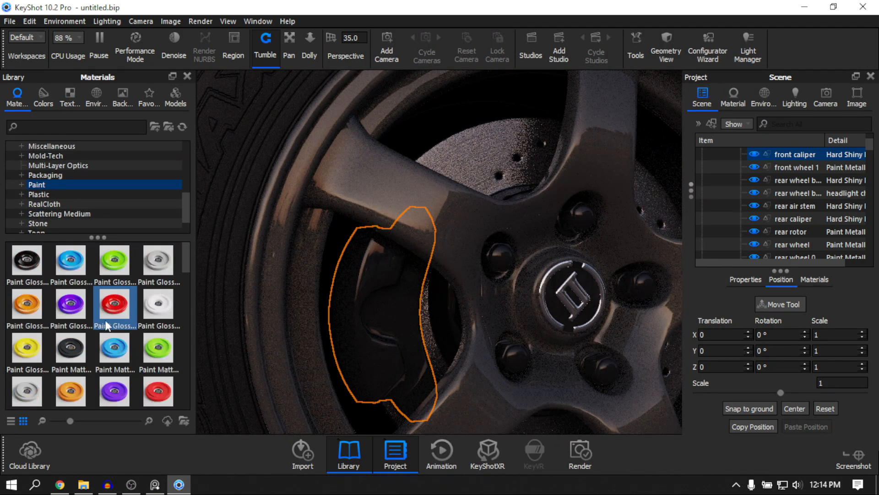
scroll(144, 297, down, 3)
mouse_move(145, 297)
mouse_down()
mouse_move(360, 328)
mouse_move(394, 318)
mouse_up()
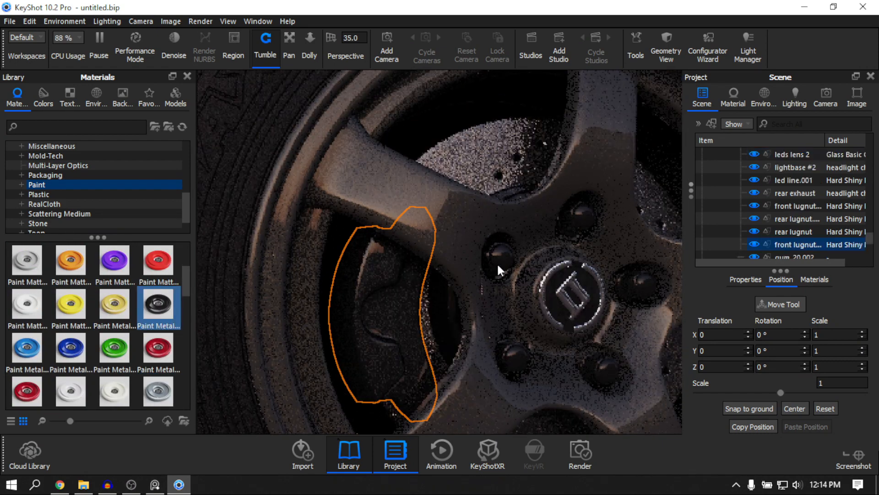
Unlink the front lug nuts' material and apply the black metallic paint to them
right_click(498, 208)
click(521, 90)
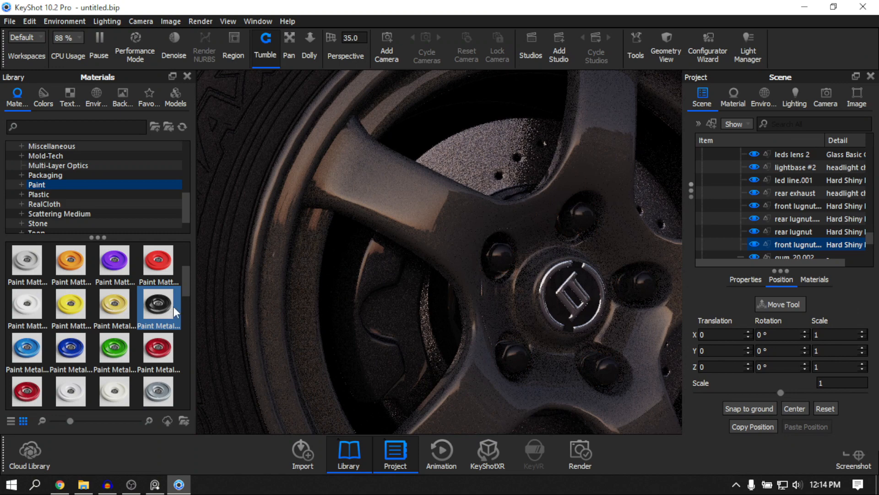
mouse_move(175, 312)
mouse_down()
mouse_move(516, 275)
mouse_move(498, 260)
mouse_up()
Unlink the rear lug nuts' material and apply the black metallic paint to them
scroll(458, 263, down, 3)
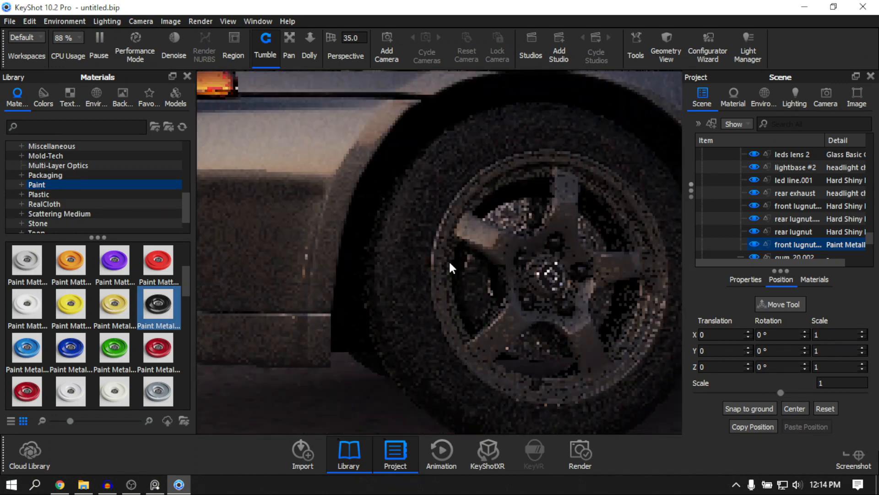
scroll(276, 295, down, 5)
middle_drag(651, 308, 381, 295)
scroll(381, 295, down, 2)
scroll(578, 242, up, 5)
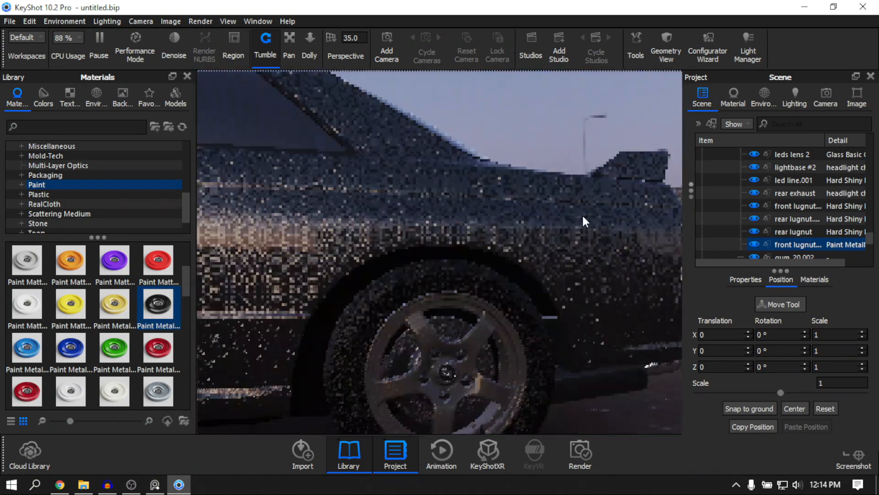
right_click(453, 327)
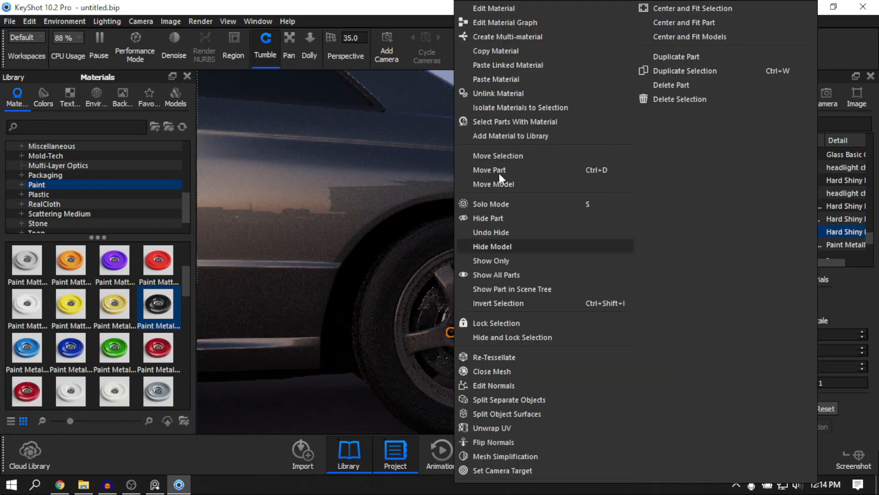
drag(158, 304, 451, 334)
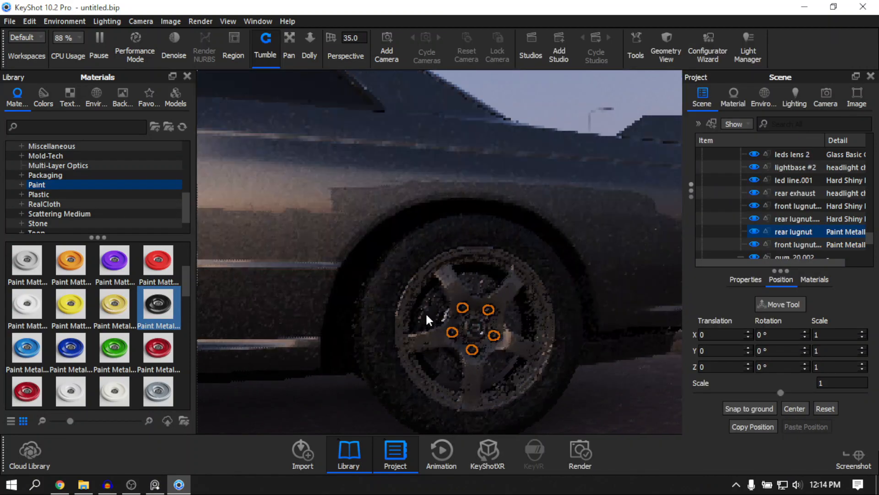
Unlink the rear caliper's material, apply the black metallic paint to it, and clear the selection
click(425, 312)
right_click(424, 311)
click(470, 95)
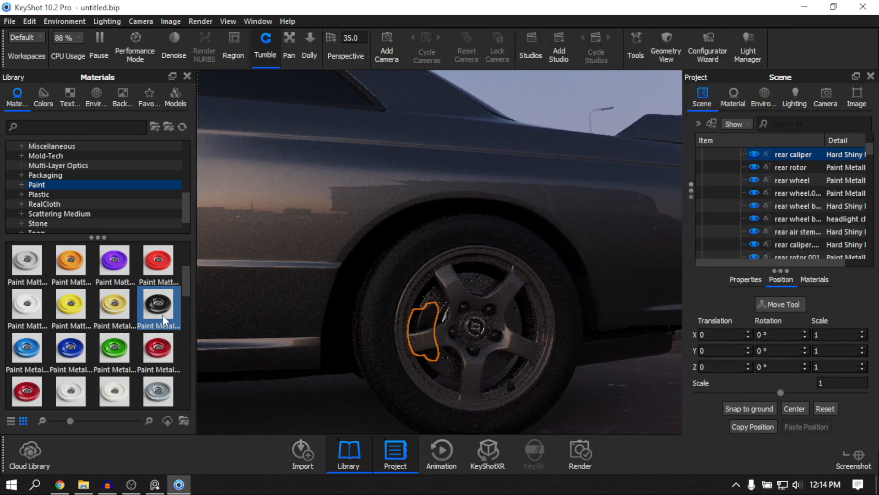
drag(163, 316, 415, 311)
scroll(430, 303, down, 6)
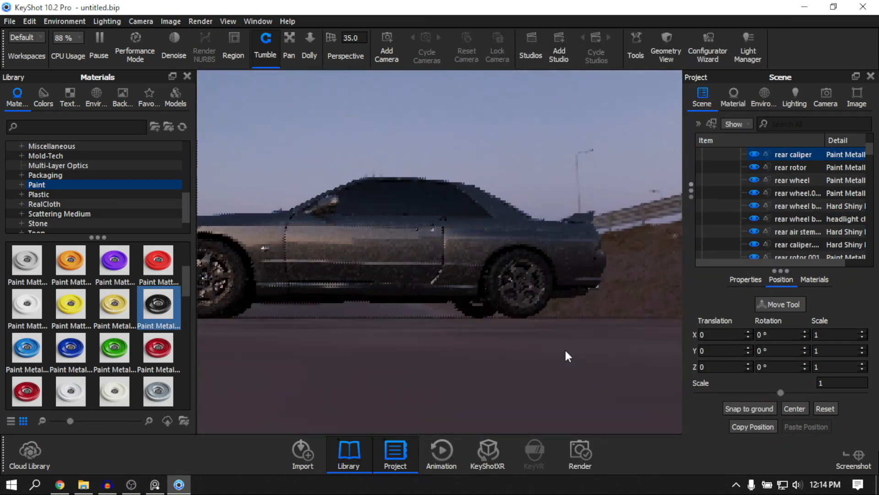
drag(565, 351, 604, 371)
click(421, 348)
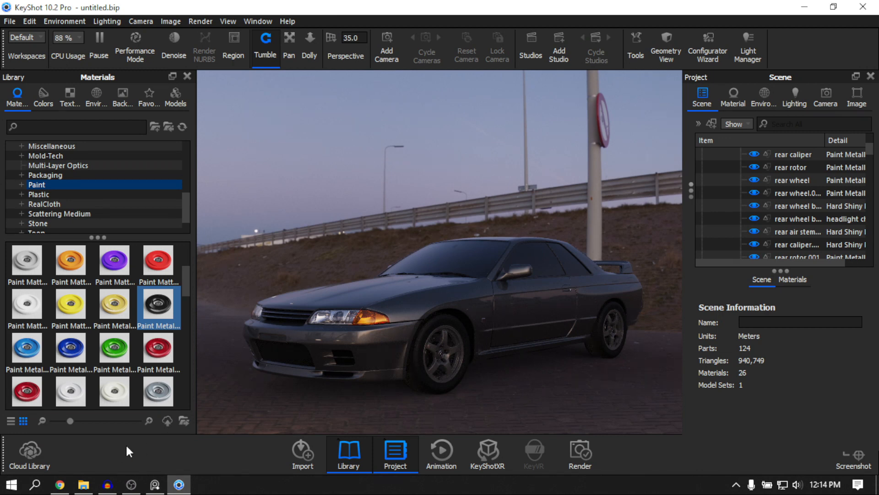
Add shudu_lake_8k.hdr from the Nissan GTR r32 textures folder as the scene's environment and check the car in it
click(59, 486)
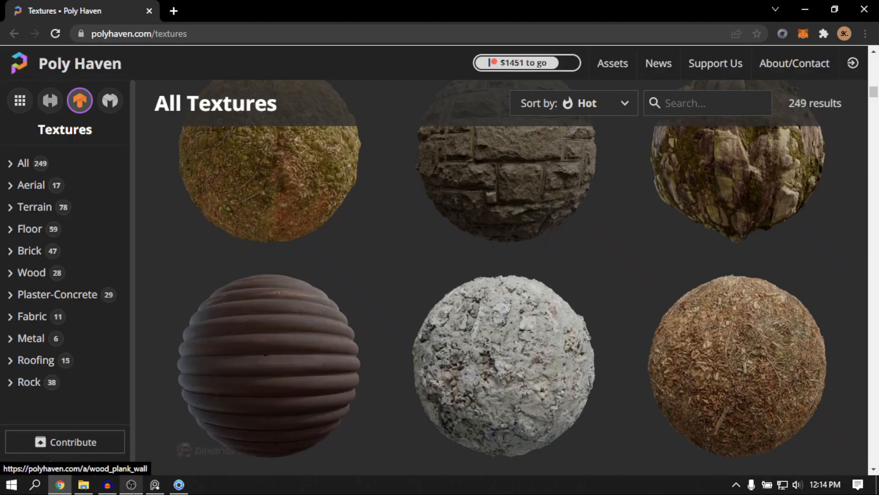
click(84, 484)
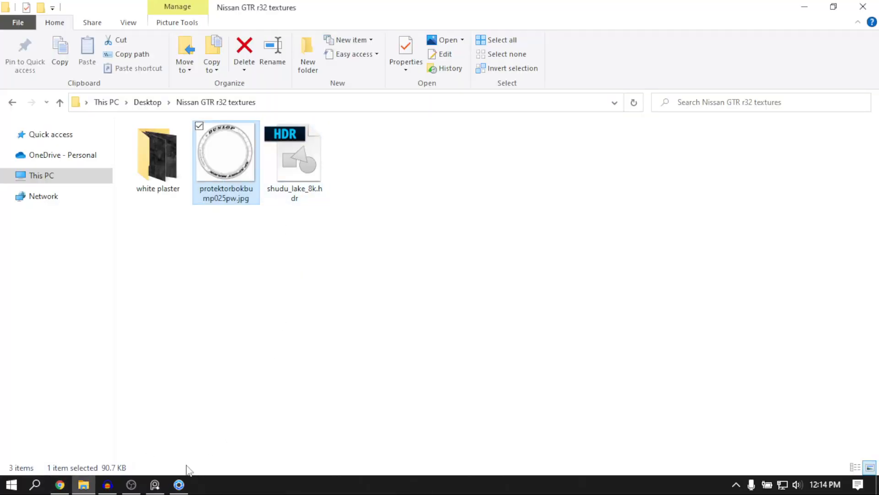
click(179, 484)
click(758, 108)
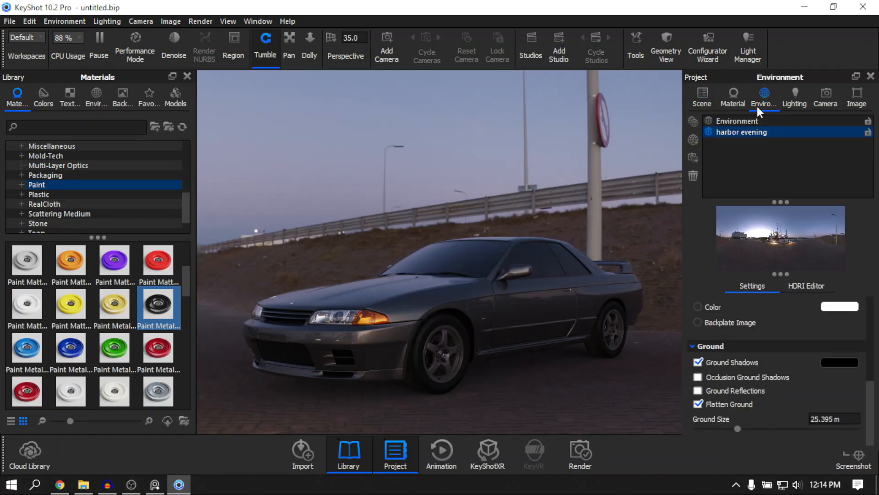
click(84, 484)
drag(320, 171, 777, 162)
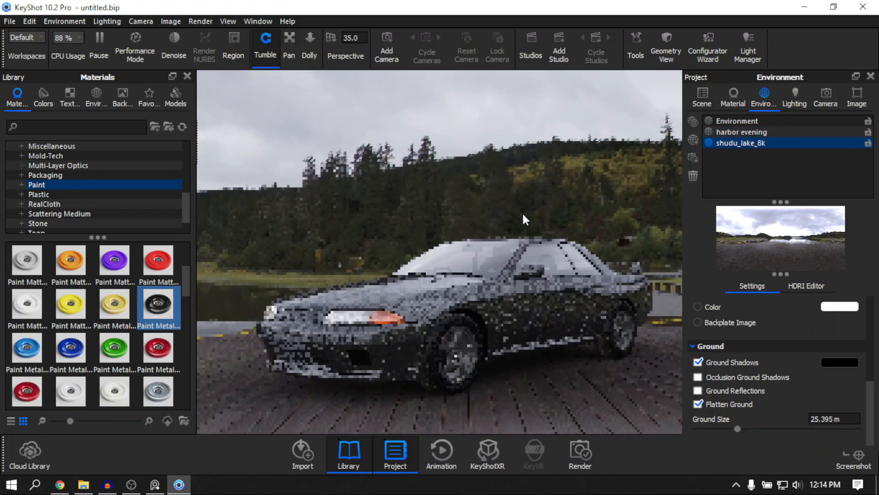
drag(518, 248, 520, 232)
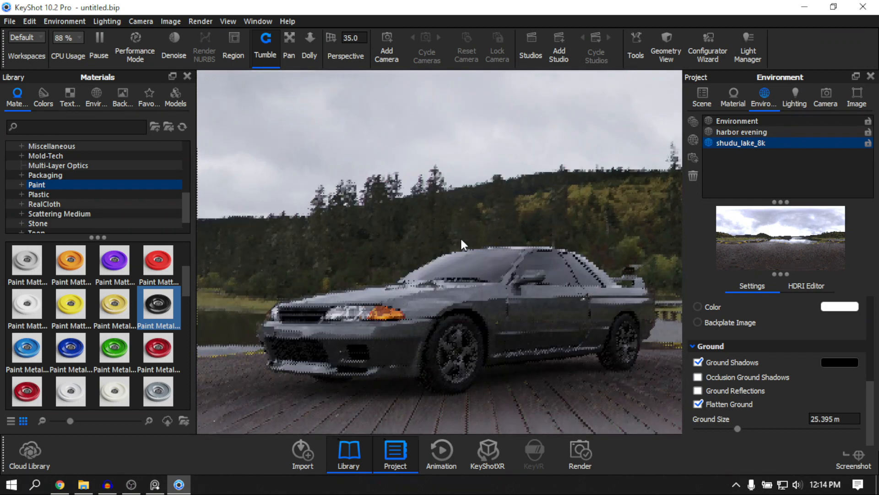
drag(296, 247, 427, 244)
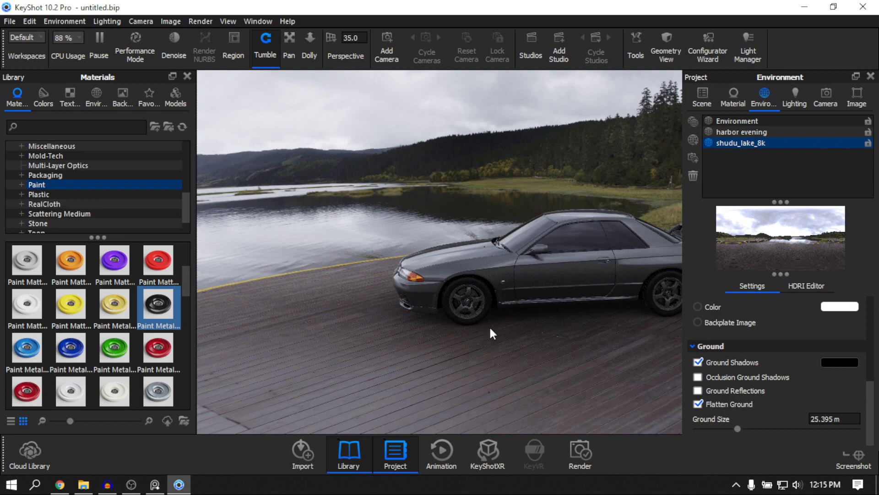
drag(490, 326, 522, 210)
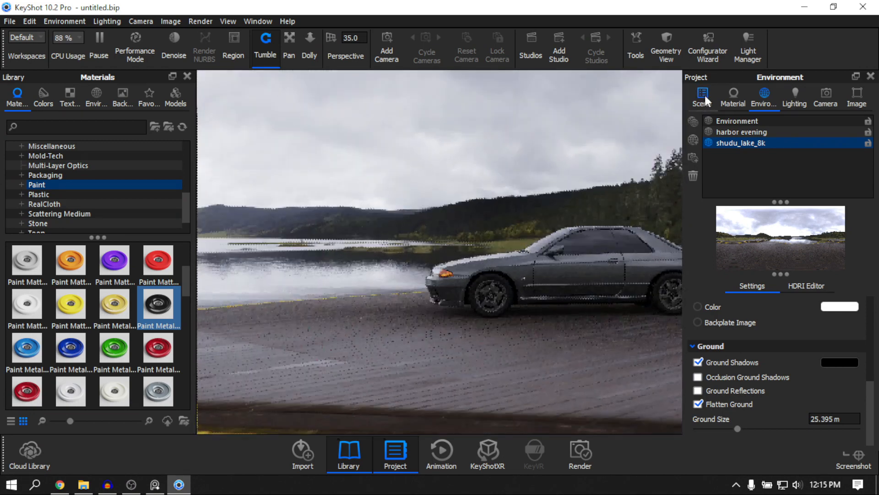
Show the scene tree and collapse the gtr r32 stock model to its top level
click(703, 96)
click(721, 178)
click(725, 178)
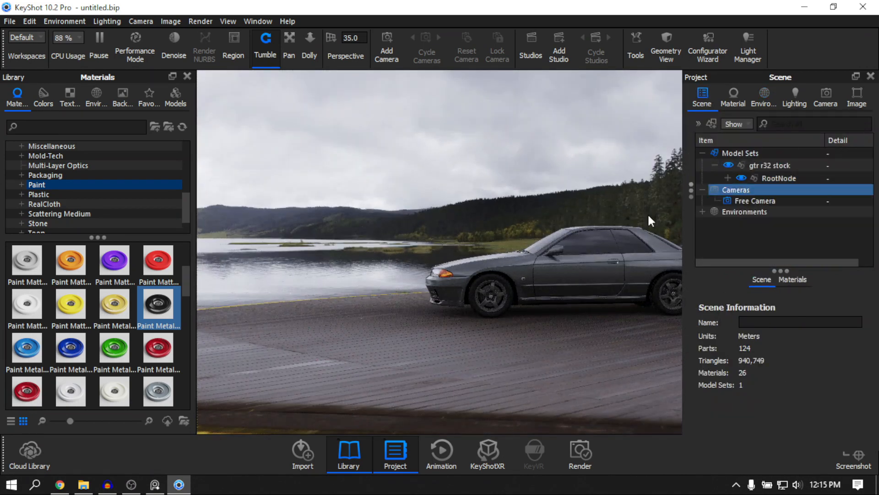
middle_drag(529, 239, 460, 291)
scroll(620, 233, up, 3)
click(714, 165)
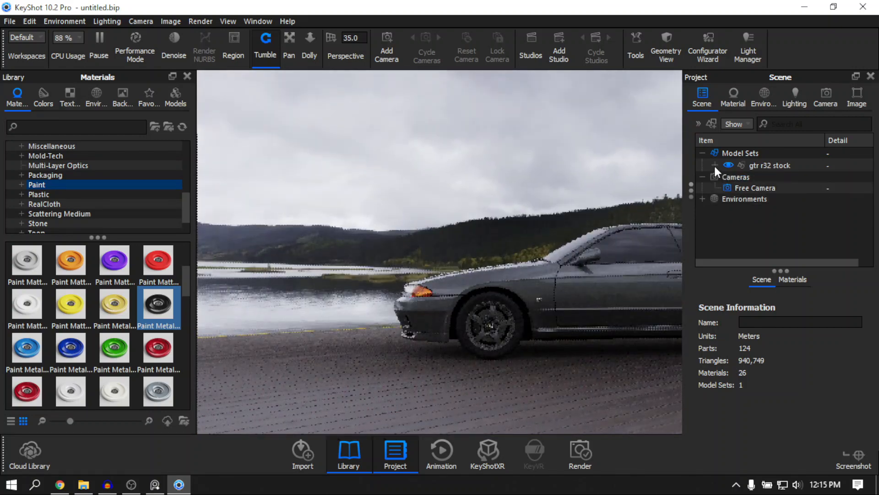
Examine the car and its front wheel from the side and in the standard camera views
scroll(504, 280, up, 3)
drag(491, 326, 488, 285)
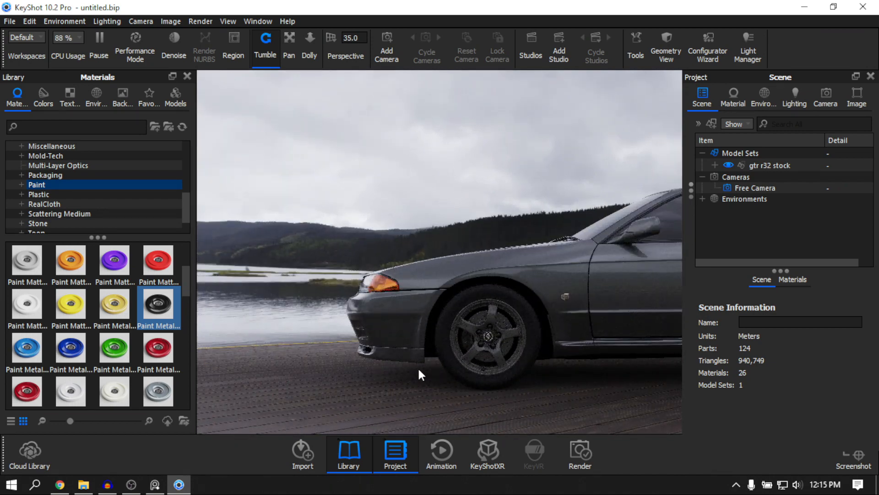
scroll(418, 370, down, 5)
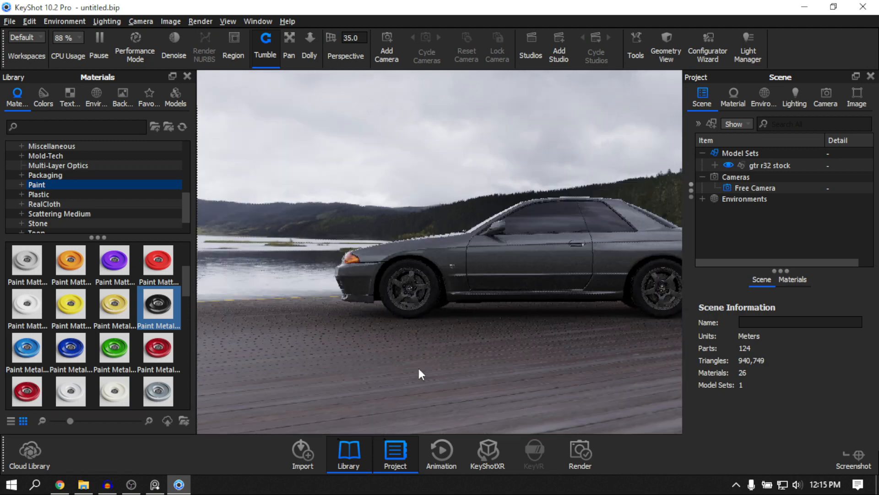
scroll(538, 286, up, 5)
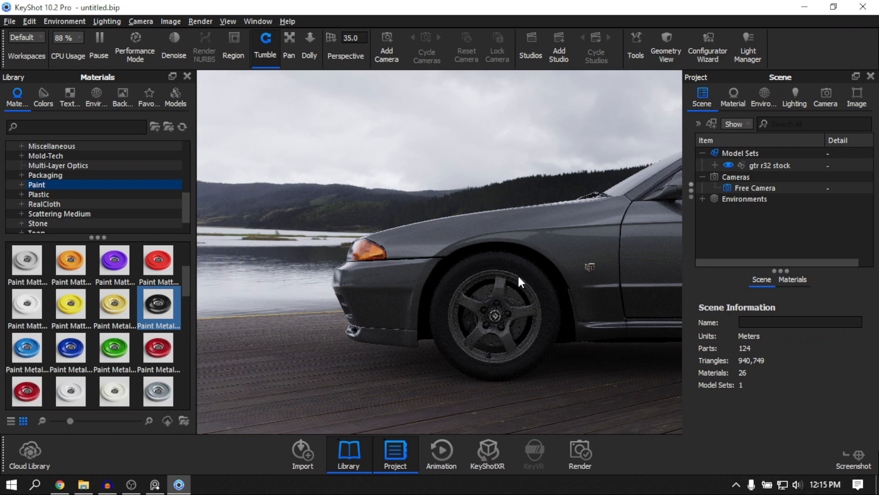
key(1)
key(2)
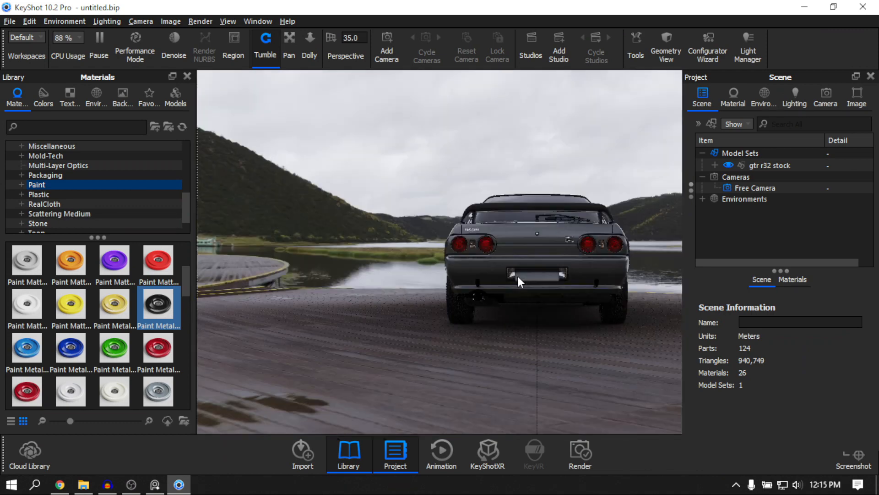
key(3)
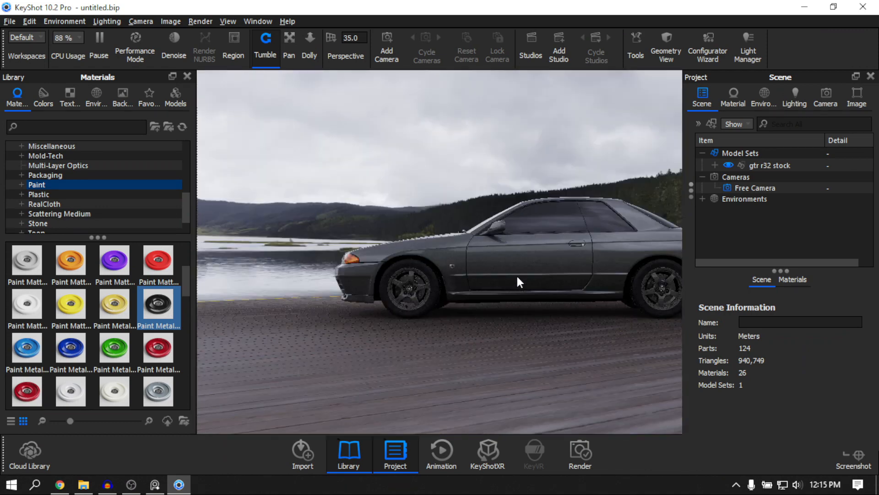
key(5)
key(3)
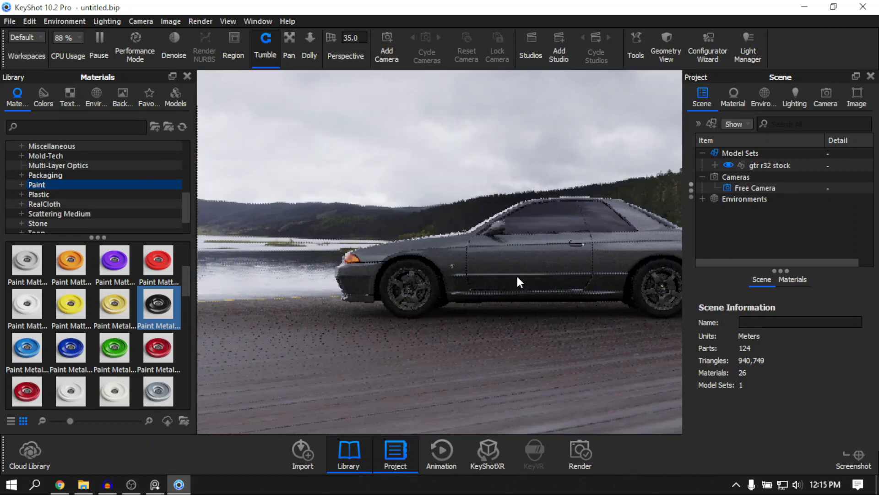
Box-select the front wheel parts from the side and add them to a new group named front left under gtr r32 stock
middle_drag(328, 257, 578, 255)
scroll(496, 279, up, 5)
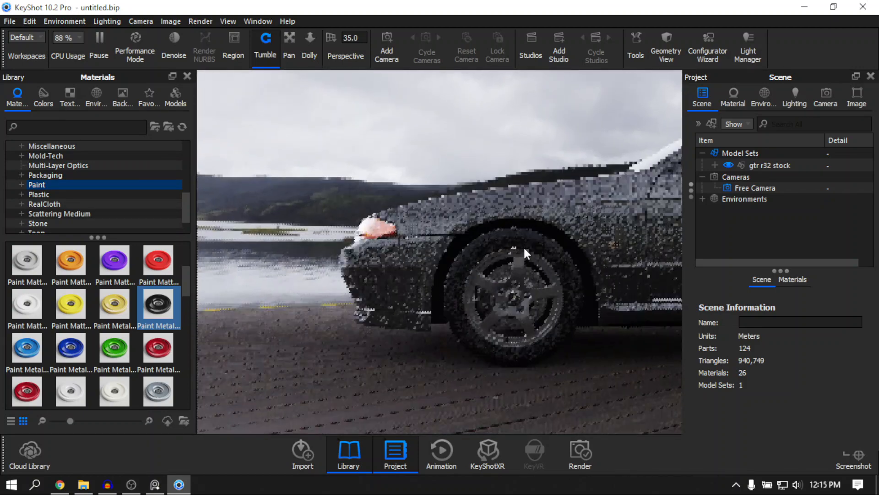
scroll(556, 233, up, 3)
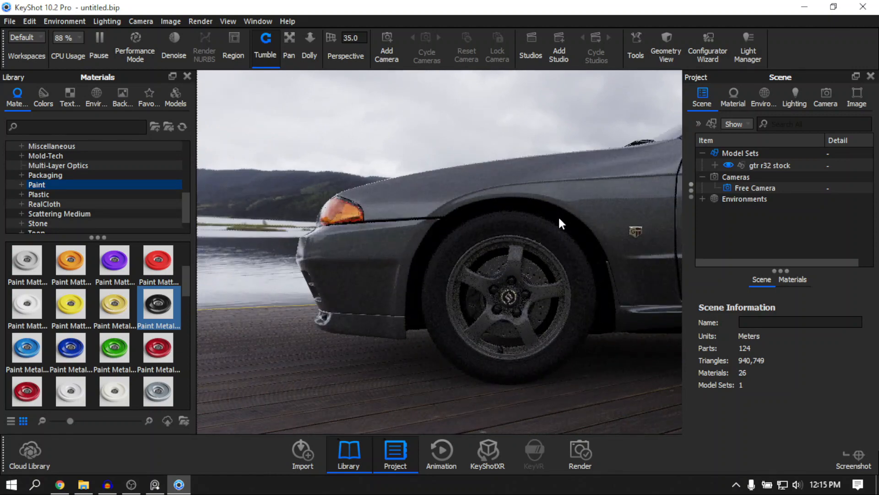
drag(551, 216, 514, 210)
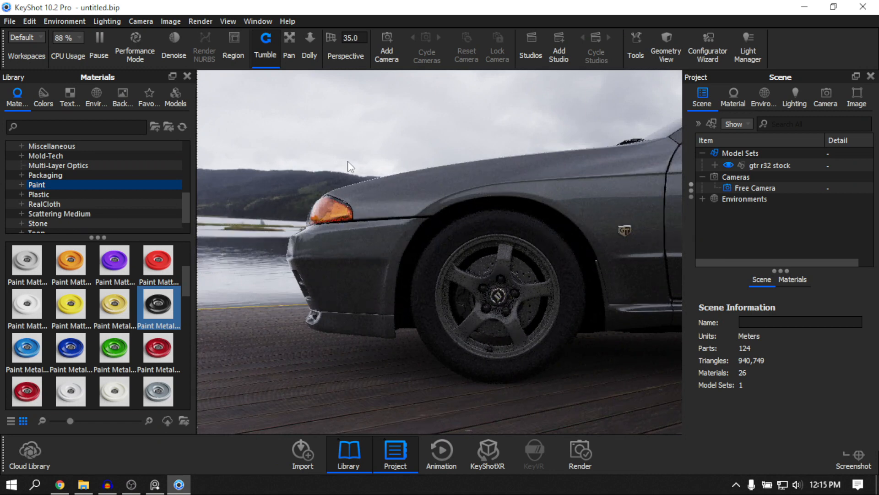
drag(371, 168, 613, 412)
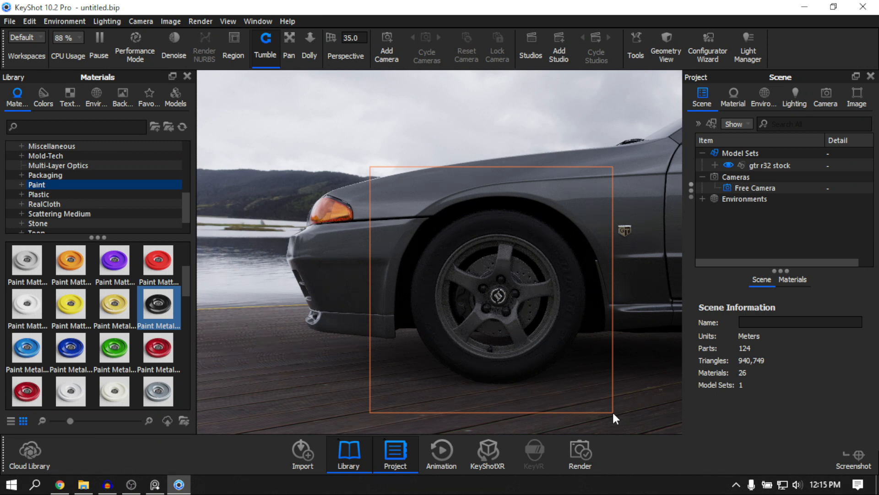
drag(612, 410, 612, 410)
drag(536, 311, 598, 297)
drag(414, 302, 442, 266)
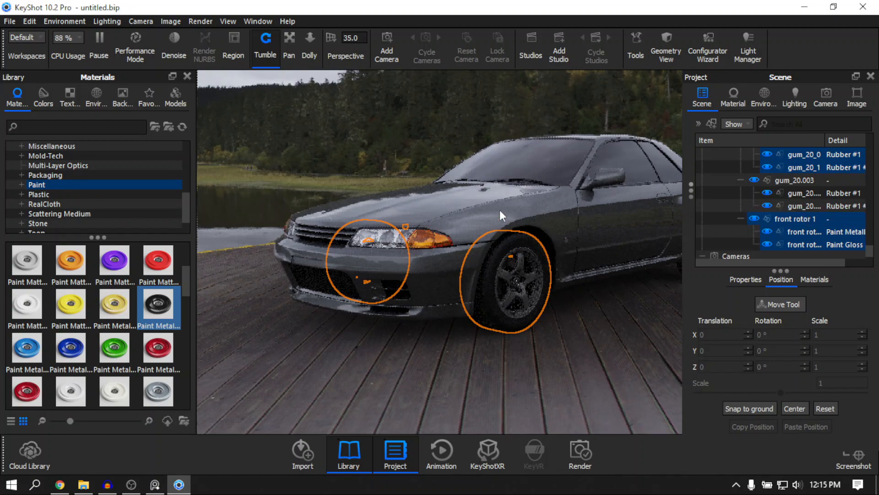
drag(500, 209, 548, 277)
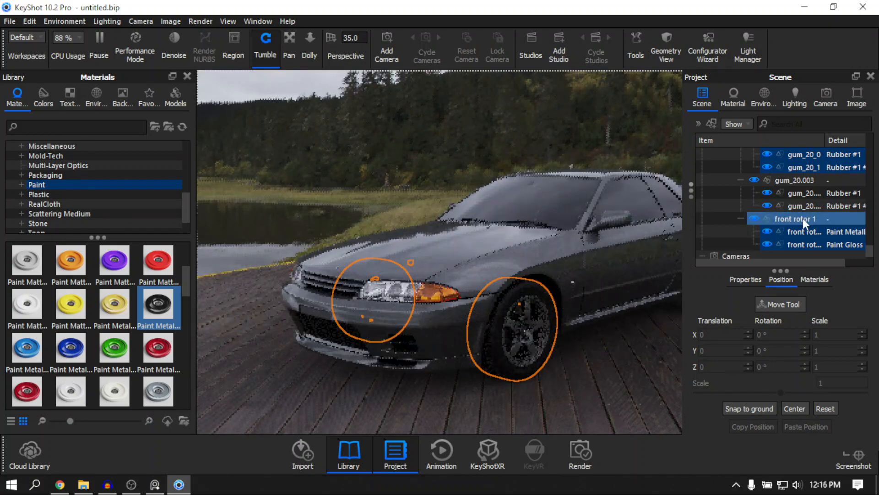
right_click(804, 218)
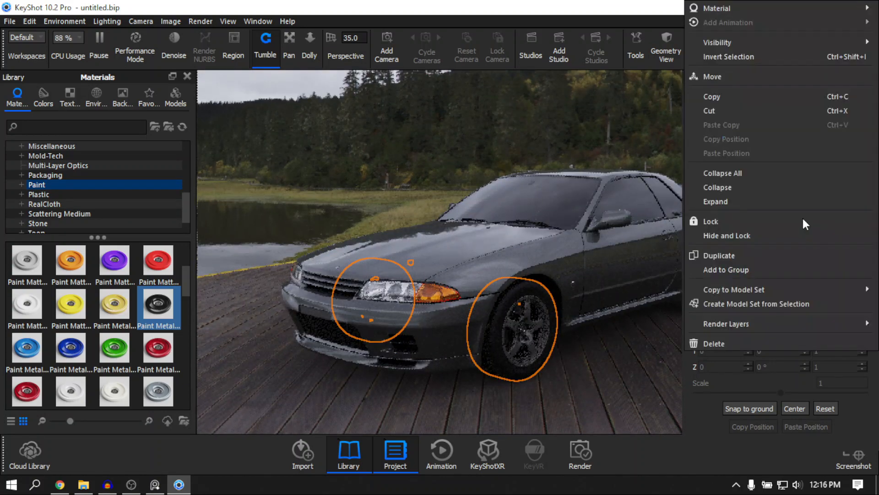
click(744, 268)
click(380, 48)
click(392, 59)
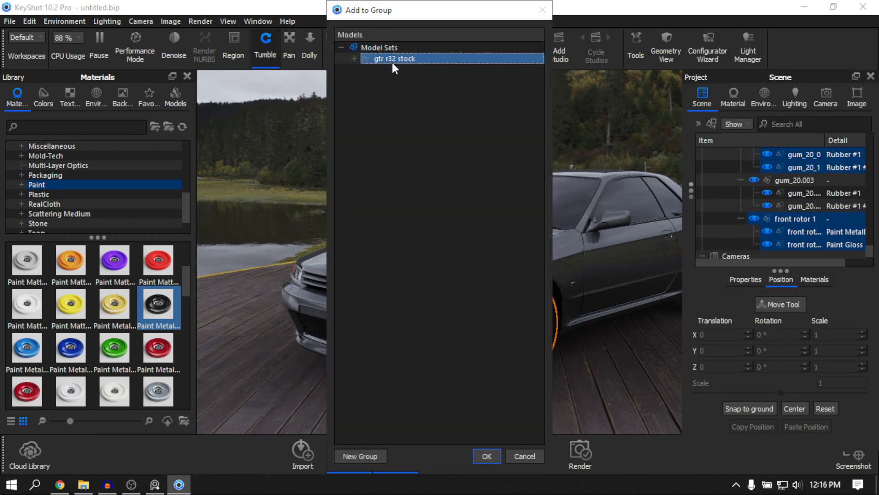
click(365, 450)
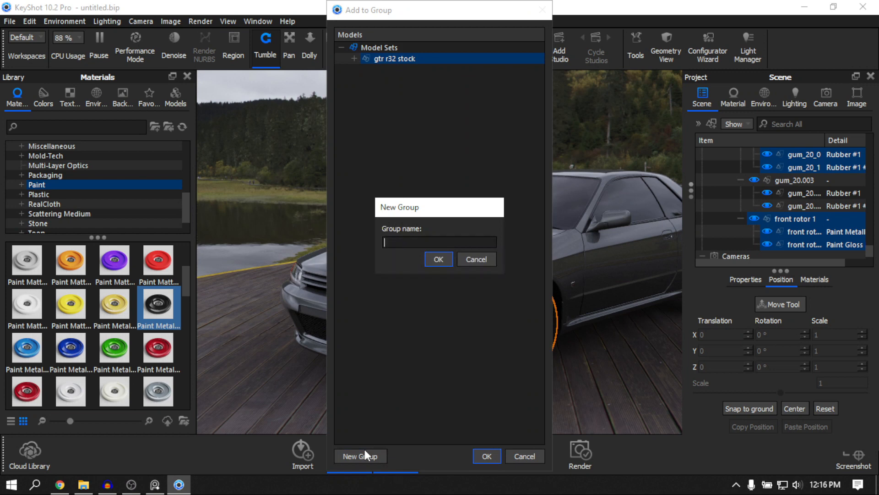
text(front left)
key(Return)
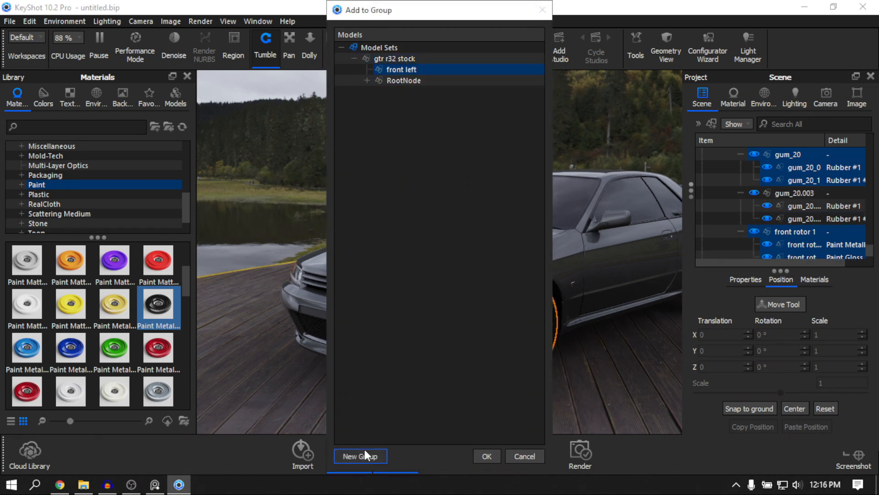
click(487, 455)
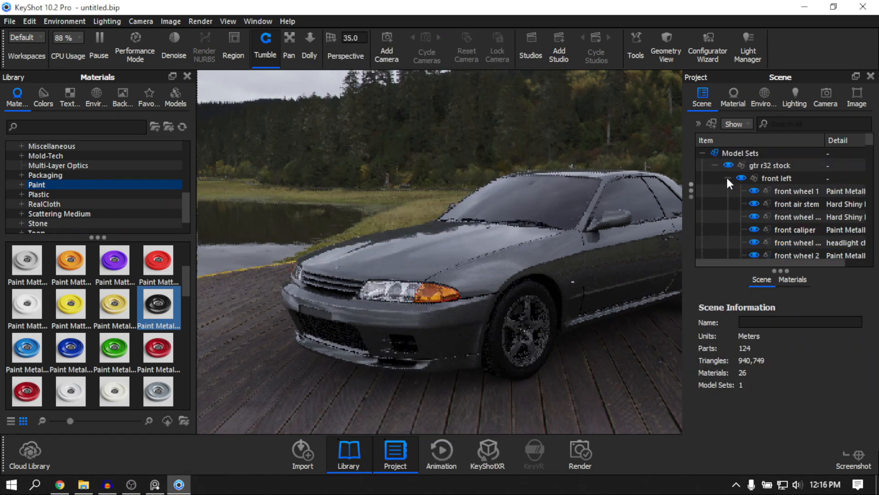
Collapse the front left group and hide RootNode to isolate the grouped front wheel parts
click(728, 178)
click(727, 191)
drag(420, 320, 779, 183)
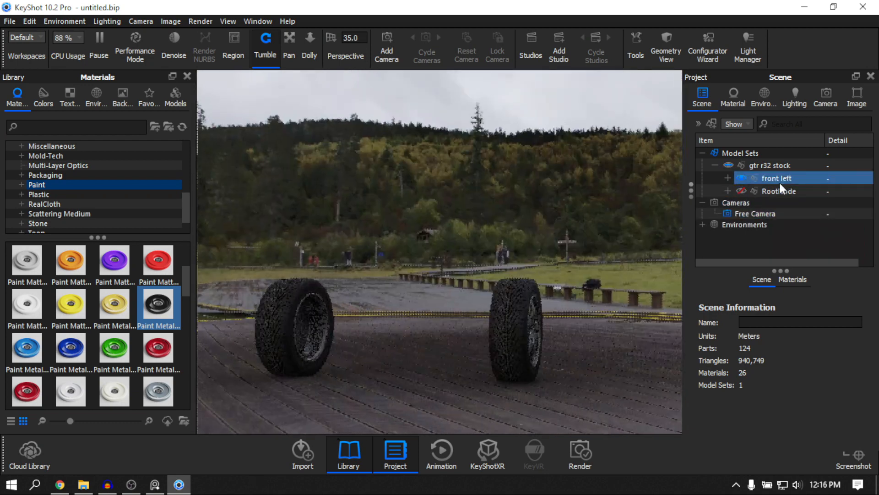
Select both front gt logo parts floating beside the wheel and move them from the front left group into RootNode
drag(515, 329, 442, 270)
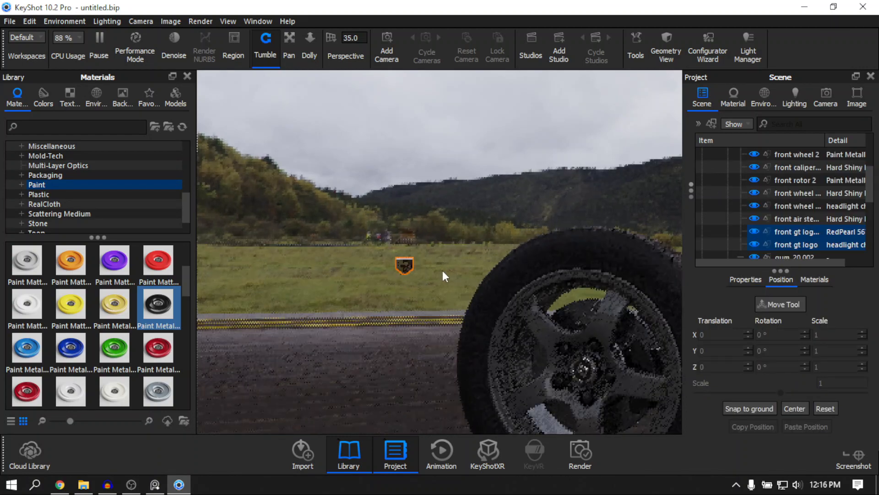
right_click(807, 238)
click(741, 264)
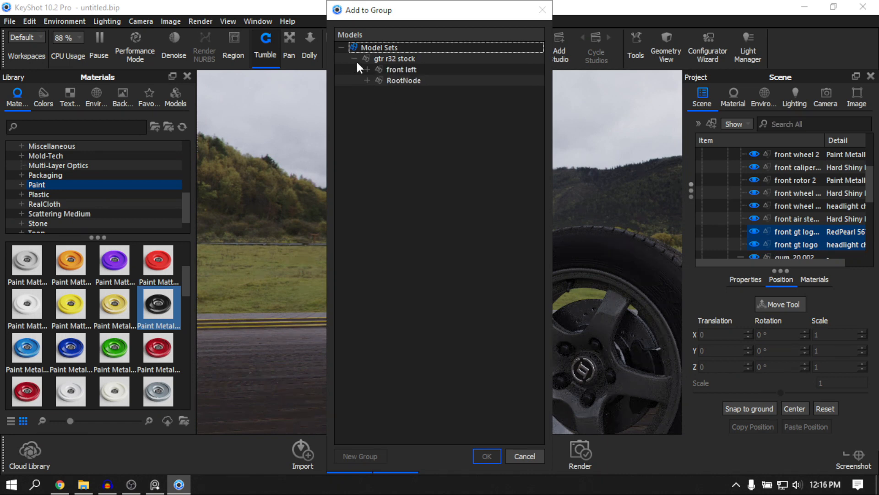
click(403, 81)
click(487, 456)
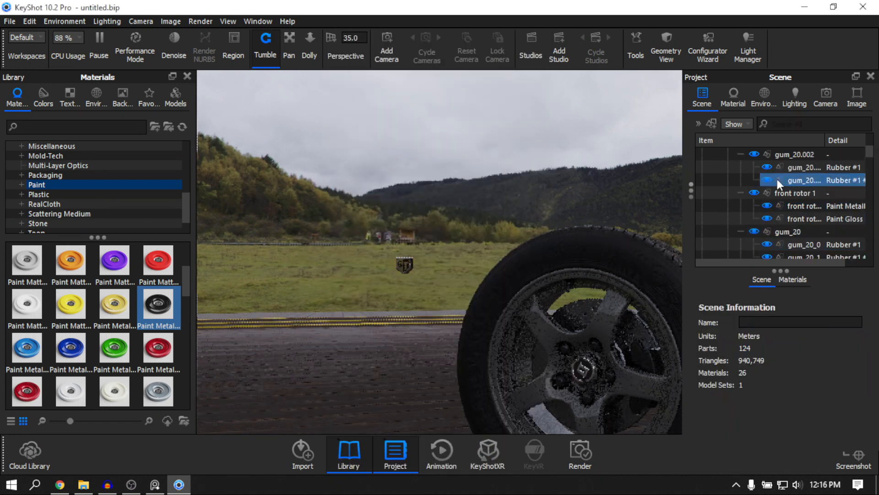
Hide the RootNode group again so only the front wheels are shown
scroll(745, 231, up, 3)
scroll(745, 231, down, 4)
click(726, 167)
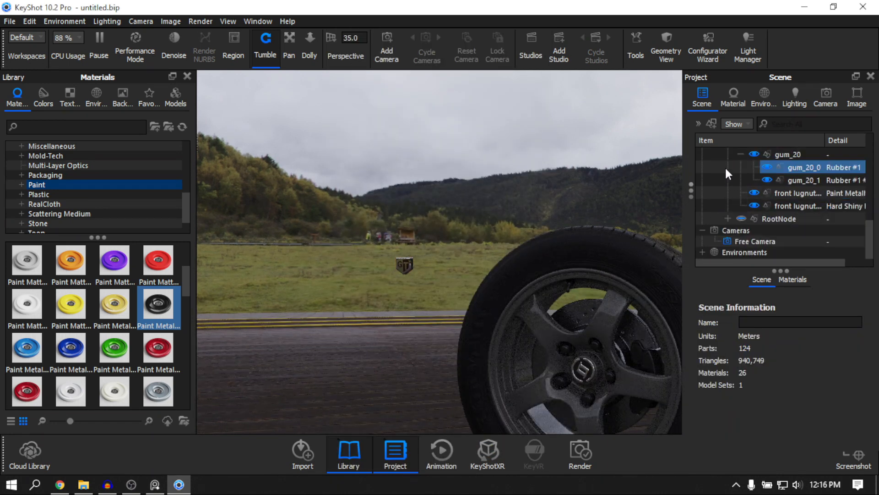
click(740, 219)
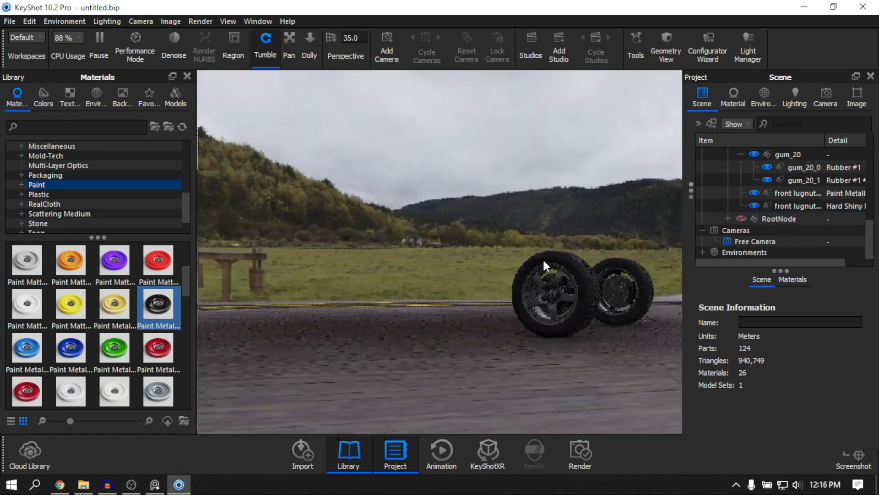
Box-select the right front wheel's parts and add them to a new group named front right under gtr r32 stock
drag(542, 269, 715, 196)
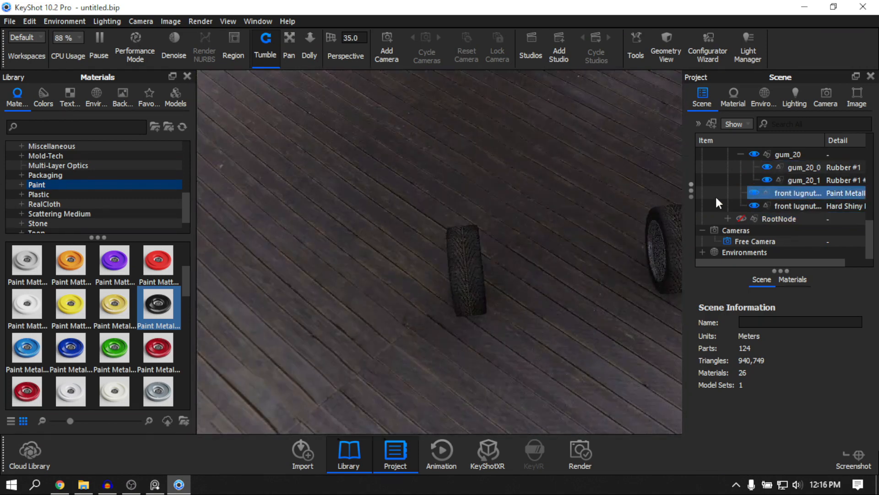
drag(512, 192, 551, 261)
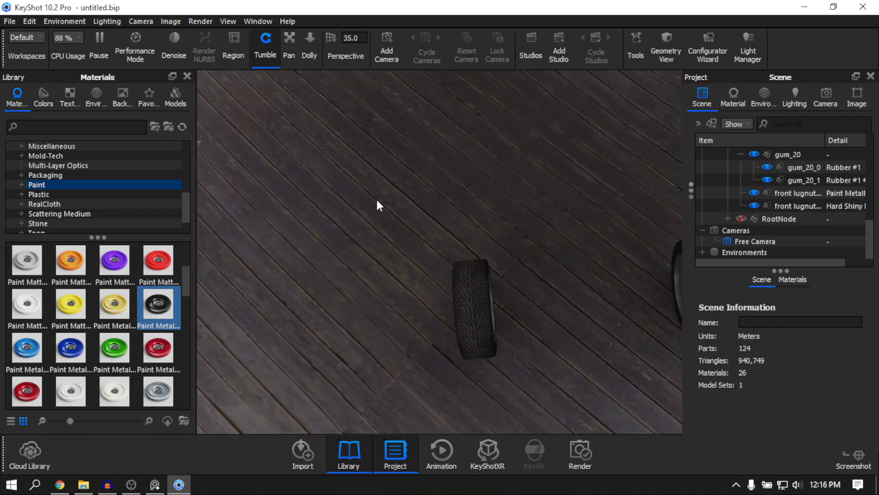
drag(377, 200, 580, 414)
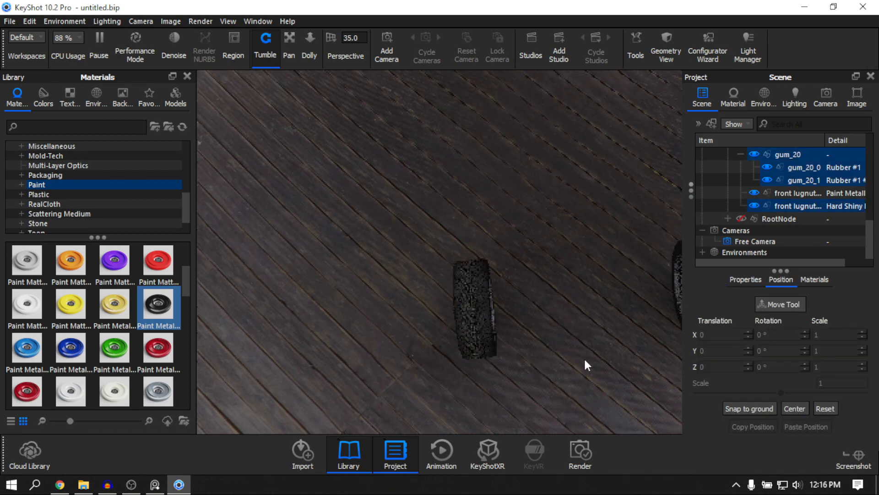
drag(584, 357, 482, 268)
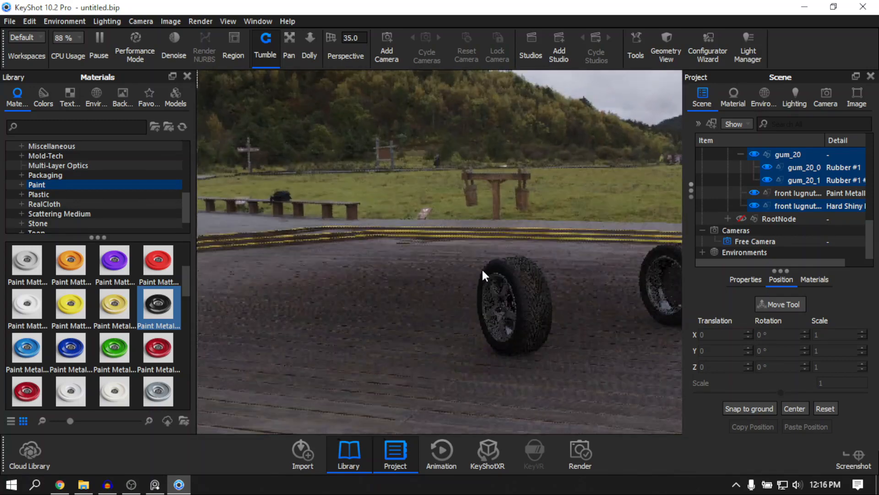
scroll(513, 264, up, 3)
right_click(784, 169)
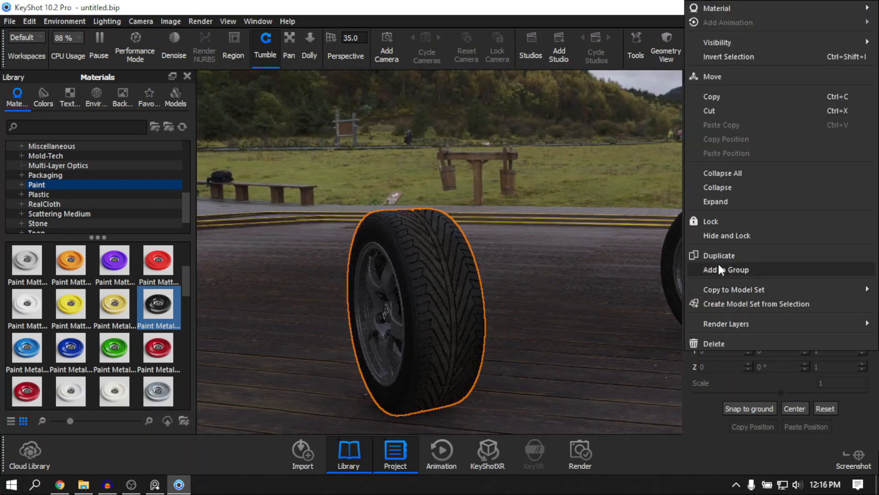
click(719, 267)
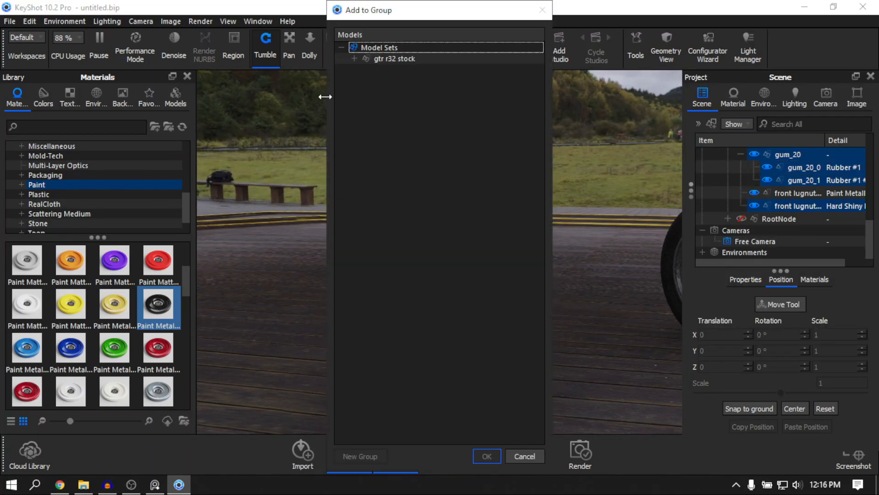
click(373, 452)
text(front r)
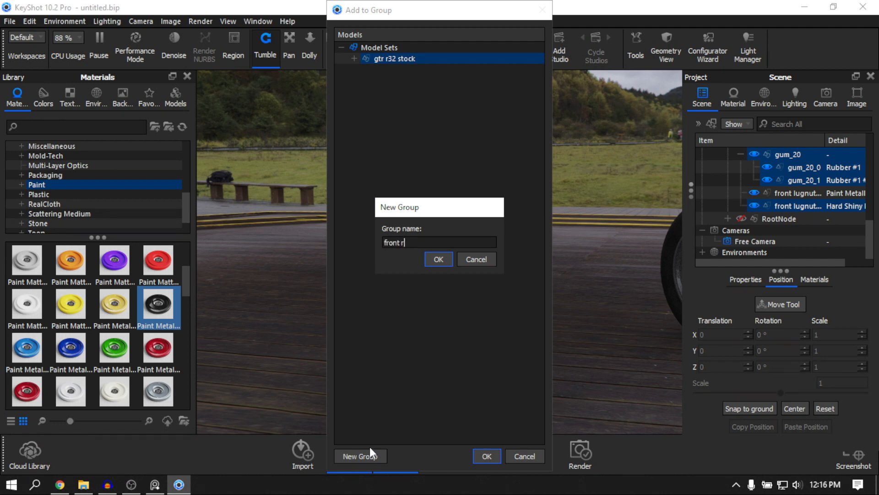
text(ight)
key(Return)
click(487, 456)
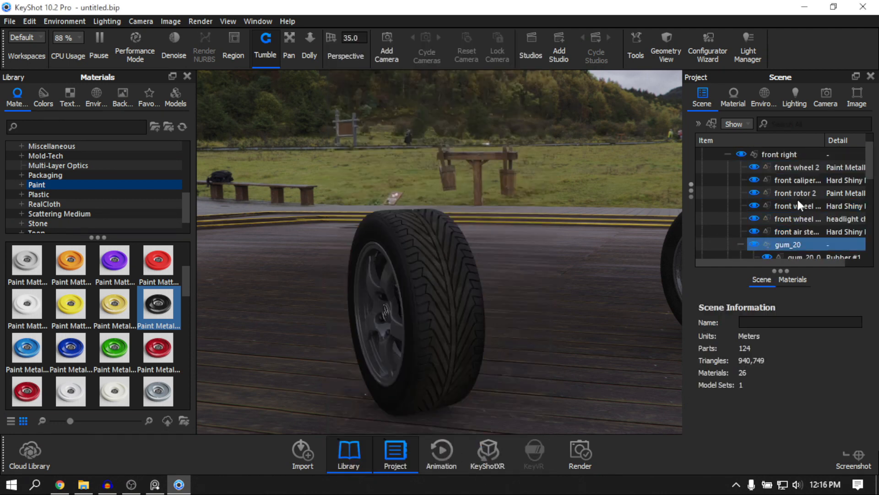
Collapse the front wheel groups in the scene tree and view both isolated wheels together
scroll(798, 205, up, 2)
click(728, 178)
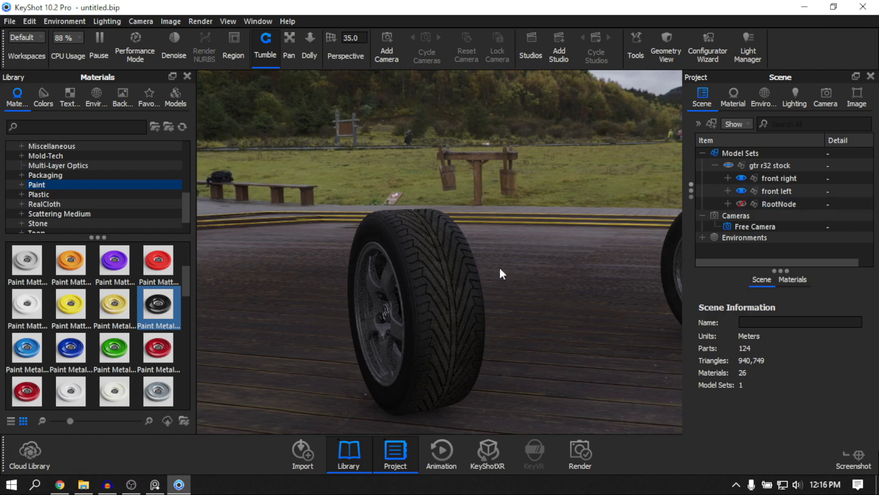
drag(502, 273, 627, 259)
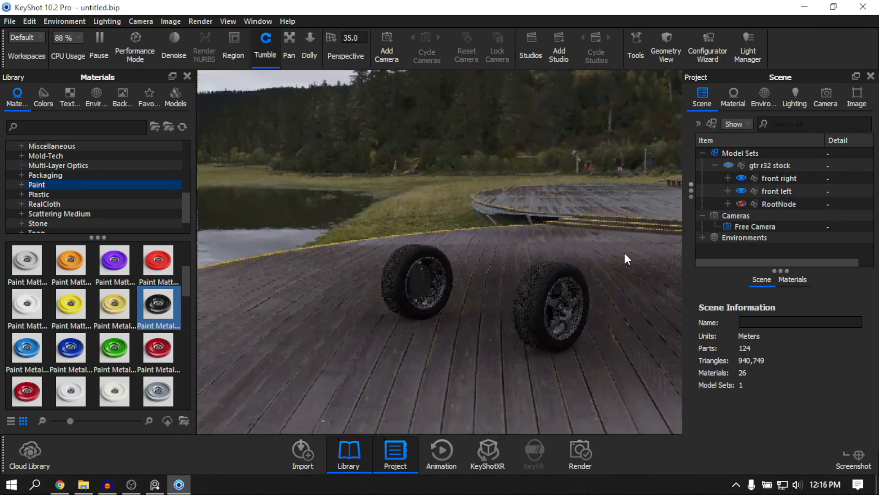
Rotate the front left wheel group -15° about the Y axis with the Move Tool
drag(433, 290, 507, 272)
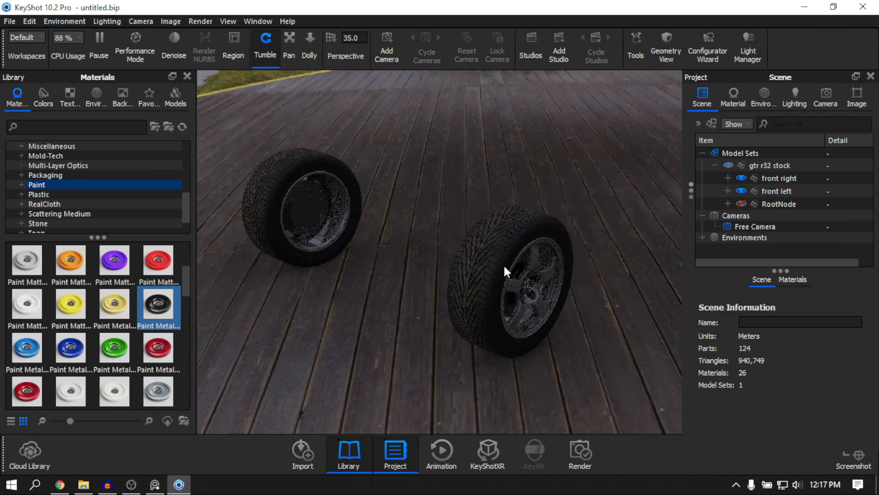
click(780, 190)
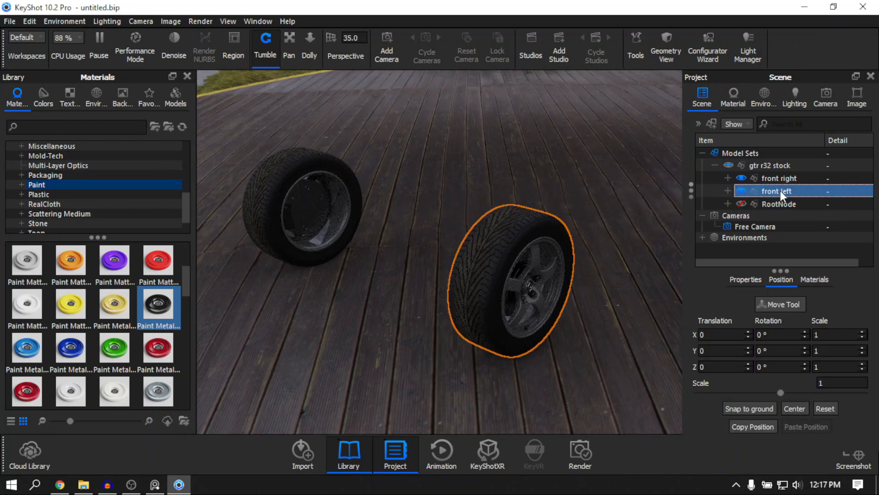
drag(584, 244, 567, 174)
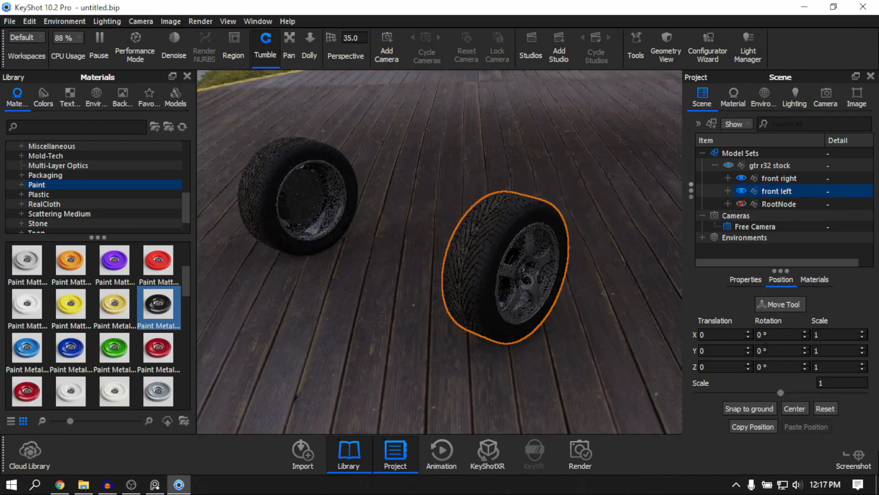
click(778, 304)
drag(633, 210, 630, 283)
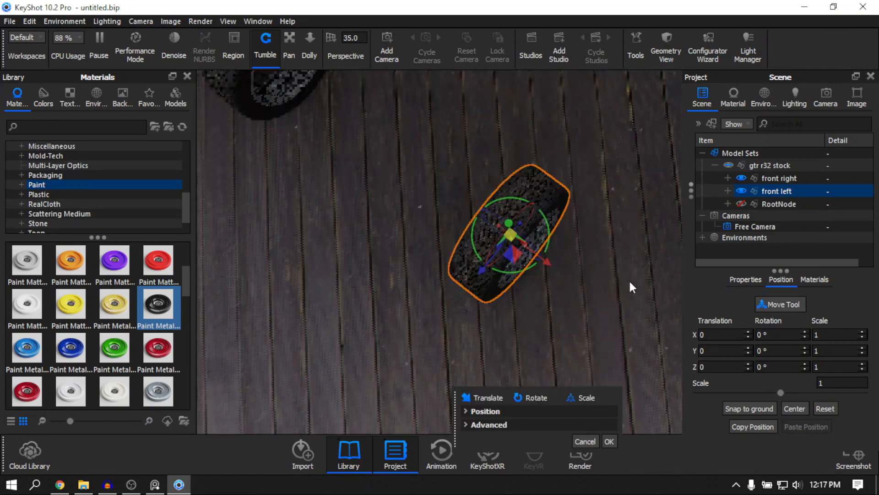
click(583, 440)
middle_drag(679, 245, 661, 276)
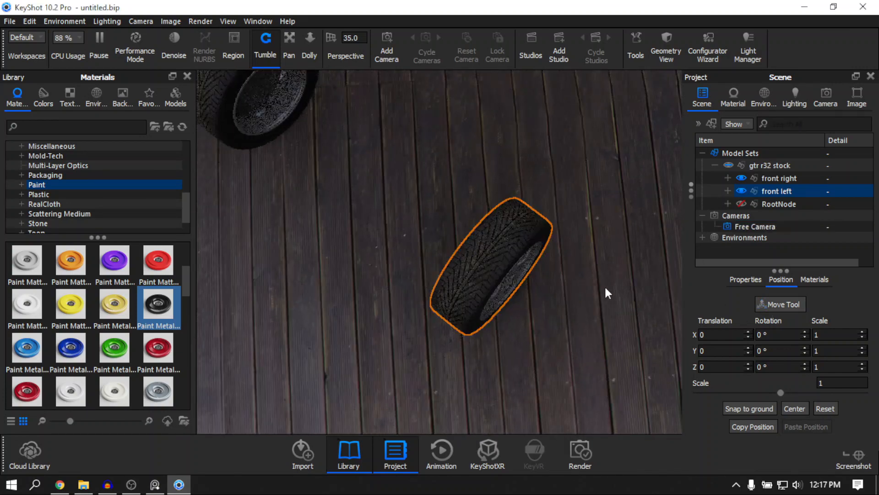
mouse_move(605, 288)
mouse_down()
mouse_move(599, 310)
mouse_move(599, 291)
mouse_up()
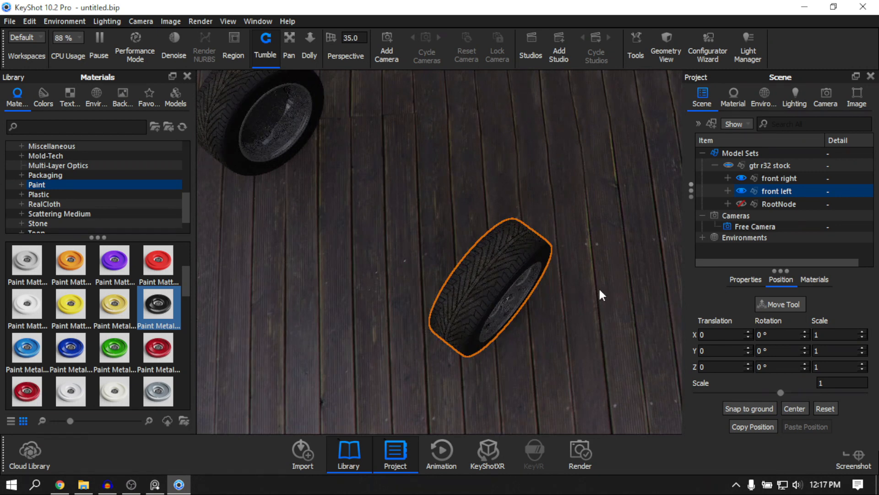
key(ctrl+d)
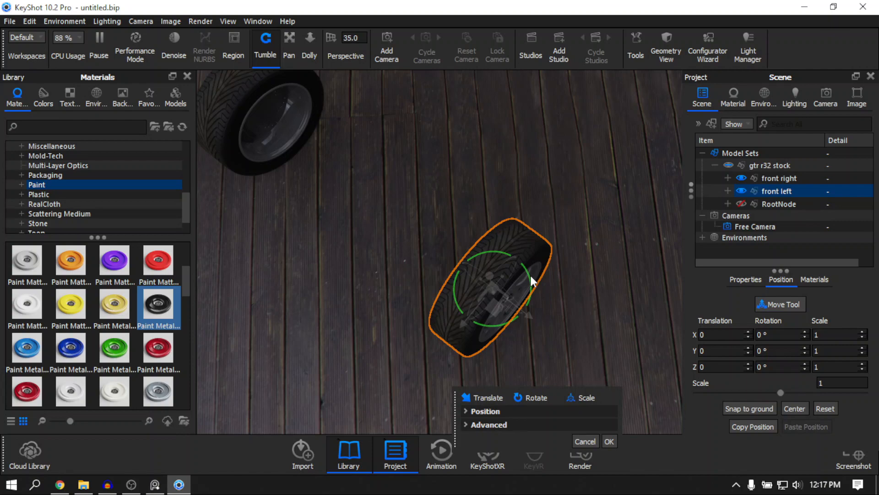
drag(531, 280, 532, 289)
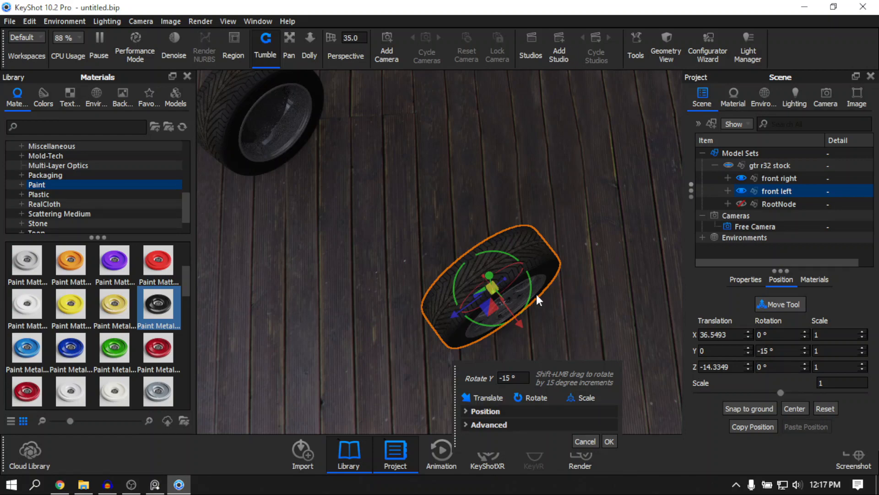
mouse_move(531, 291)
mouse_down()
mouse_move(527, 300)
mouse_move(534, 274)
mouse_move(534, 285)
mouse_up()
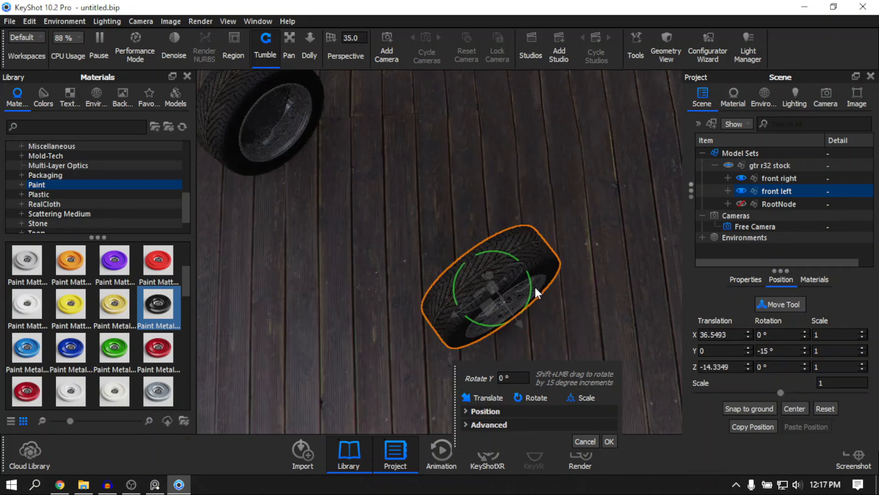
click(610, 437)
Rotate the front right wheel group -15° about the Y axis to turn it like the other front wheel
middle_drag(504, 329, 595, 453)
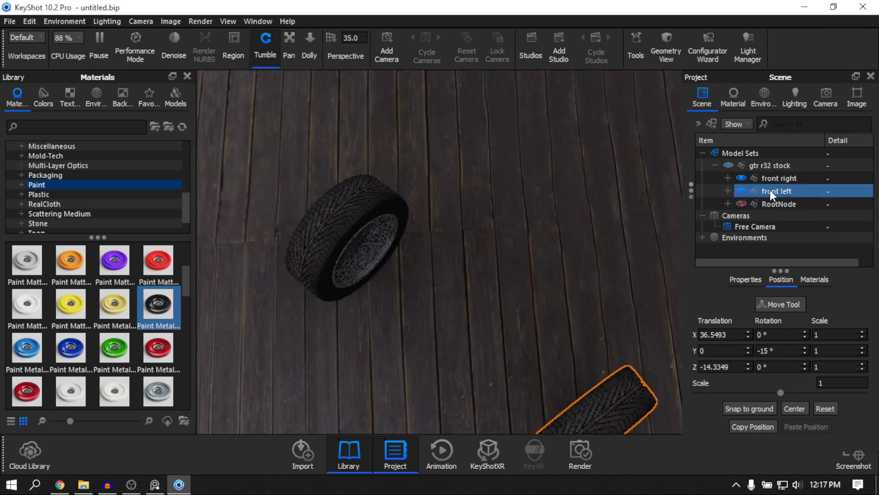
click(779, 178)
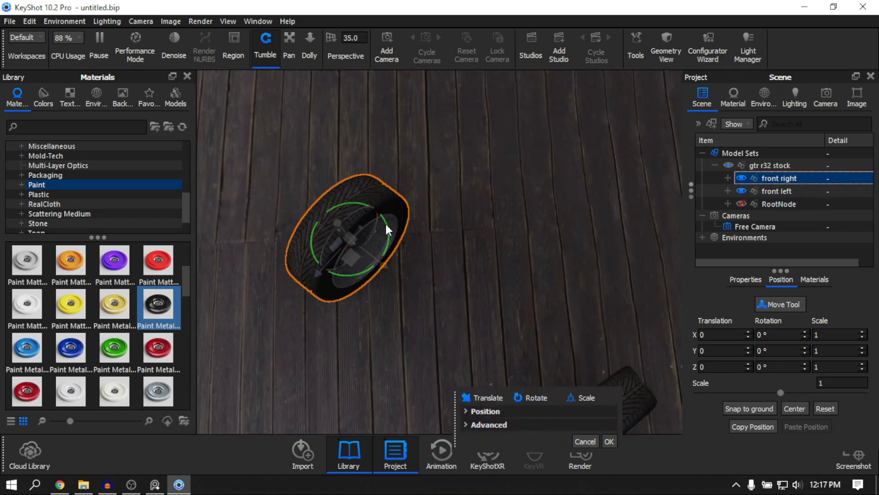
drag(385, 224, 385, 230)
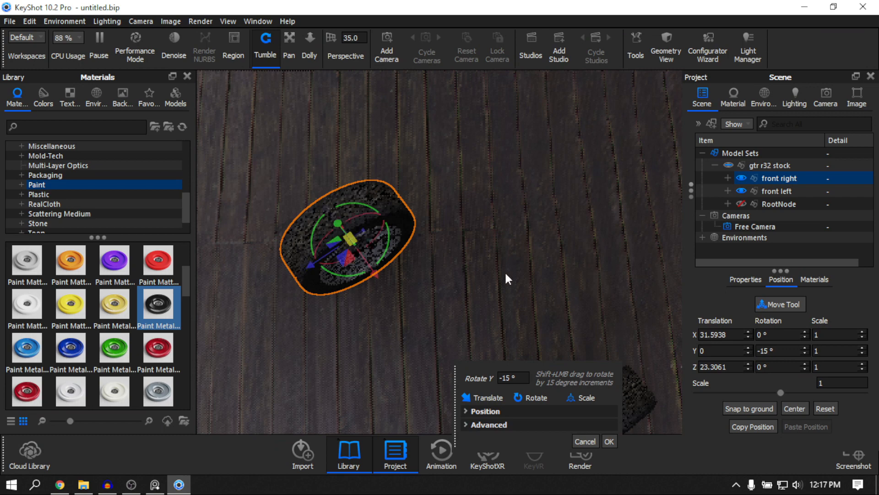
click(609, 441)
Show the RootNode group again and view the whole car with its turned front wheels
drag(566, 280, 497, 216)
click(738, 202)
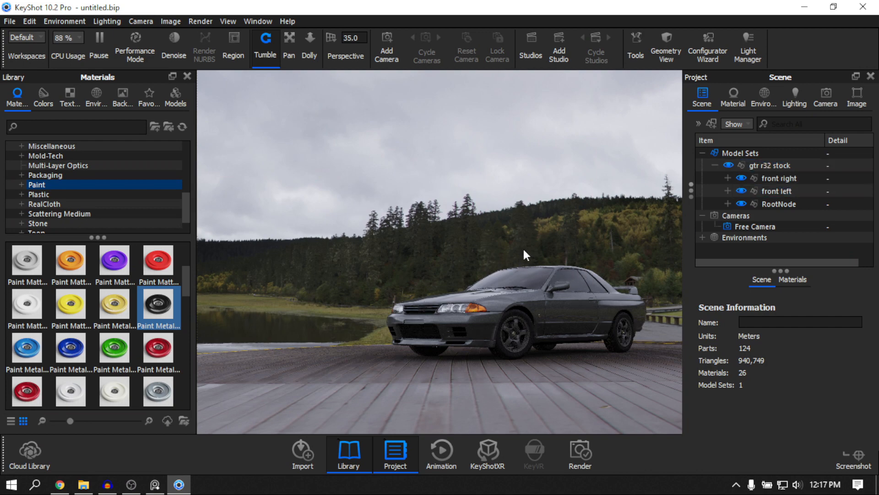
scroll(523, 247, up, 3)
drag(503, 252, 419, 353)
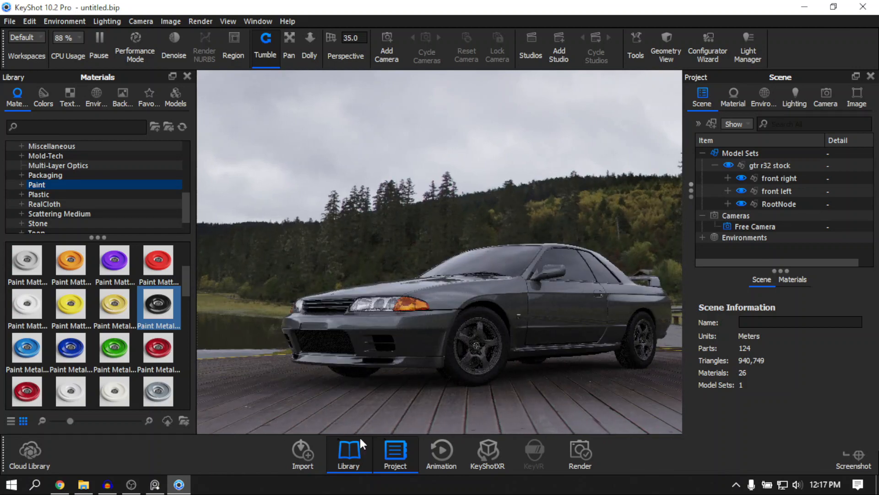
Hide the Library to enlarge the real-time view and dismiss the save reminder
click(358, 446)
click(833, 7)
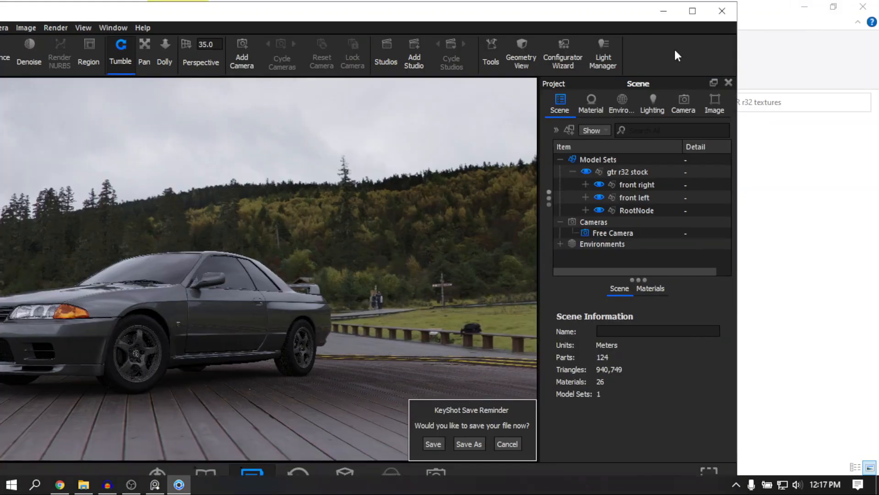
click(694, 8)
click(650, 431)
Set the Free Camera's composition grid to Thirds
drag(545, 364, 568, 229)
click(825, 97)
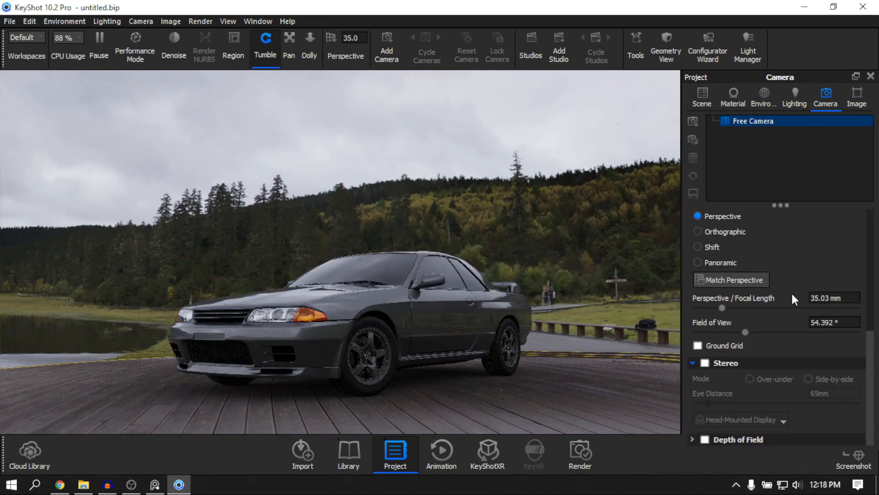
scroll(793, 294, up, 3)
scroll(801, 311, up, 3)
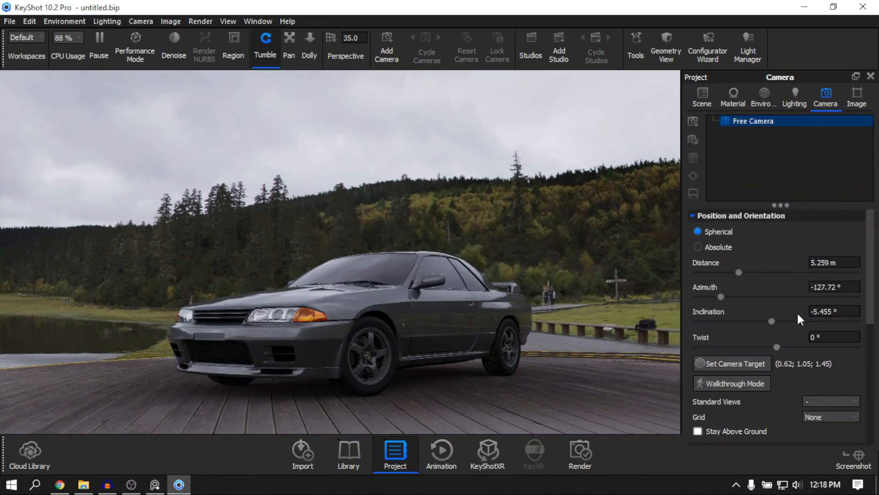
scroll(798, 256, down, 1)
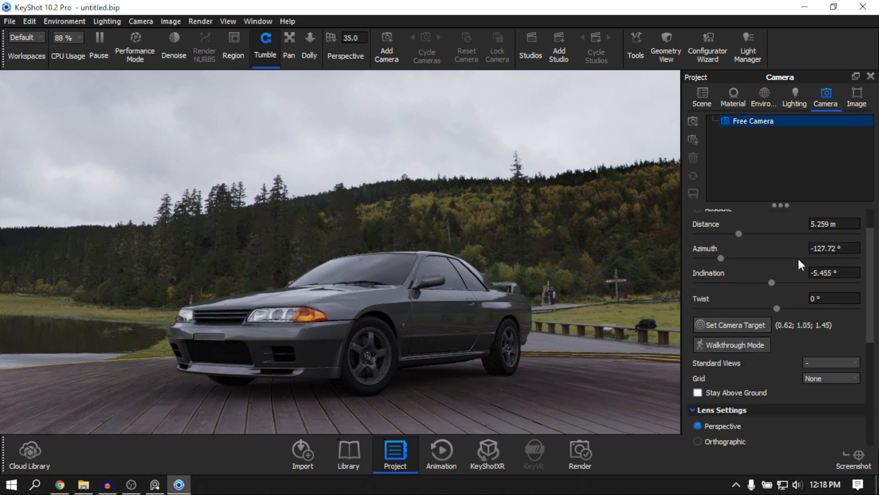
click(806, 378)
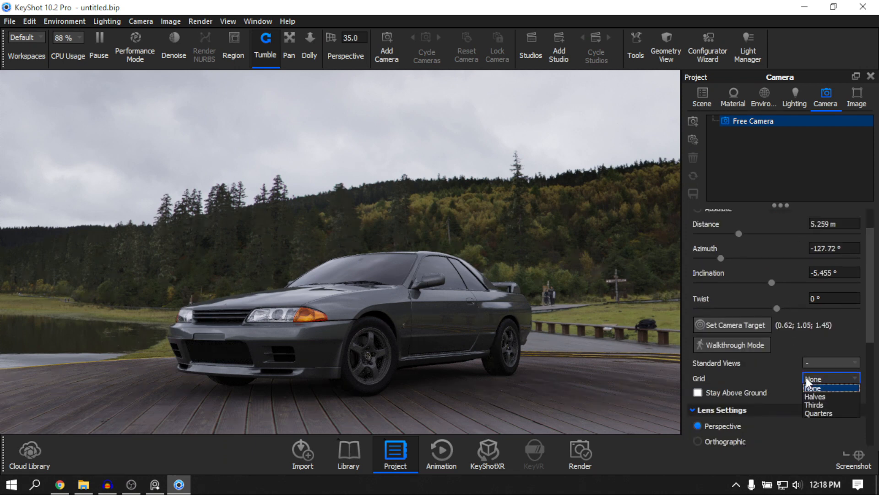
click(815, 405)
Reframe the car against the thirds grid with the camera at about -136° azimuth and -4.2° inclination
middle_drag(497, 285, 538, 283)
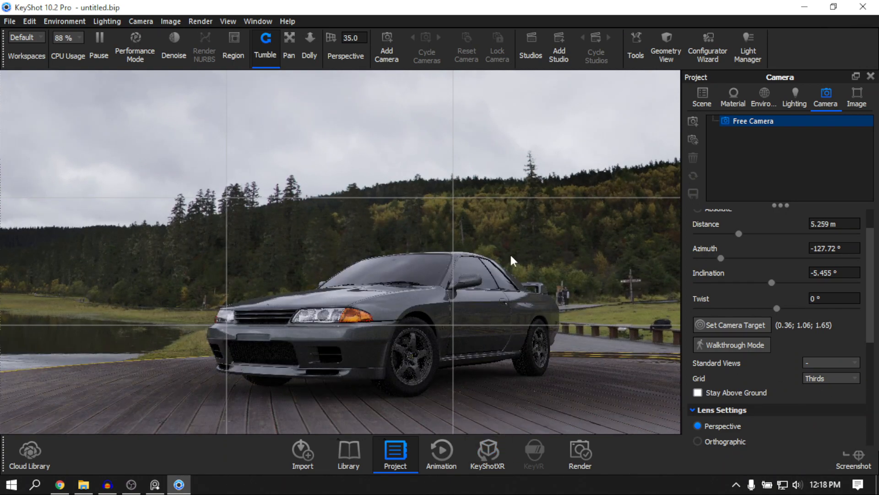
mouse_move(509, 253)
mouse_down()
mouse_move(549, 252)
mouse_move(517, 255)
mouse_up()
drag(491, 263, 513, 246)
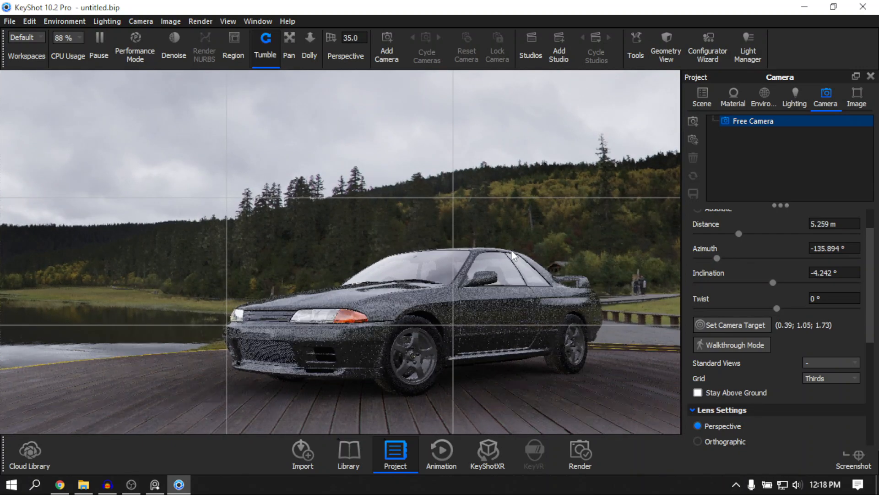
ctrl+drag(512, 251, 621, 261)
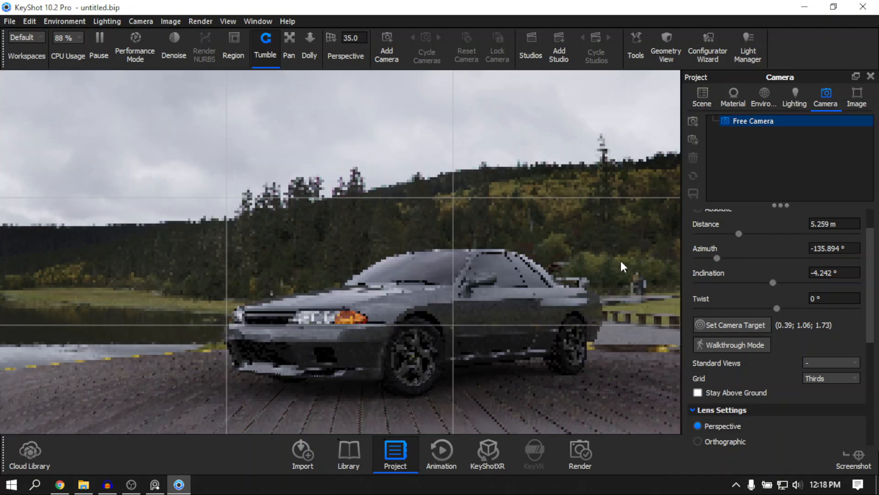
Try adjusting the perspective focal length of the Free Camera
scroll(785, 305, down, 5)
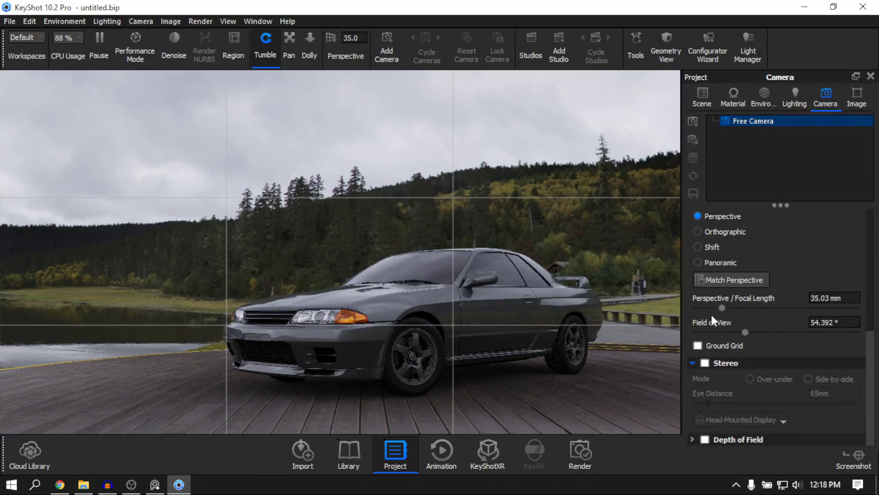
drag(717, 307, 721, 307)
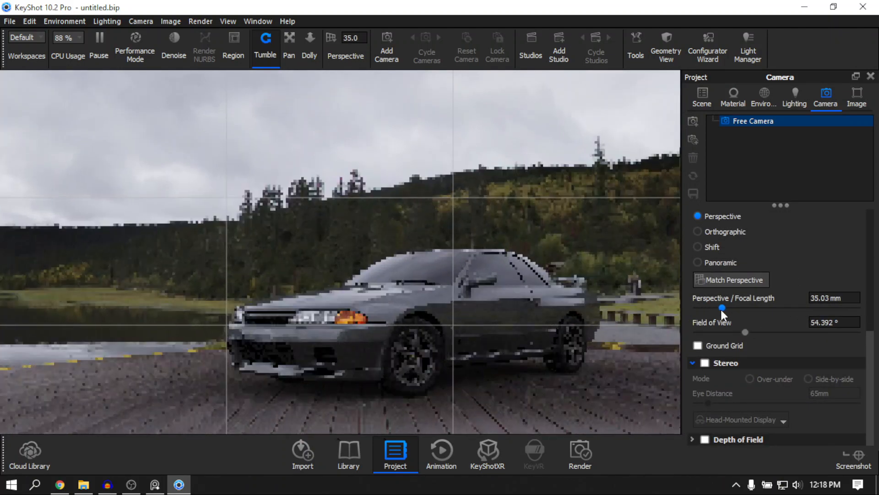
scroll(795, 312, up, 5)
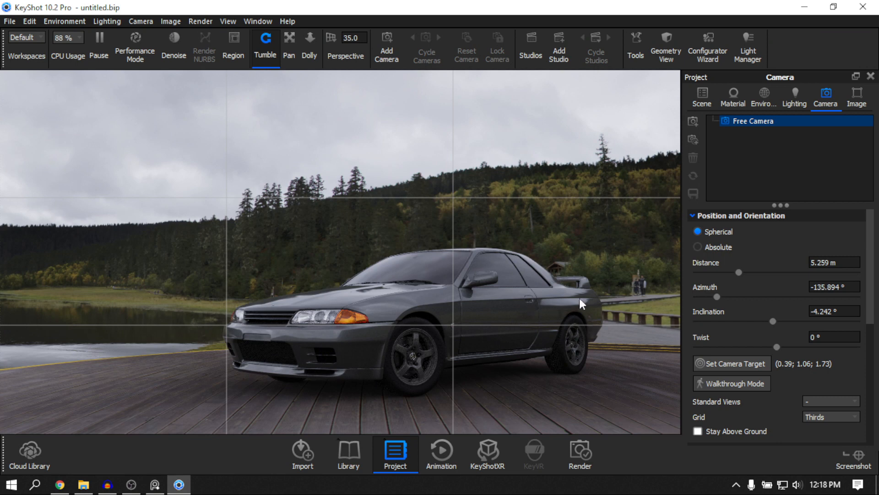
Add a new image style and set it to Photographic mode after comparing it with Basic
click(857, 97)
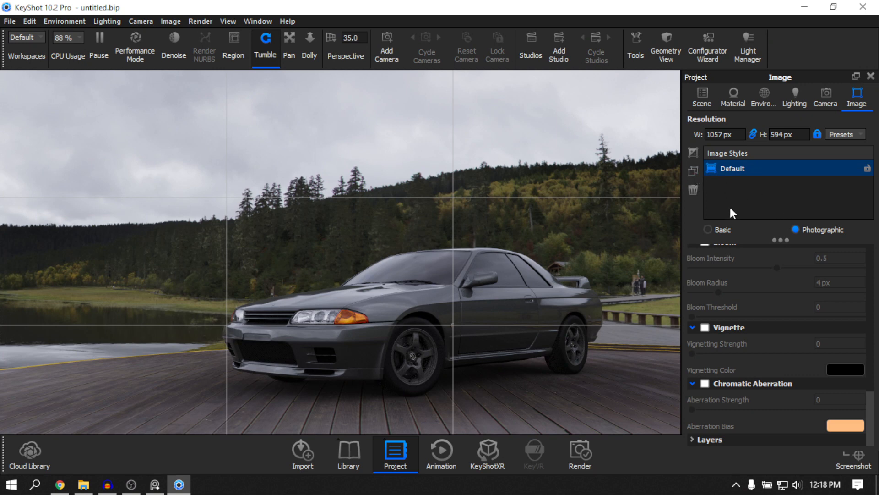
scroll(756, 263, up, 10)
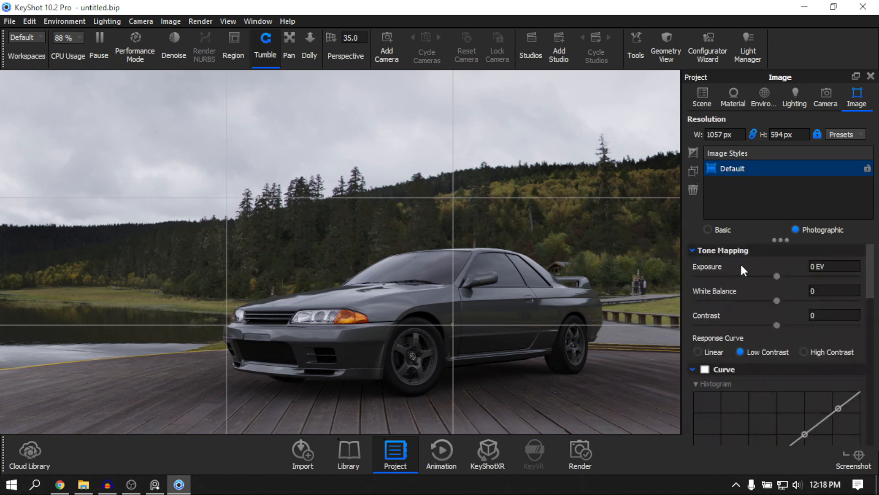
click(693, 153)
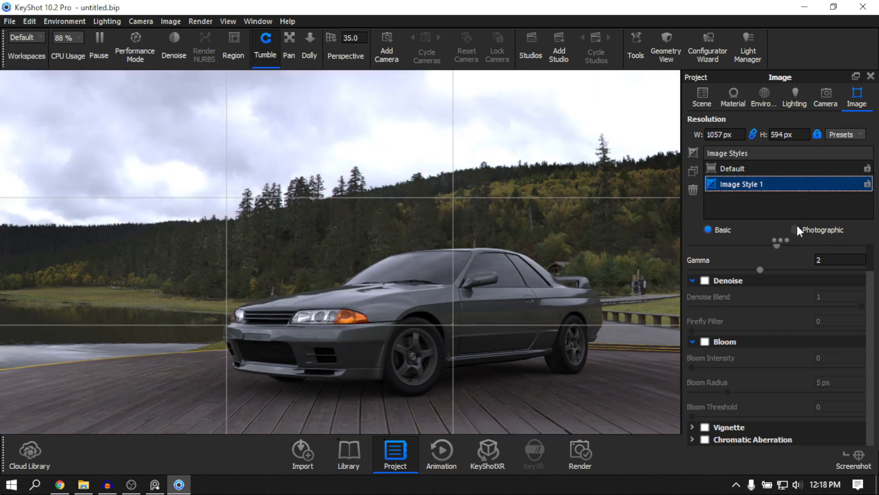
click(796, 230)
click(709, 230)
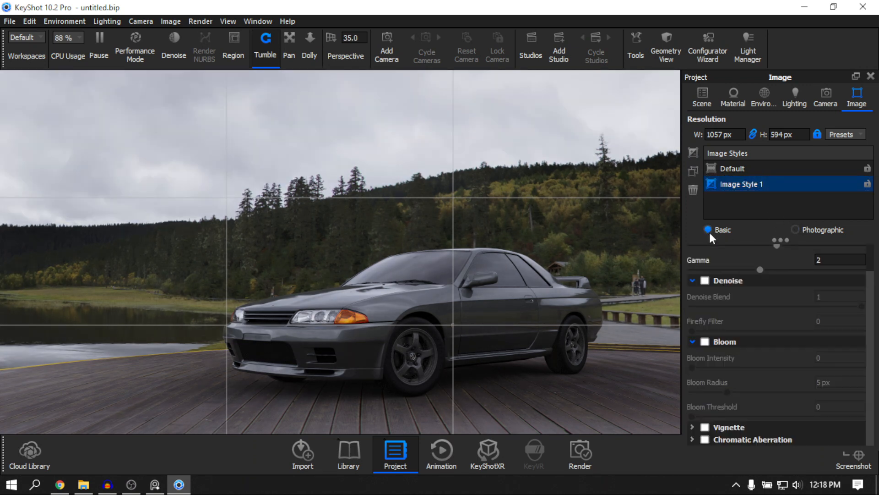
click(797, 231)
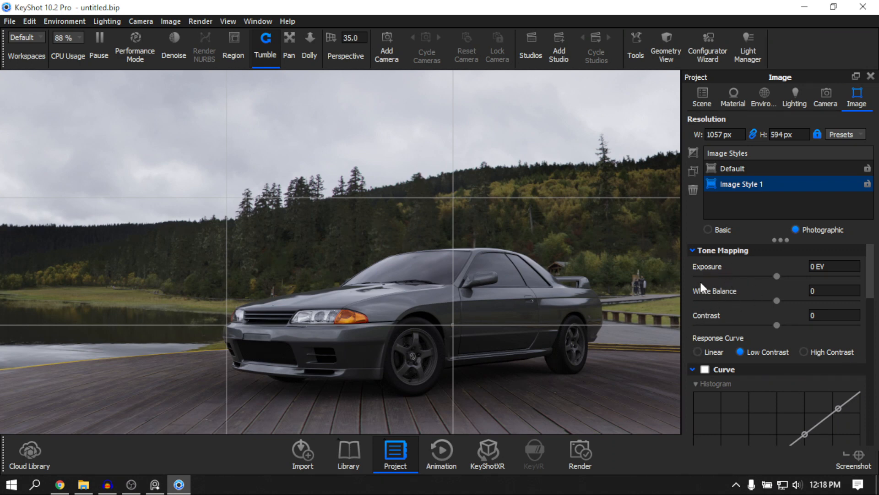
Compare the response curves in the new style's tone mapping and set the curve to Linear
click(701, 353)
click(781, 354)
click(808, 353)
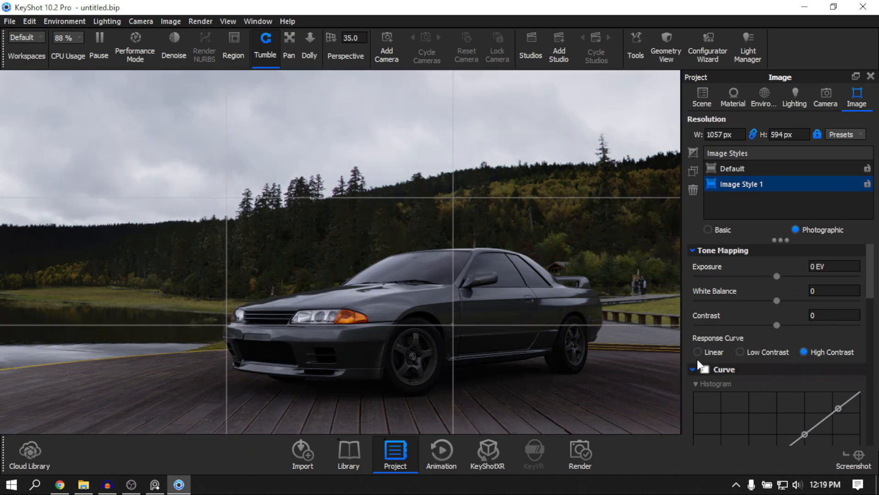
click(697, 352)
Enable Denoise in the Photographic image style and set its denoise blend to about 0.7
scroll(728, 339, down, 5)
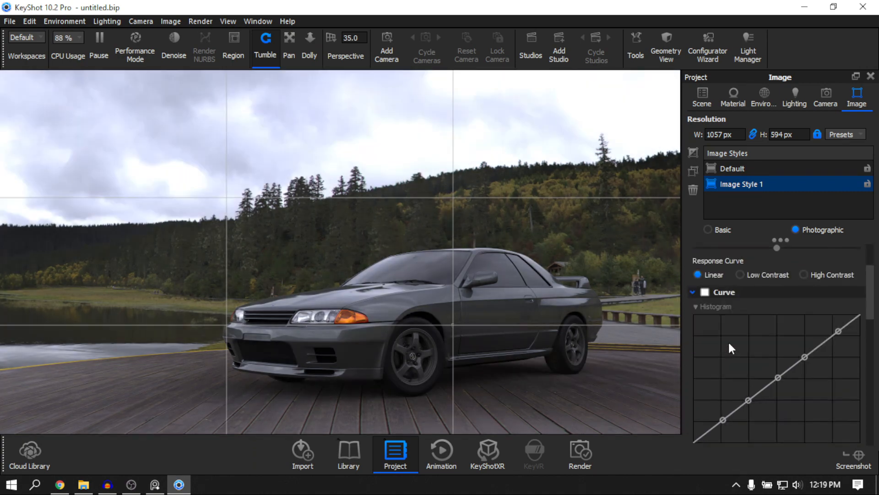
scroll(782, 347, up, 2)
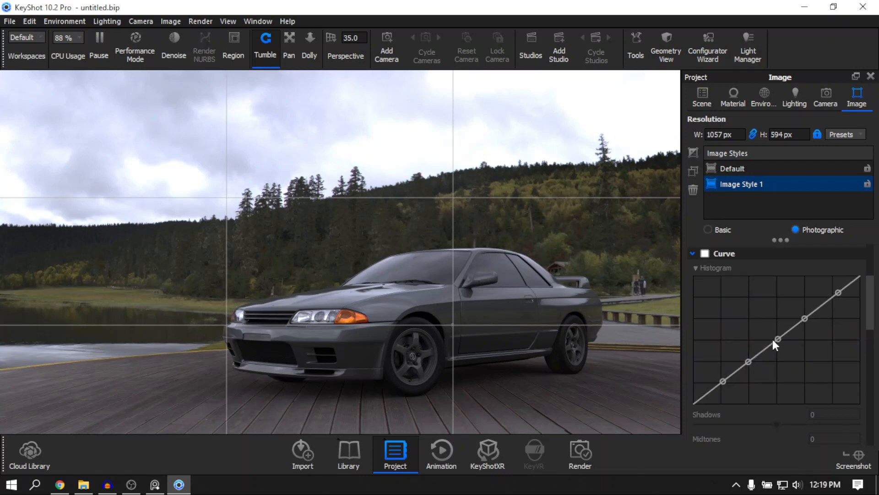
scroll(756, 322, down, 3)
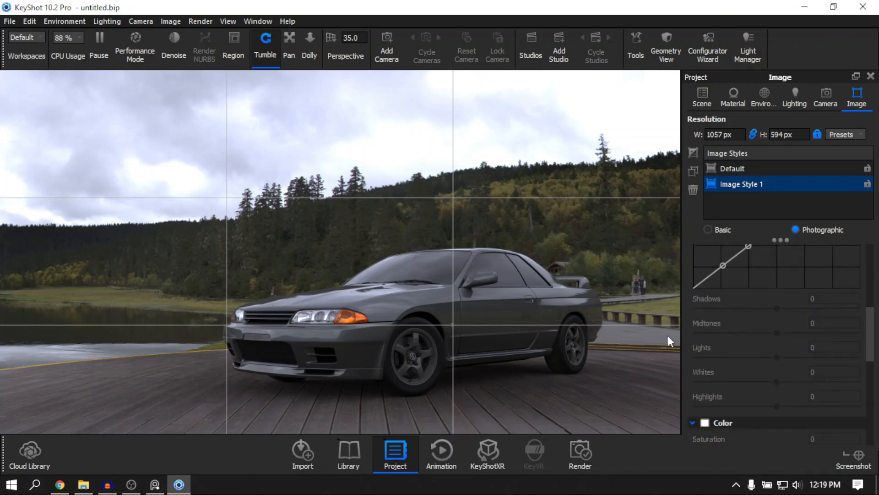
scroll(717, 394, down, 3)
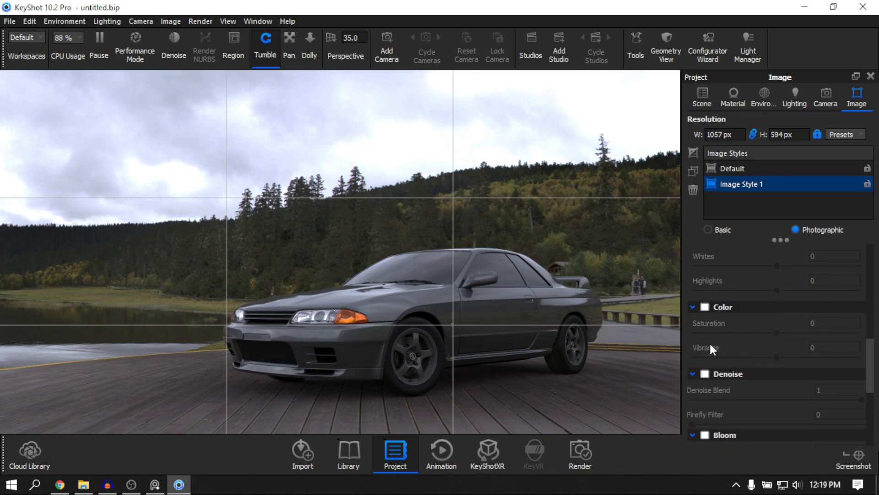
scroll(755, 355, down, 3)
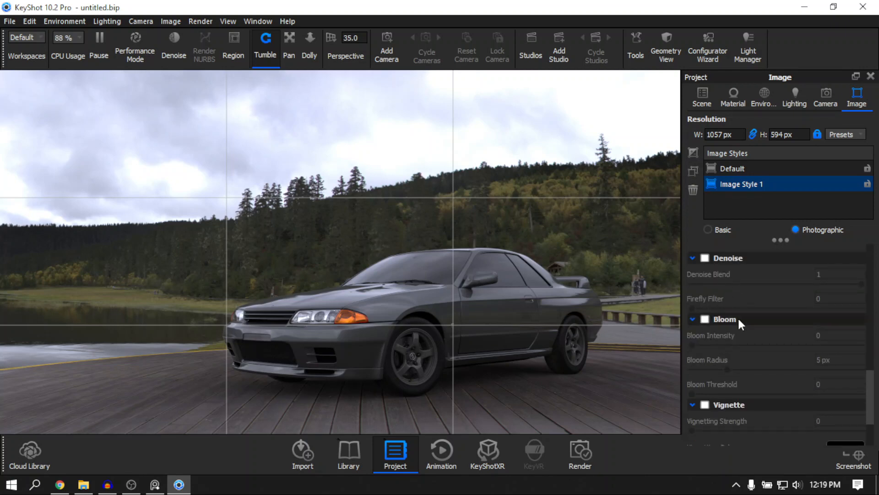
scroll(716, 320, up, 1)
click(704, 299)
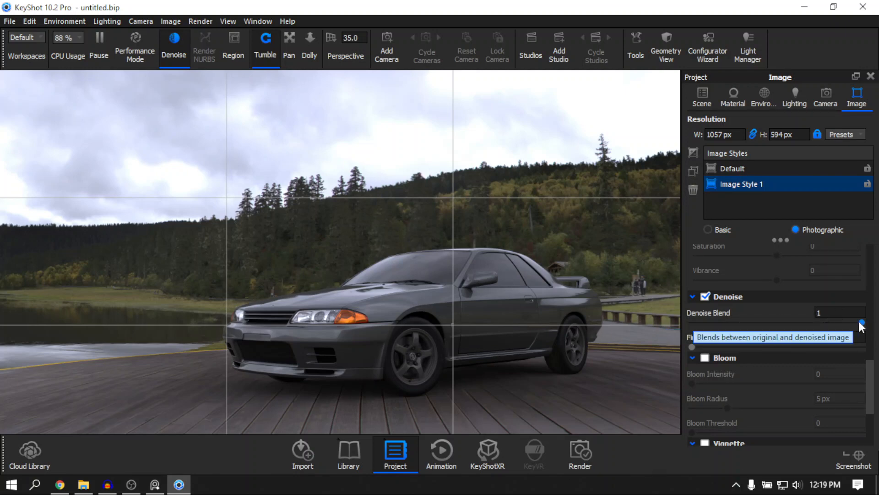
drag(861, 323, 810, 328)
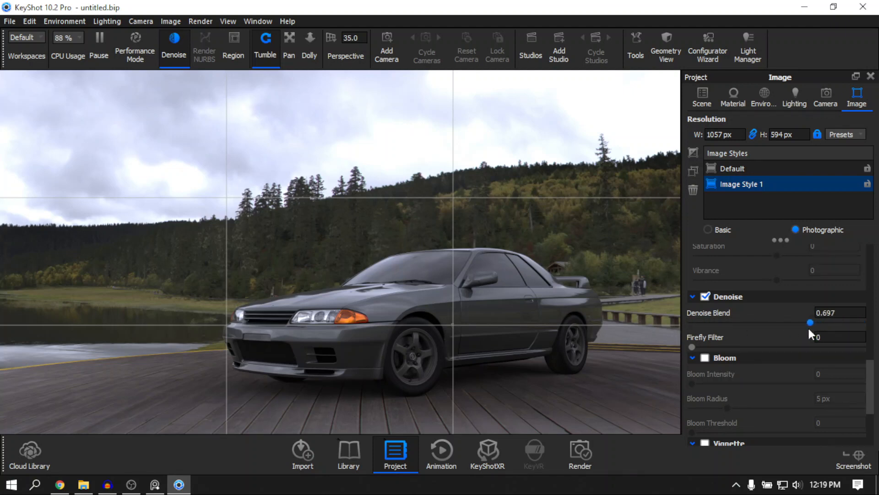
mouse_move(809, 330)
mouse_down()
mouse_move(689, 328)
mouse_move(802, 327)
mouse_move(790, 328)
mouse_move(813, 337)
mouse_up()
drag(691, 347, 592, 355)
Enable Bloom with an intensity of 0.02 and a radius of about 11 px
click(705, 358)
scroll(706, 348, down, 1)
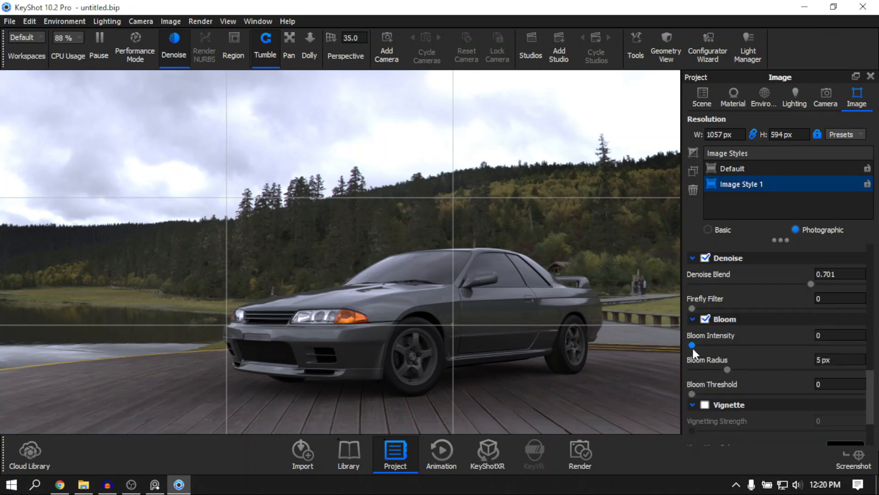
drag(693, 348, 782, 369)
scroll(776, 369, down, 2)
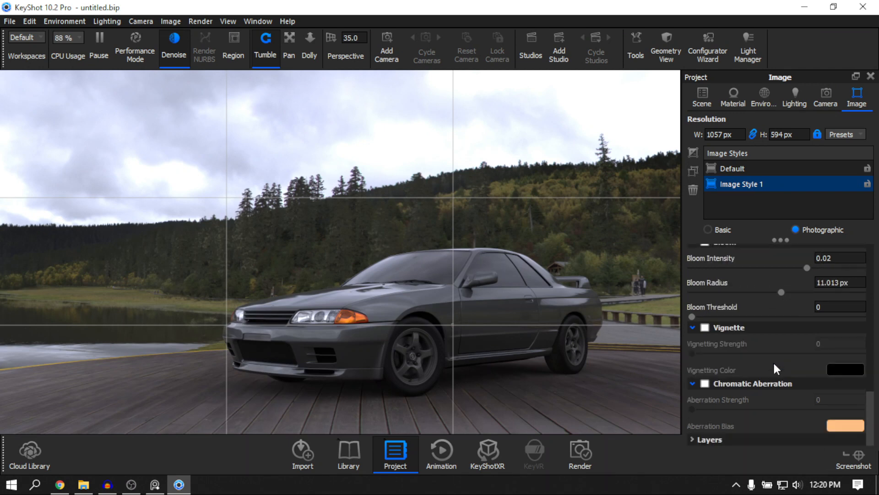
Try a vignette with a strength of 0.47 on the image and switch the vignette off again
click(704, 328)
drag(692, 353, 772, 353)
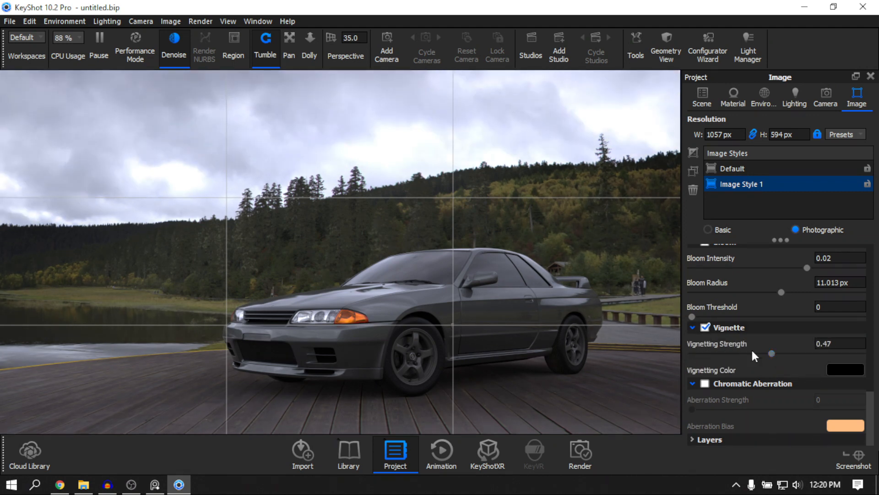
click(704, 328)
scroll(765, 396, up, 1)
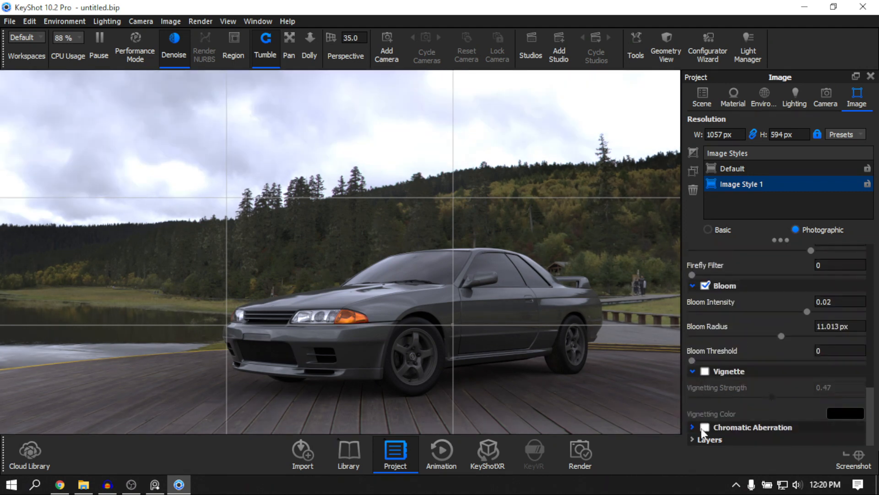
Try chromatic aberration at strength 5 with the bias color desaturated to 0% (white), and switch the effect off again
scroll(724, 400, down, 1)
scroll(724, 401, down, 1)
click(706, 383)
click(840, 399)
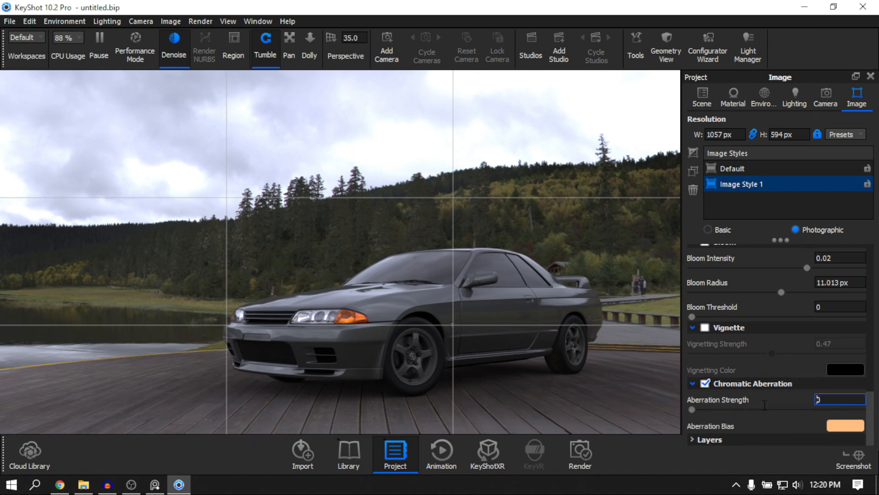
text(5)
key(Return)
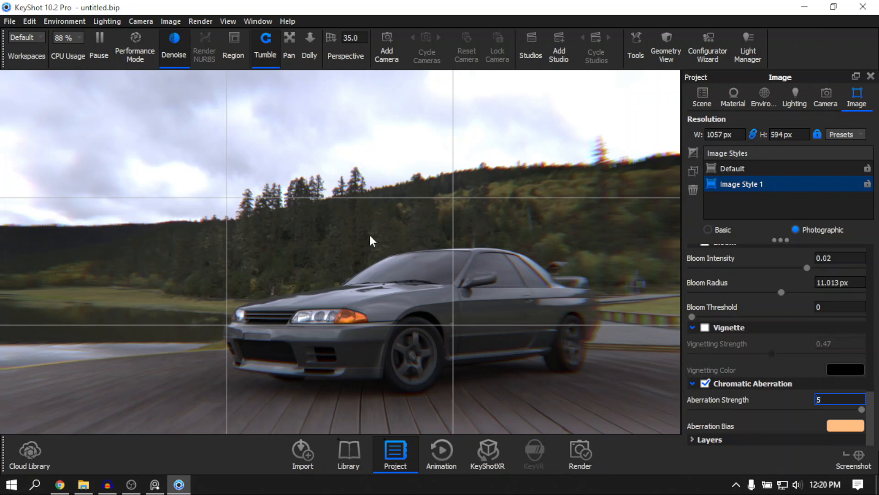
click(830, 424)
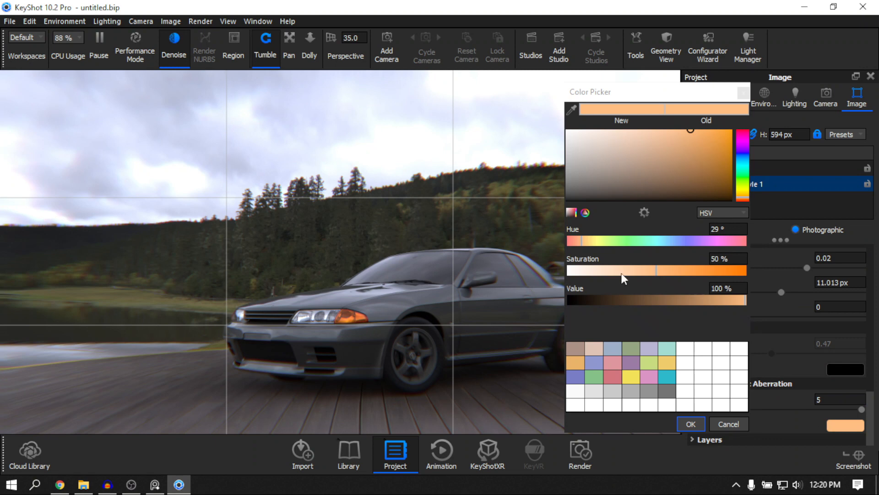
drag(622, 271, 523, 273)
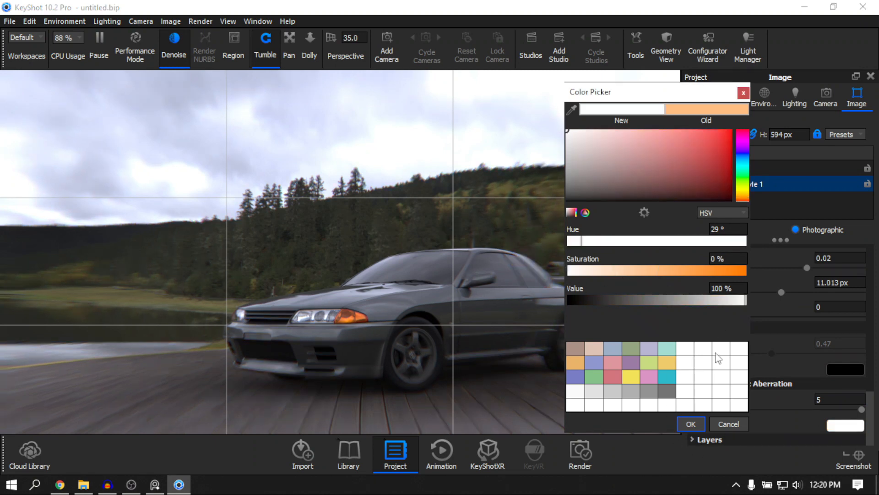
click(689, 422)
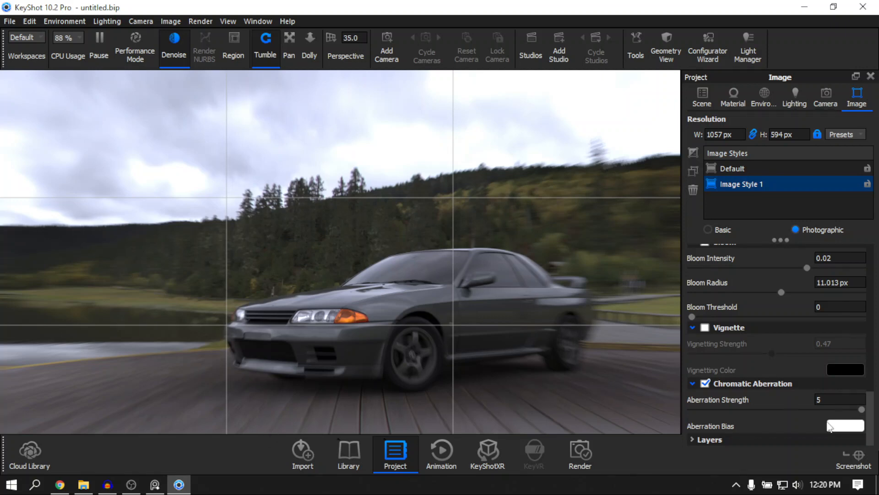
click(706, 383)
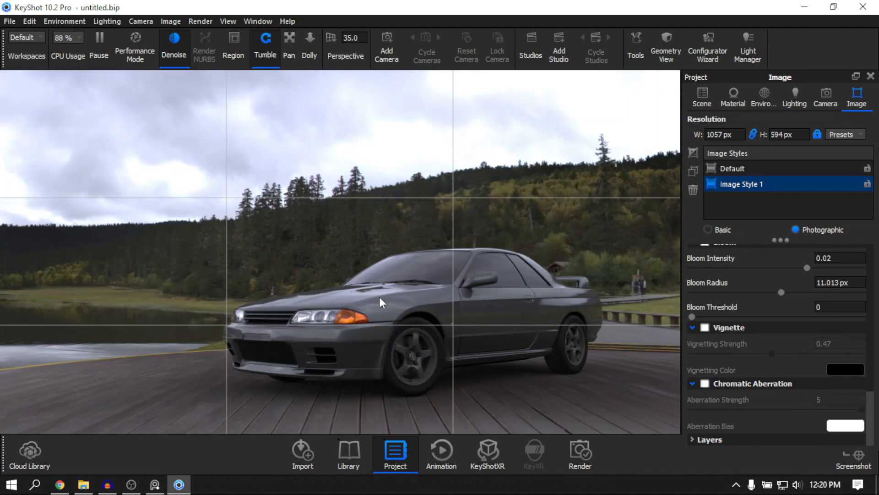
scroll(745, 301, up, 10)
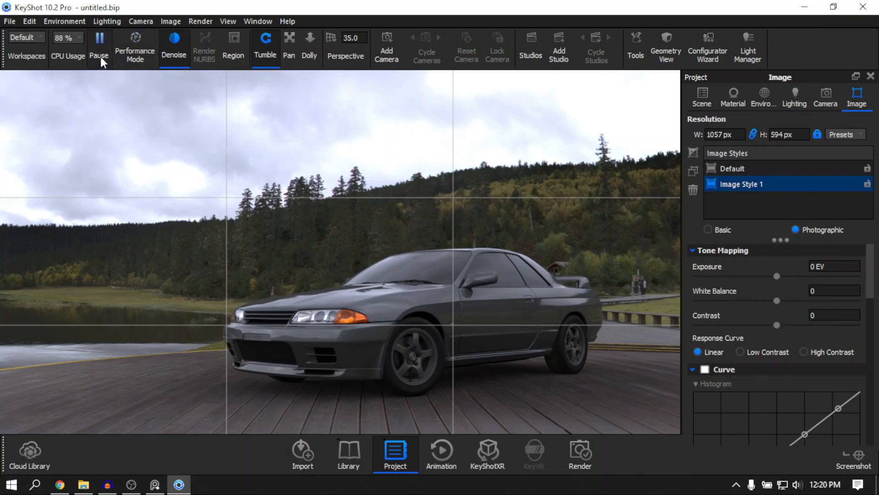
Pause the real-time view, open the still image render settings and name the output gtr r32, keeping the PNG format
click(588, 452)
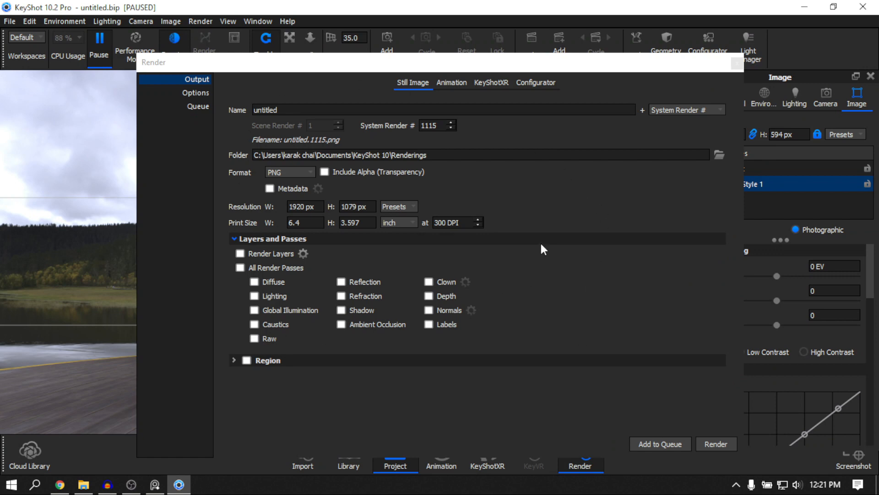
text(gtr)
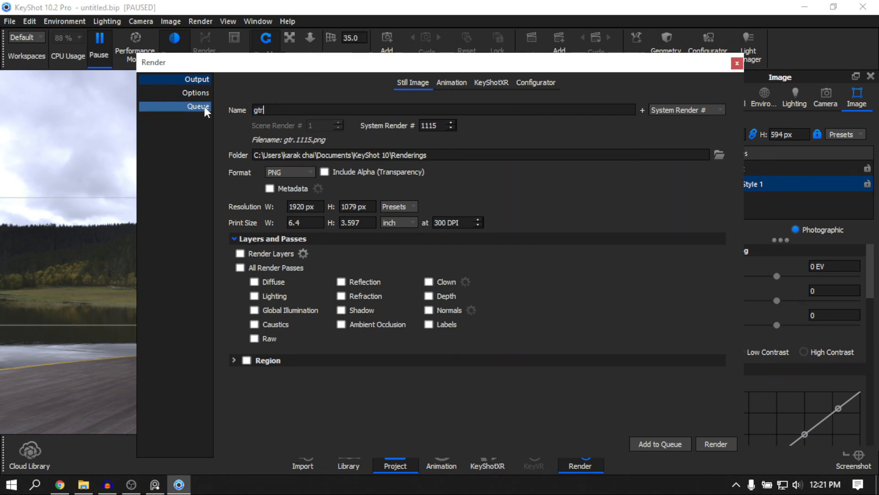
text( r32)
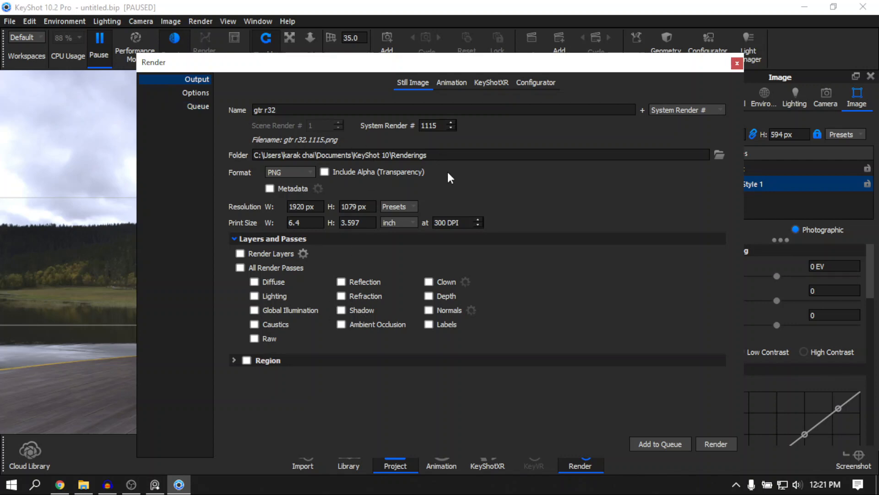
click(300, 171)
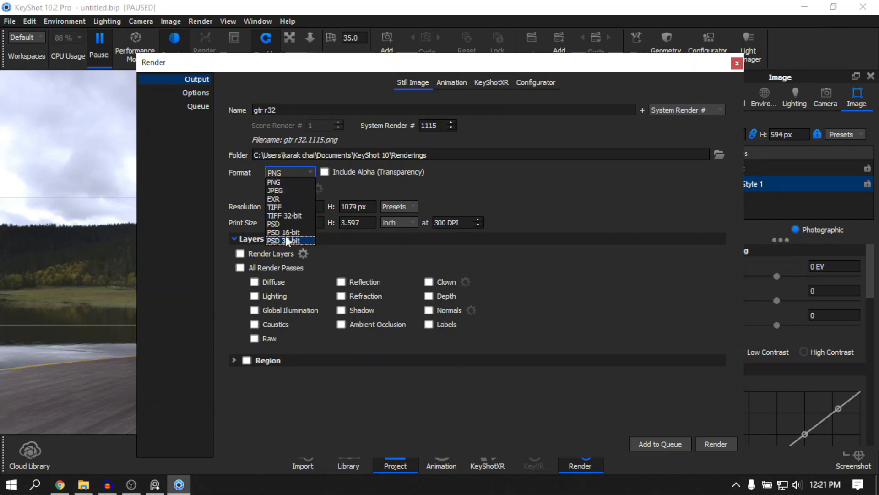
click(469, 198)
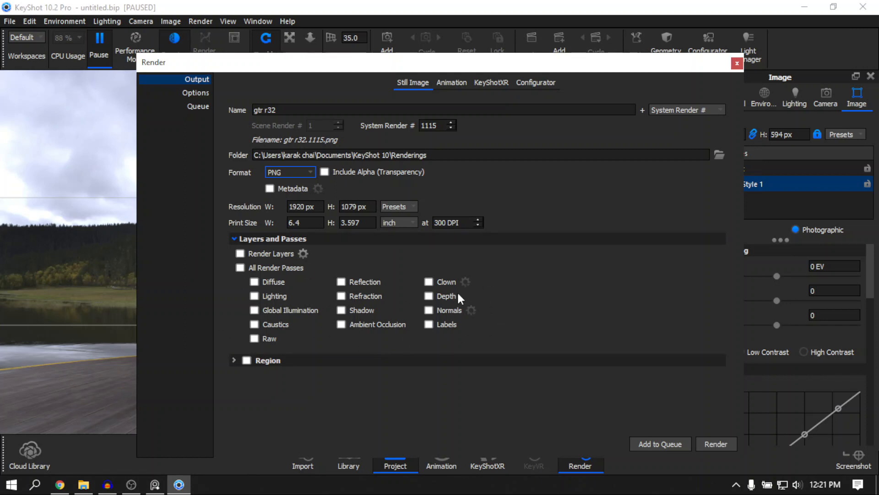
Review the render quality options, the job queue, the camera settings and the output settings, and close the Render dialog
click(193, 95)
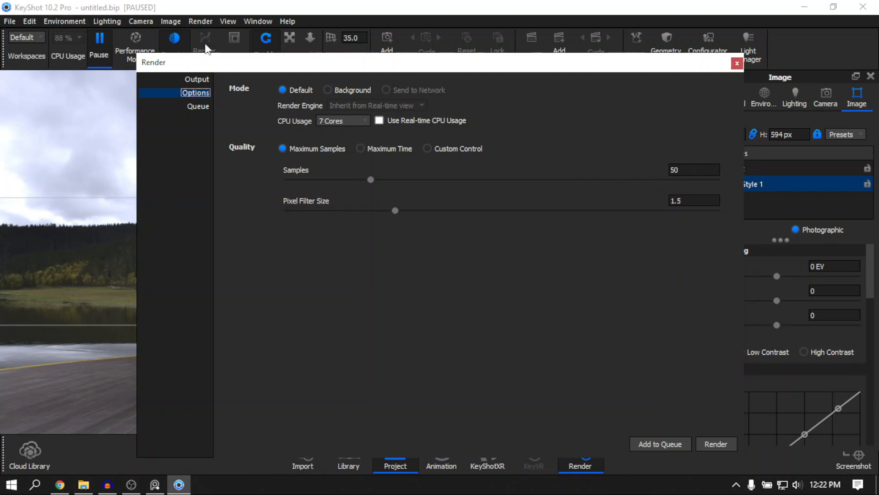
drag(240, 70, 237, 80)
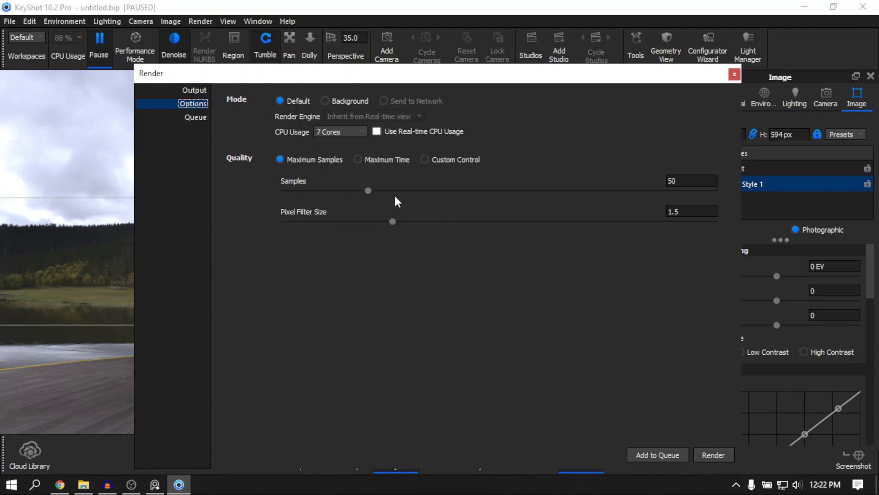
click(190, 117)
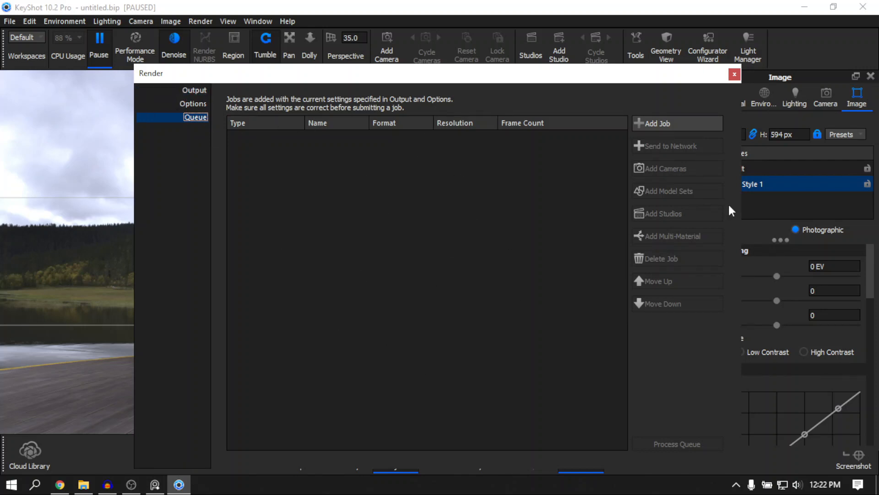
click(827, 97)
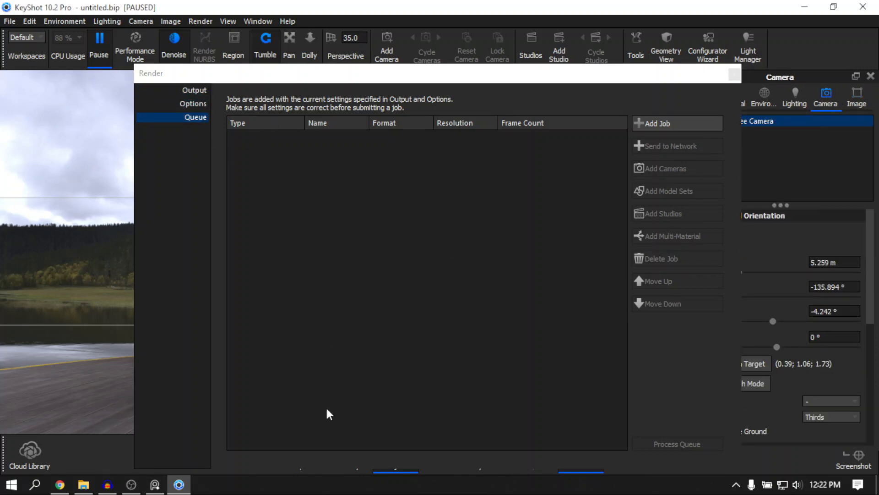
click(194, 90)
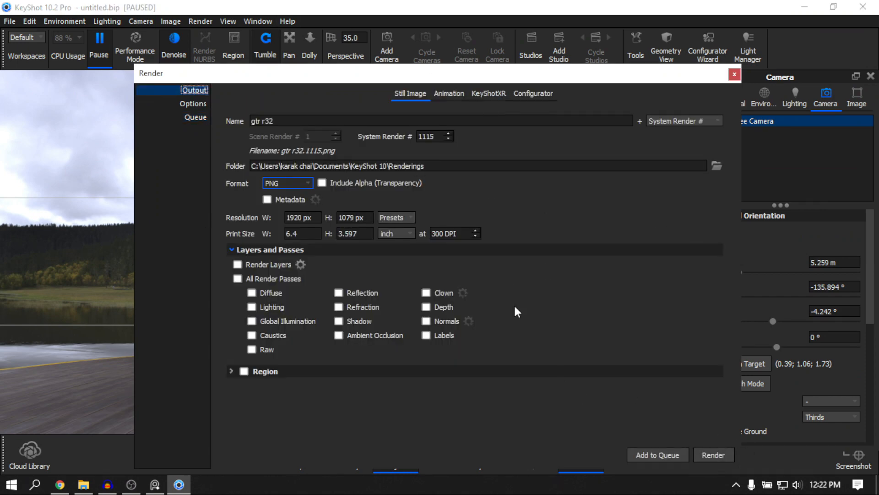
drag(508, 73, 497, 57)
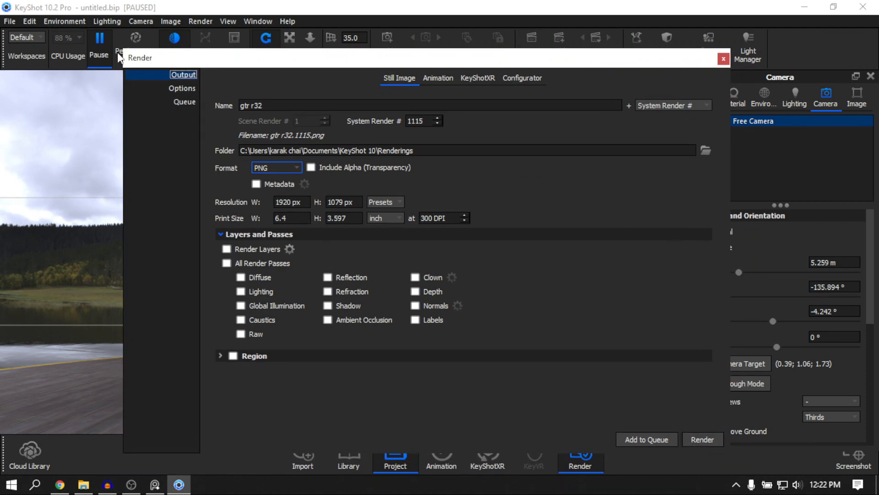
click(723, 59)
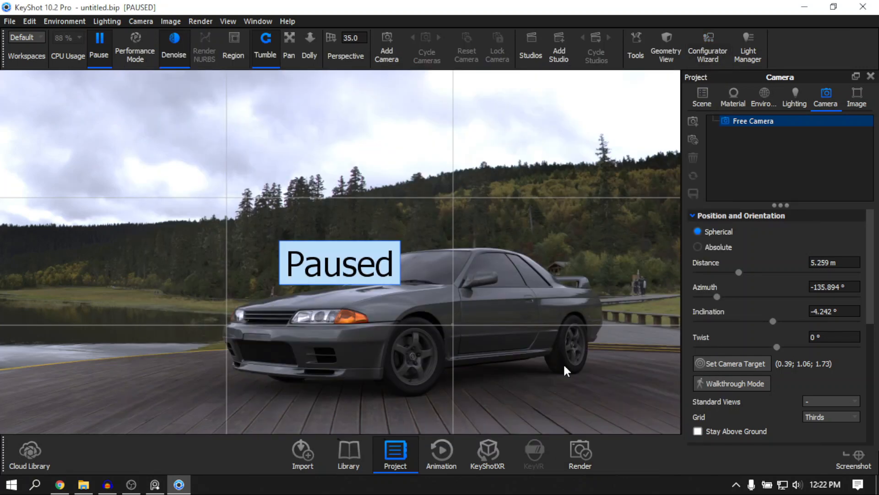